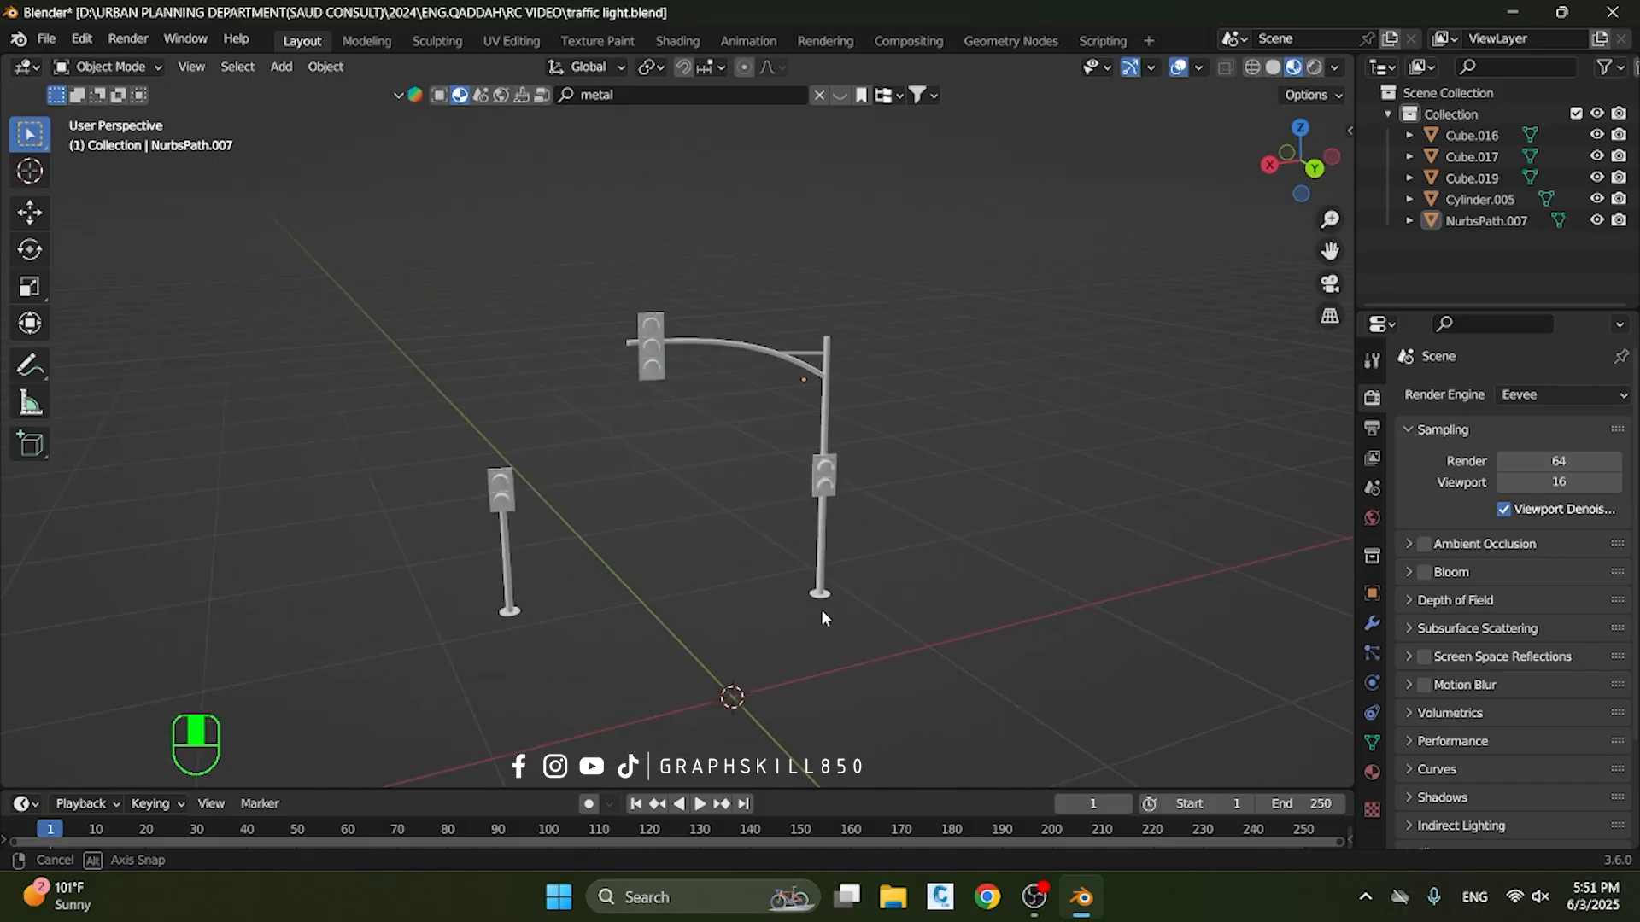
Apply the Frozen white metal material to the tall pole with the curved arm and save the file
scroll(712, 360, up, 2)
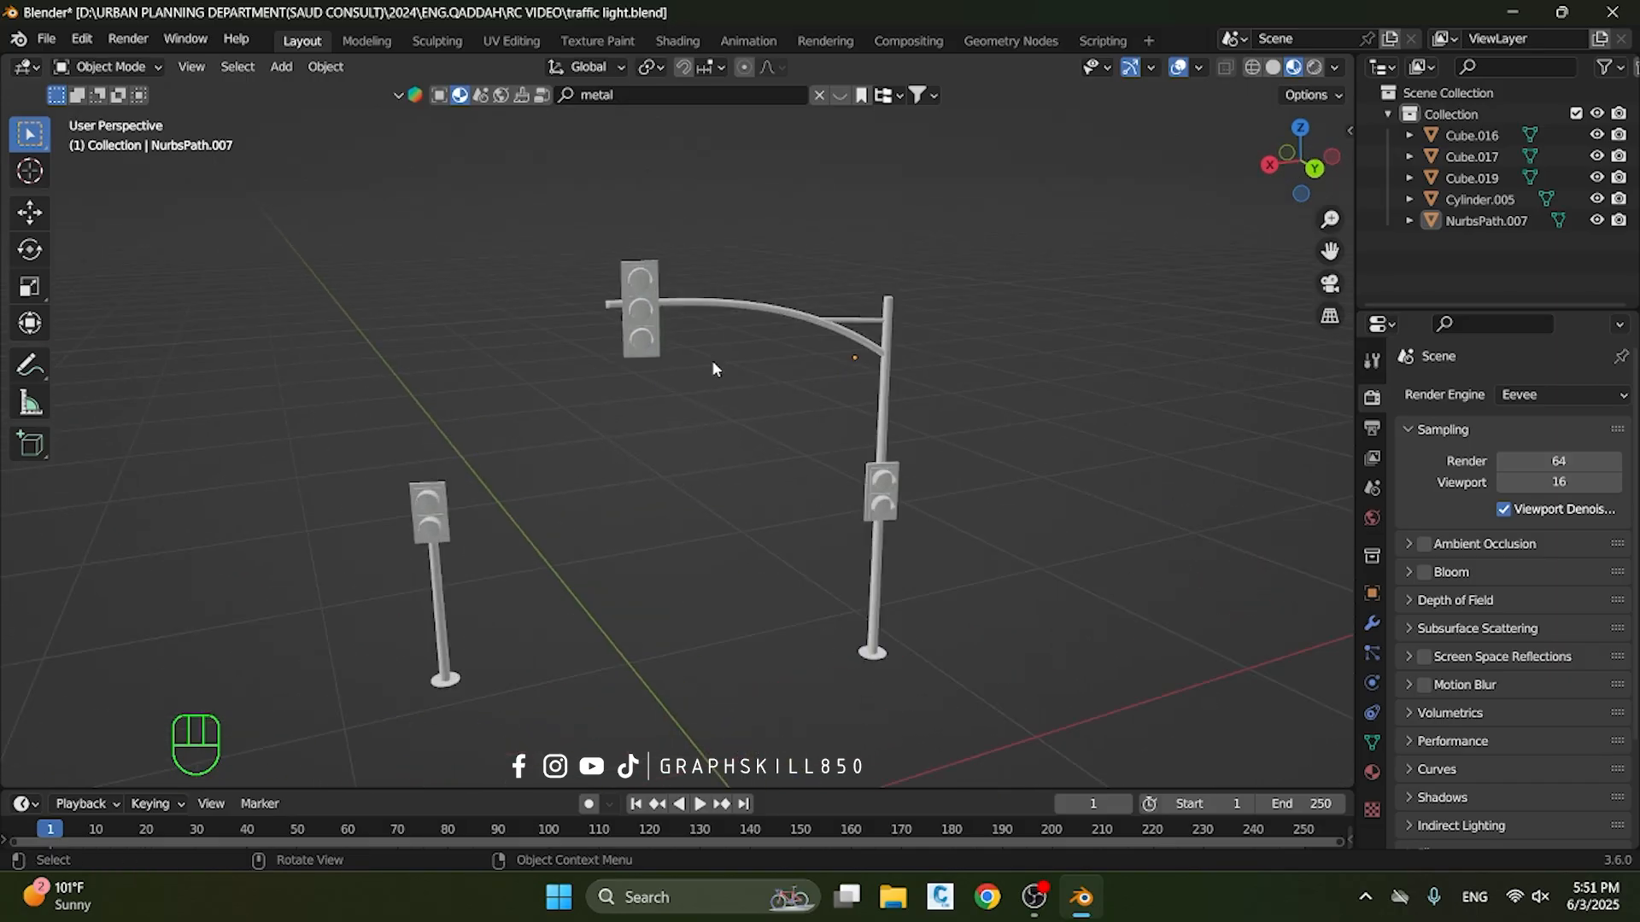
click(784, 315)
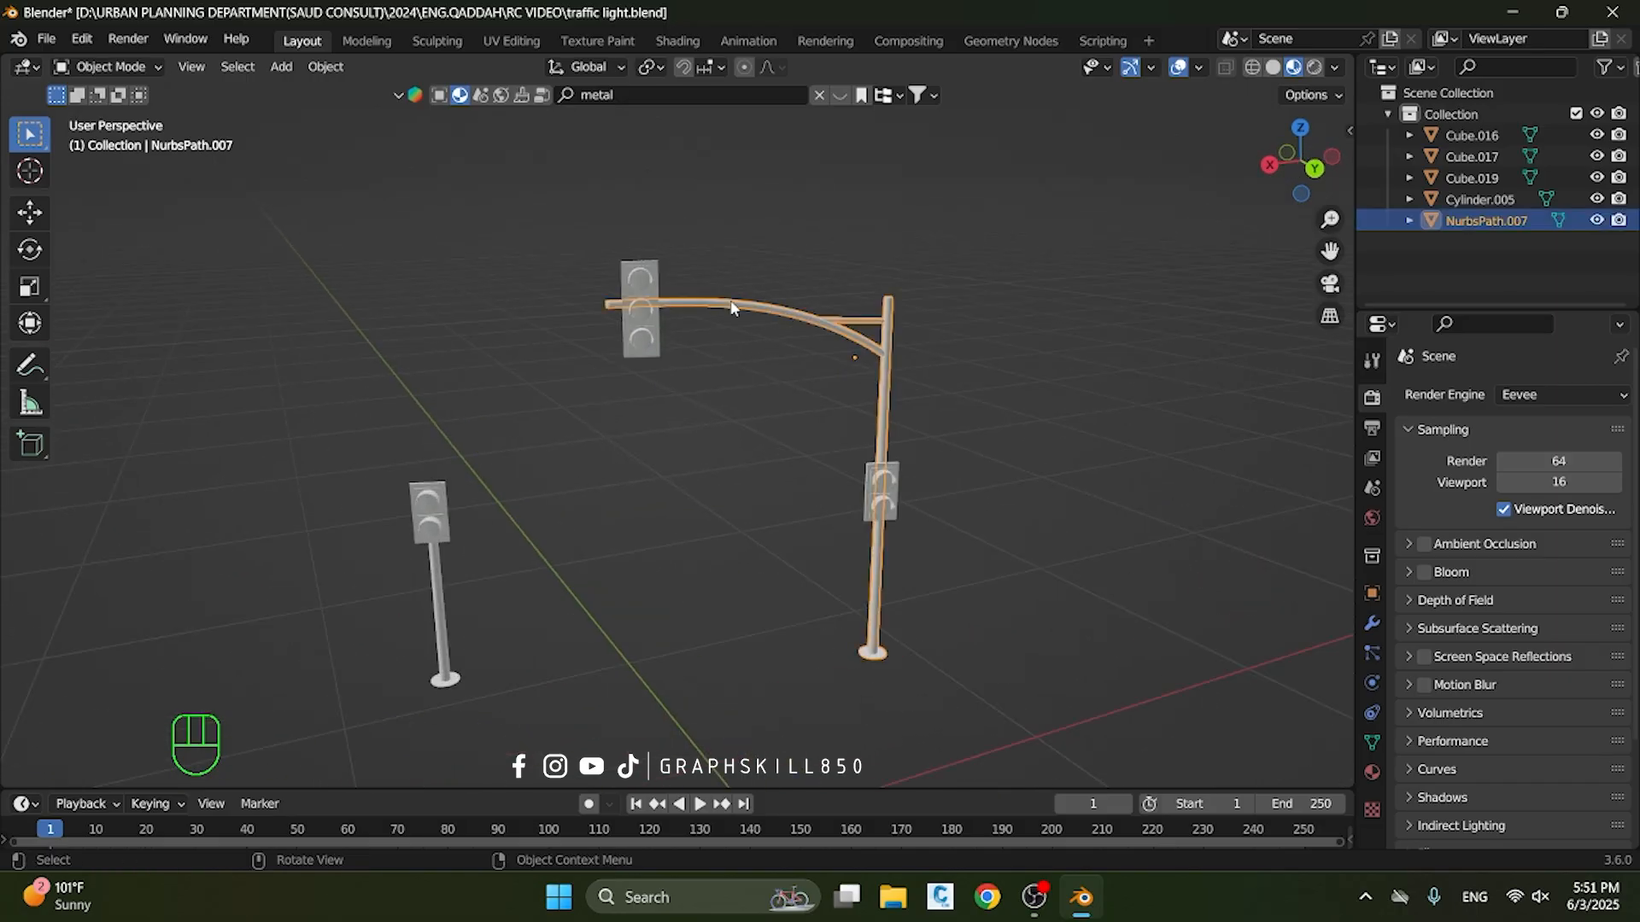
click(841, 95)
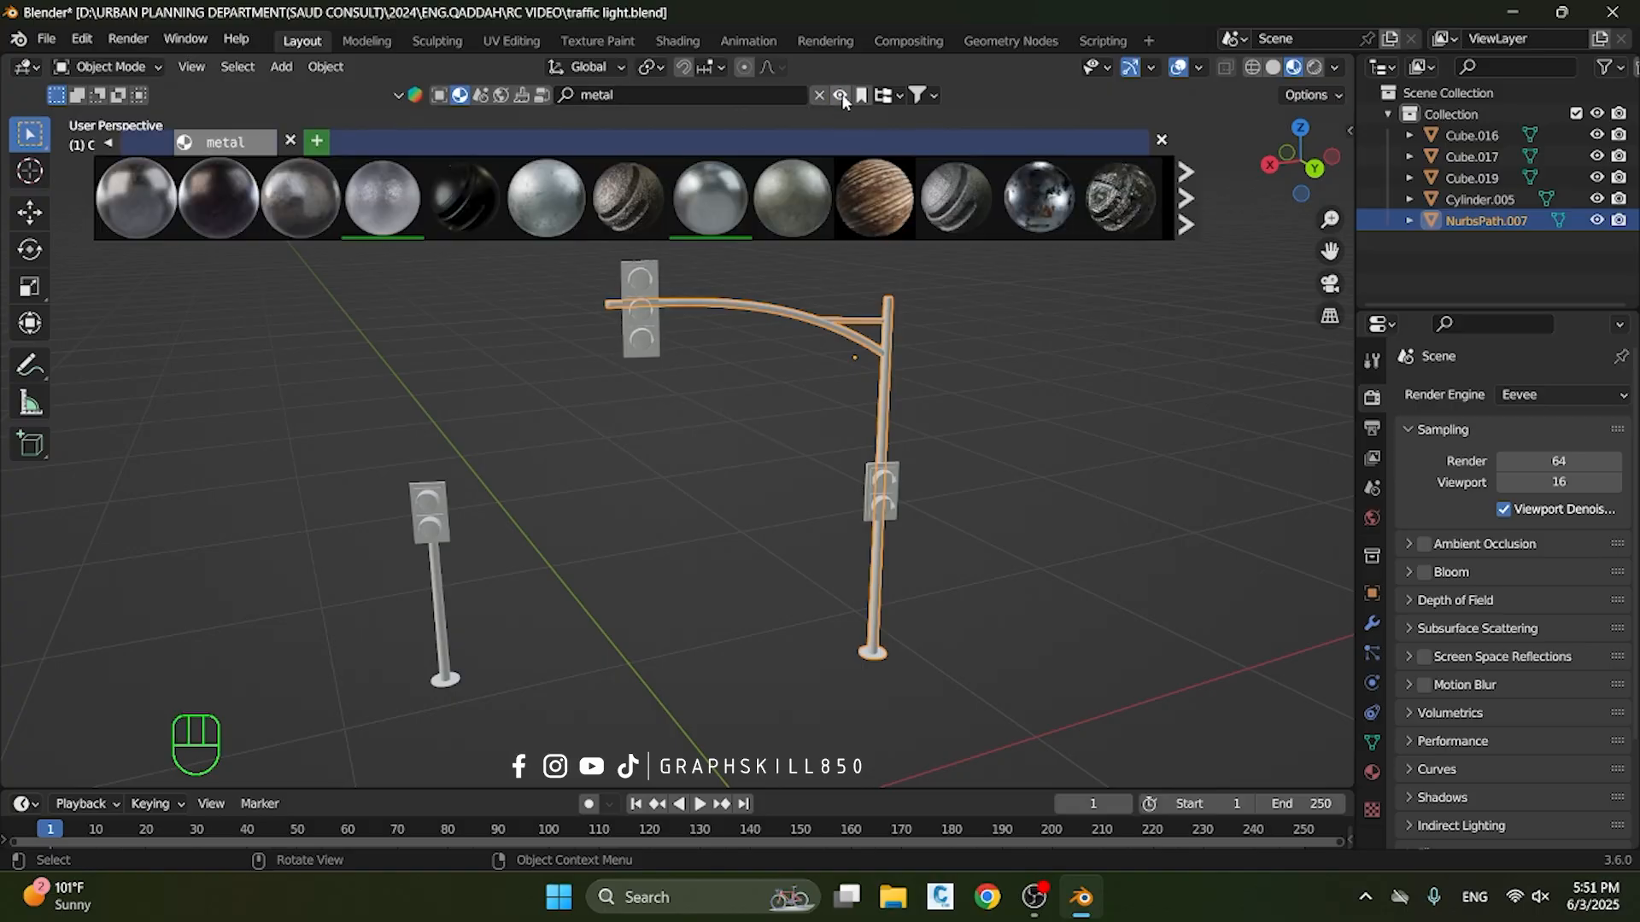
mouse_move(677, 184)
drag(709, 212, 883, 427)
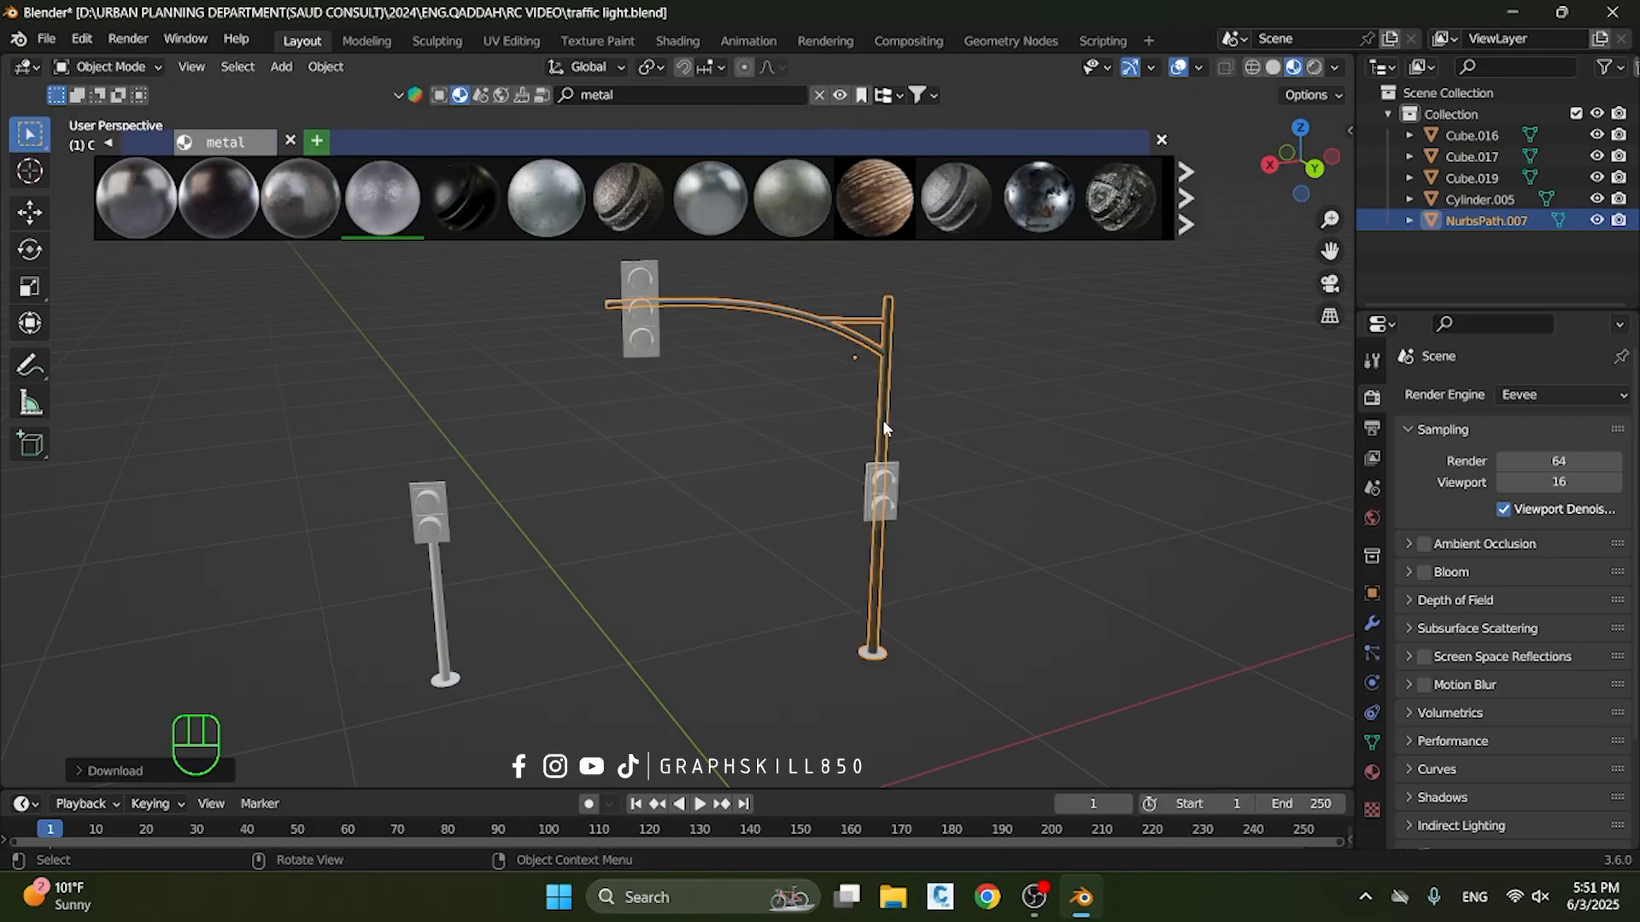
scroll(889, 470, up, 4)
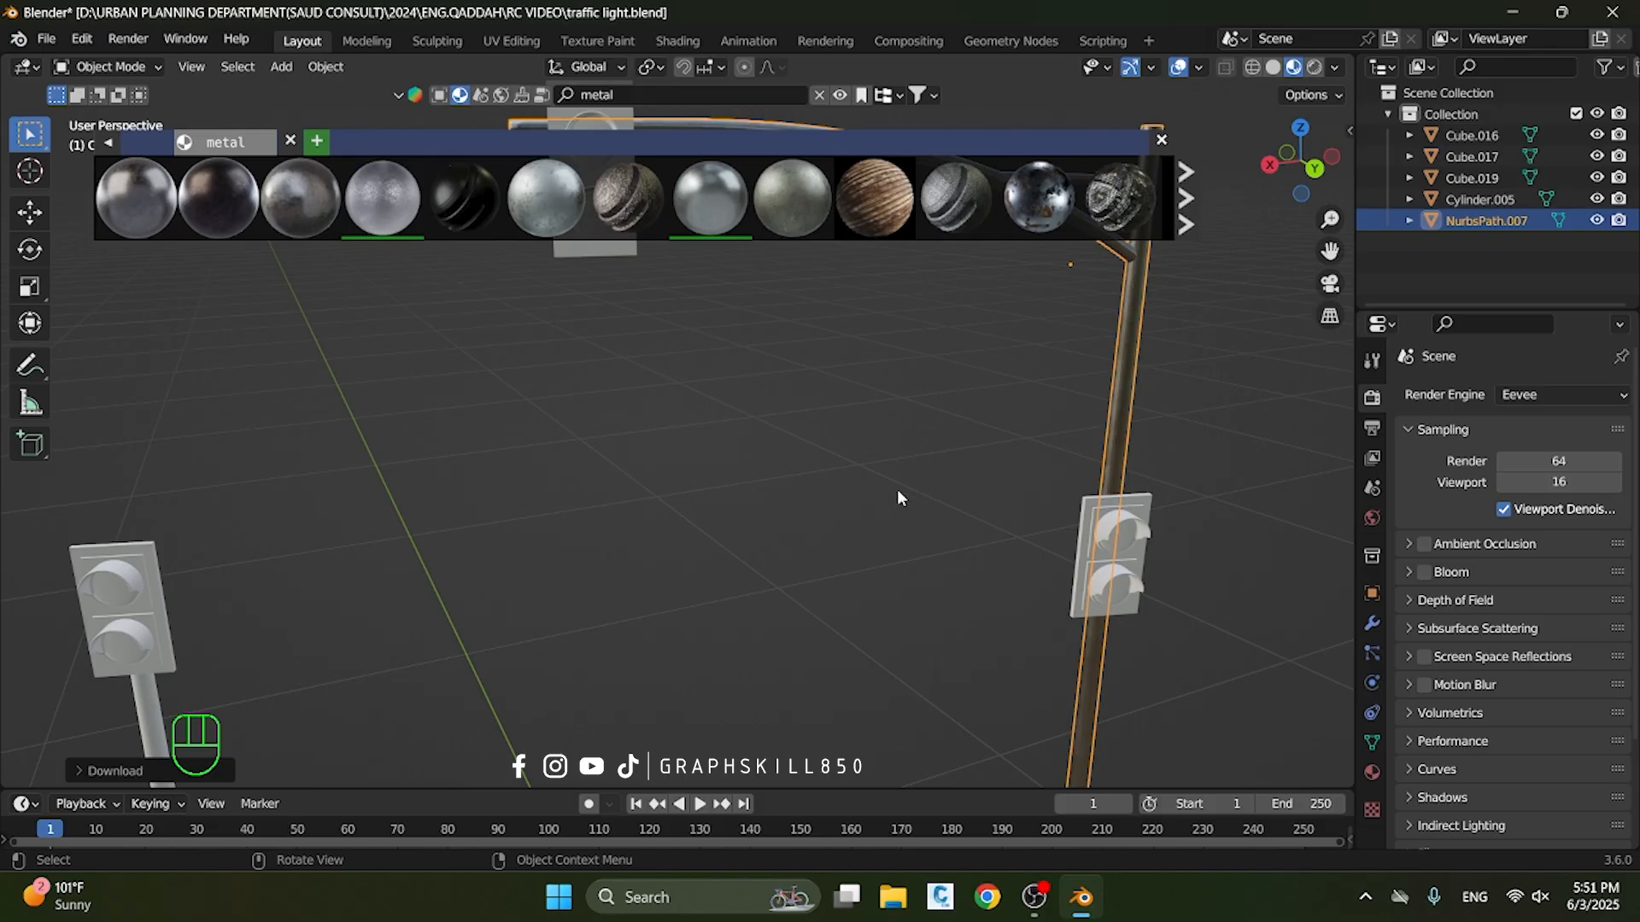
shift+middle_drag(897, 489, 750, 560)
key(ctrl+s)
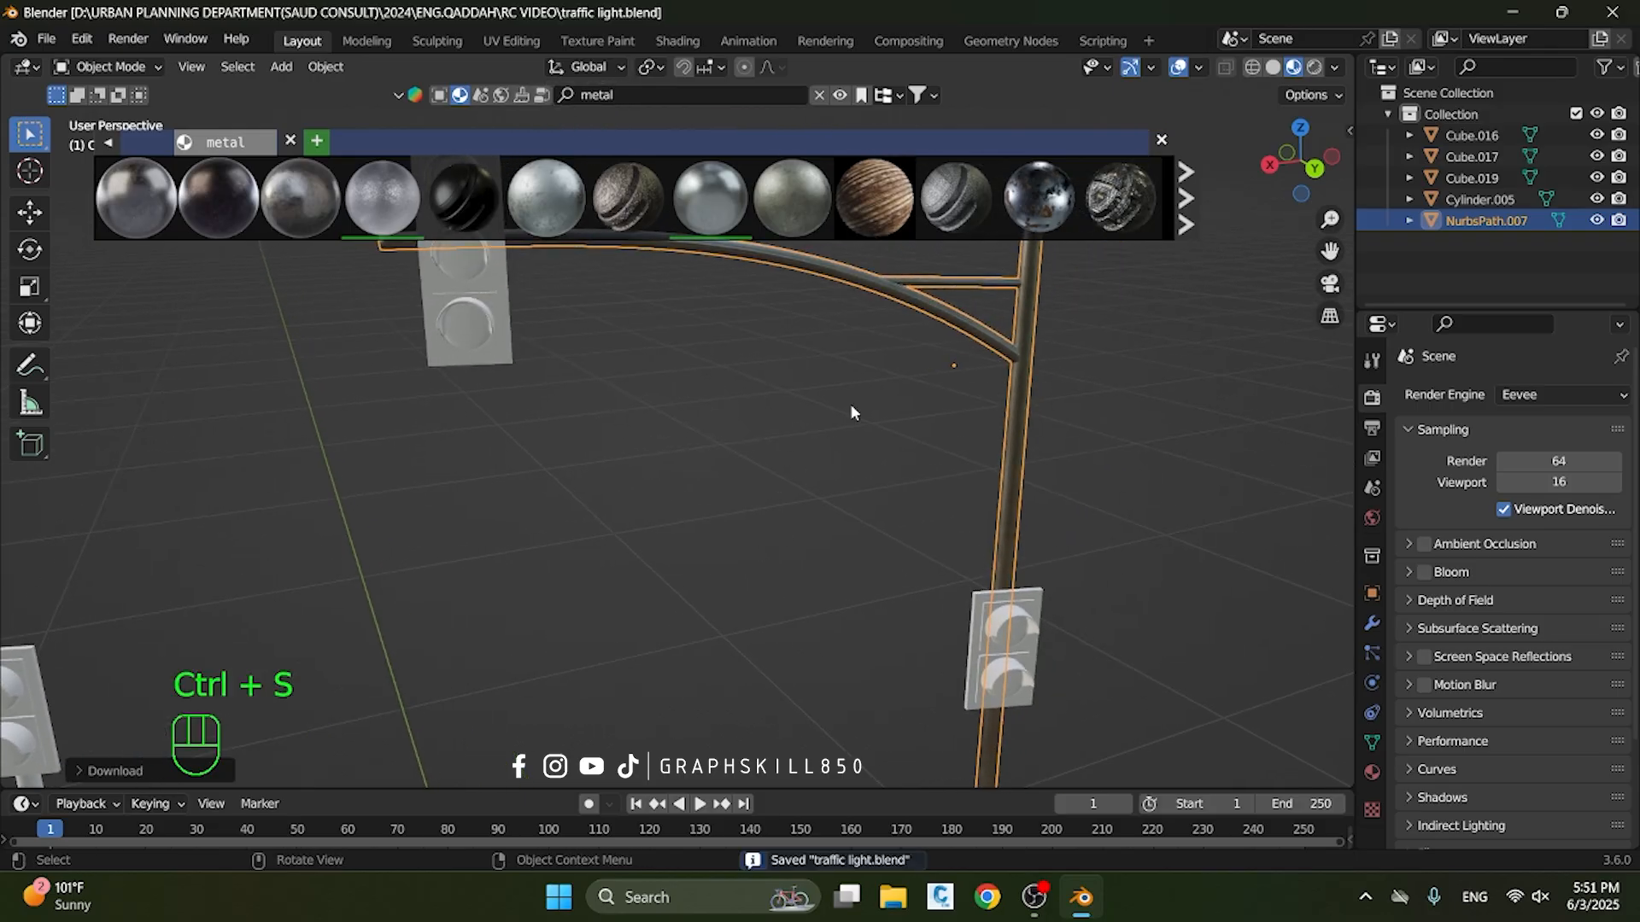
Assign the existing Frozen white metal material to the short traffic light pole
shift+middle_drag(851, 414, 695, 475)
scroll(609, 461, up, 3)
scroll(1175, 326, down, 5)
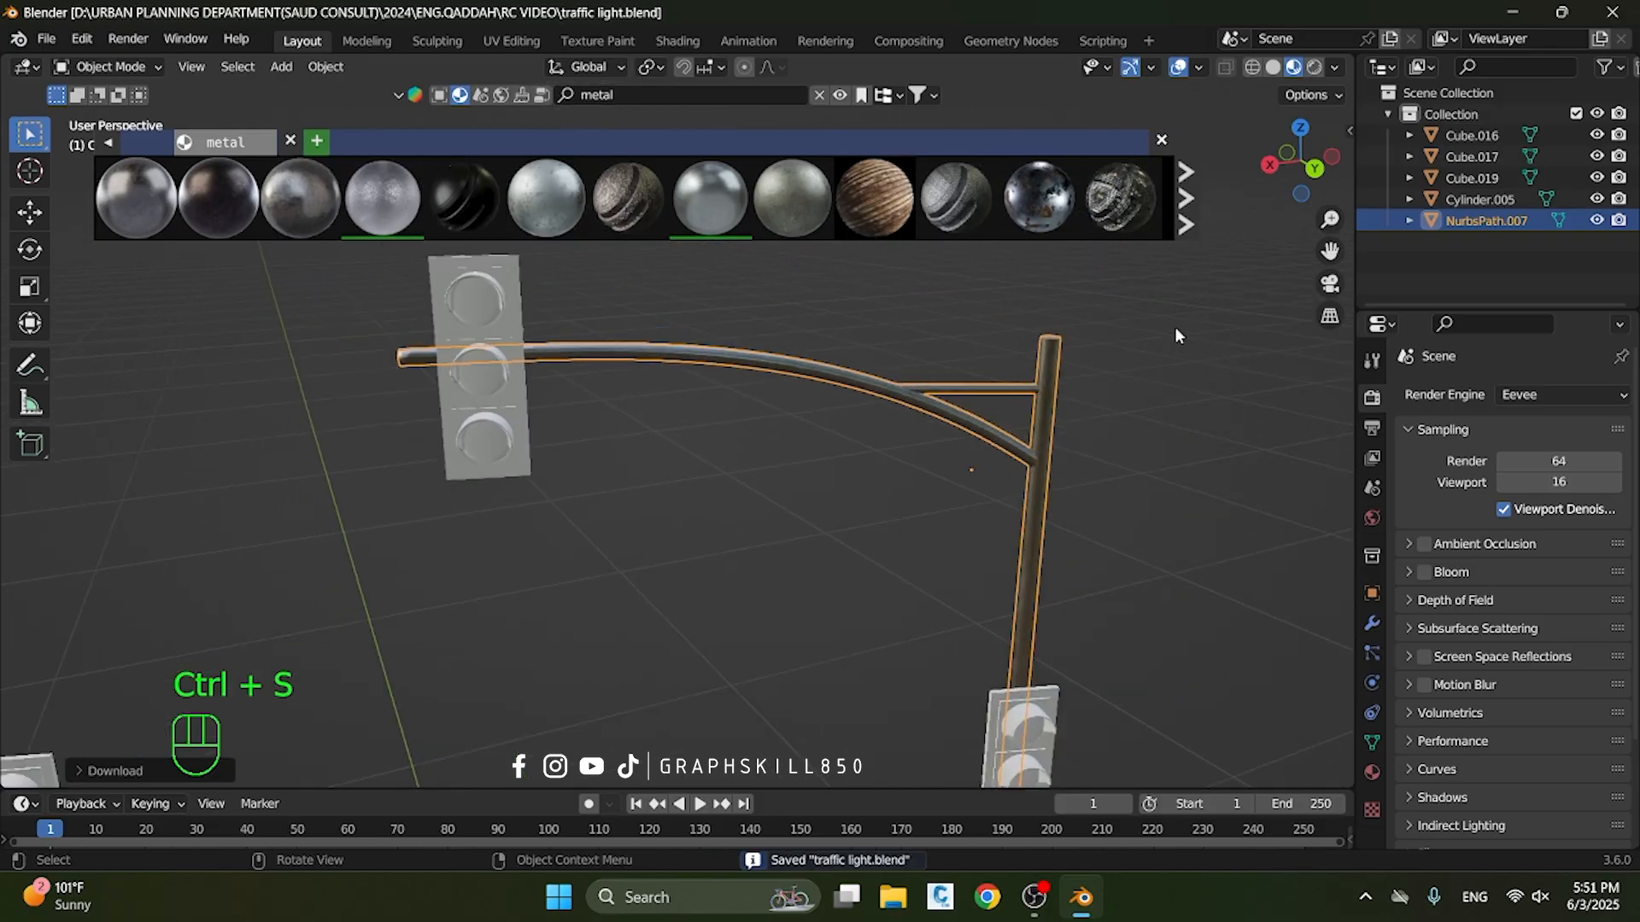
shift+middle_drag(646, 523, 815, 429)
click(606, 542)
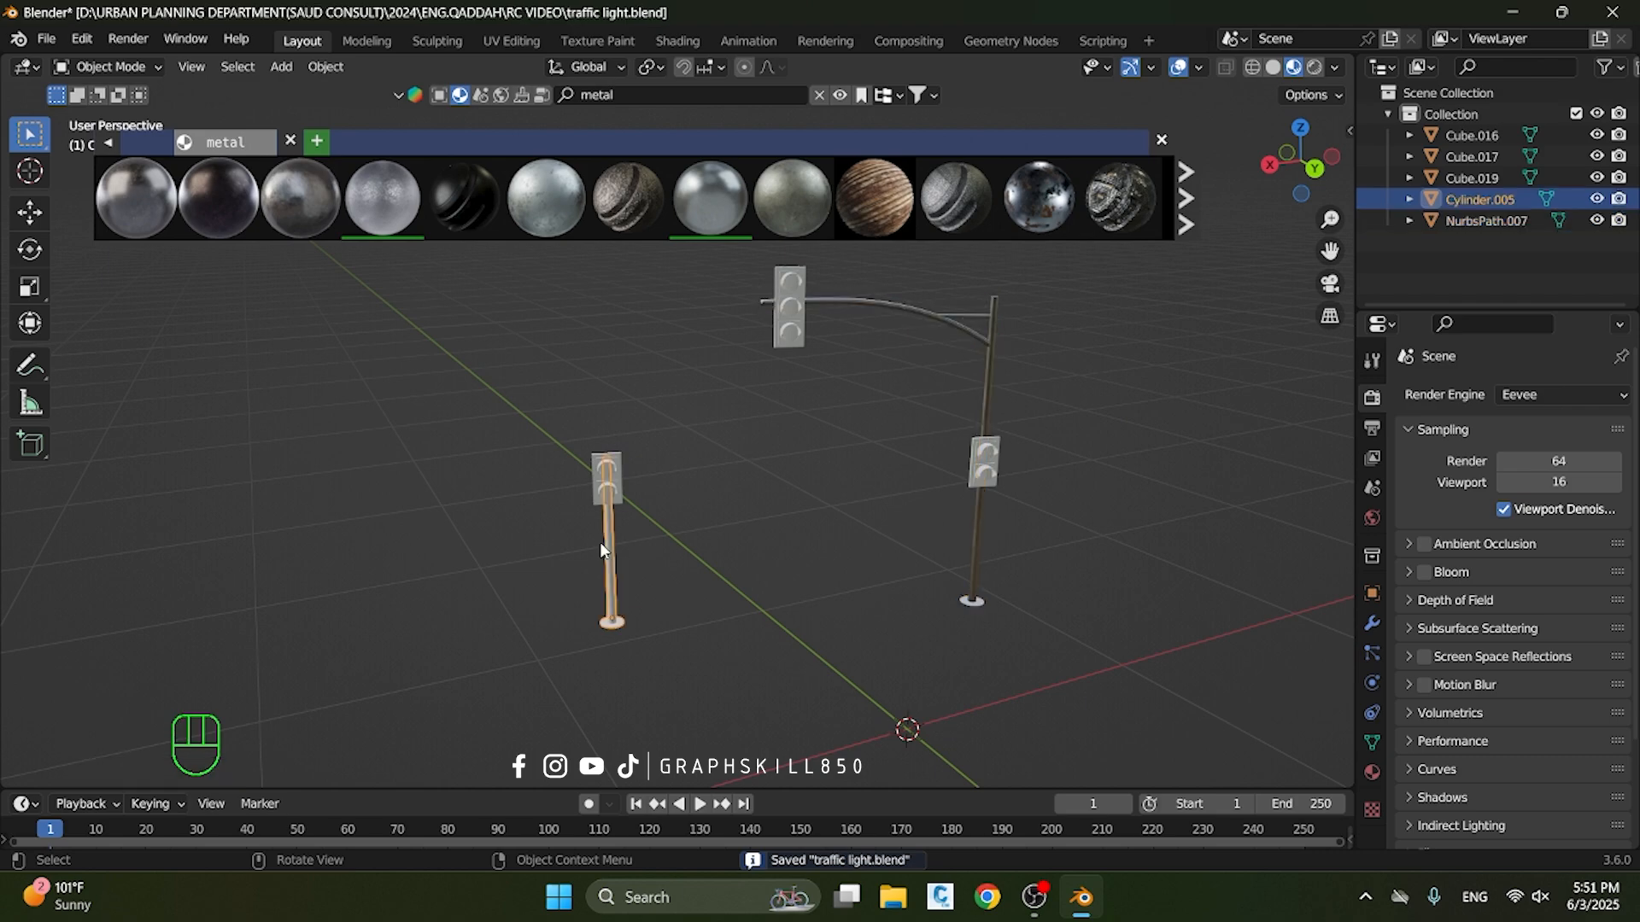
click(1373, 772)
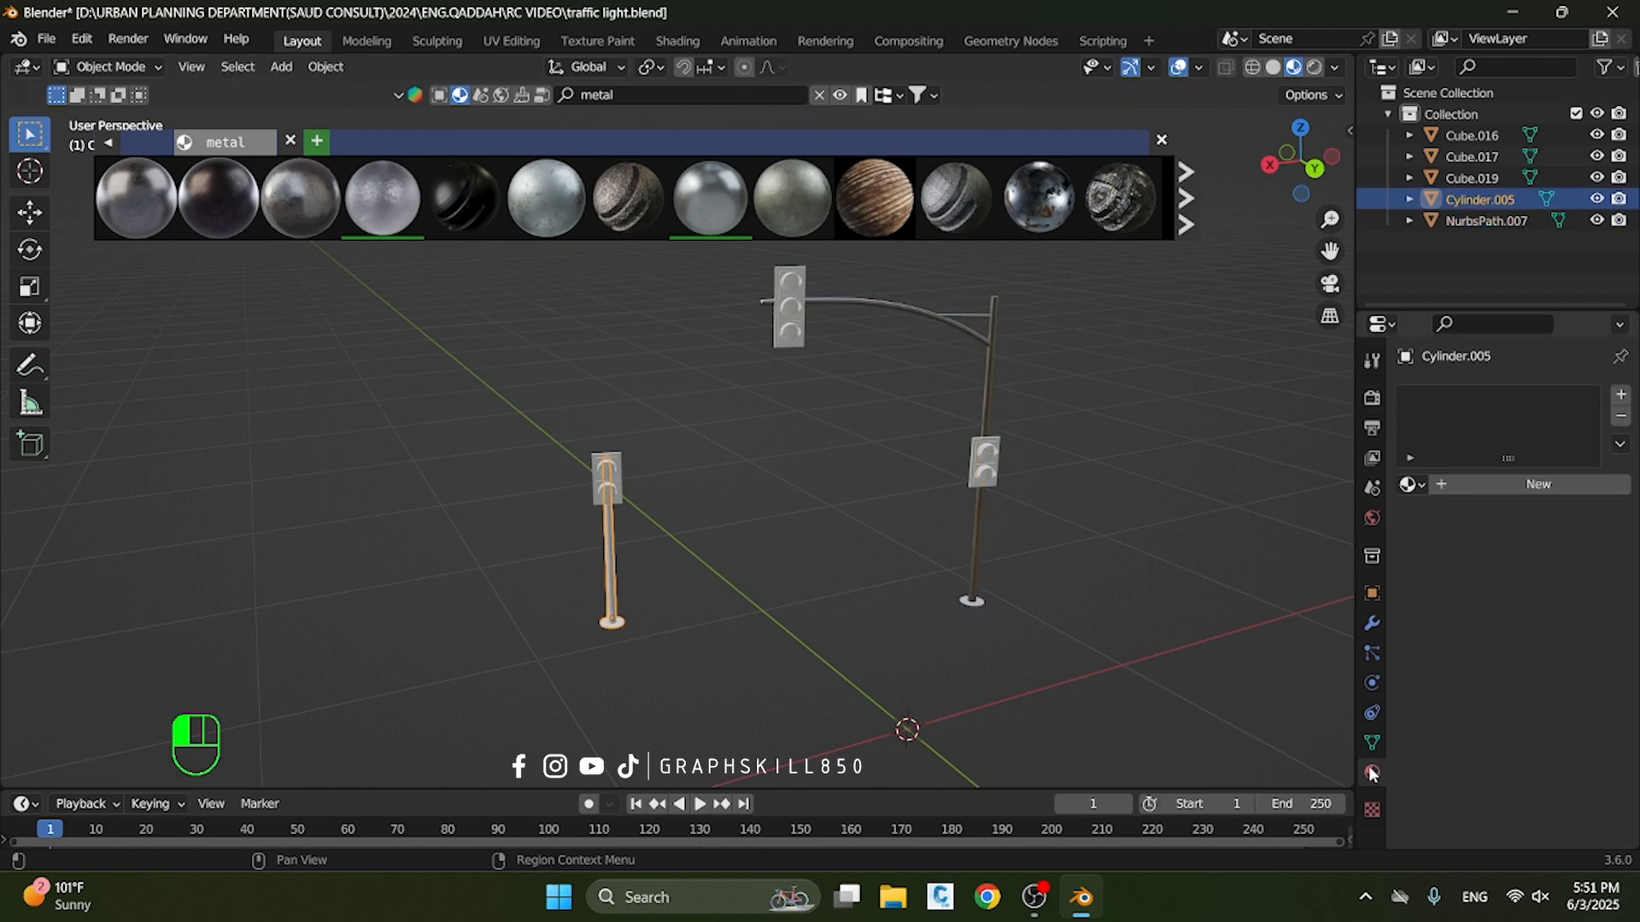
click(1409, 485)
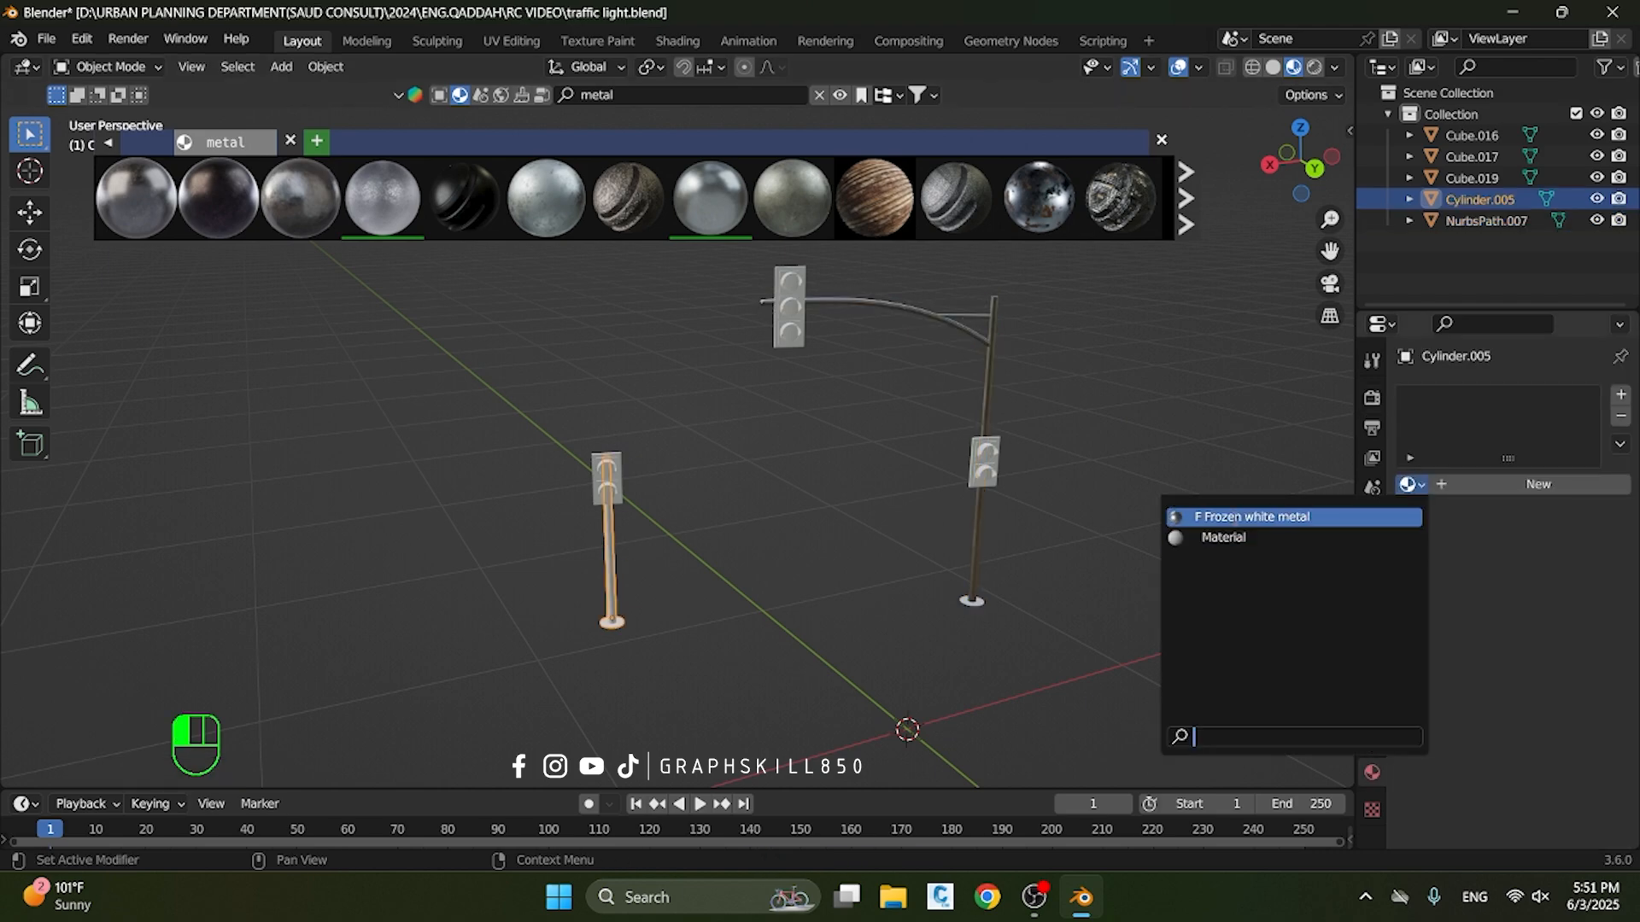
click(1220, 519)
scroll(620, 596, up, 3)
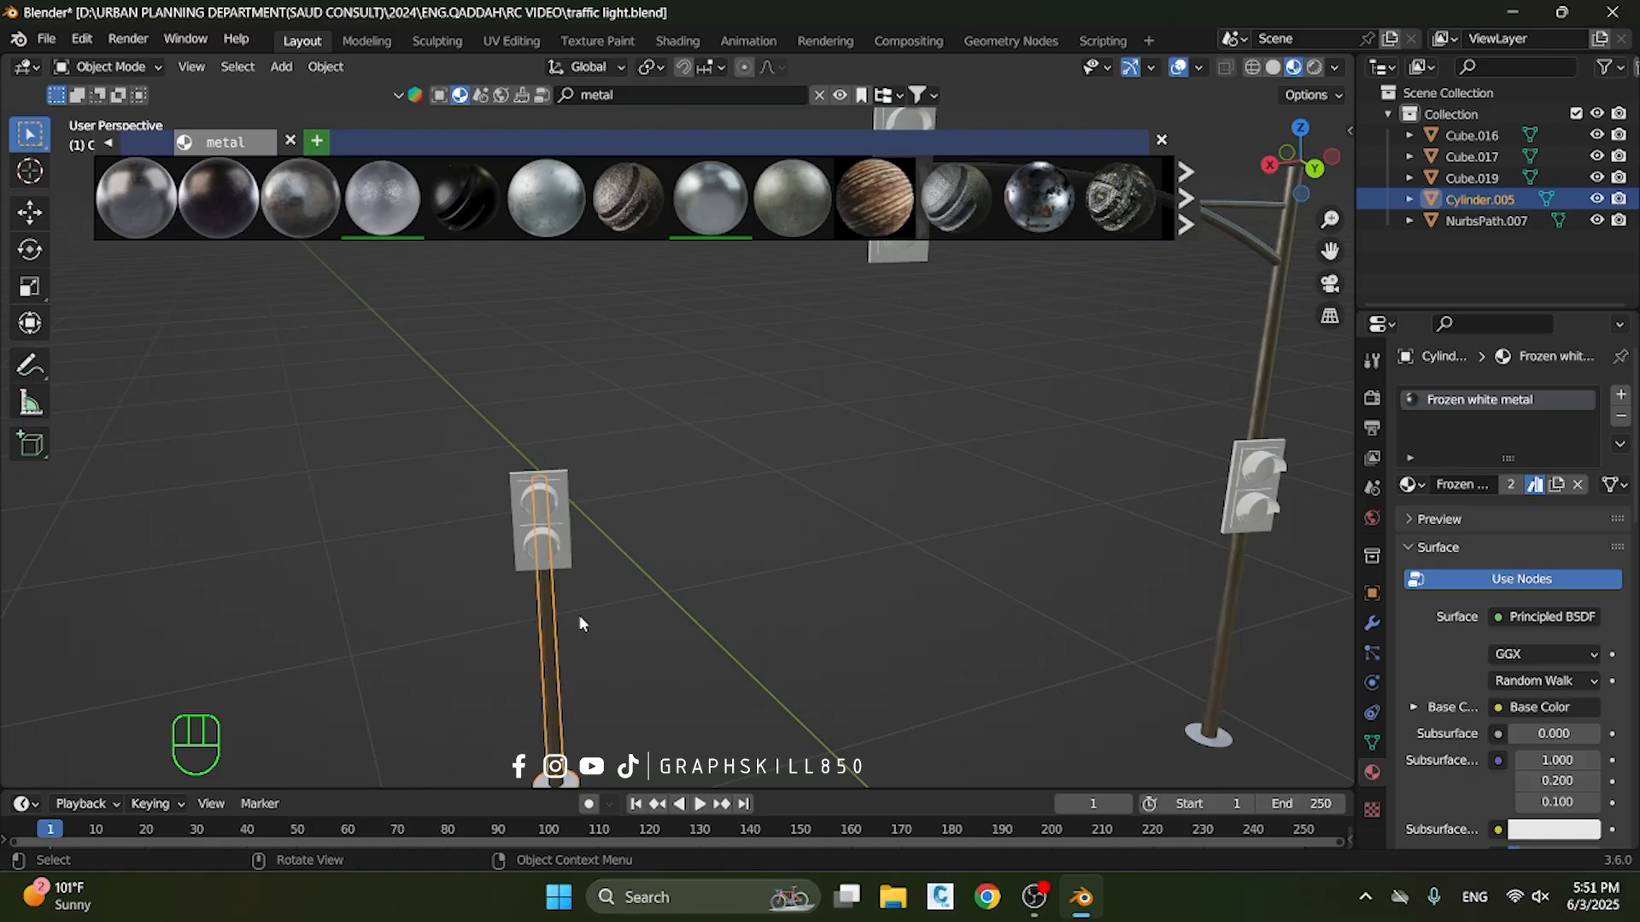
Try moving the three-lamp head and the tall pole's two-lamp head along the X axis, undoing each move
scroll(579, 615, down, 3)
shift+middle_drag(826, 406, 826, 536)
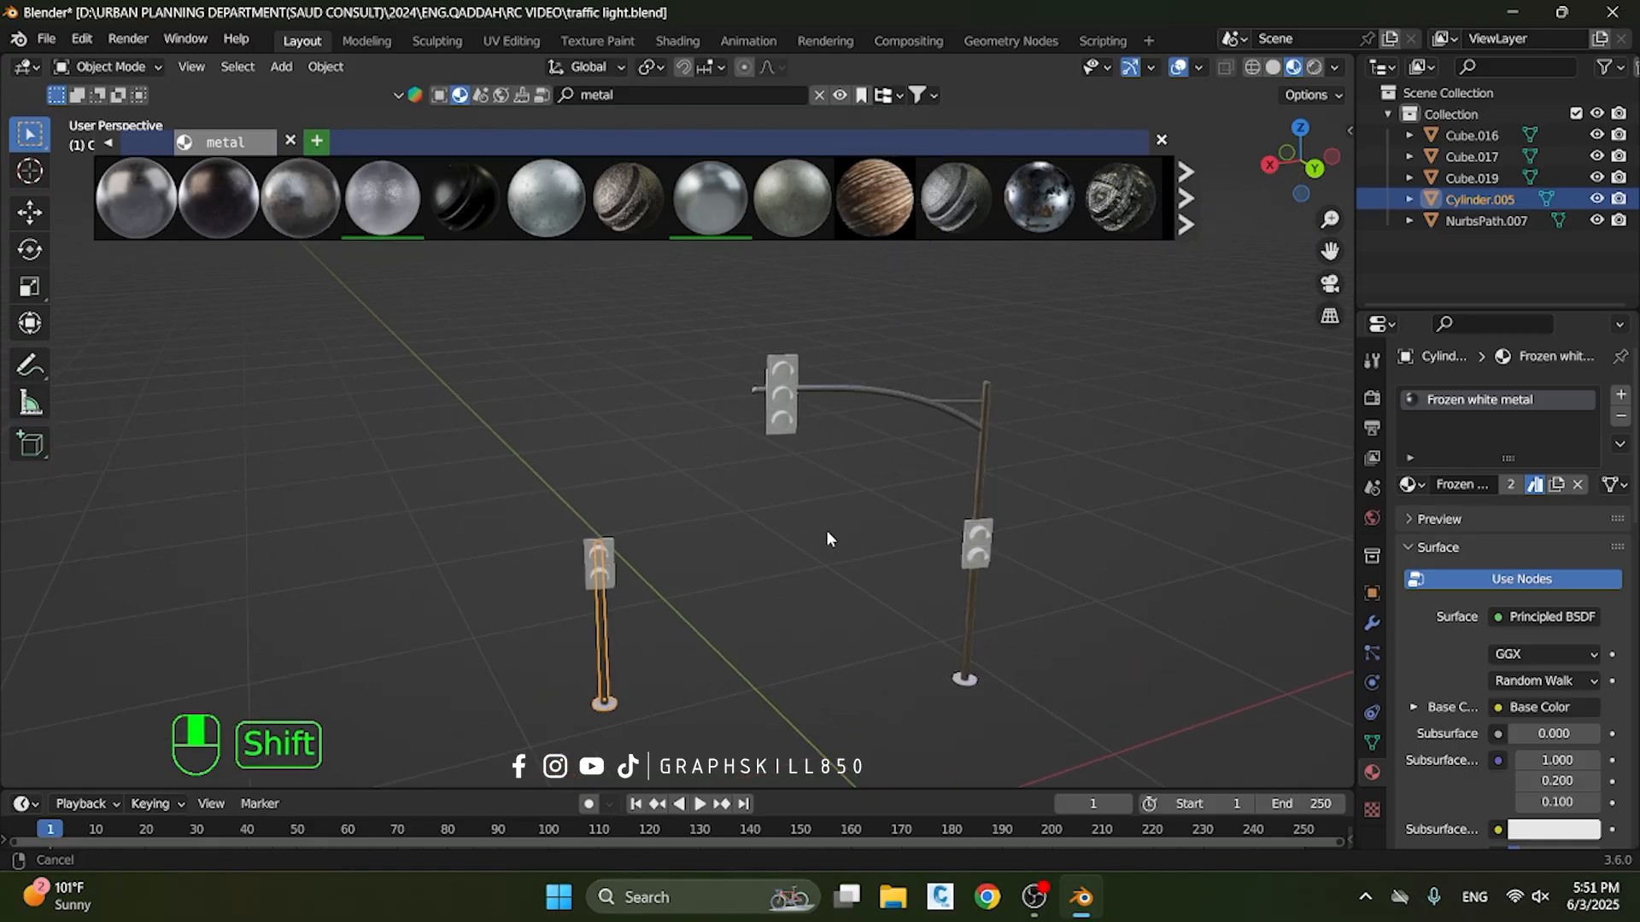
scroll(787, 406, up, 3)
click(850, 427)
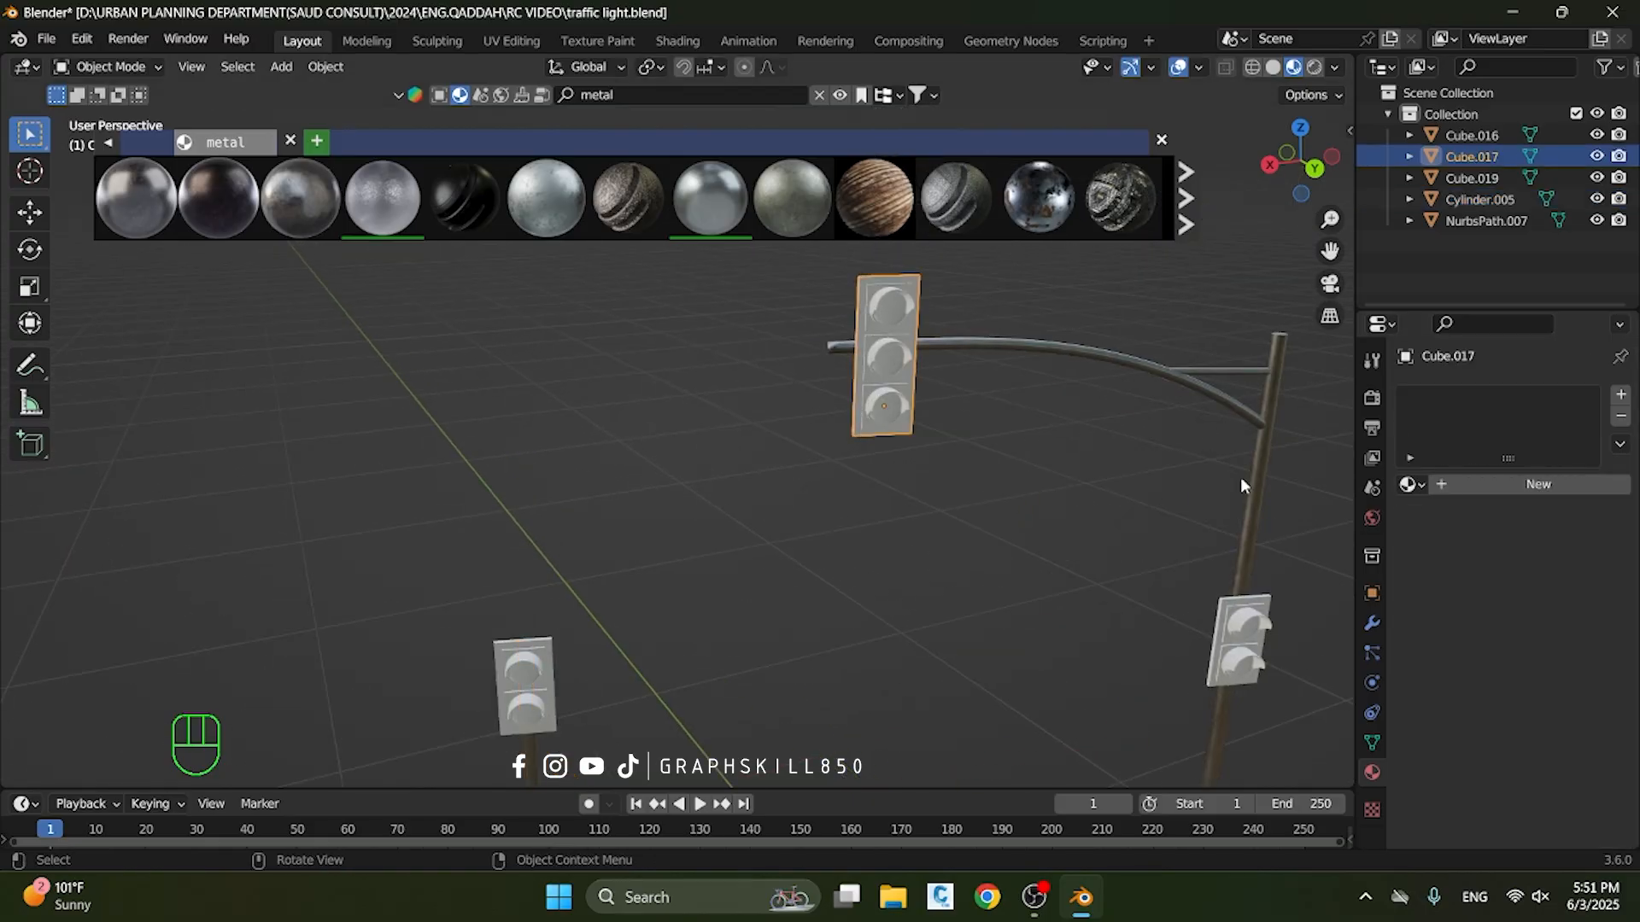
key(shift+space)
key(g)
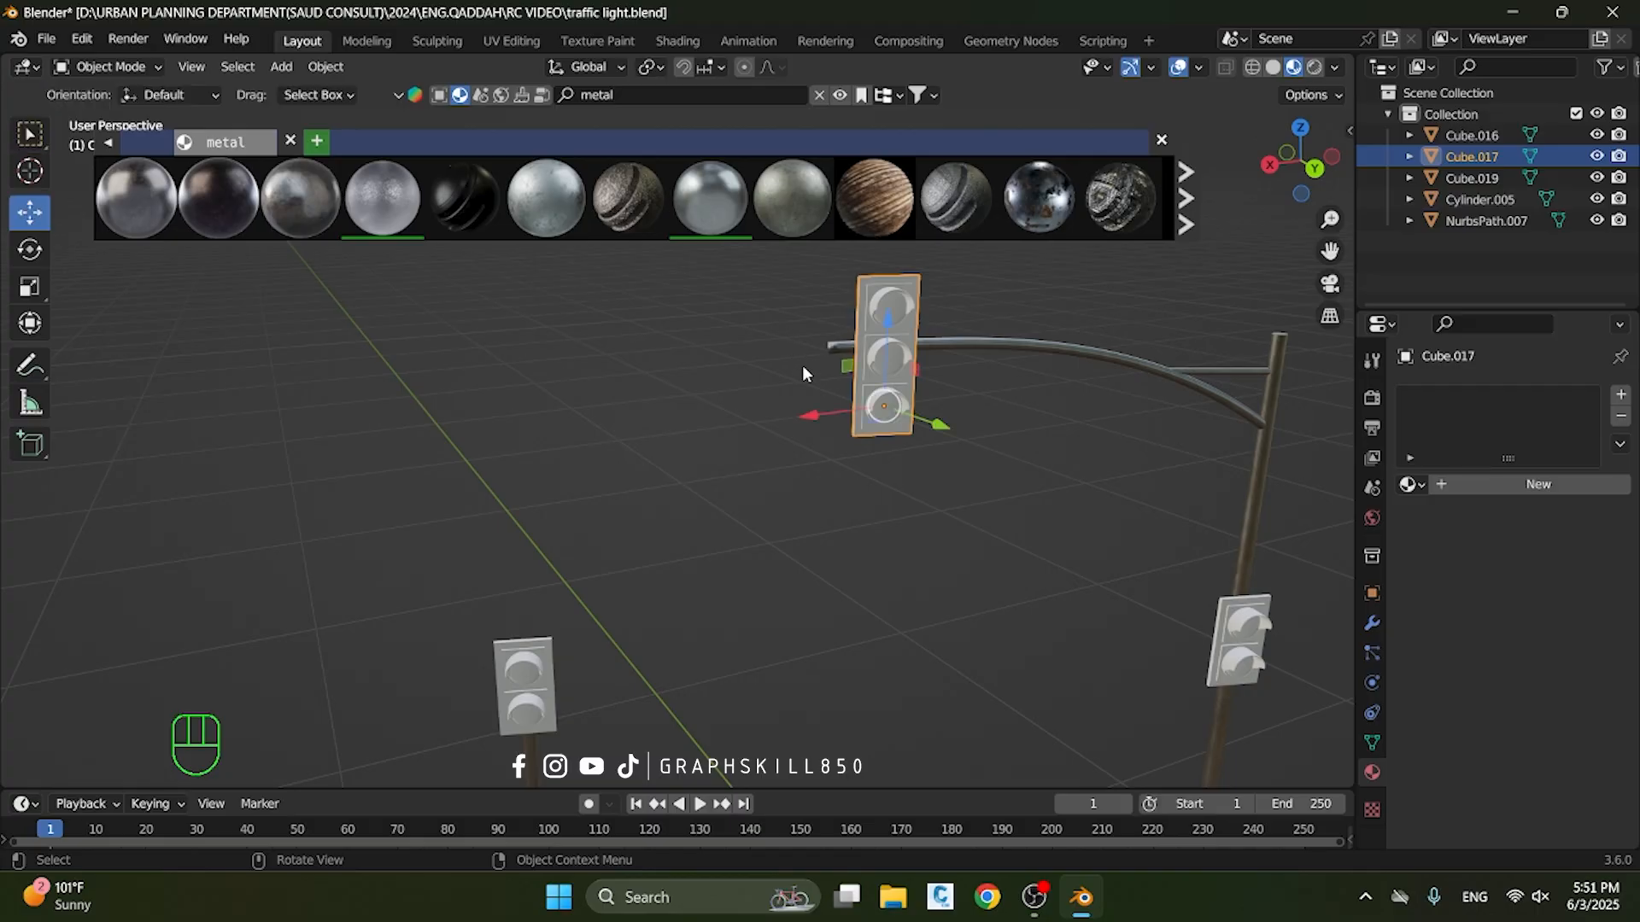
drag(820, 418, 627, 445)
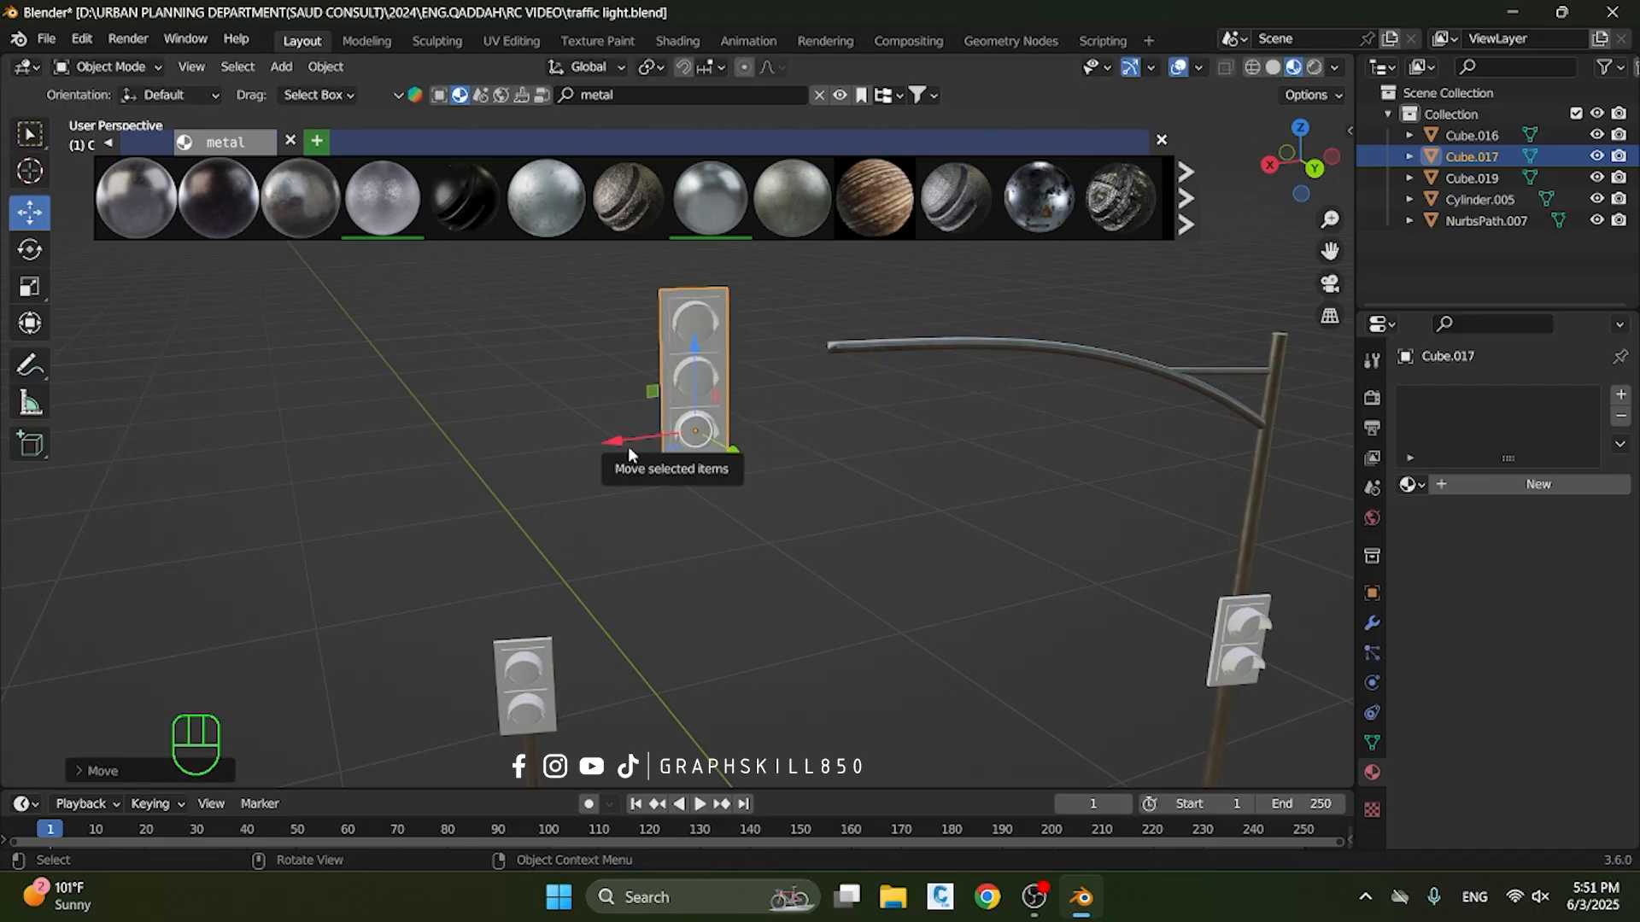
key(ctrl+z)
click(1207, 639)
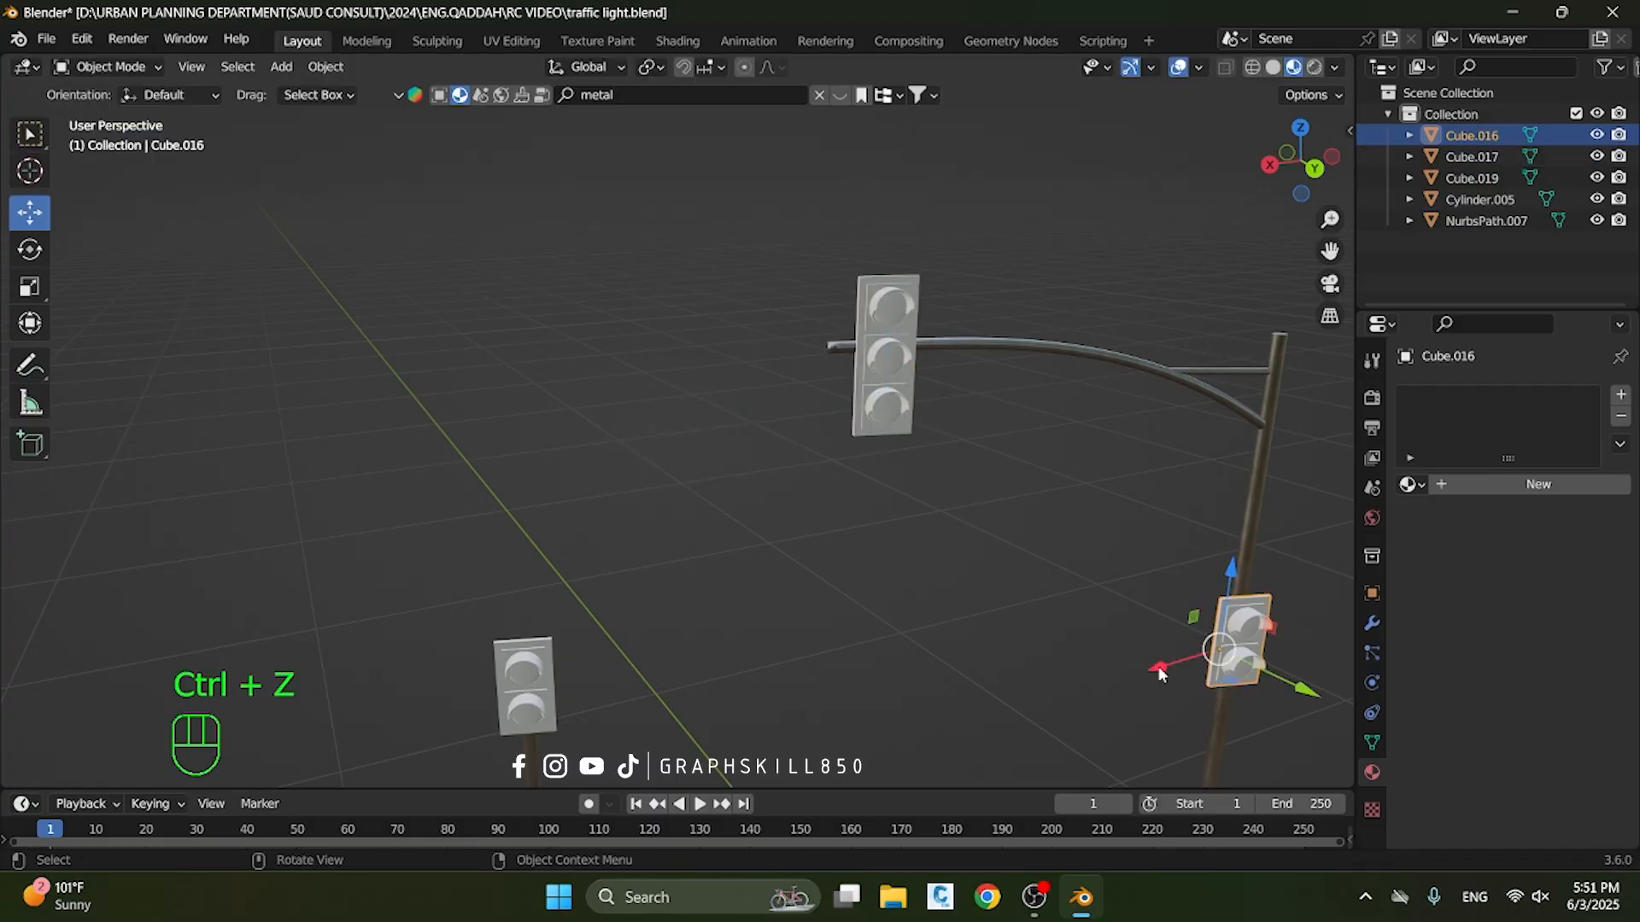
drag(1158, 671, 976, 690)
key(ctrl+z)
Create a new material on the three-lamp head and set its base color to black with Value 0
click(884, 397)
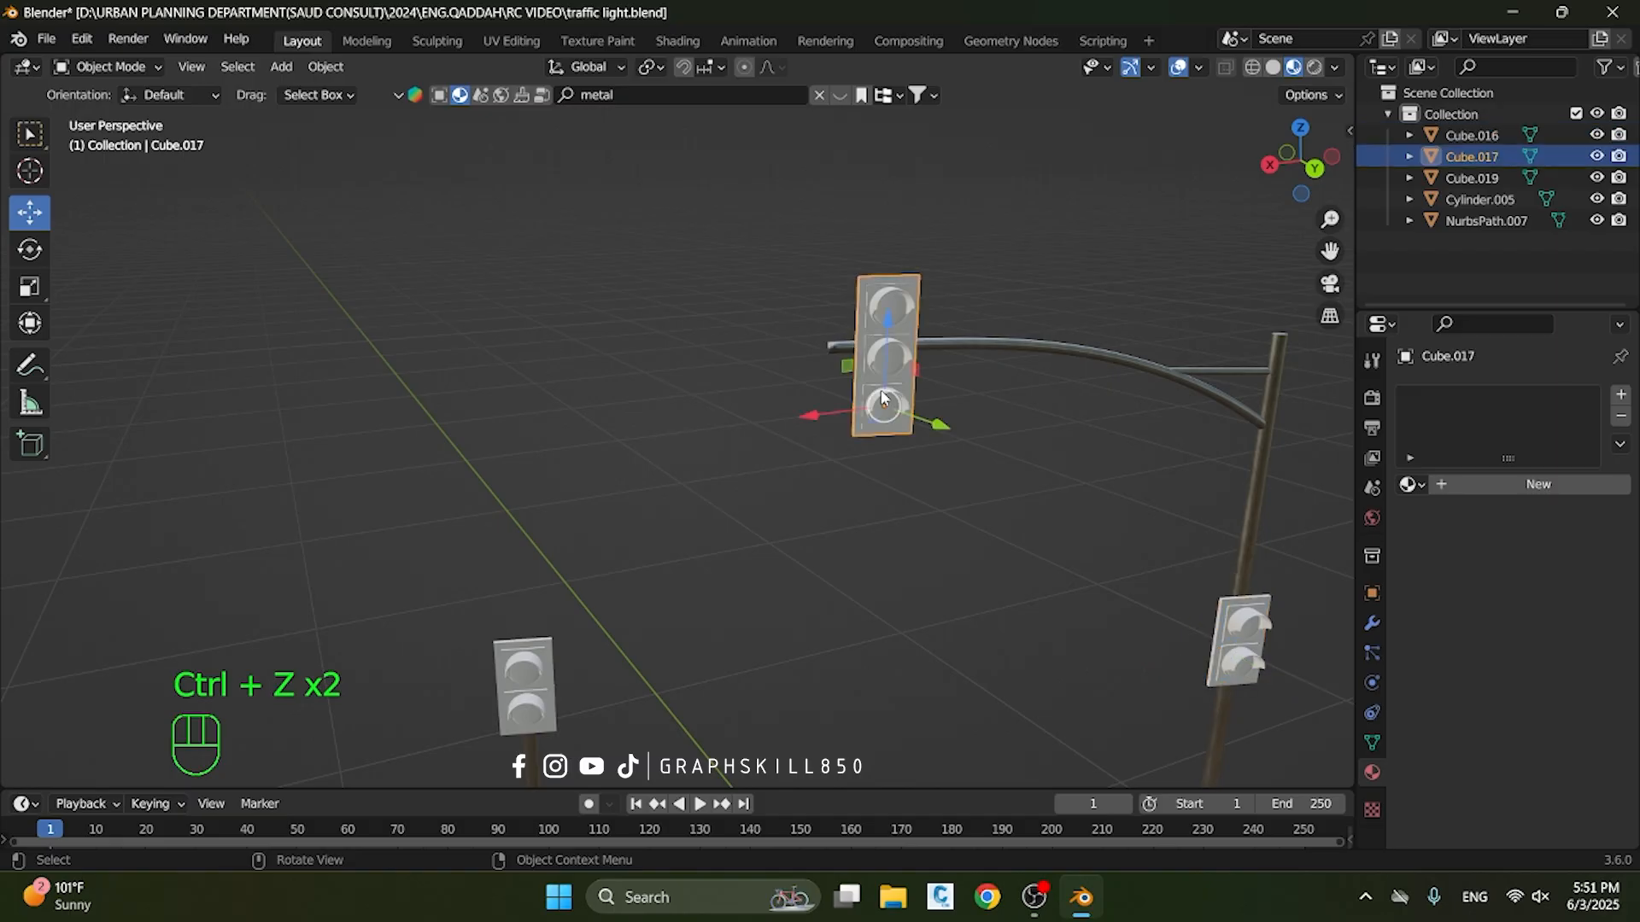
click(1482, 485)
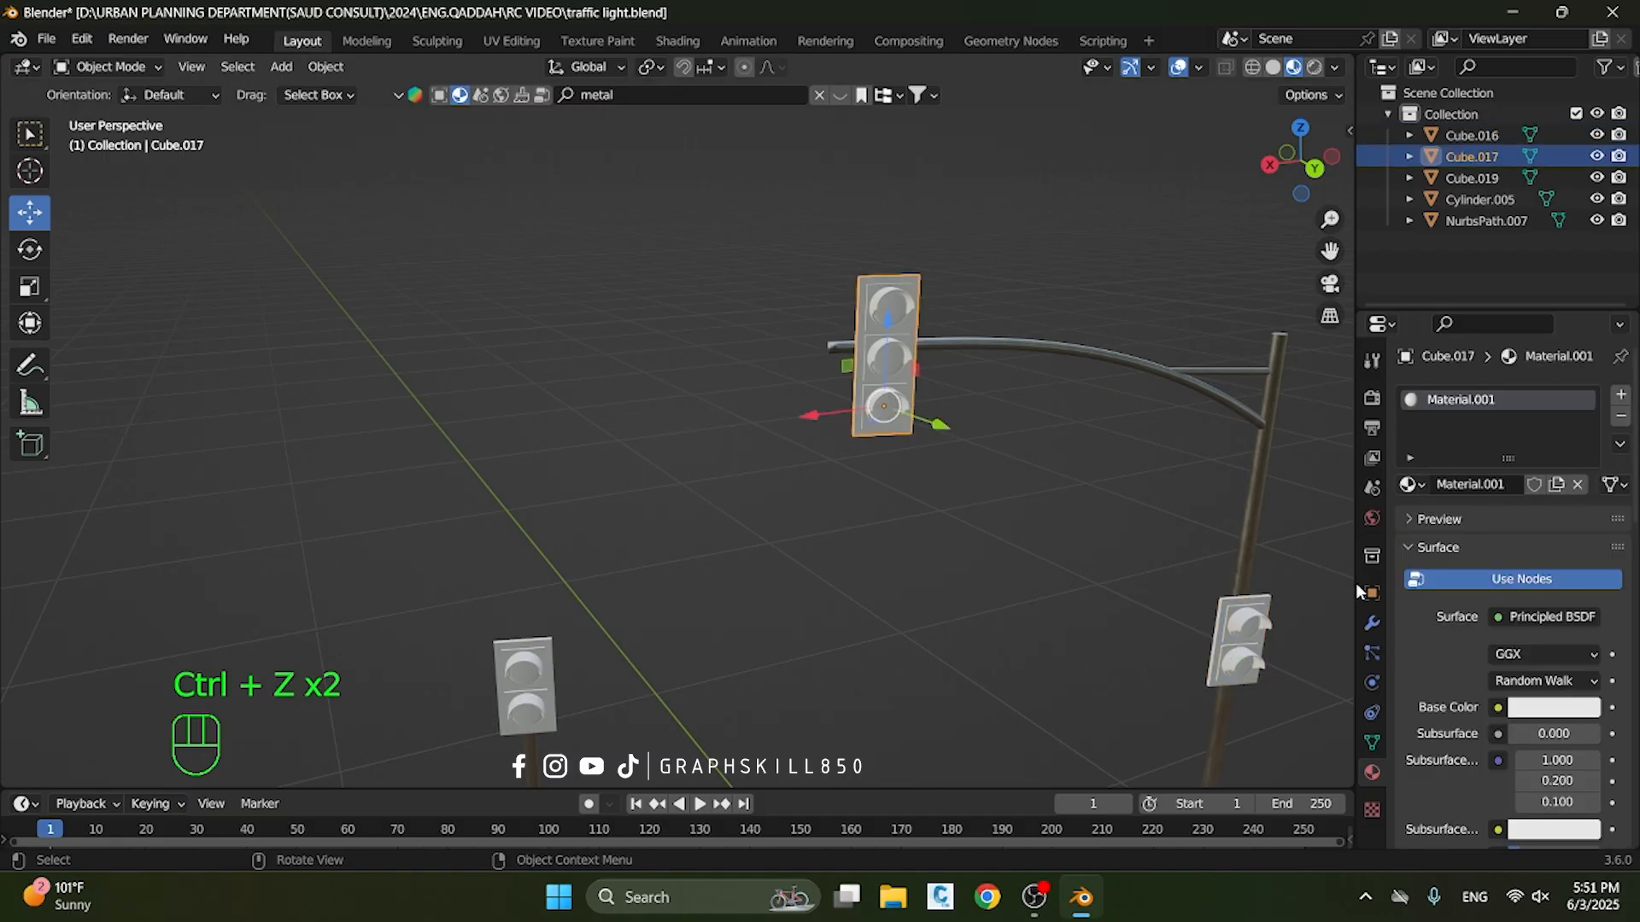
click(1550, 712)
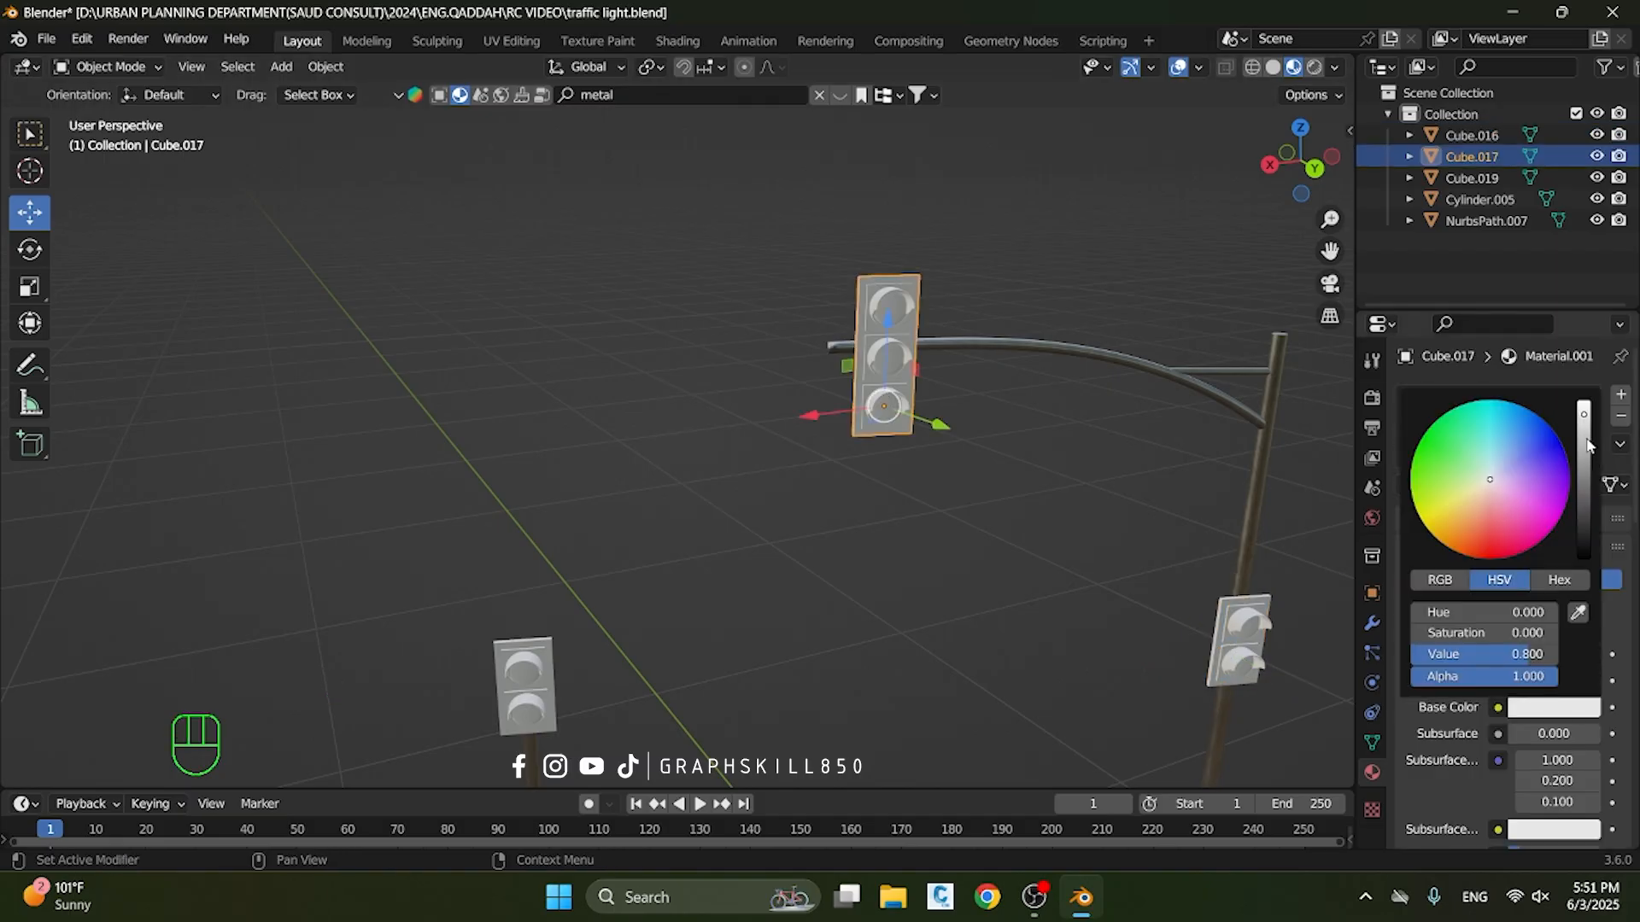
drag(1580, 466, 1581, 557)
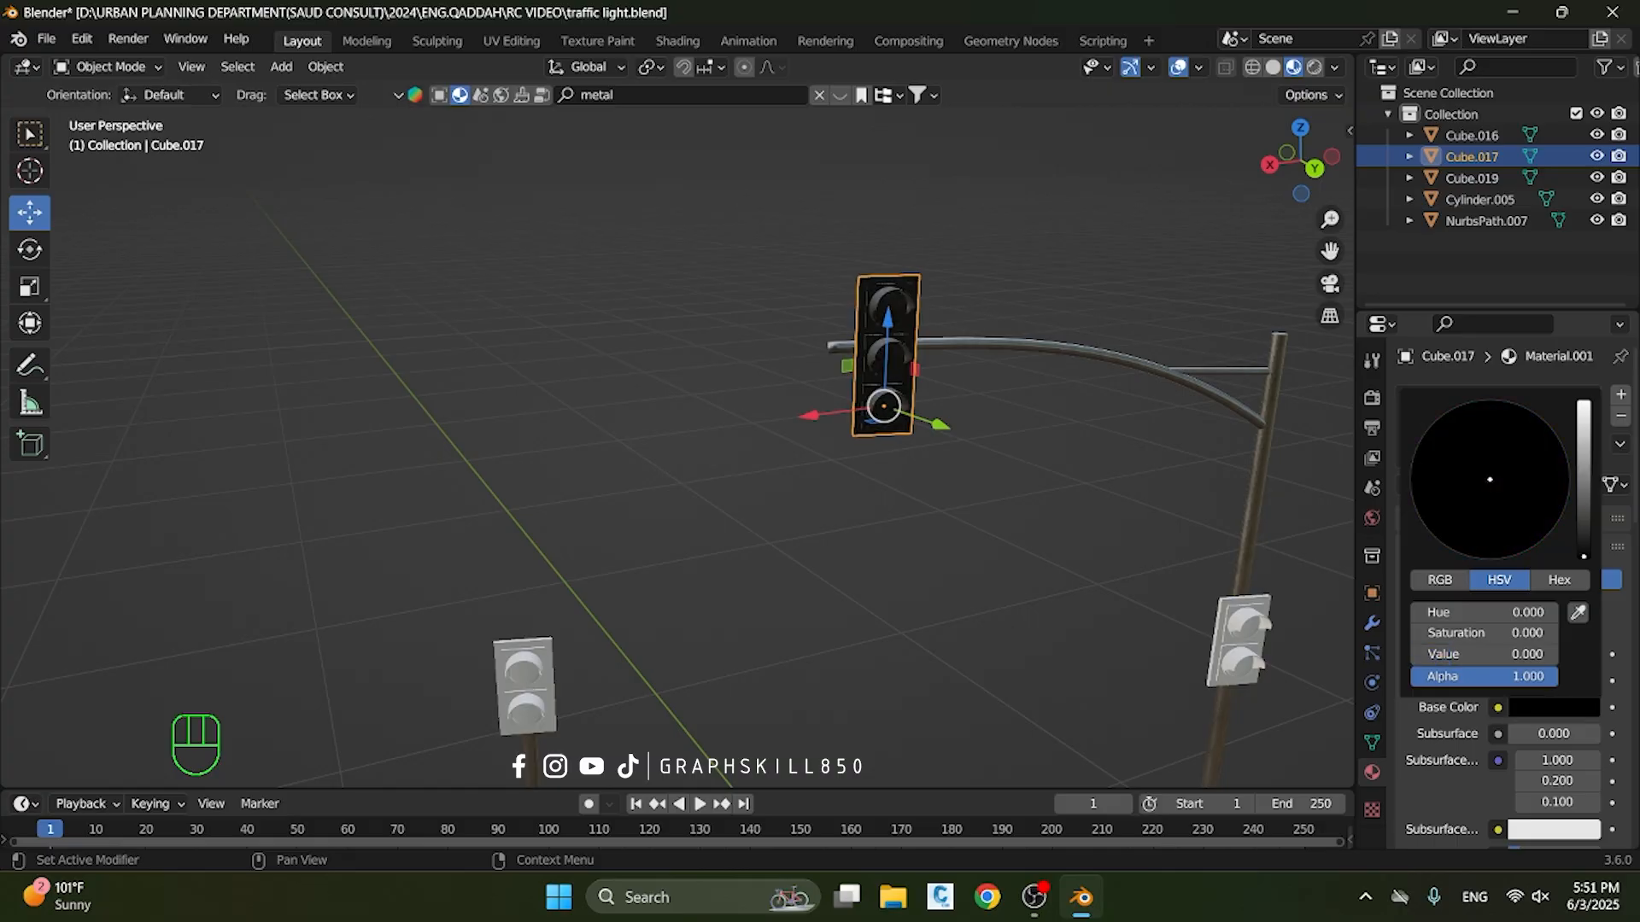
Edit the three-lamp head's mesh in face mode and select all linked faces of its backing panel
scroll(802, 322, up, 3)
scroll(1028, 336, up, 2)
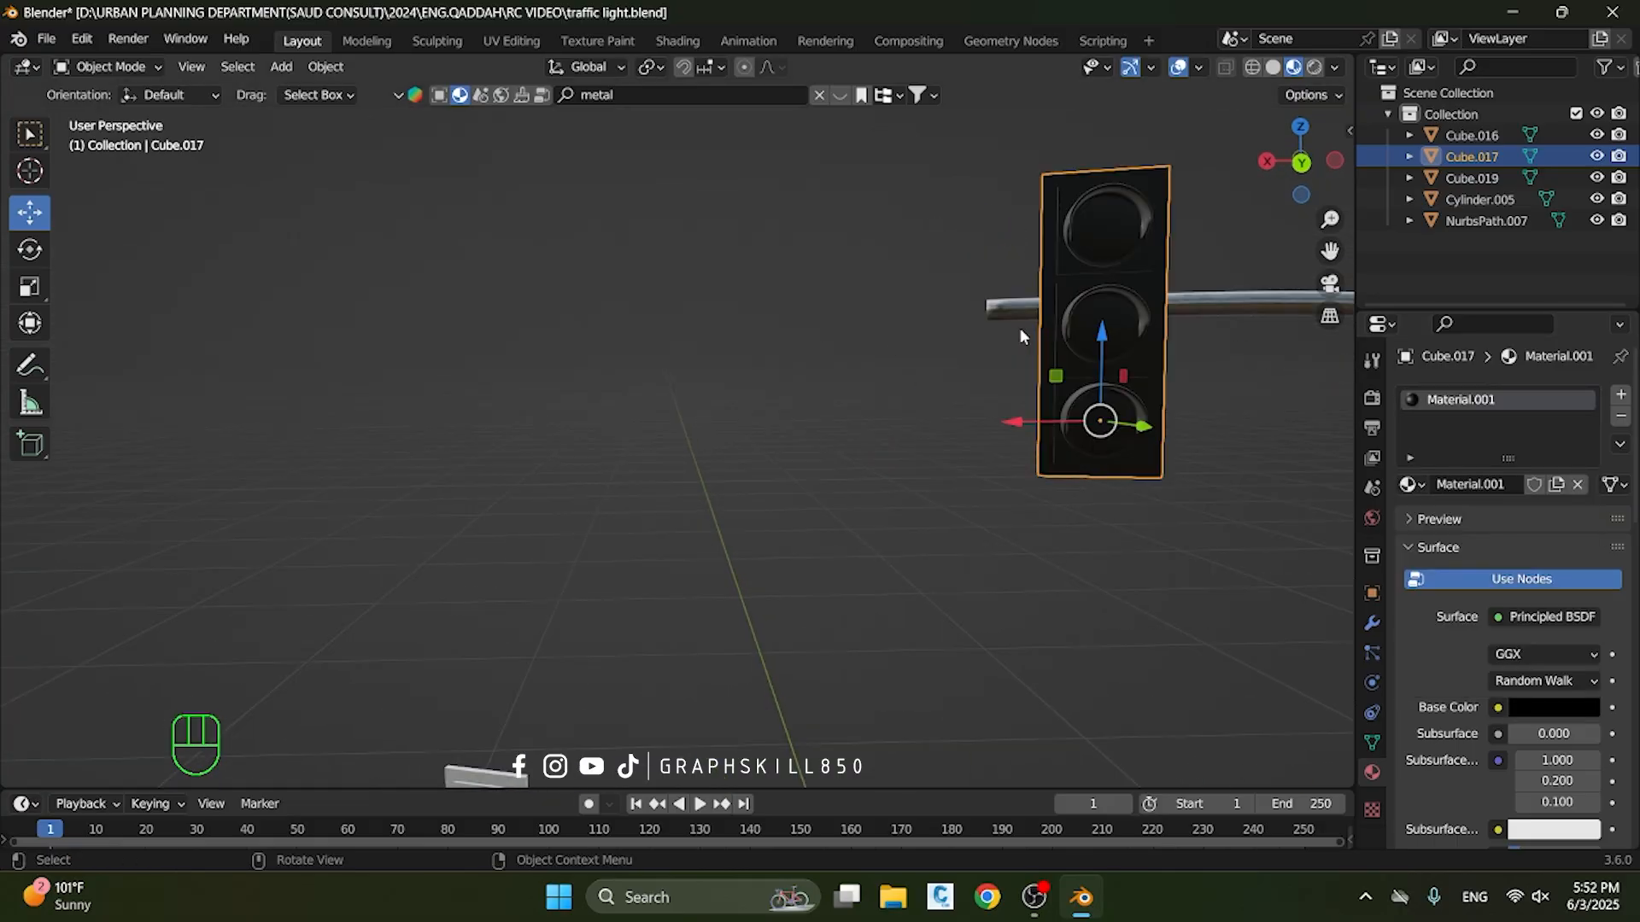
shift+middle_drag(1028, 337, 607, 334)
key(Tab)
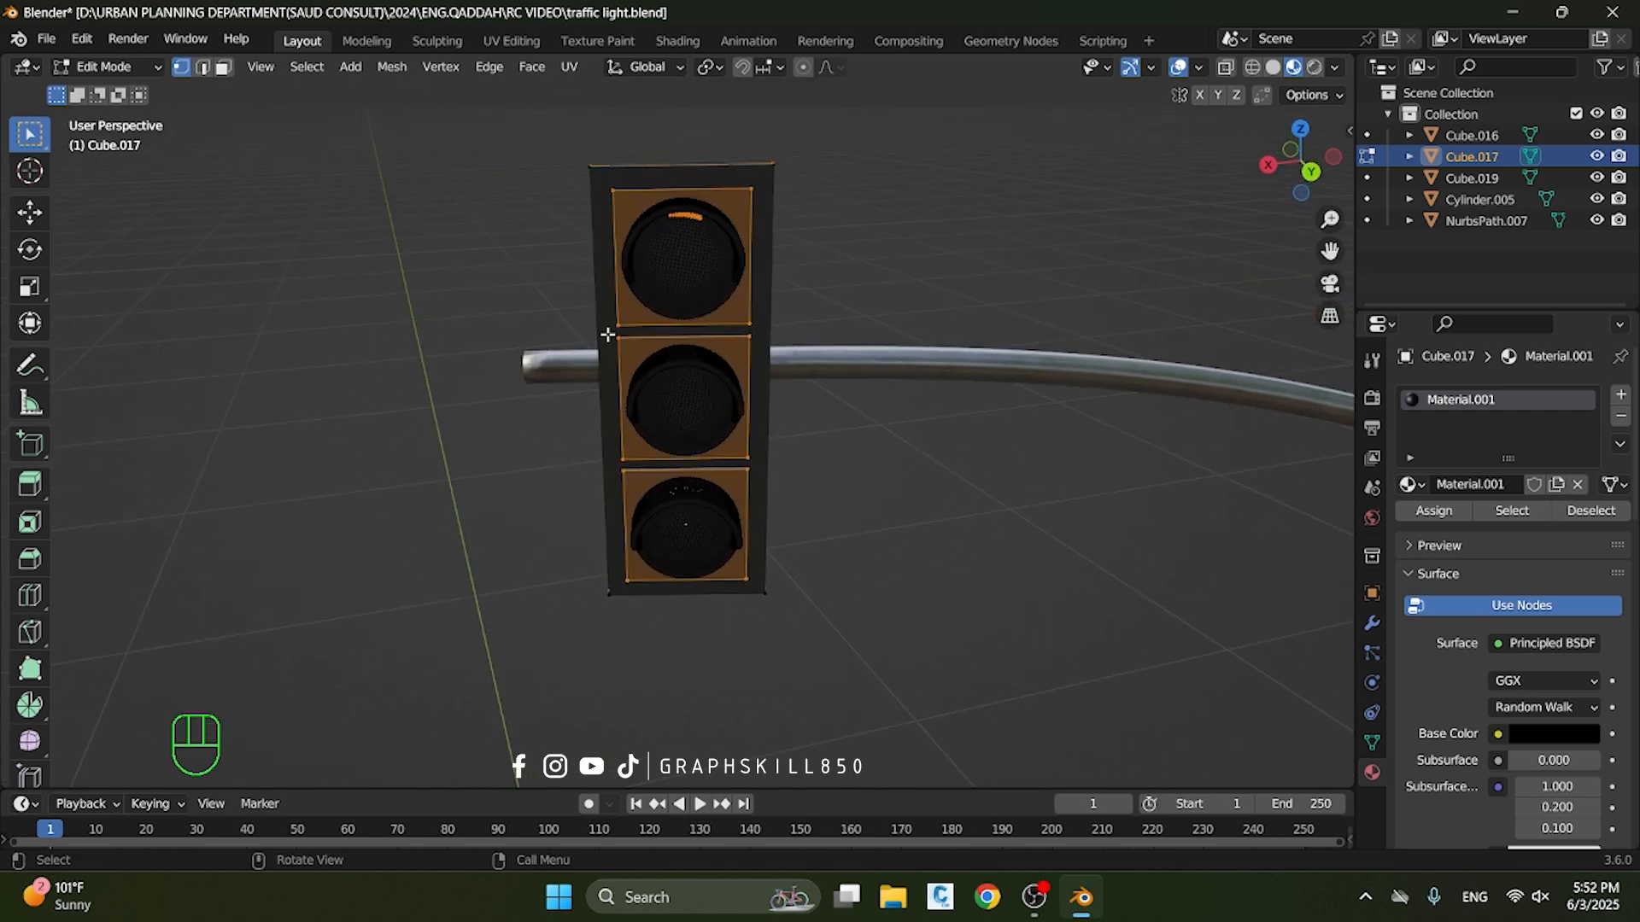
click(604, 331)
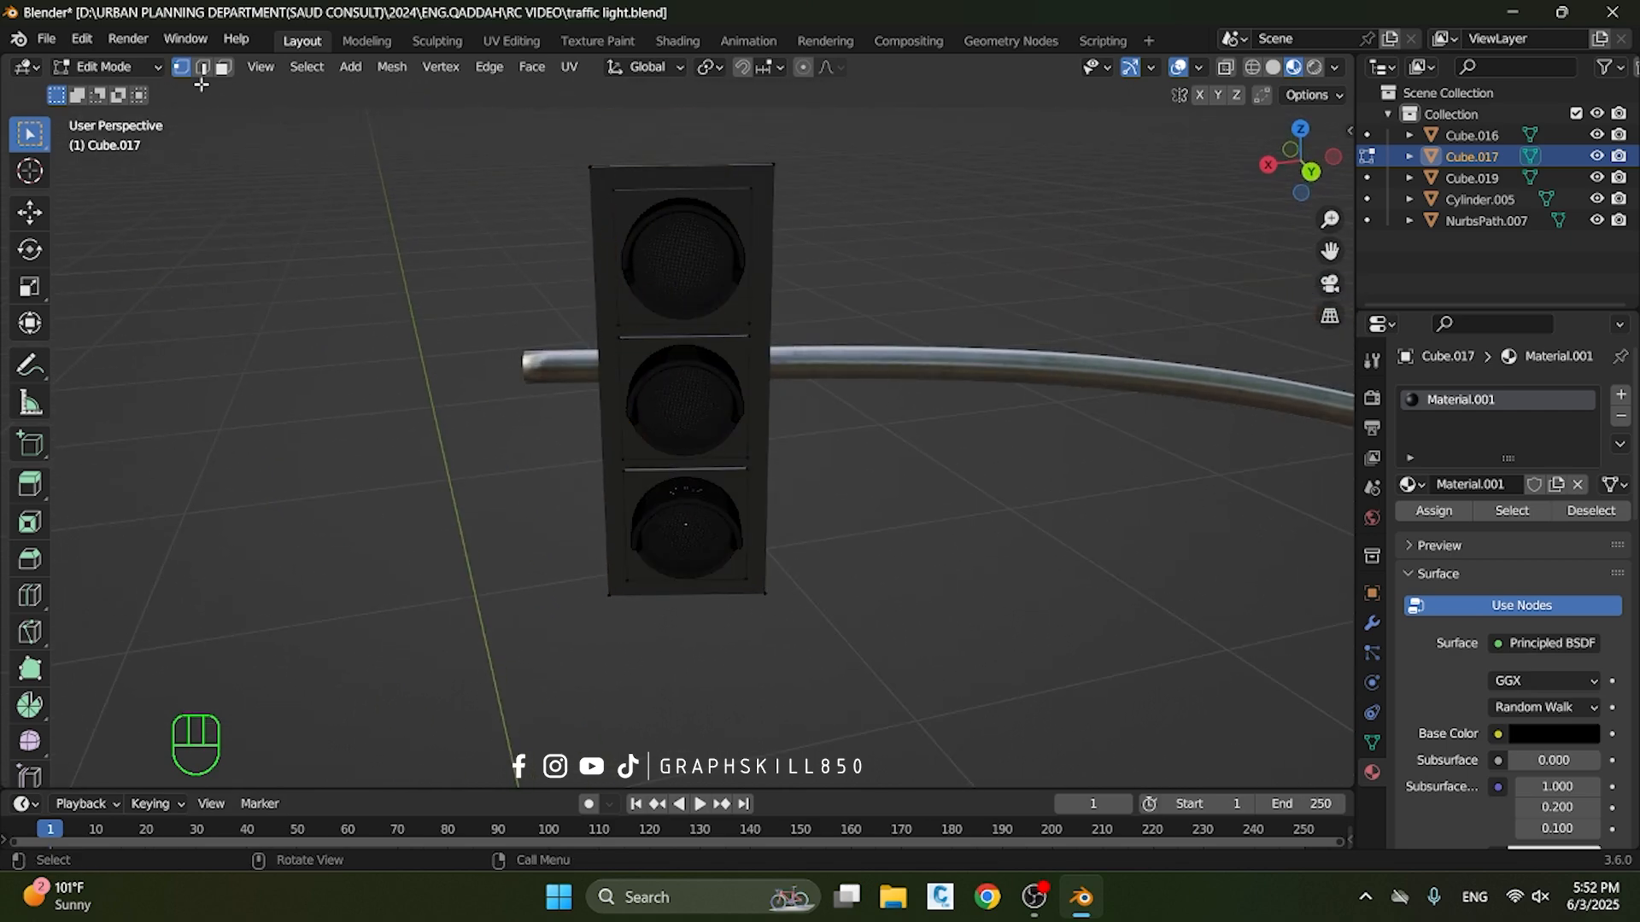
click(226, 69)
click(609, 291)
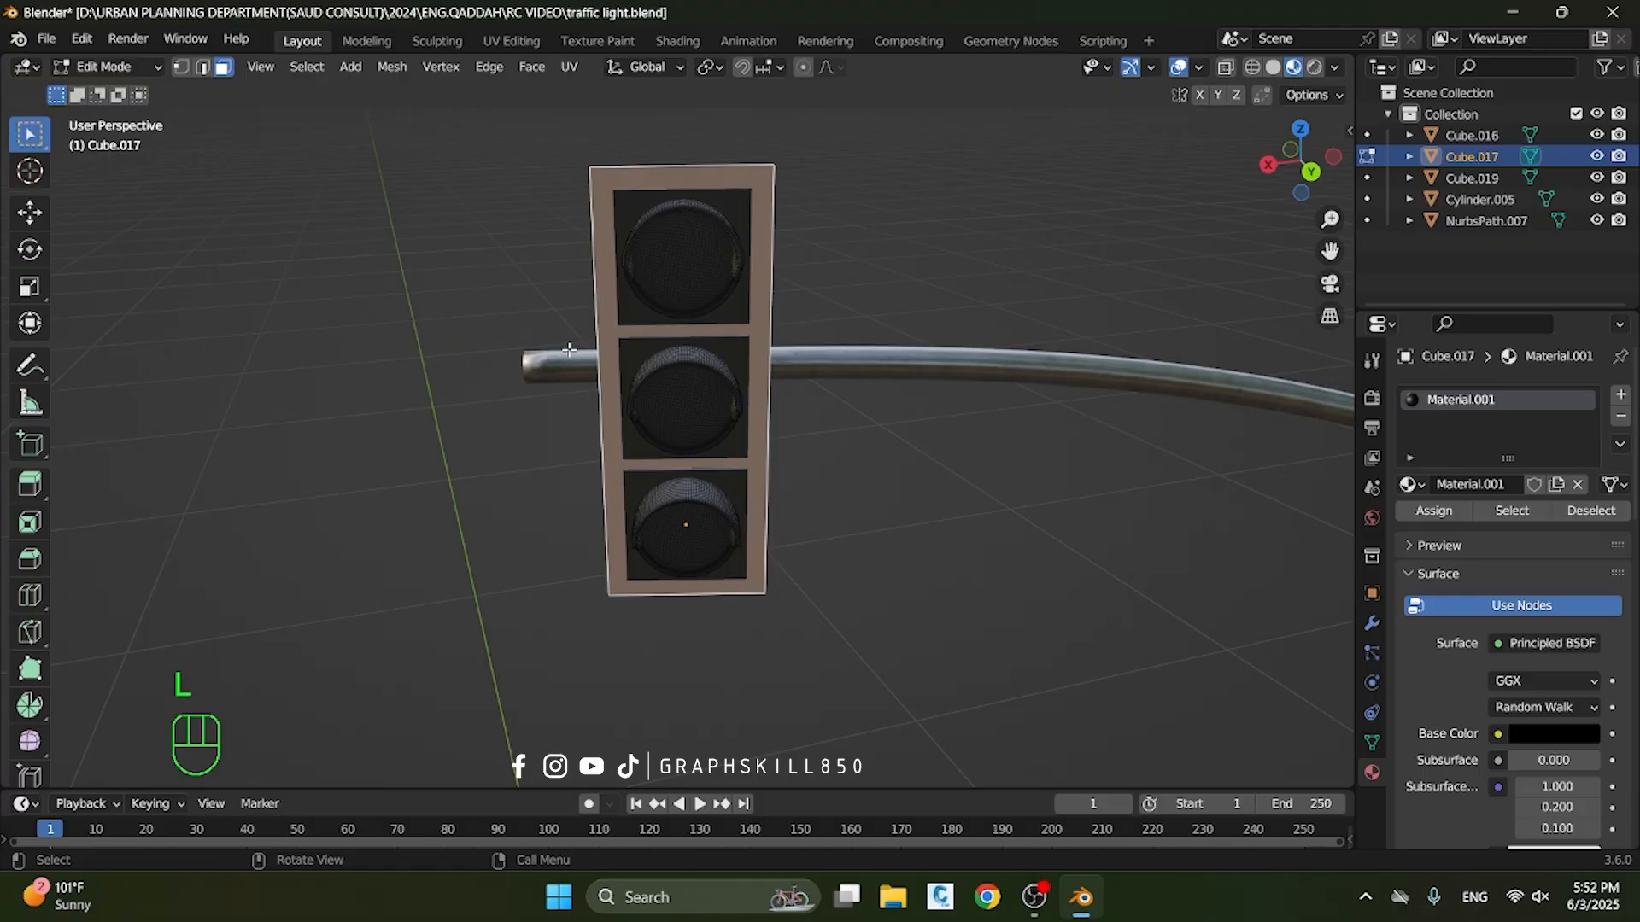
middle_drag(558, 360, 730, 349)
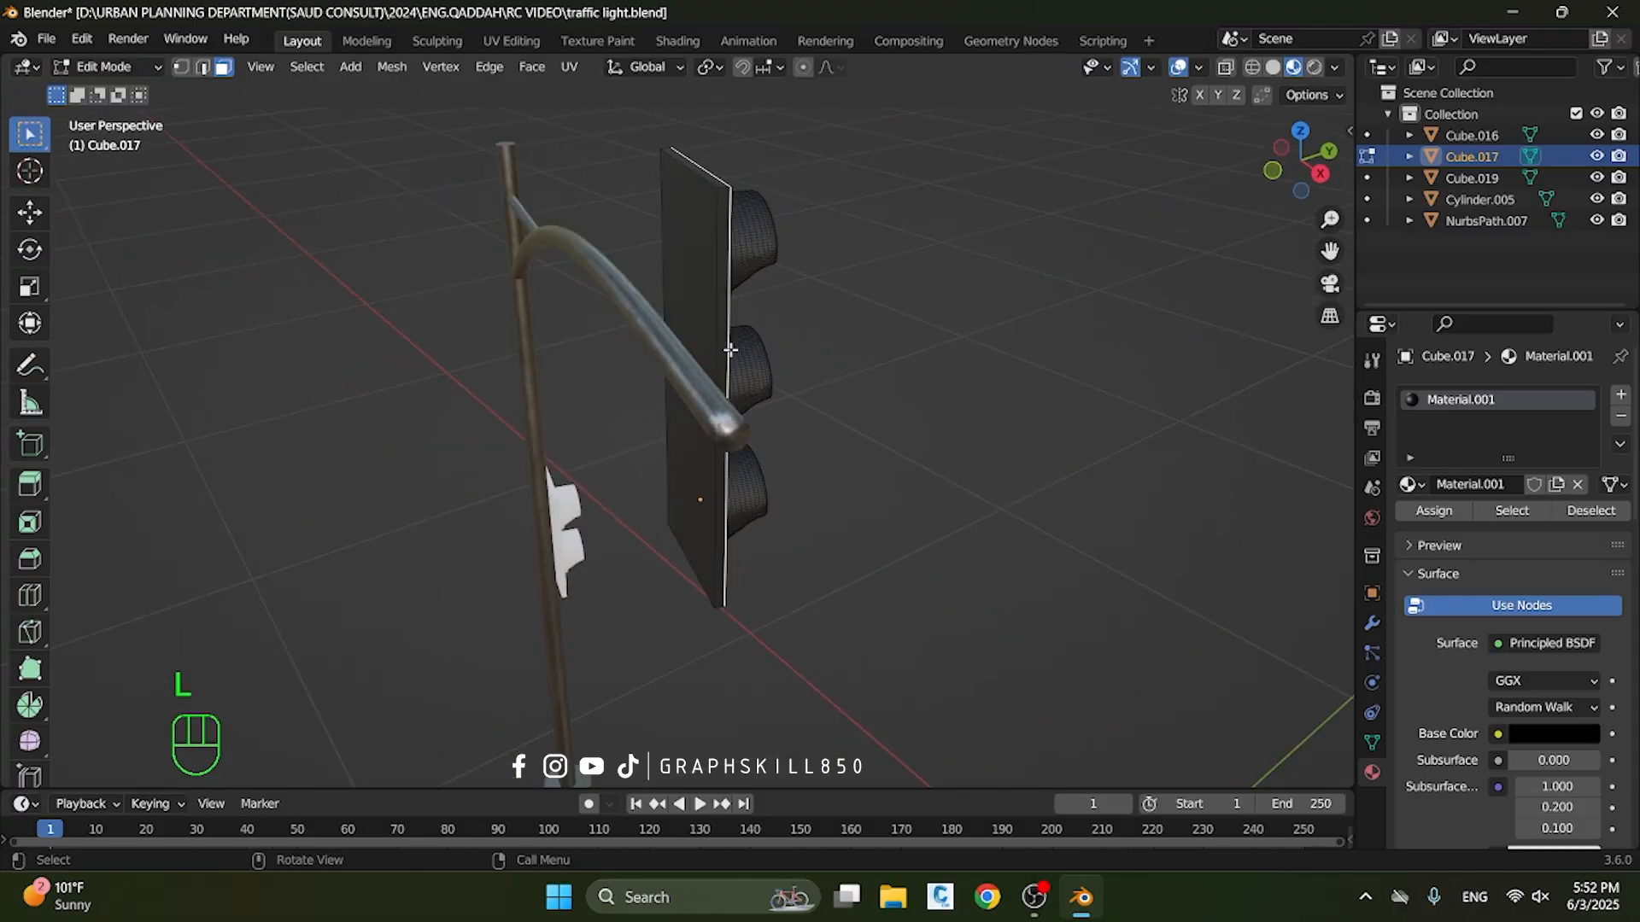
double_click(724, 289)
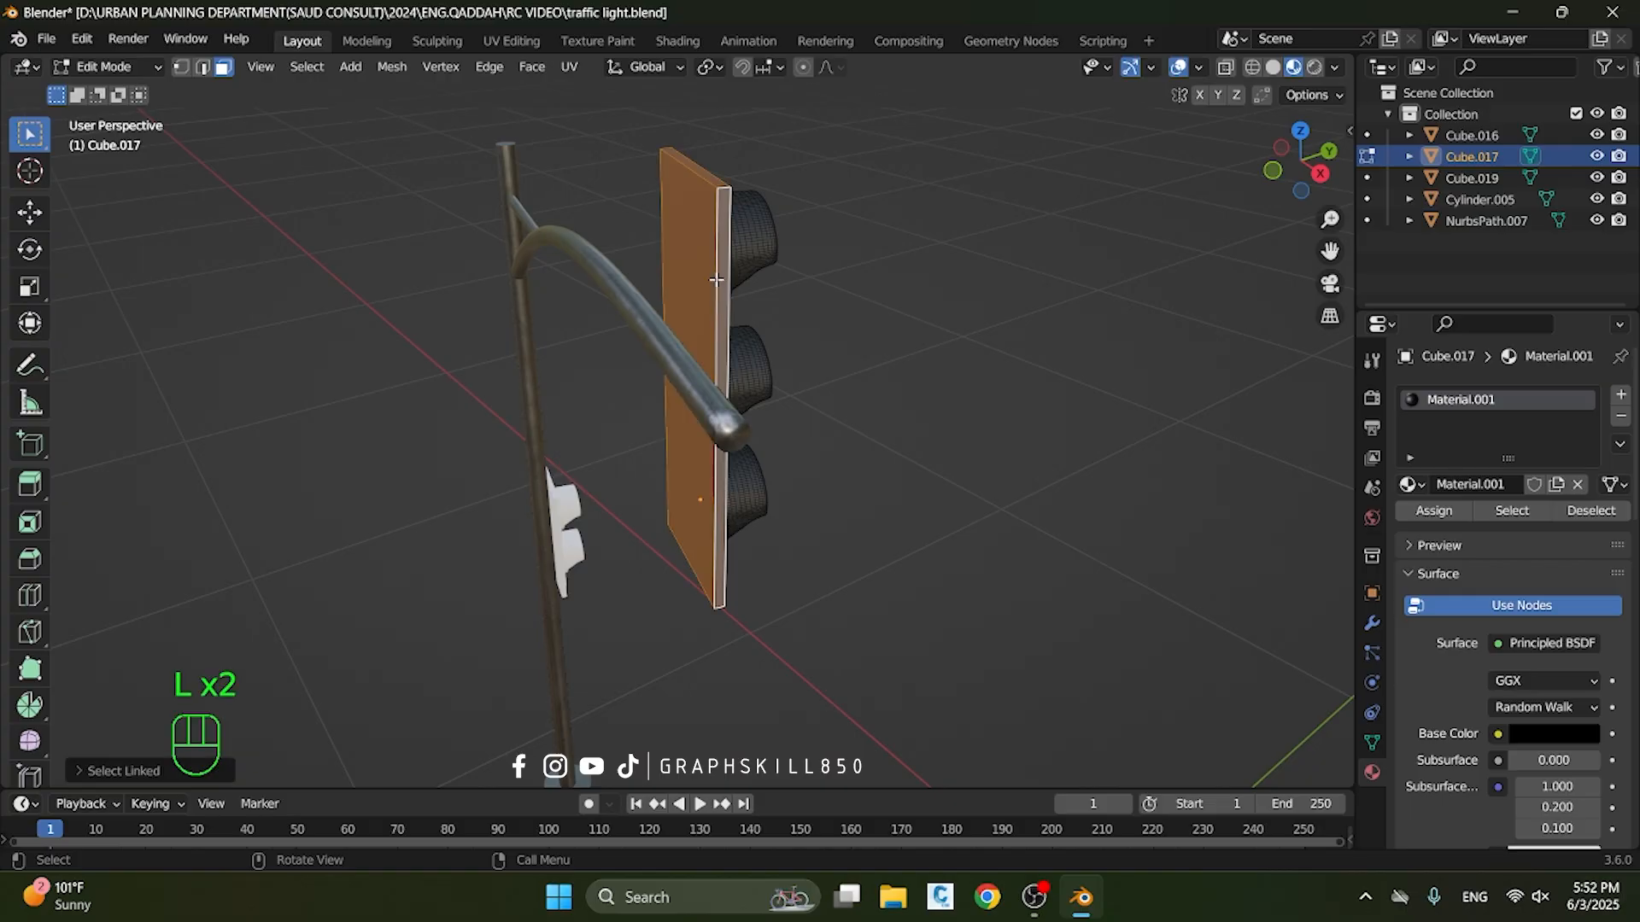
middle_drag(717, 278, 538, 339)
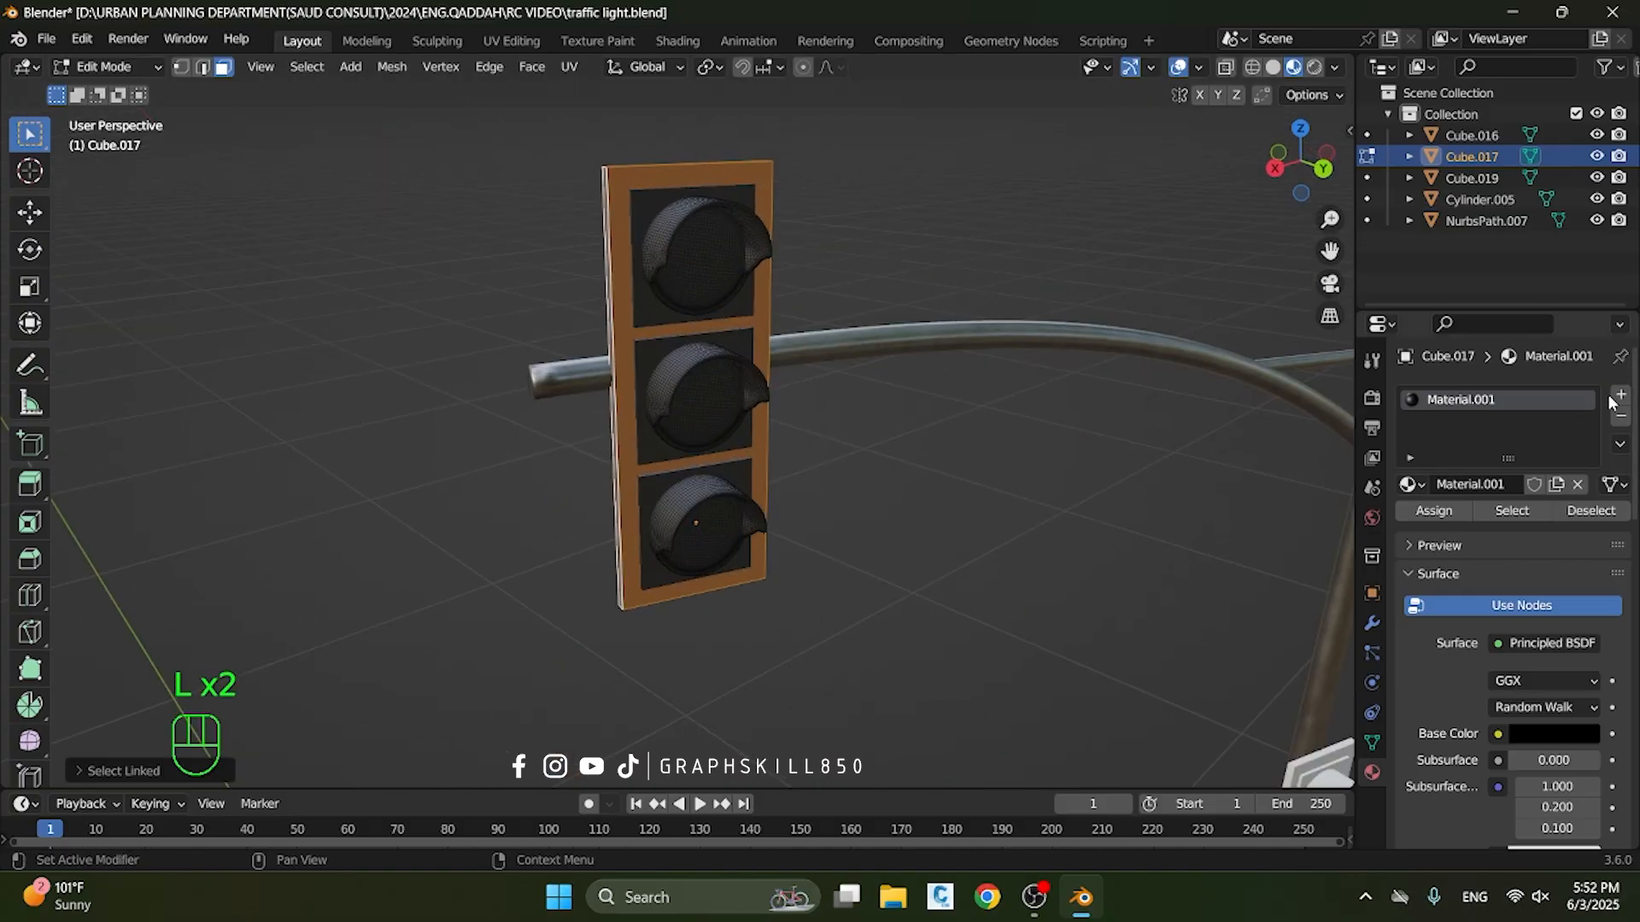
Add a second material with an amber-yellow base color, assign it to the selected panel faces, and save the file
click(1613, 397)
click(1456, 528)
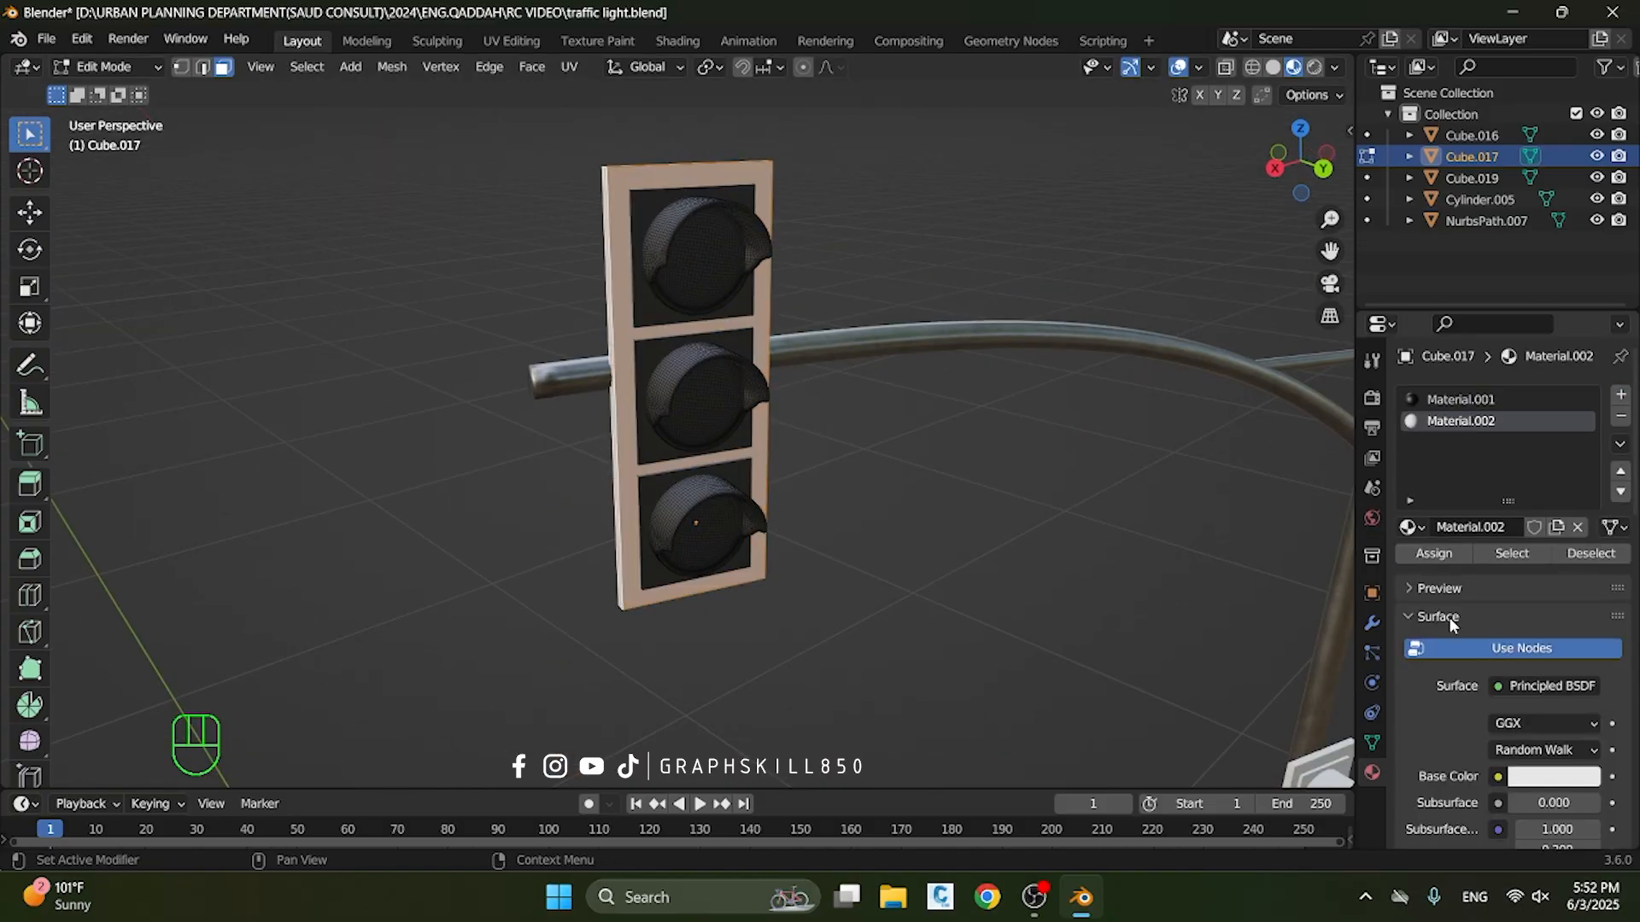
click(1546, 779)
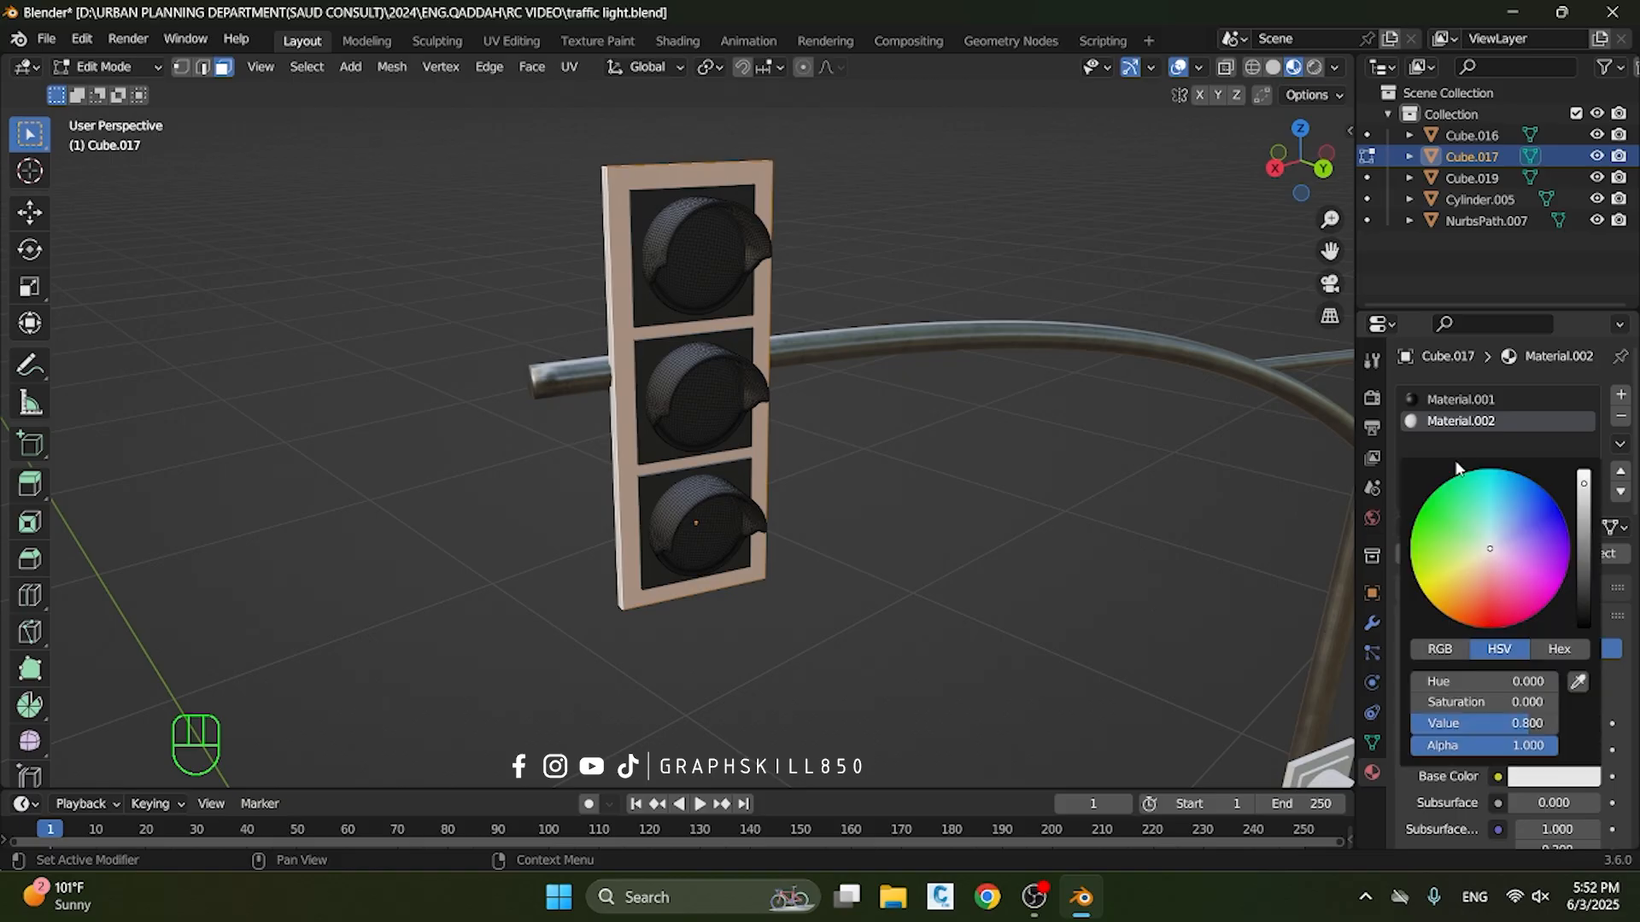
click(1442, 600)
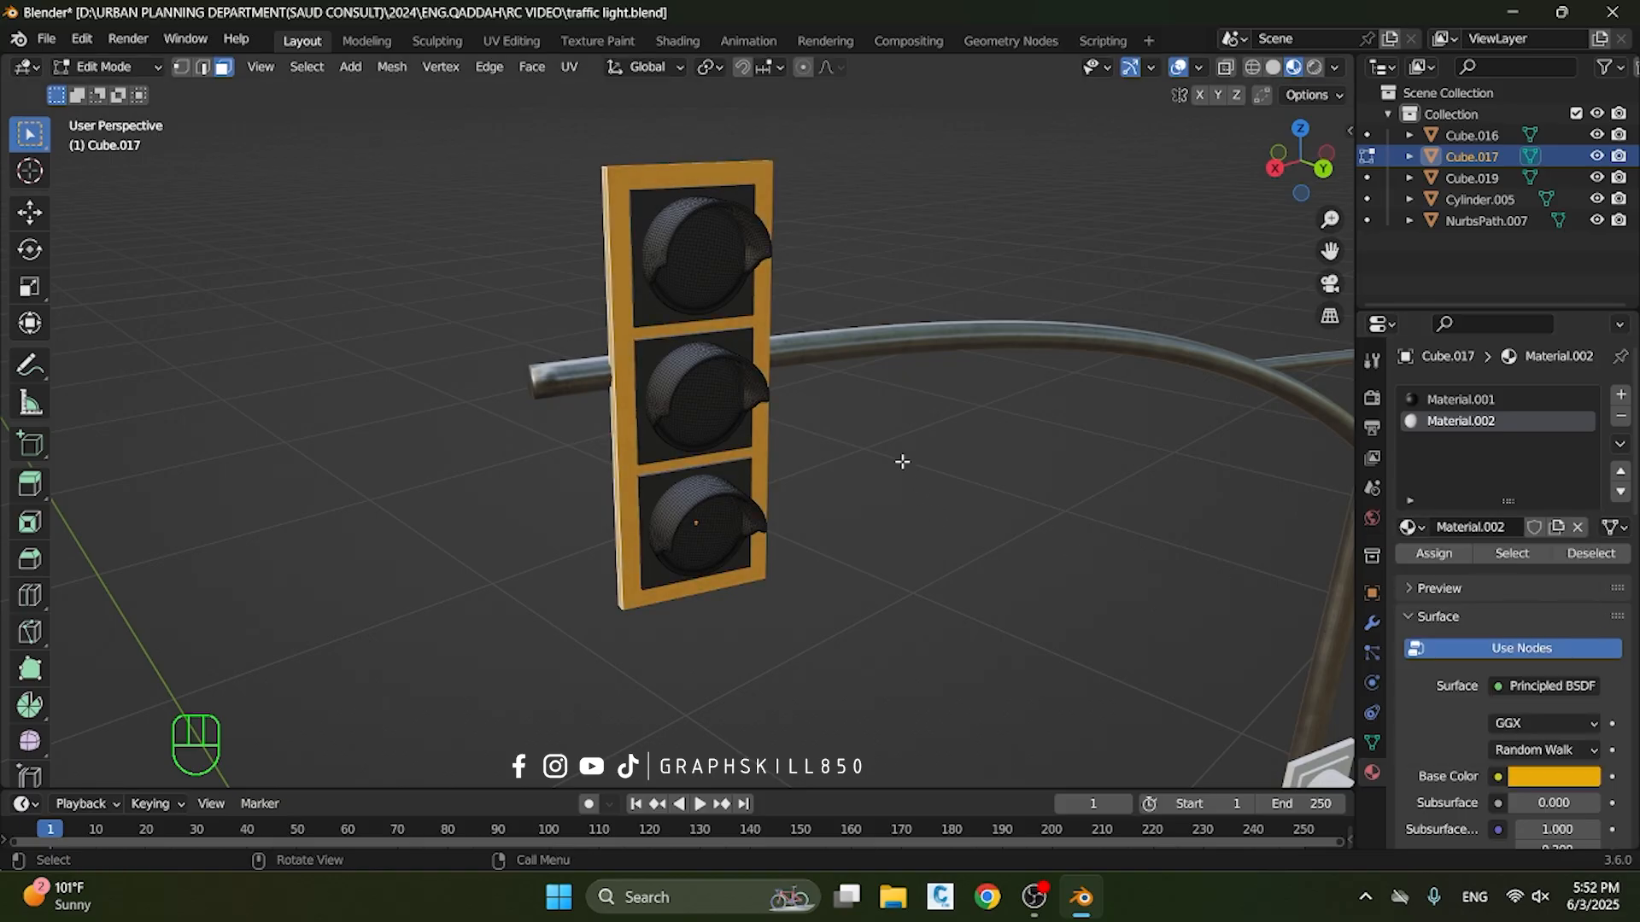
key(Tab)
middle_drag(876, 448, 802, 398)
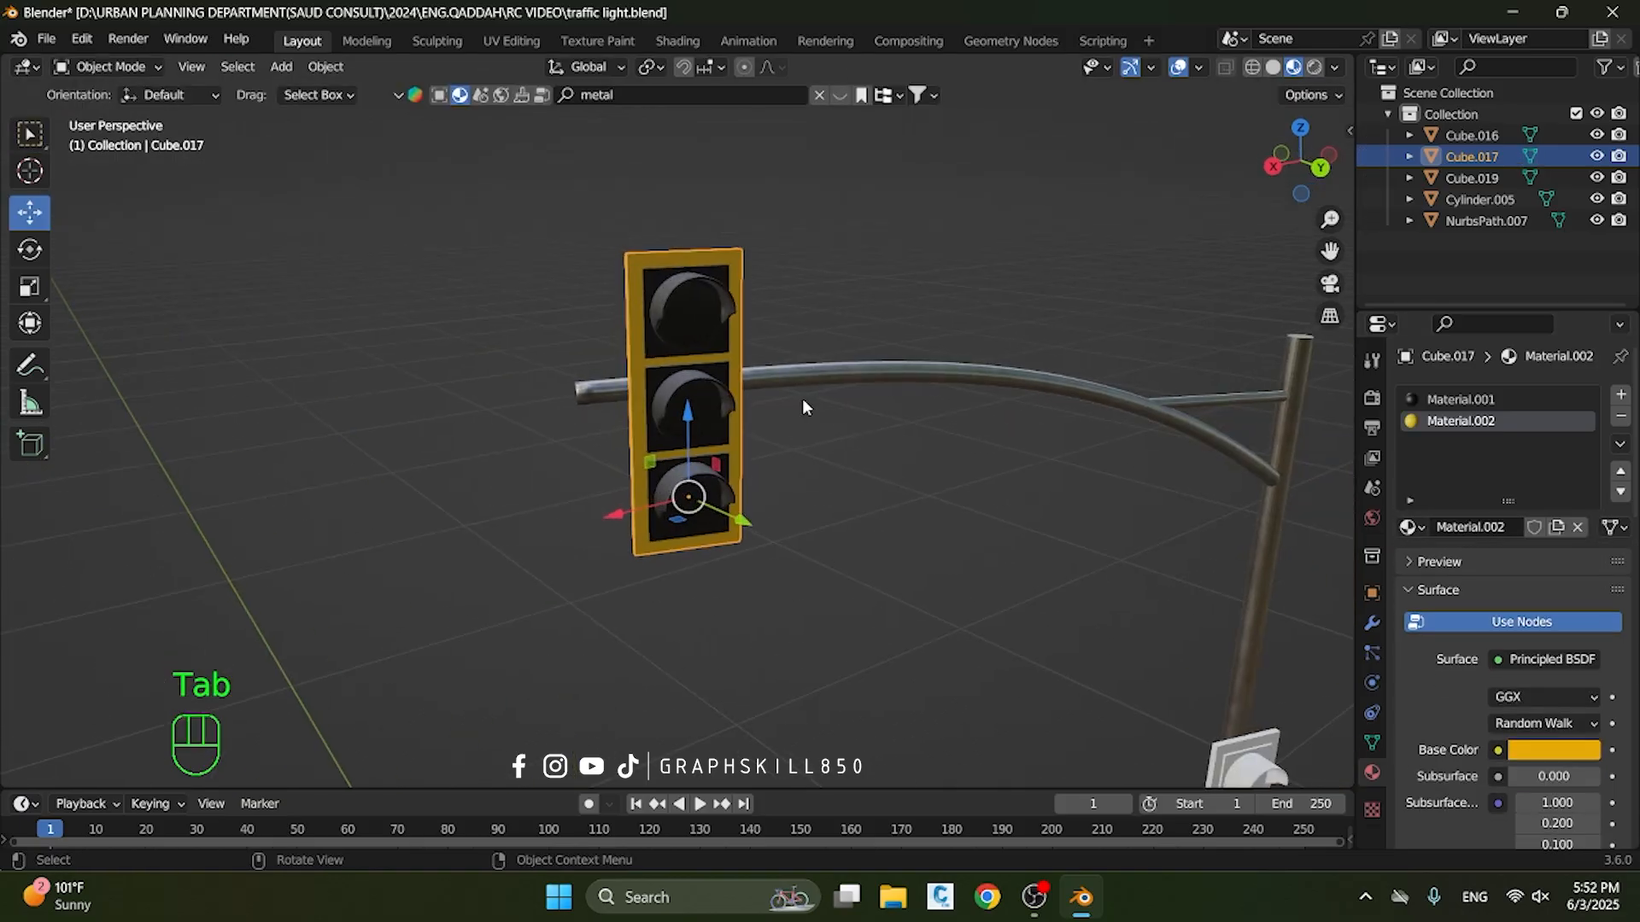
scroll(802, 398, up, 3)
middle_drag(740, 304, 688, 312)
scroll(693, 355, down, 1)
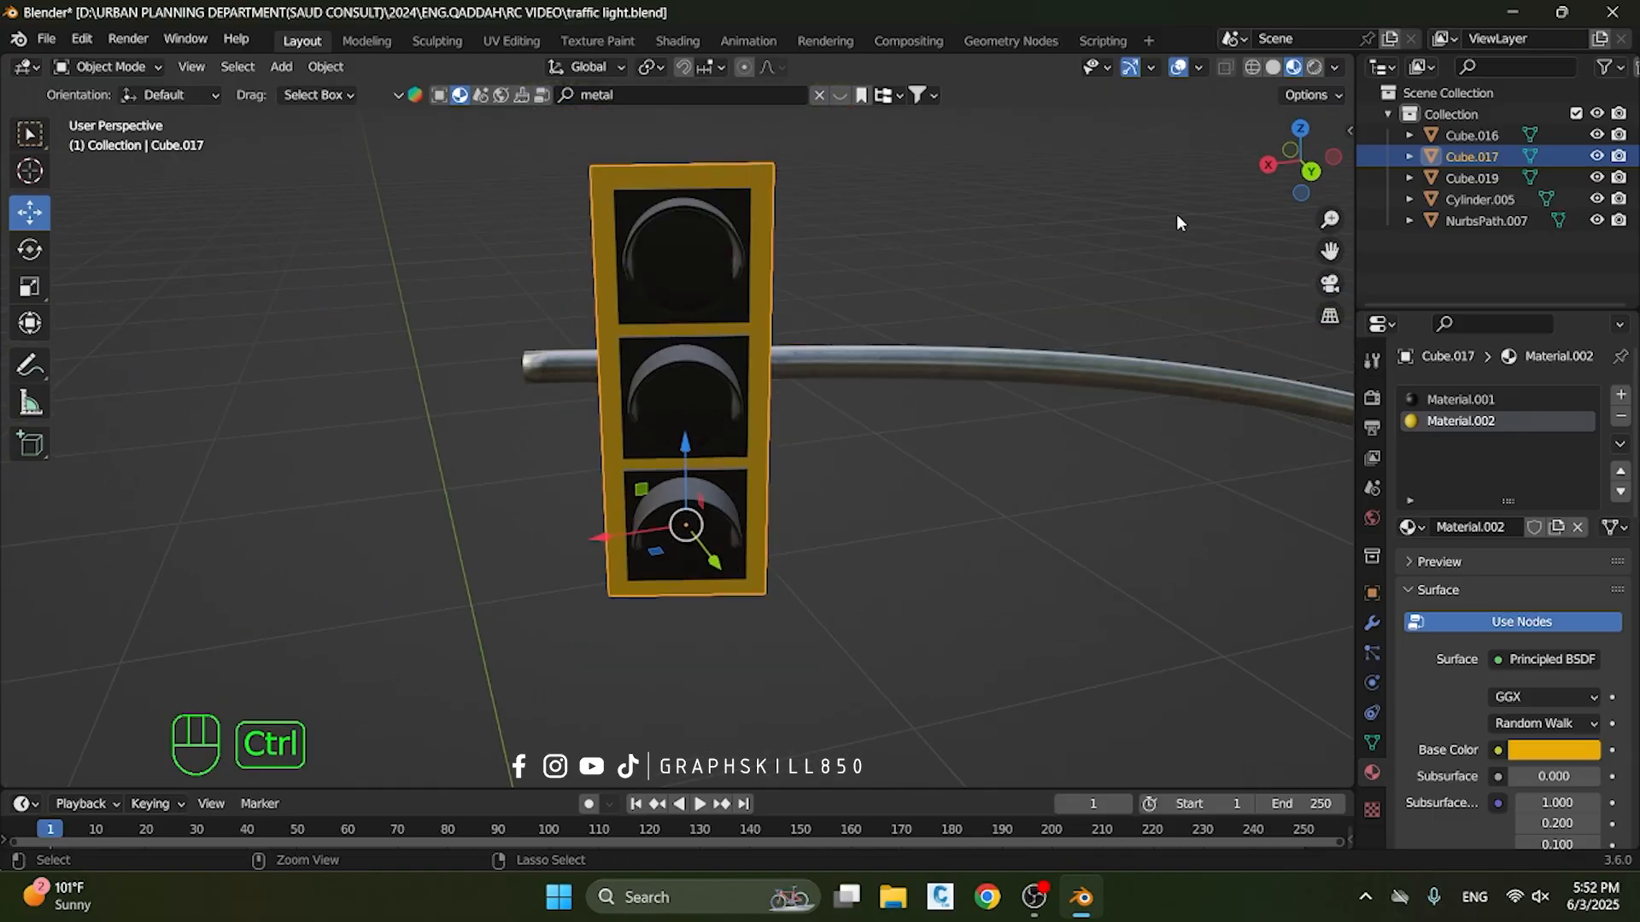
key(ctrl+s)
Edit the three-lamp head's mesh in face mode and try box-selecting the faces of the uppermost lamp's lens
click(1311, 171)
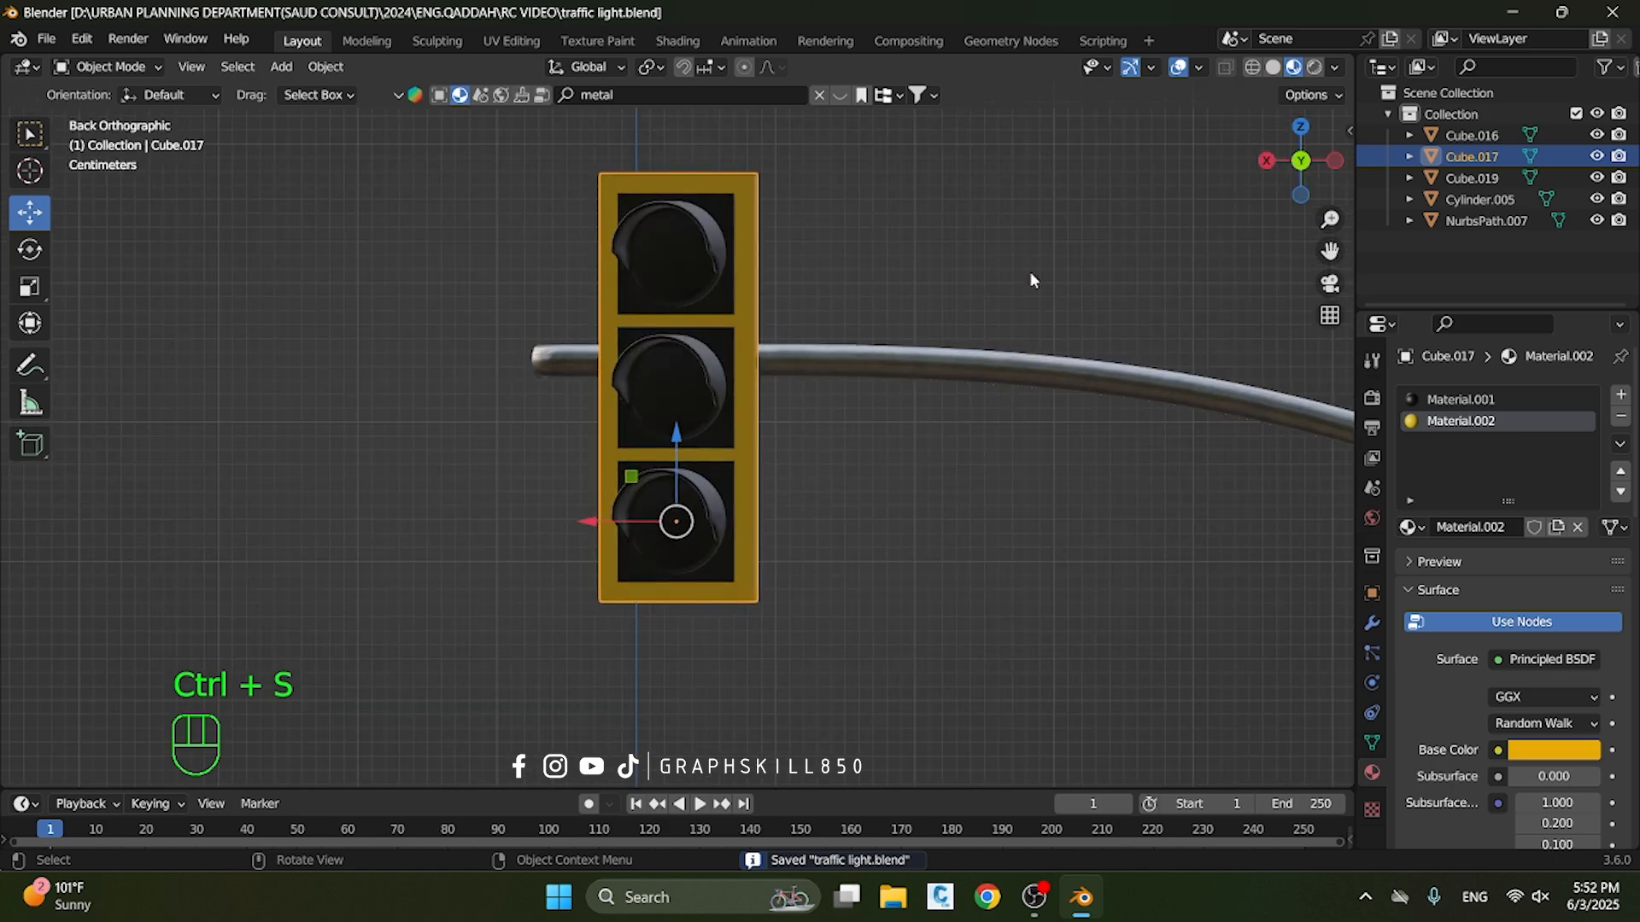
middle_drag(774, 381, 819, 391)
mouse_move(764, 331)
shift+middle_down()
mouse_move(743, 309)
mouse_move(767, 363)
shift+middle_up()
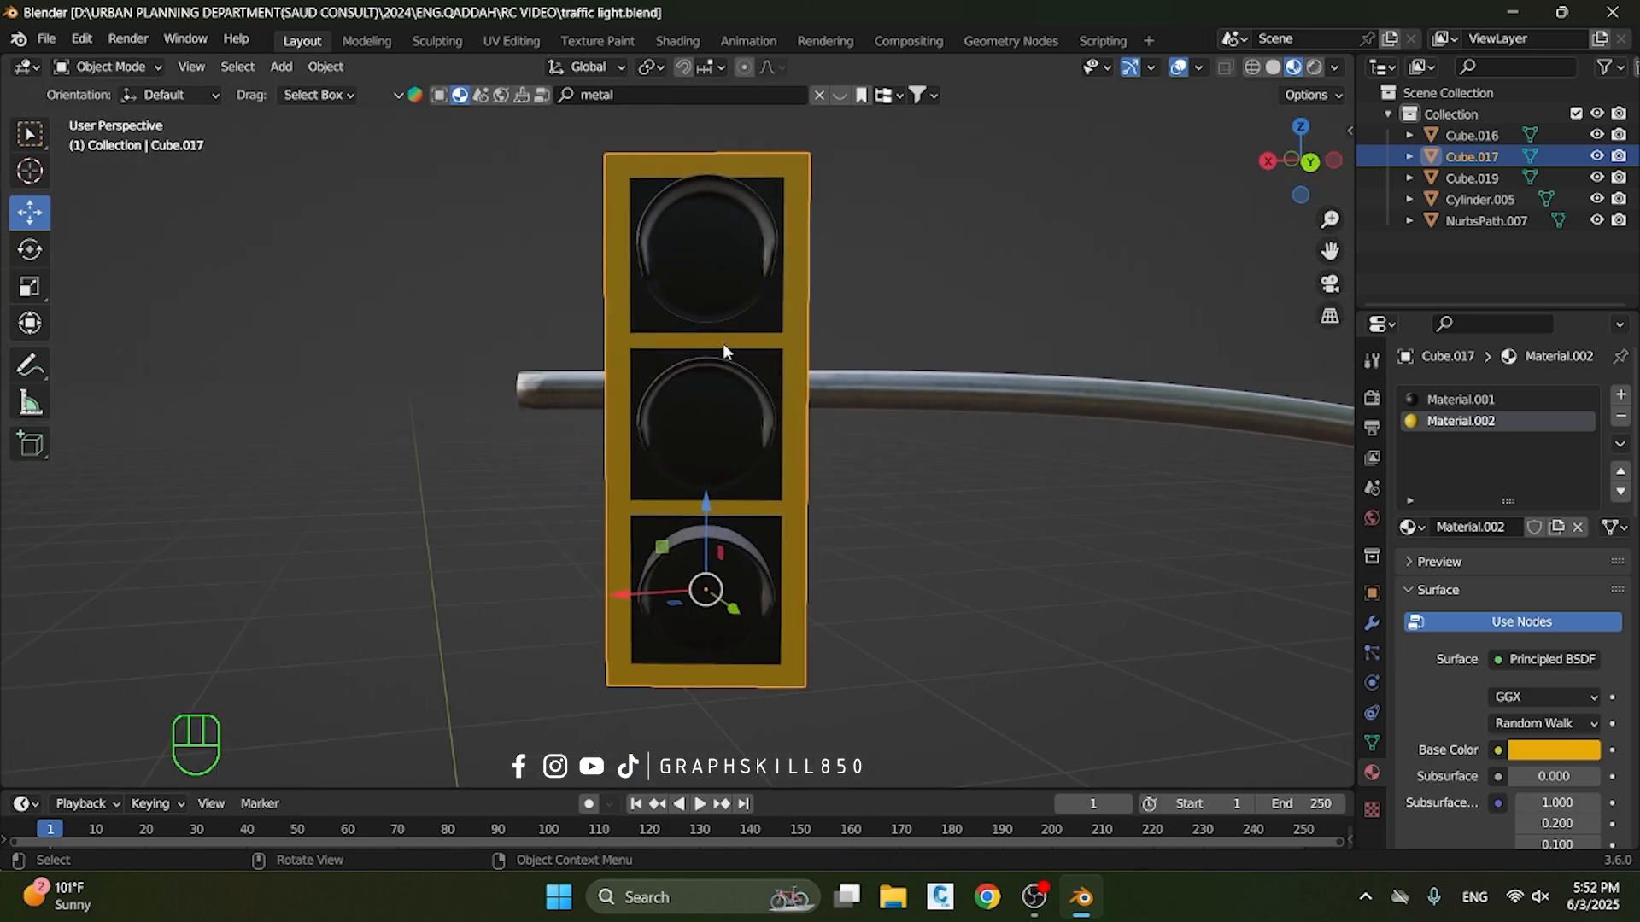
key(Tab)
click(665, 210)
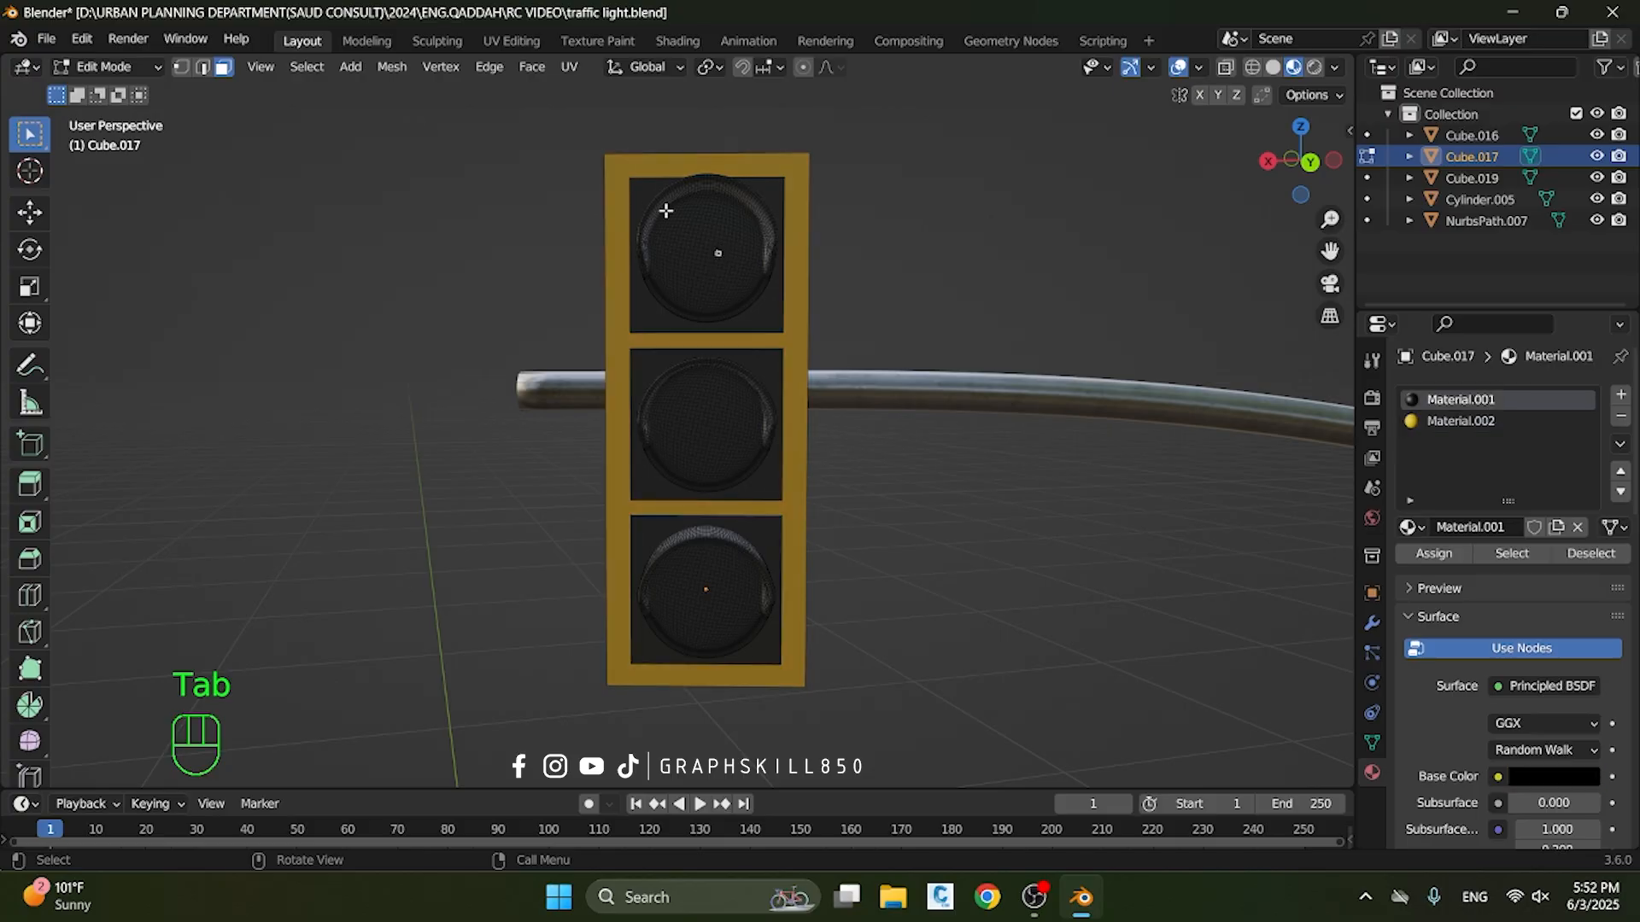
drag(694, 234, 745, 293)
scroll(692, 225, up, 2)
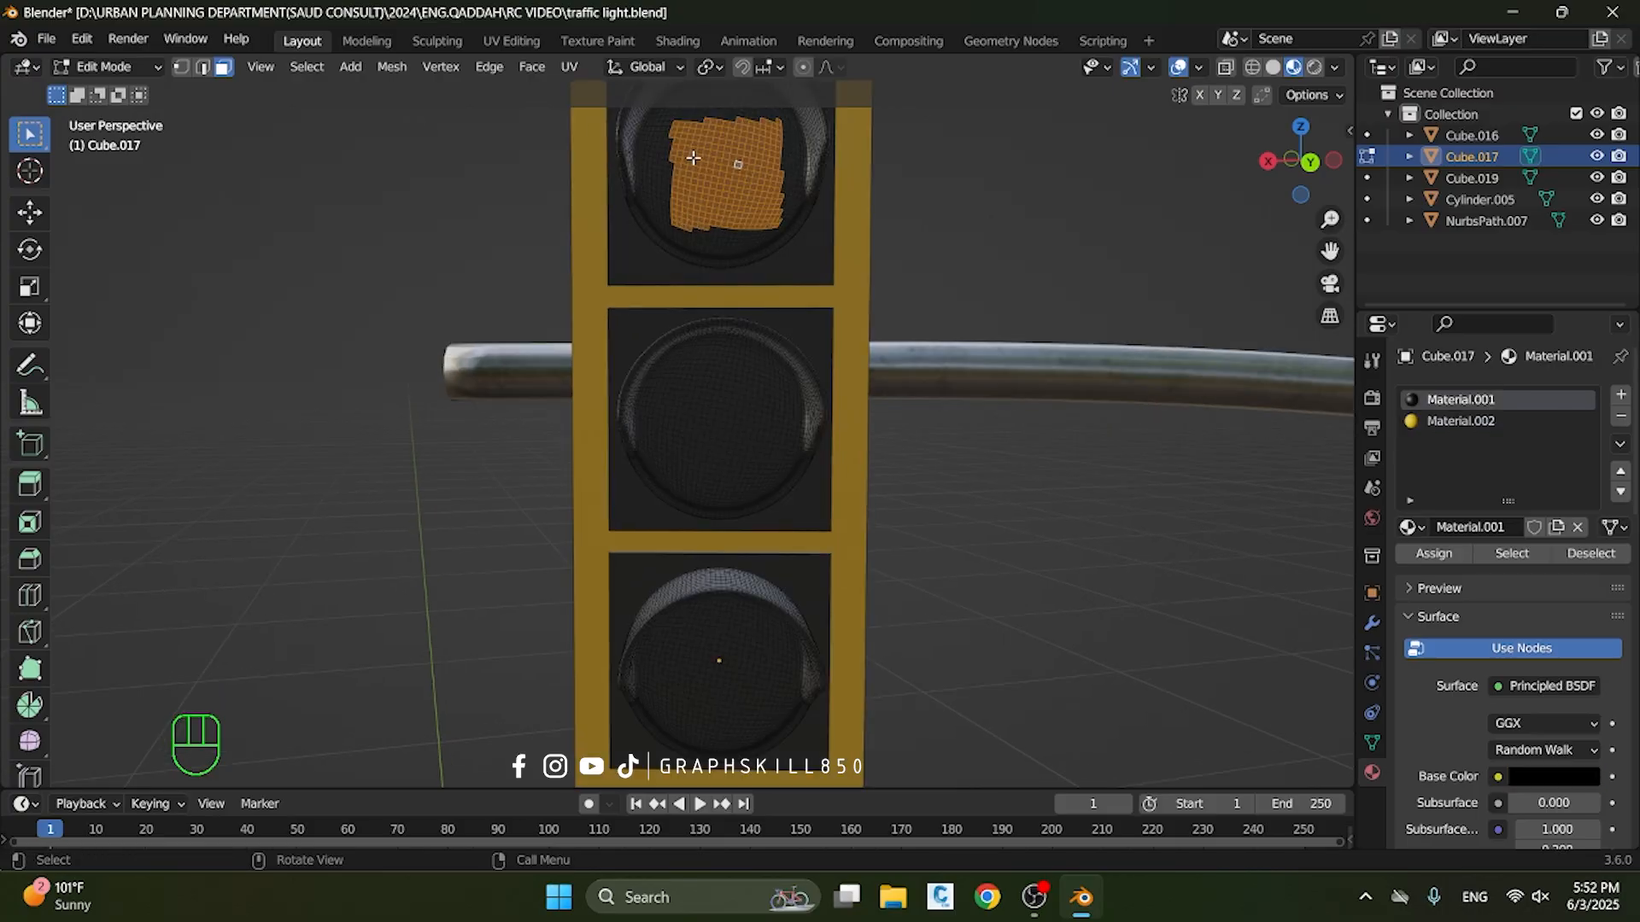
shift+middle_drag(704, 151, 722, 267)
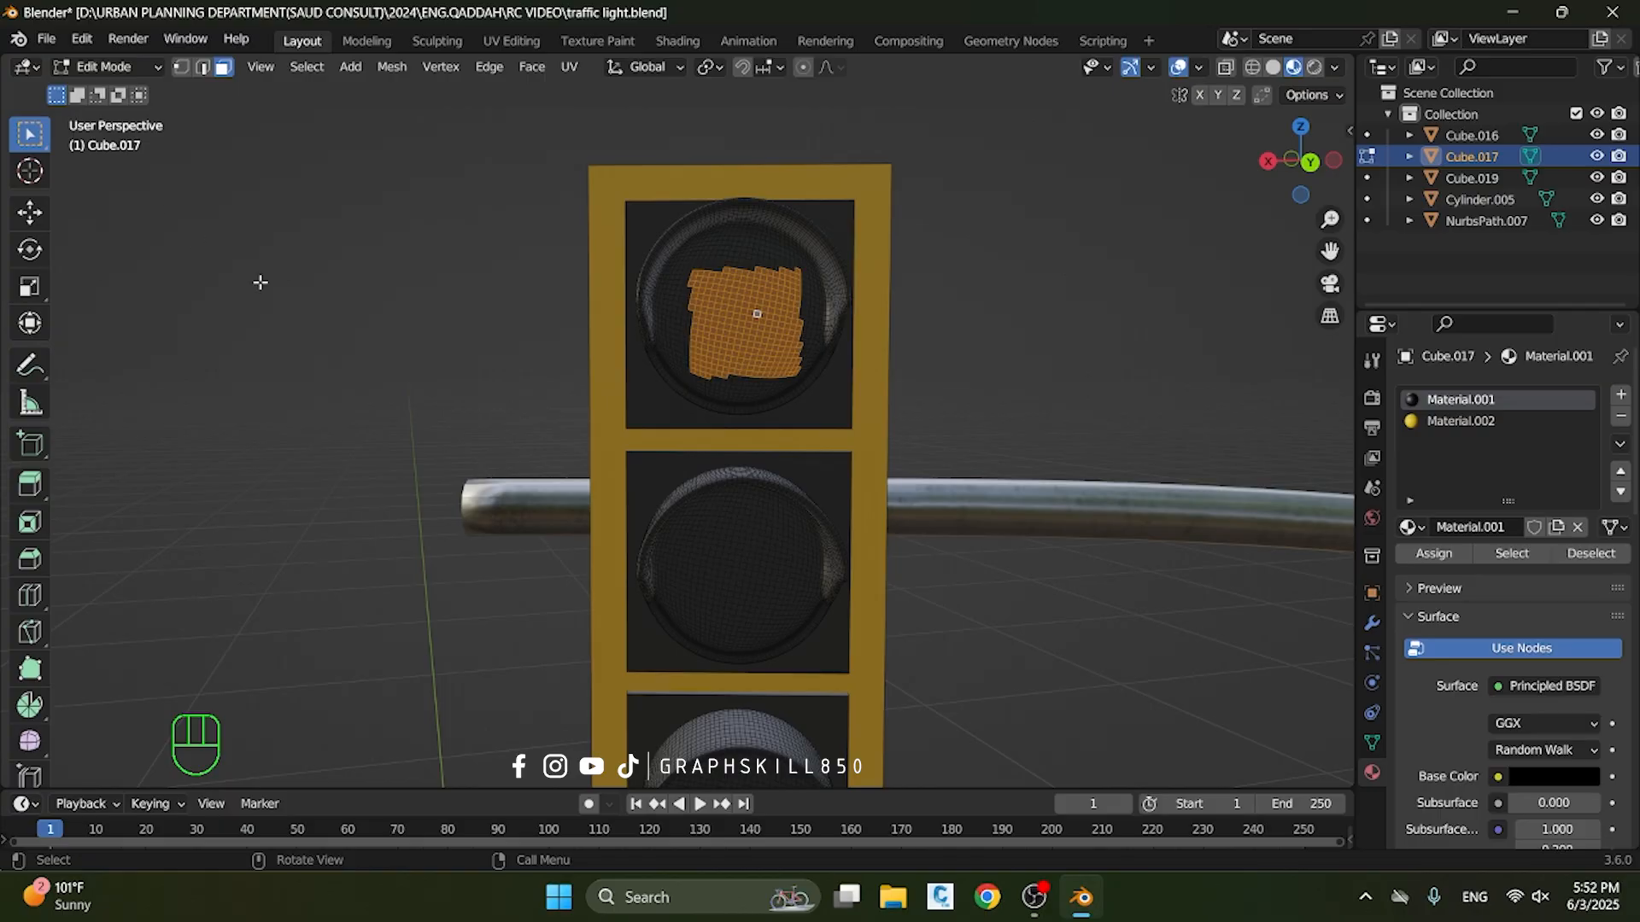
click(322, 249)
Switch to circle selection and adjust its radius to 139 to fit the uppermost lamp's lens
click(31, 181)
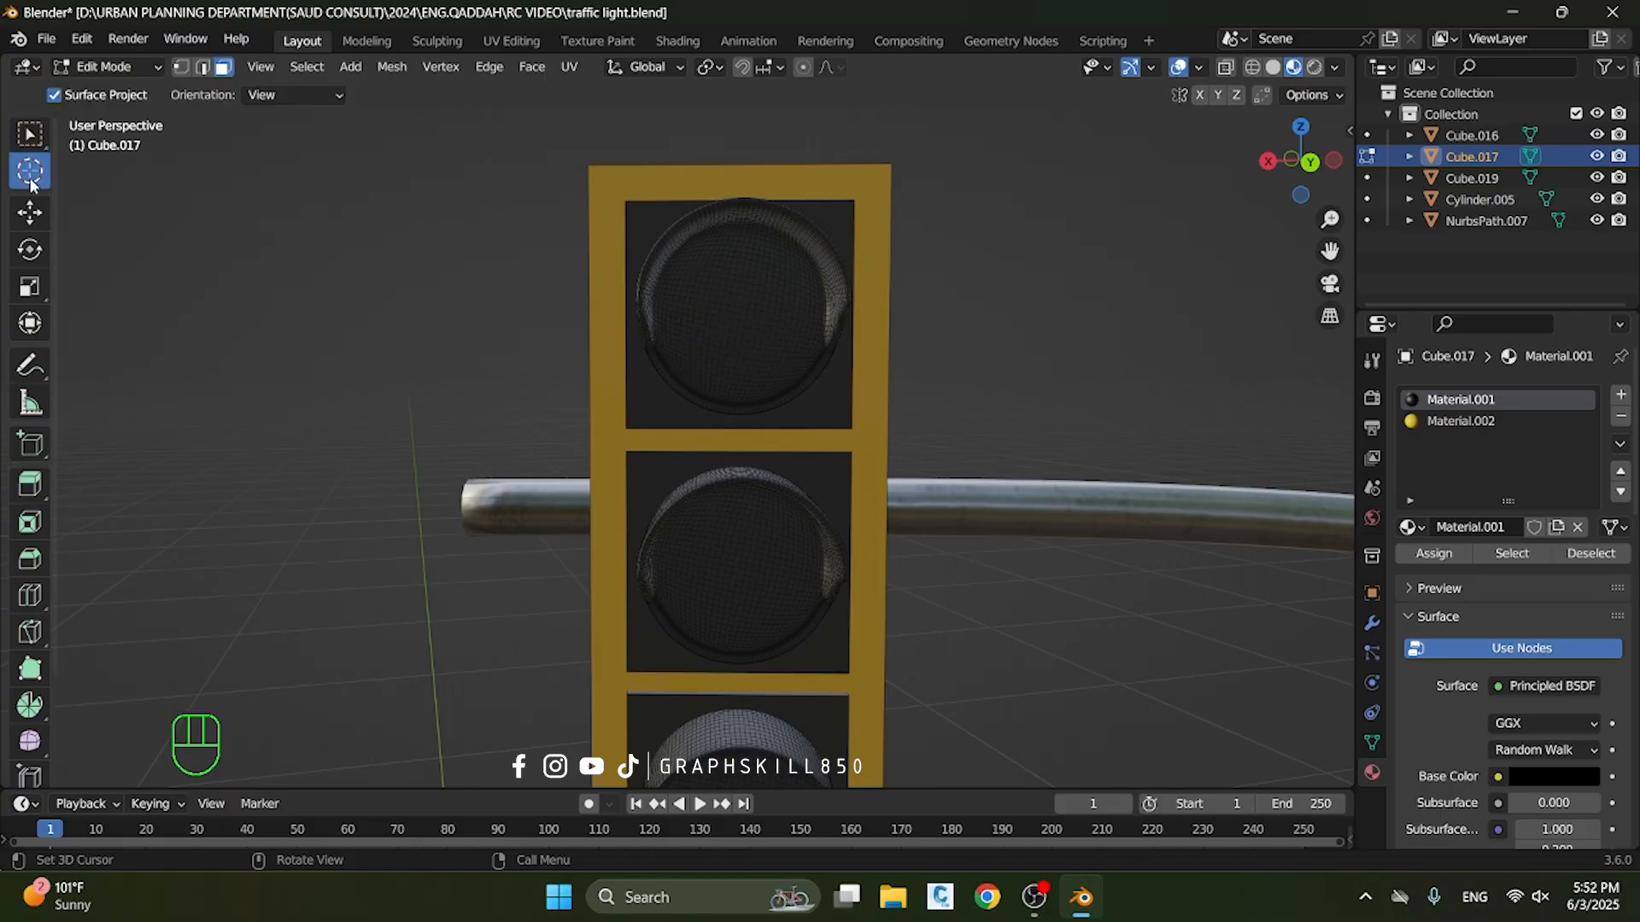
click(30, 137)
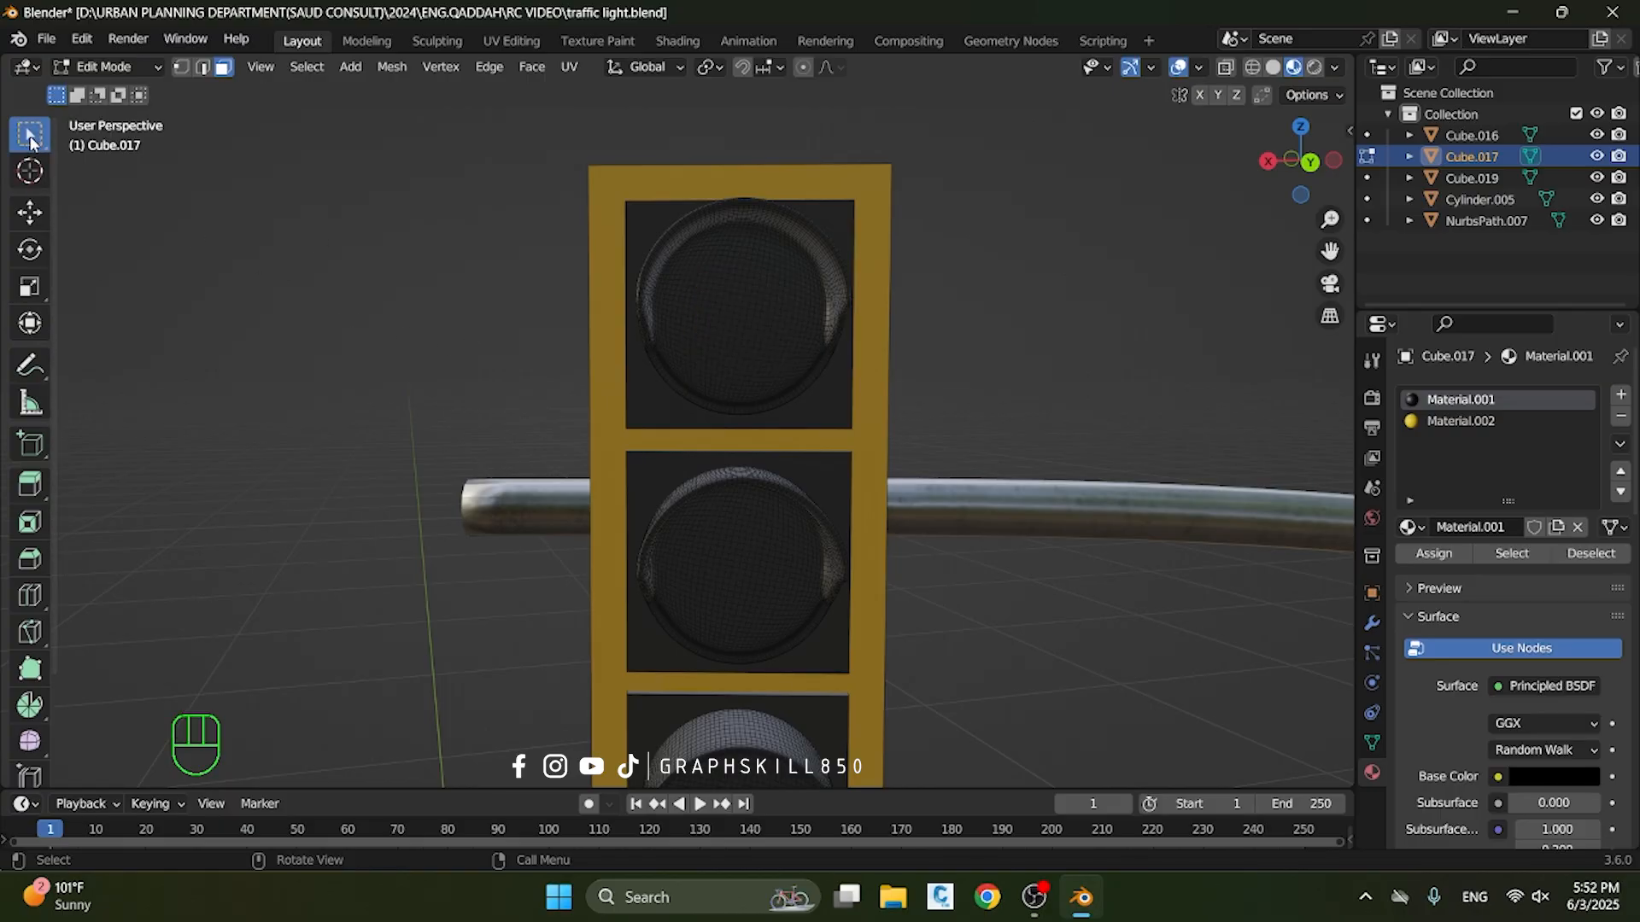
click(31, 141)
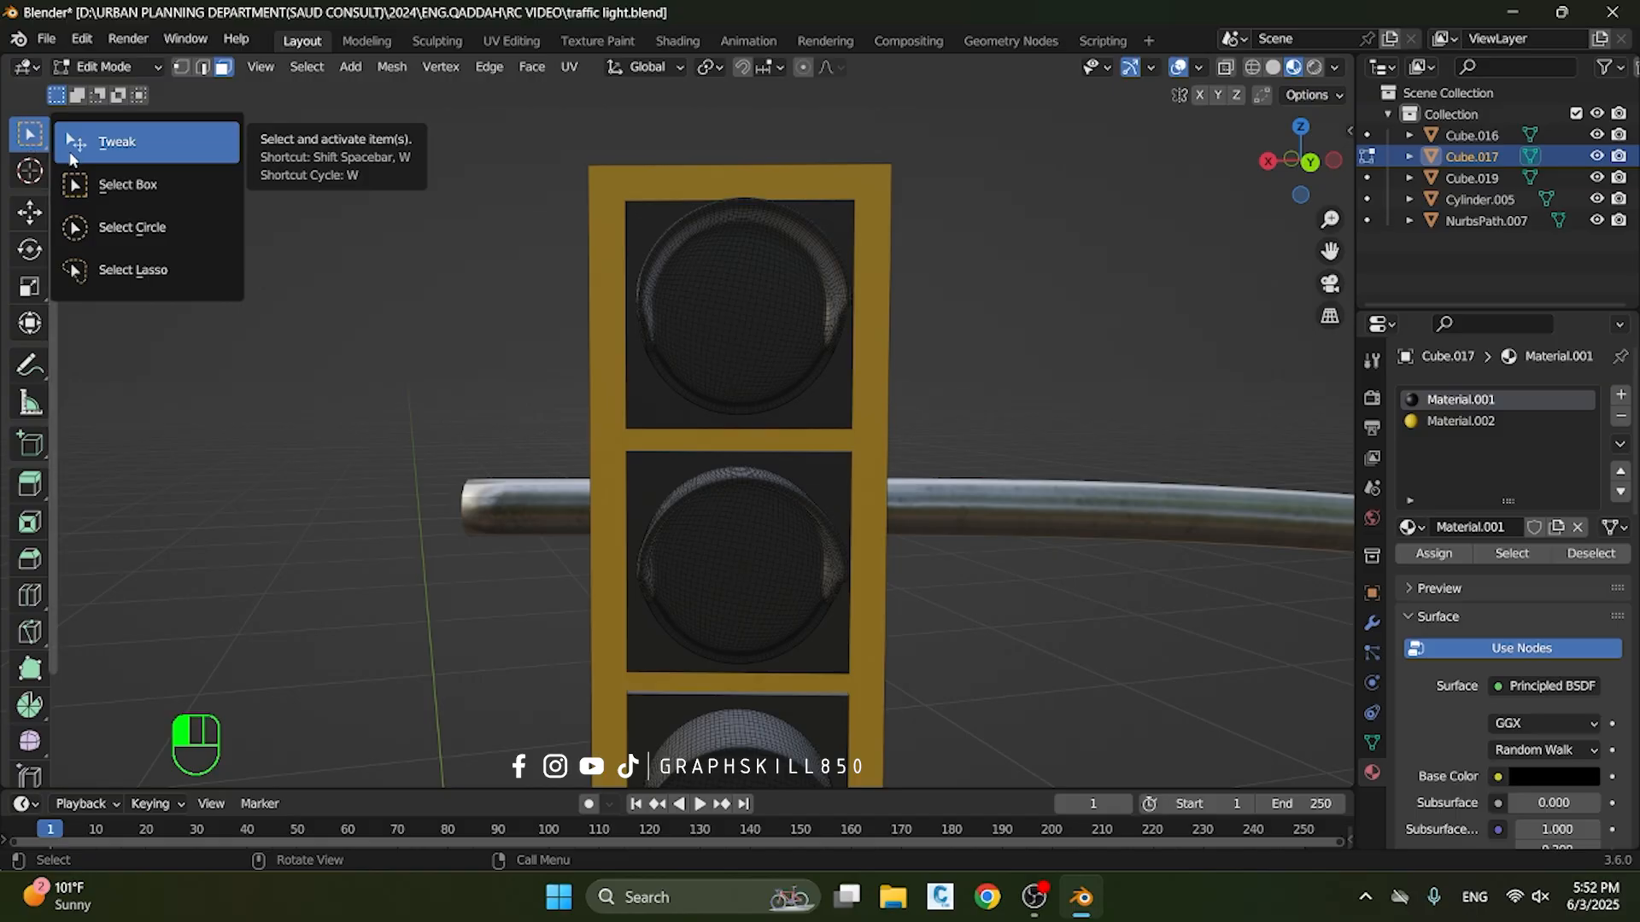
click(125, 229)
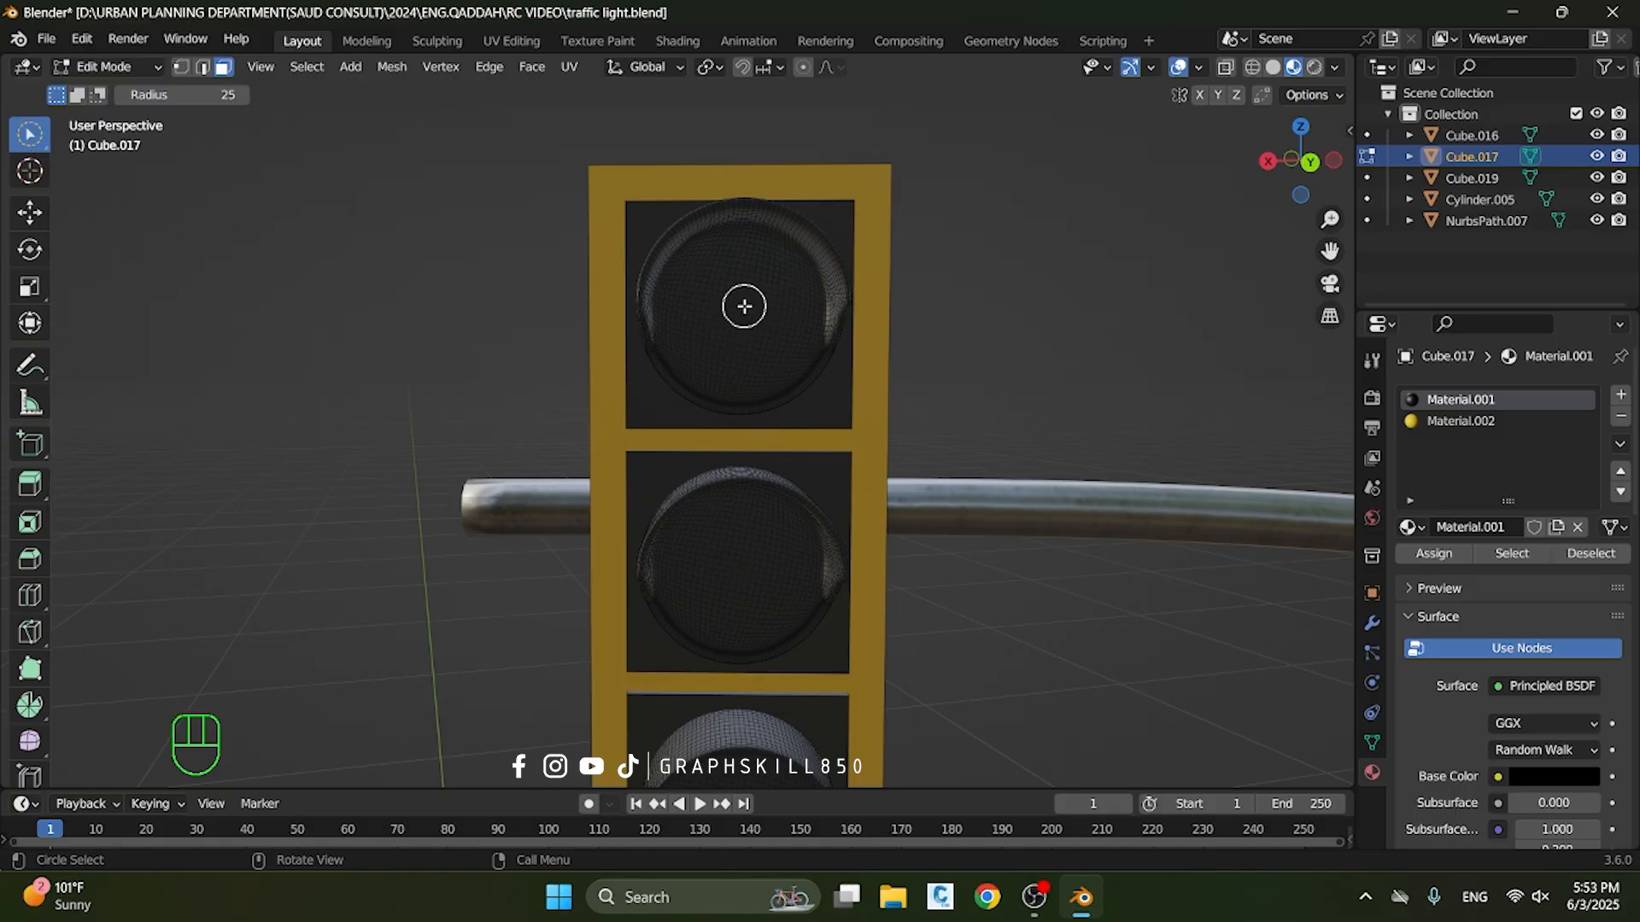
drag(179, 94, 214, 94)
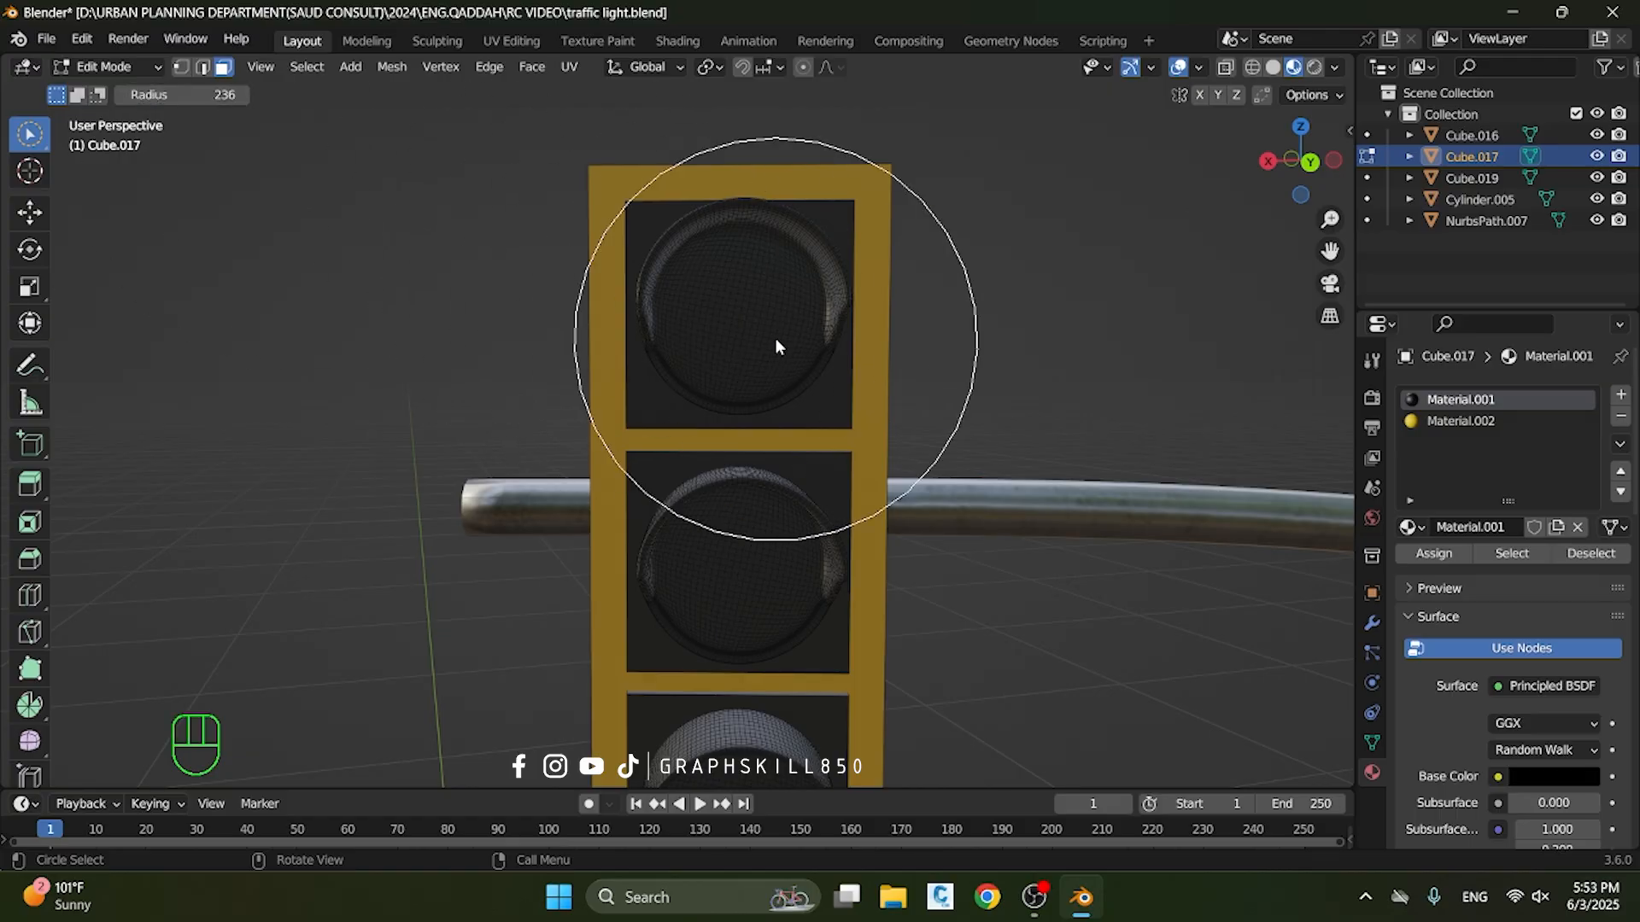
scroll(809, 284, up, 2)
scroll(811, 286, up, 1)
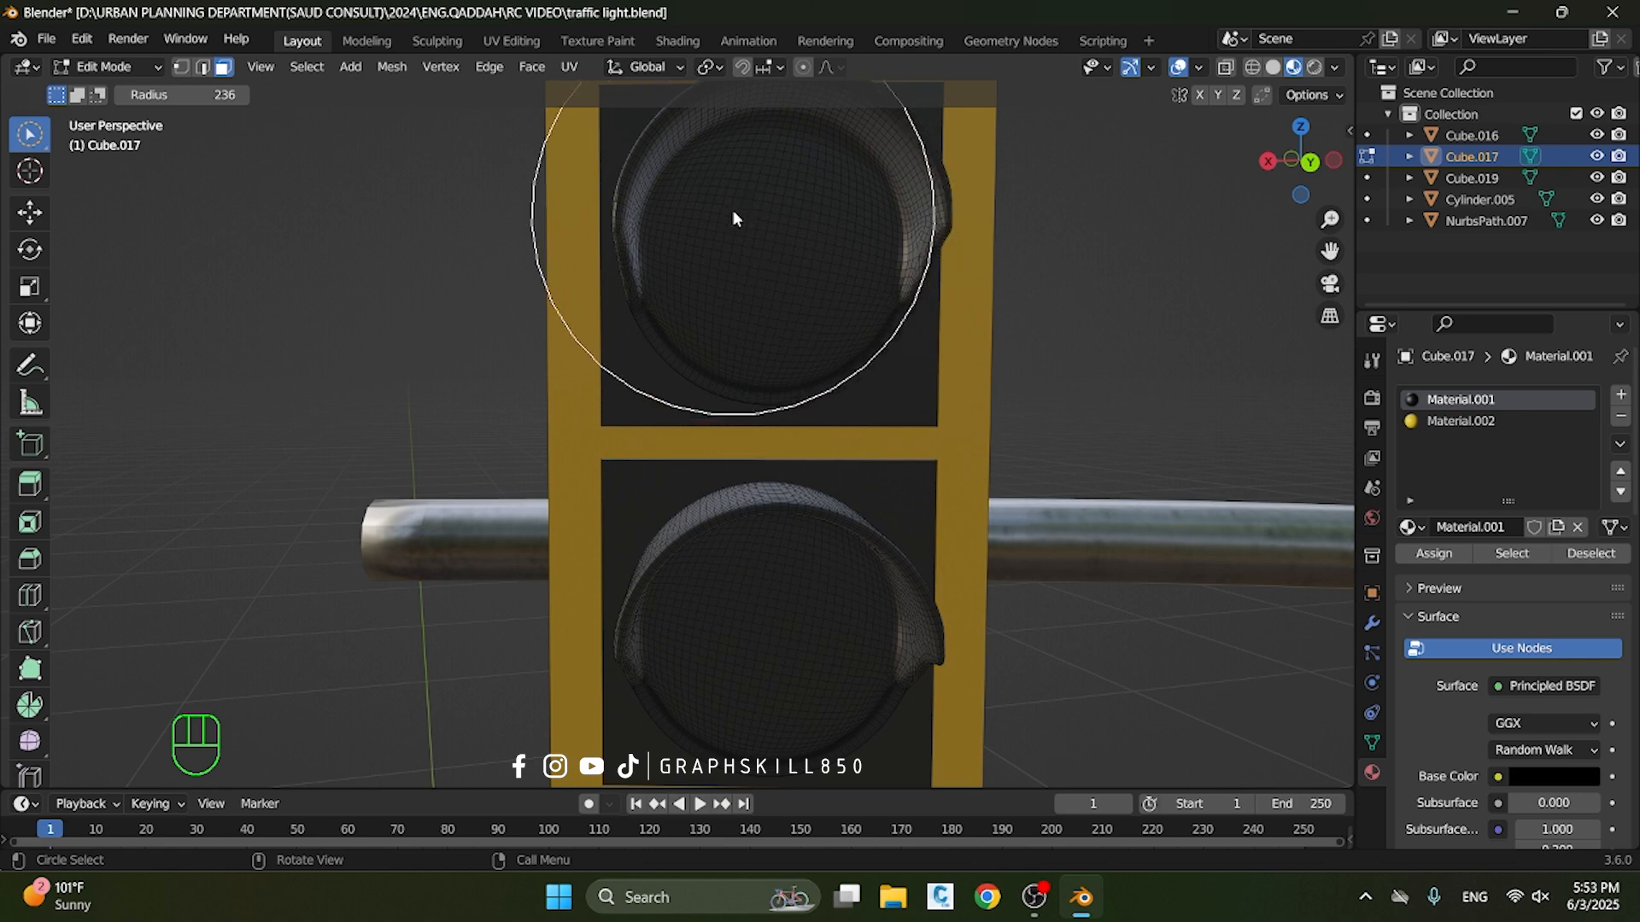
mouse_move(732, 210)
shift+middle_down()
mouse_move(694, 302)
mouse_move(663, 331)
mouse_move(652, 312)
shift+middle_up()
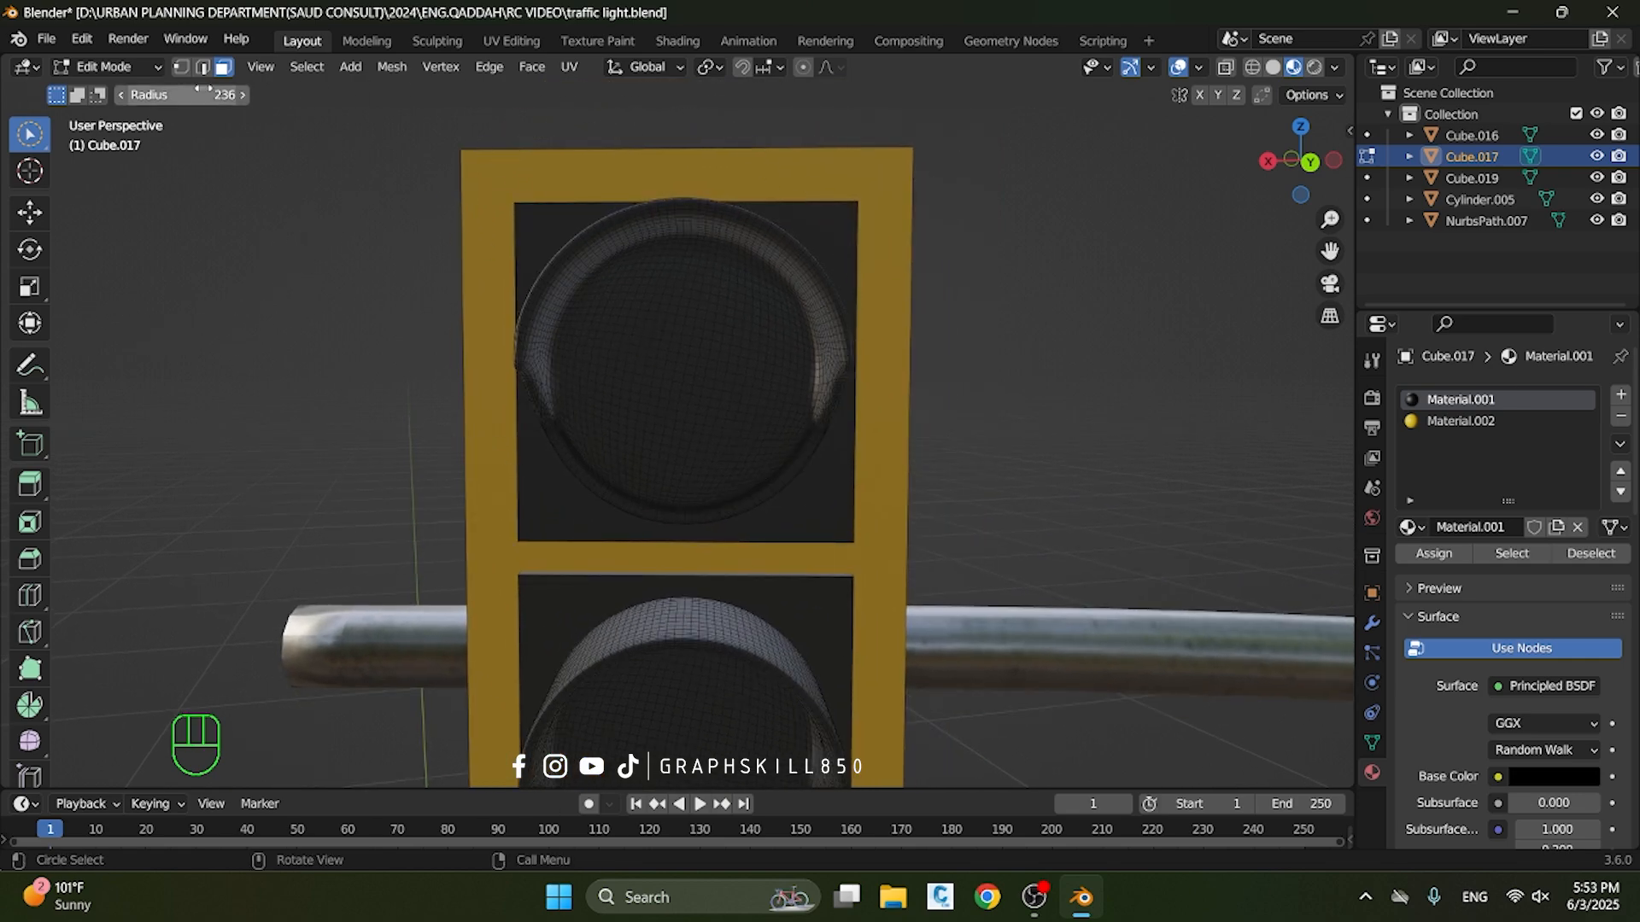
mouse_move(205, 94)
mouse_down()
mouse_move(183, 94)
mouse_move(239, 94)
mouse_up()
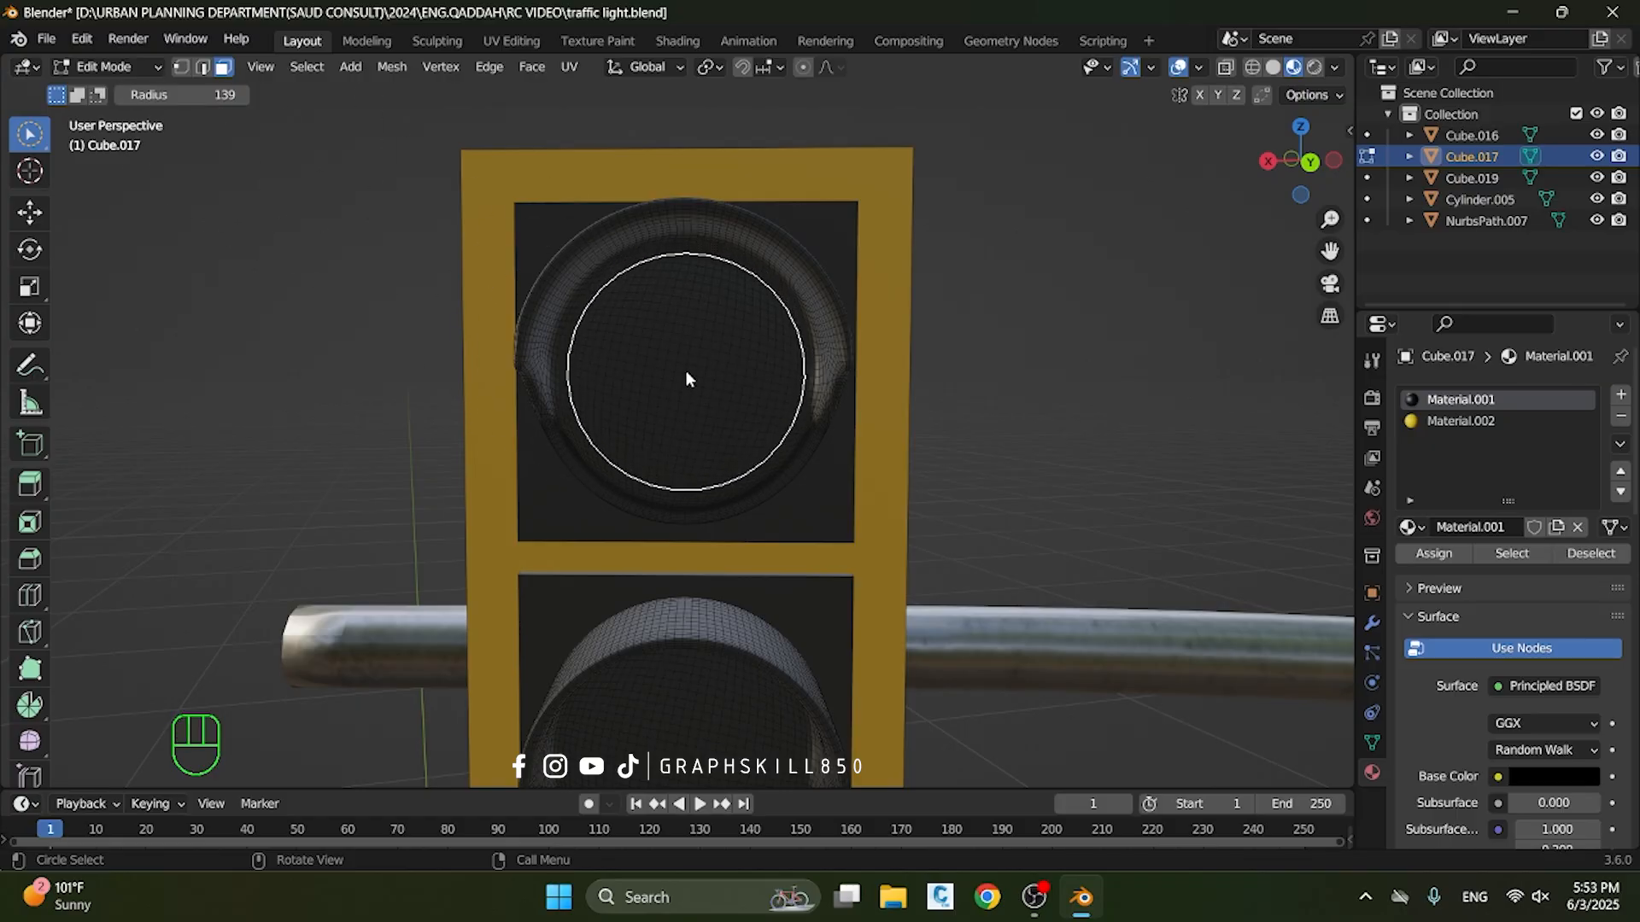
Try selecting the uppermost lens faces with a circle selection radius of 150
click(219, 94)
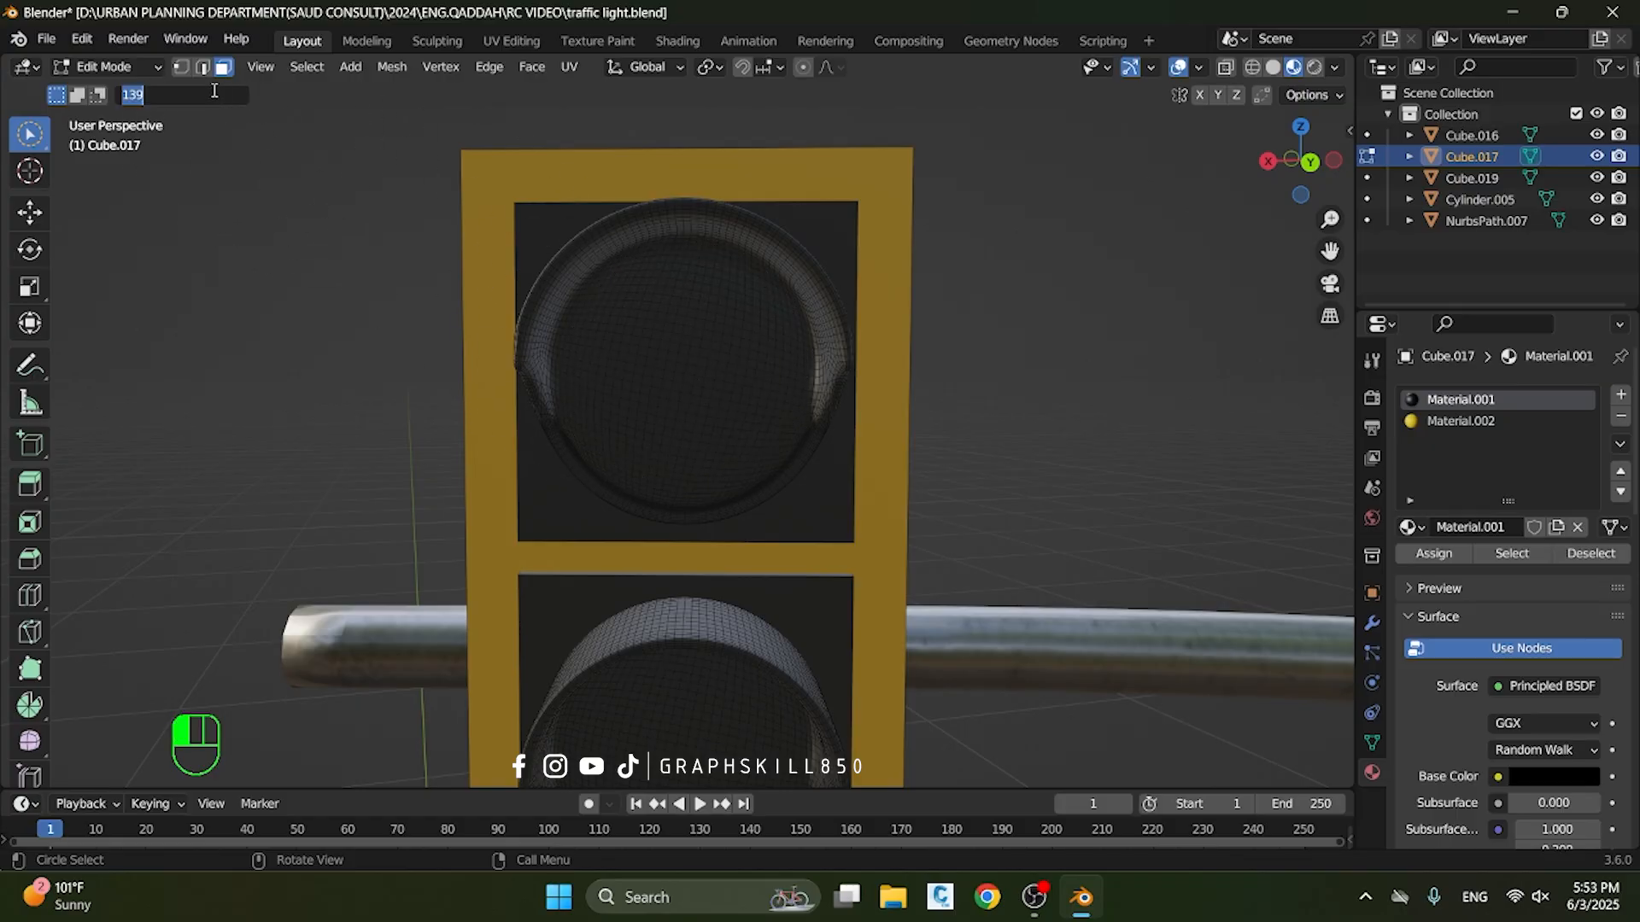
text(150)
key(Return)
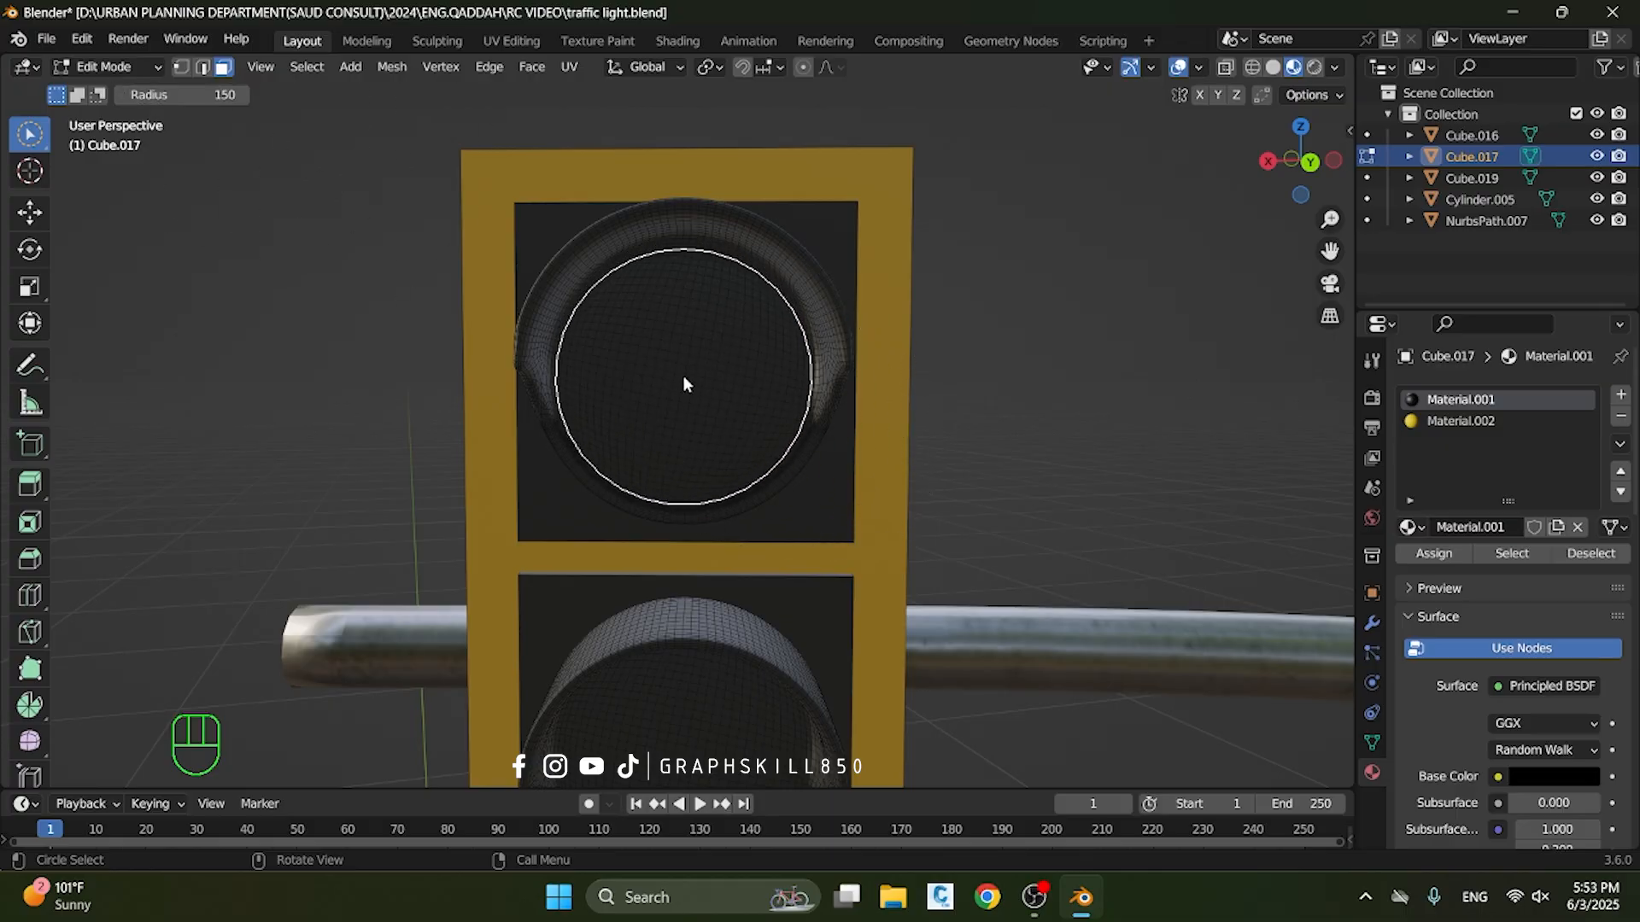
drag(683, 376, 740, 501)
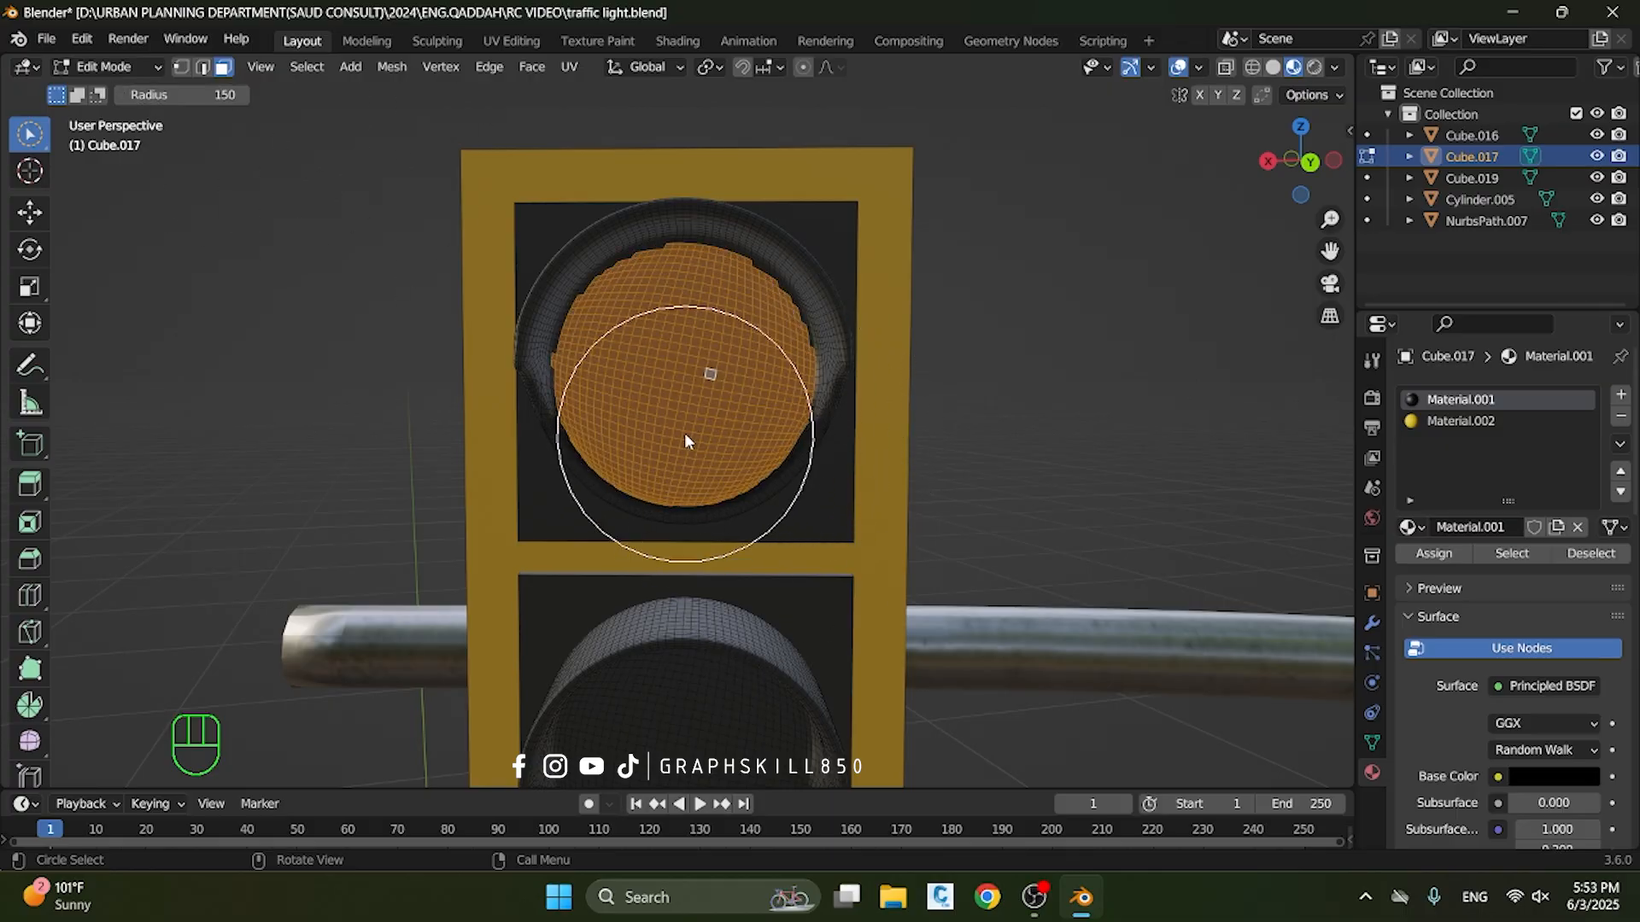
Reduce the circle selection radius to 145, clear the selection and reselect the uppermost lamp's lens faces
click(214, 95)
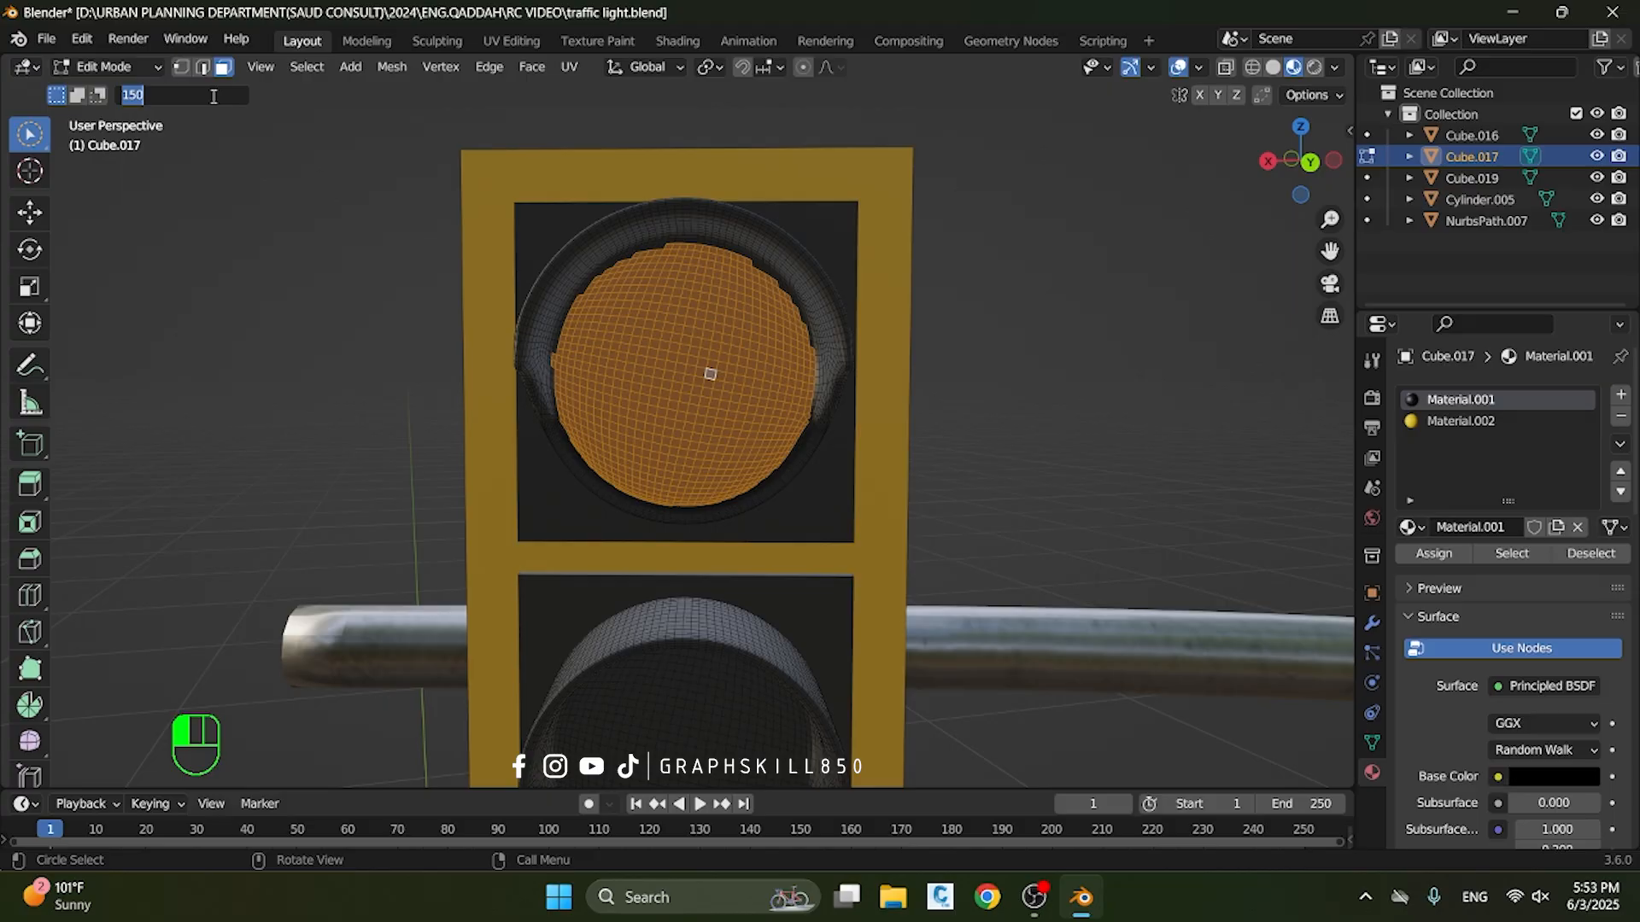
text(145)
key(Return)
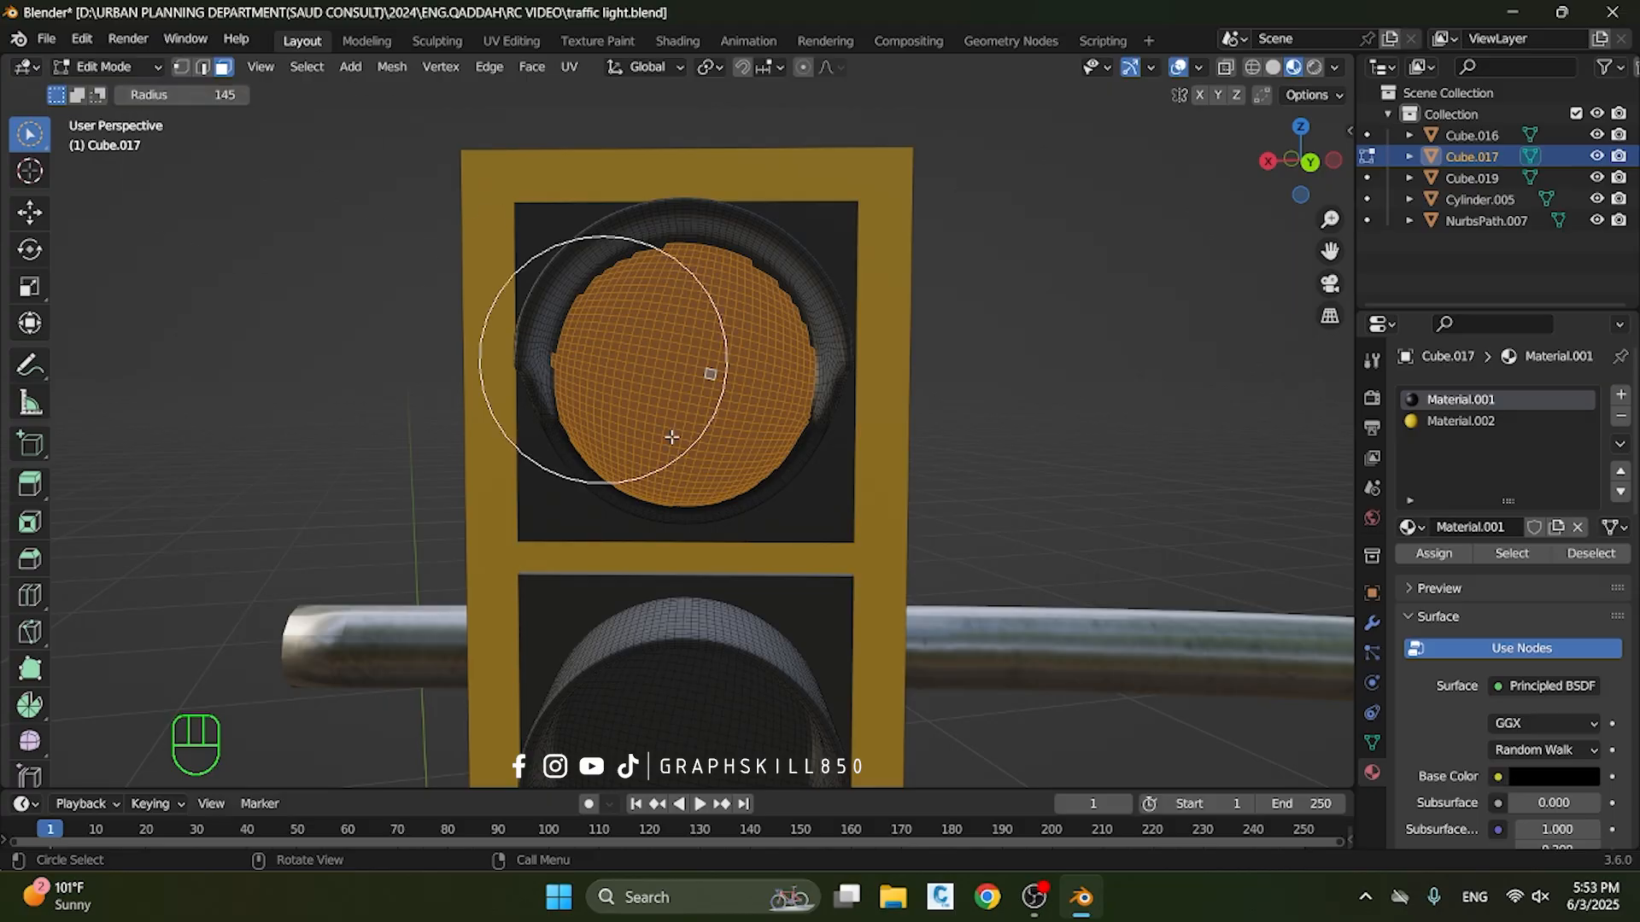
key(alt+a)
click(688, 377)
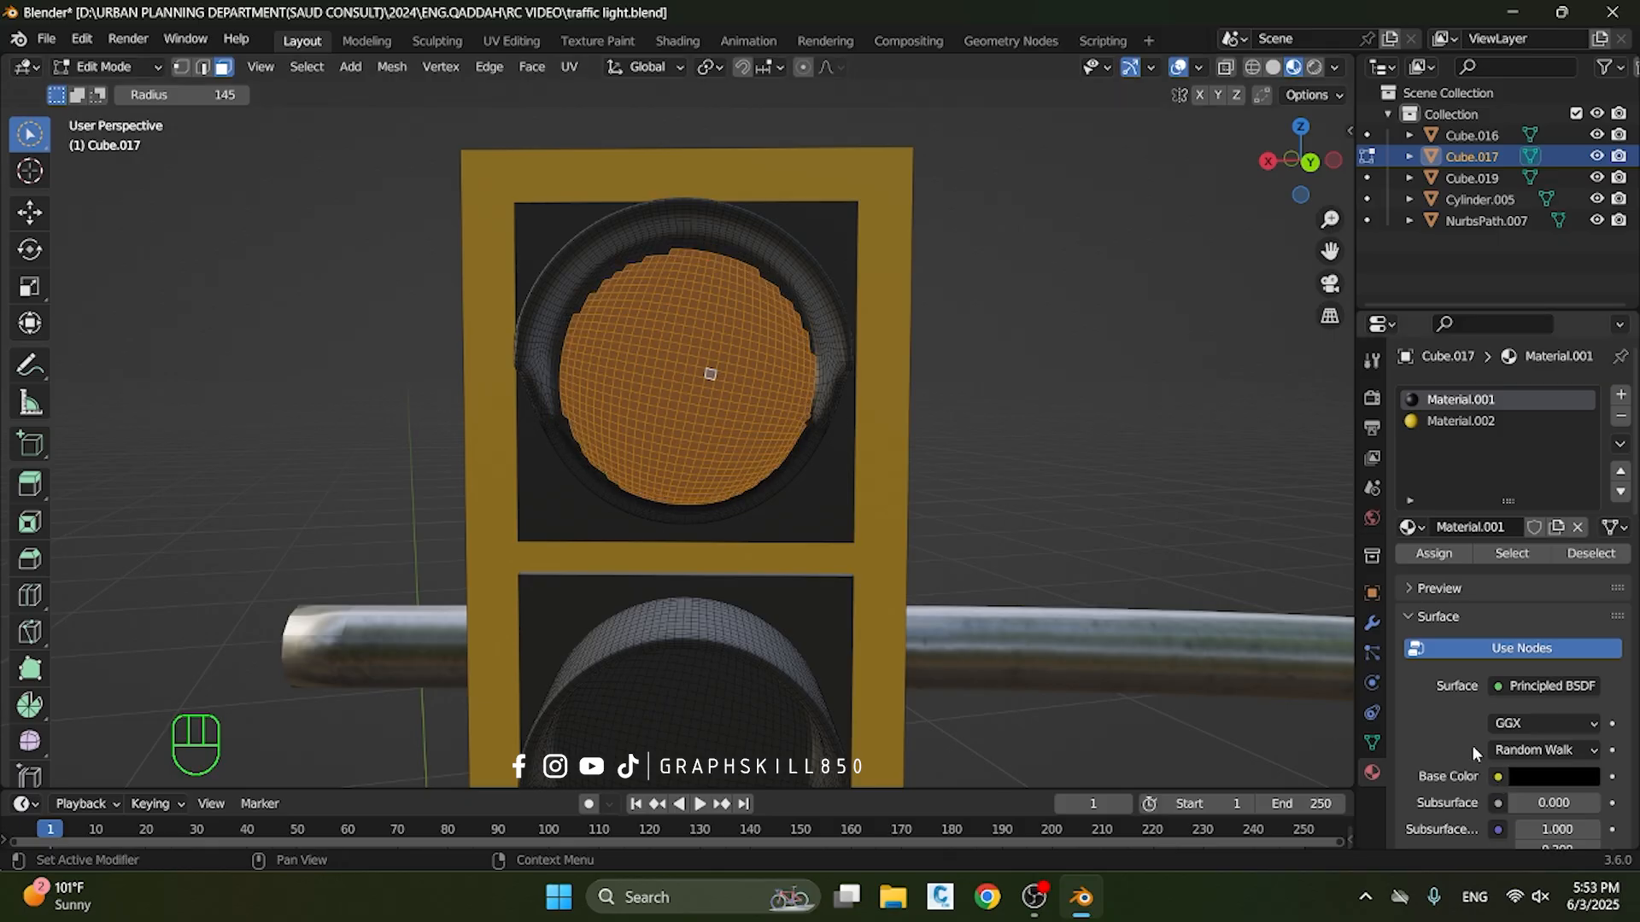
Add a third material to the three-lamp head and assign it to the selected uppermost lens faces
click(1620, 394)
click(1507, 527)
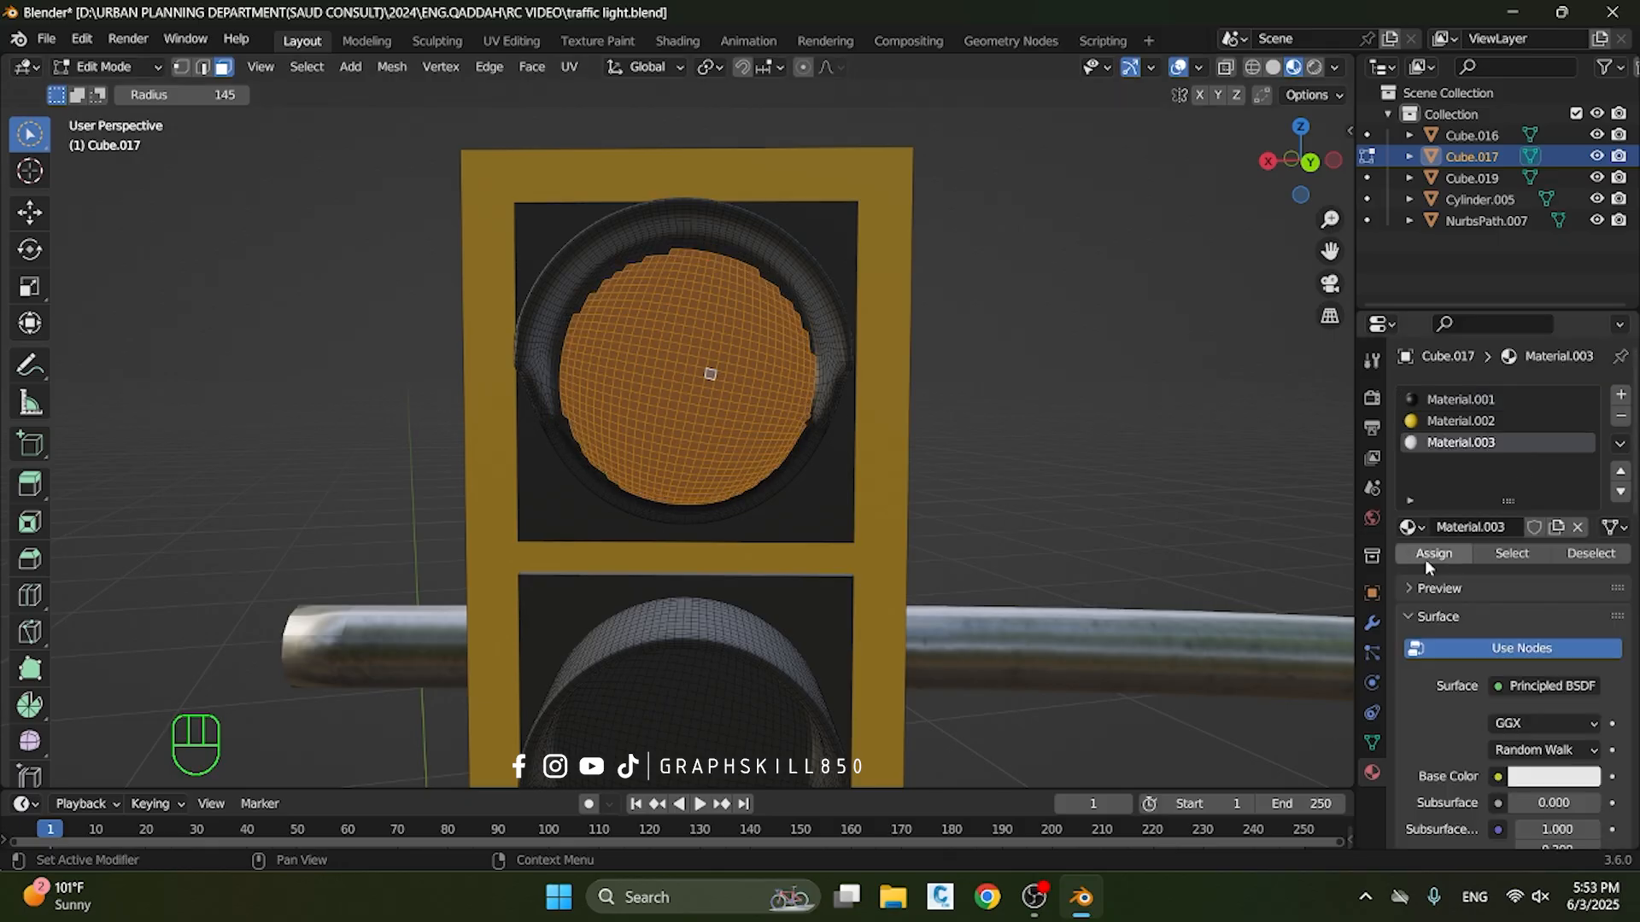
click(1434, 553)
Circle-select the middle lamp's lens faces and assign a new fourth material to them
scroll(837, 269, down, 3)
shift+middle_drag(761, 541, 823, 293)
scroll(735, 384, up, 4)
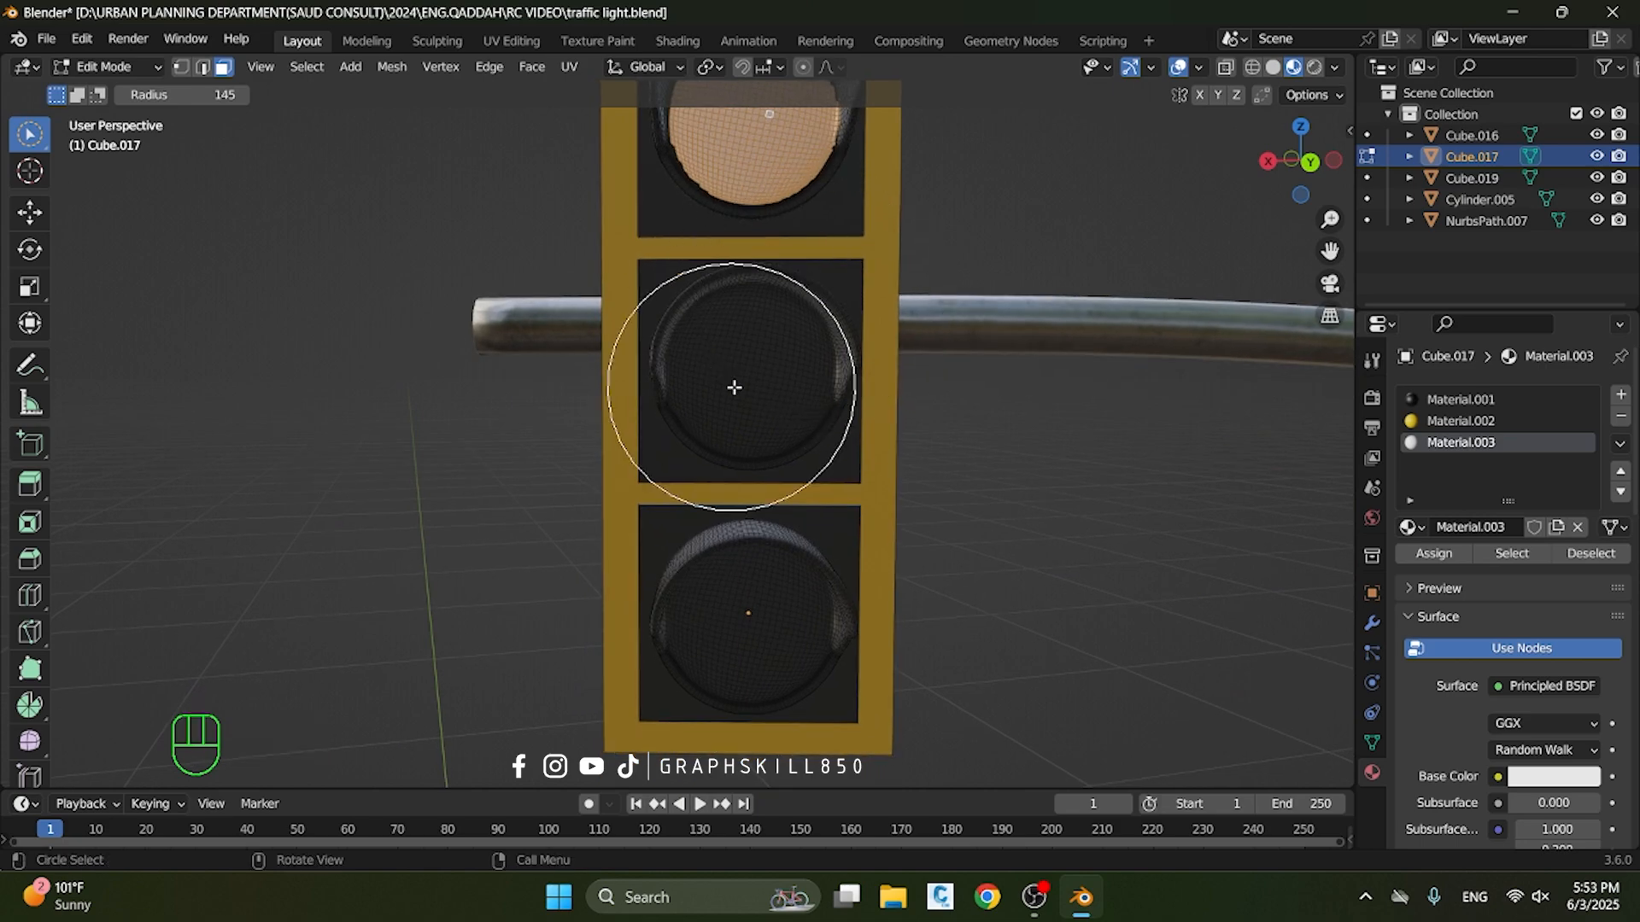
scroll(790, 349, down, 2)
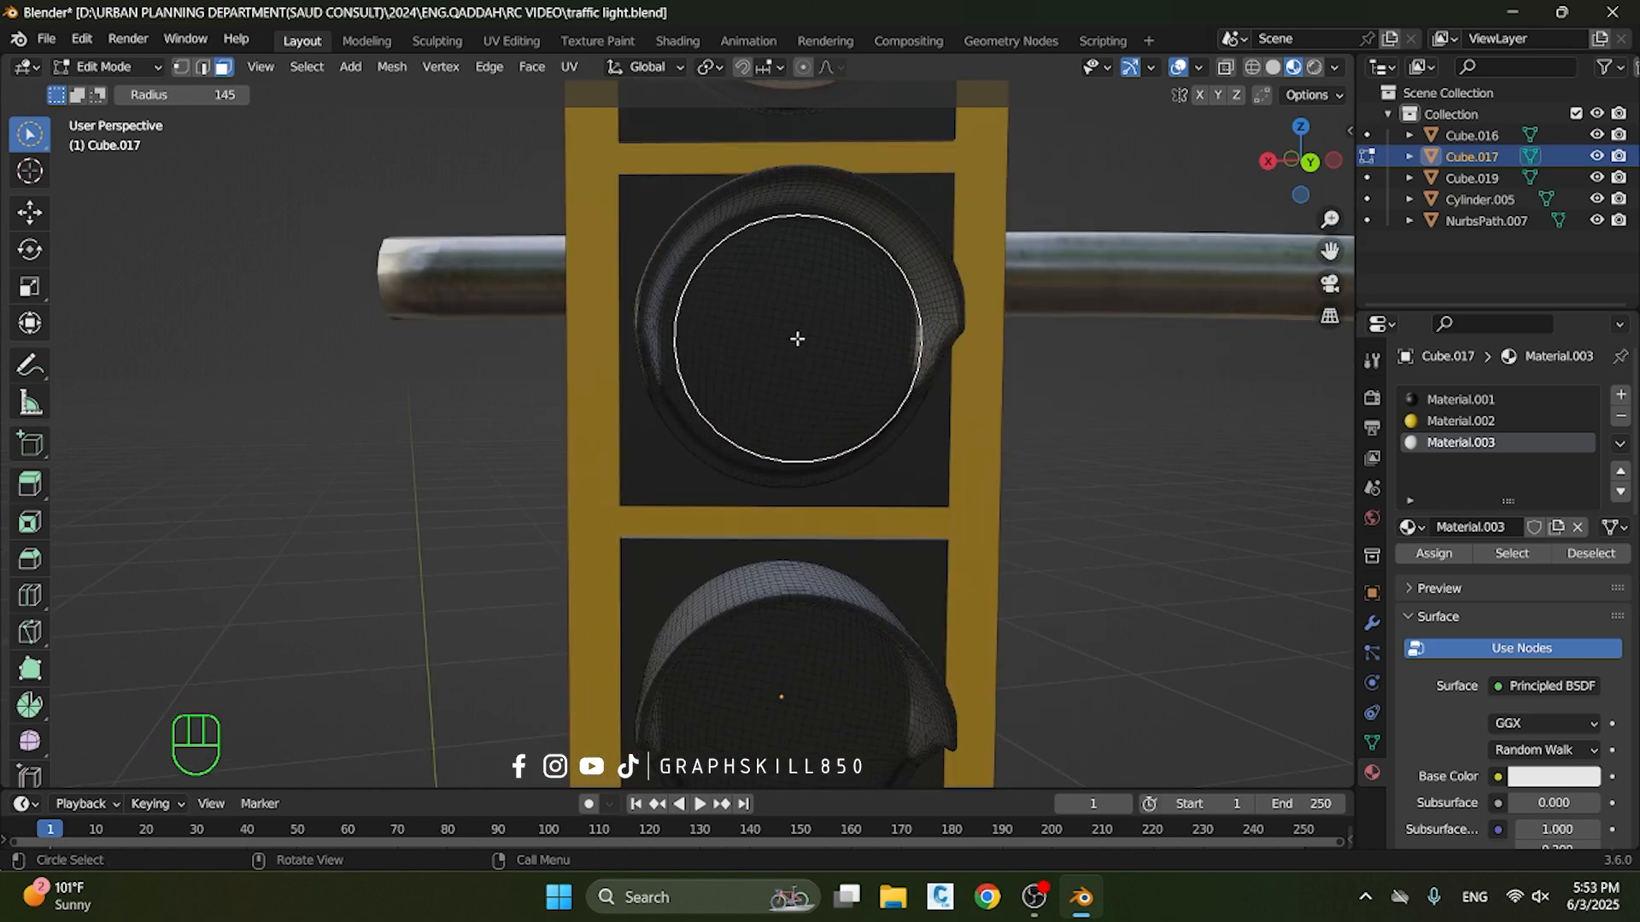
click(794, 345)
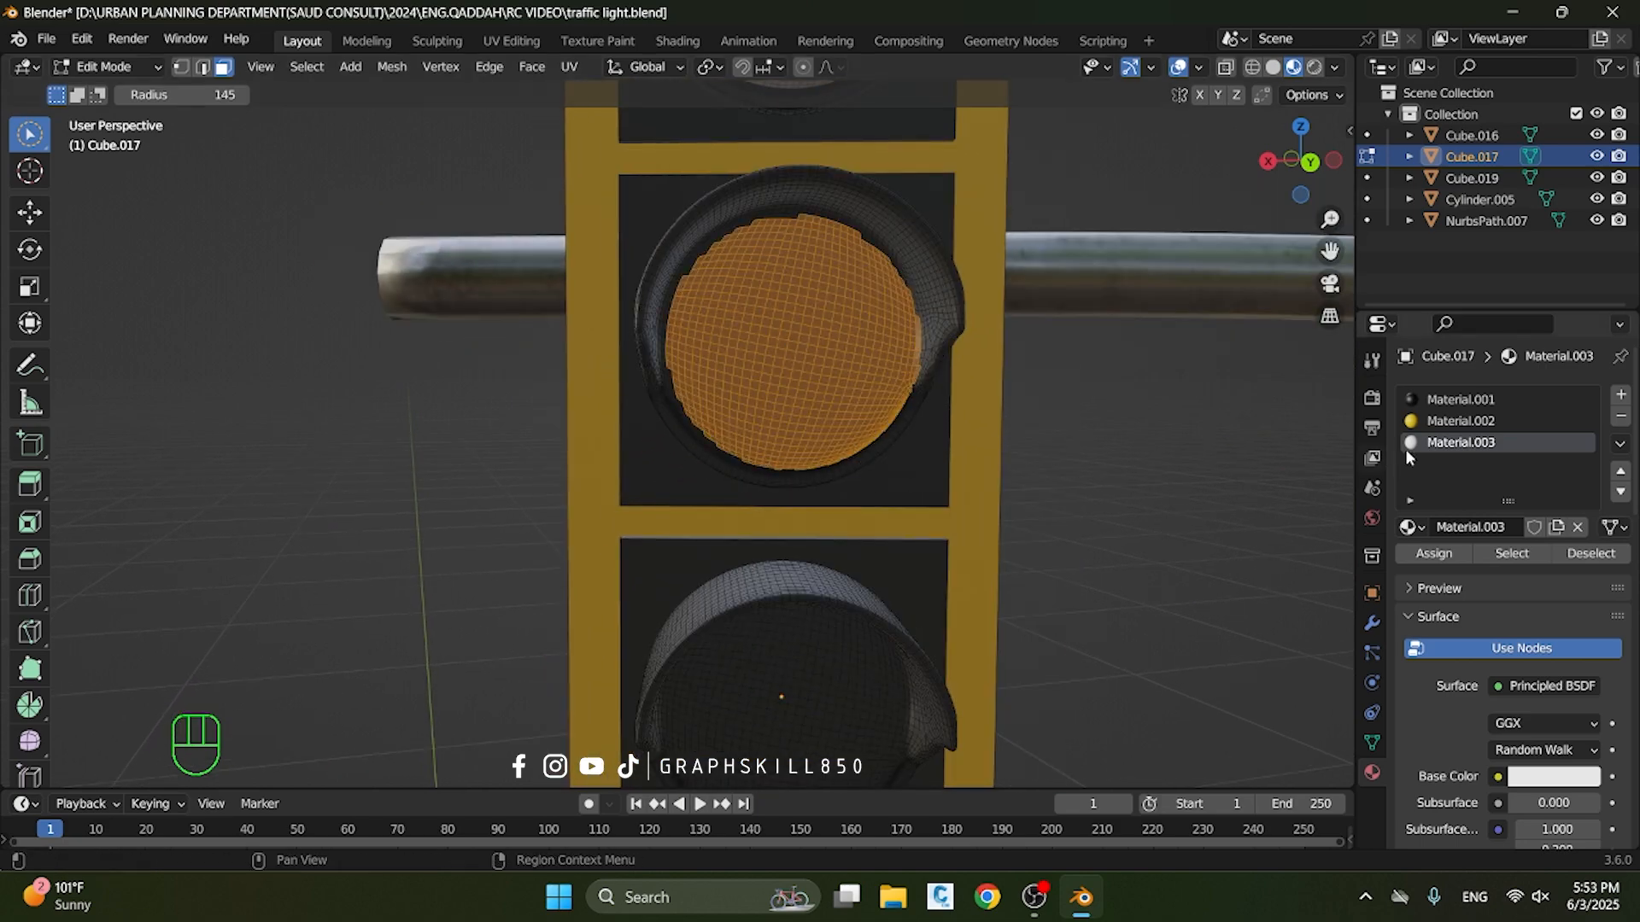
click(1620, 394)
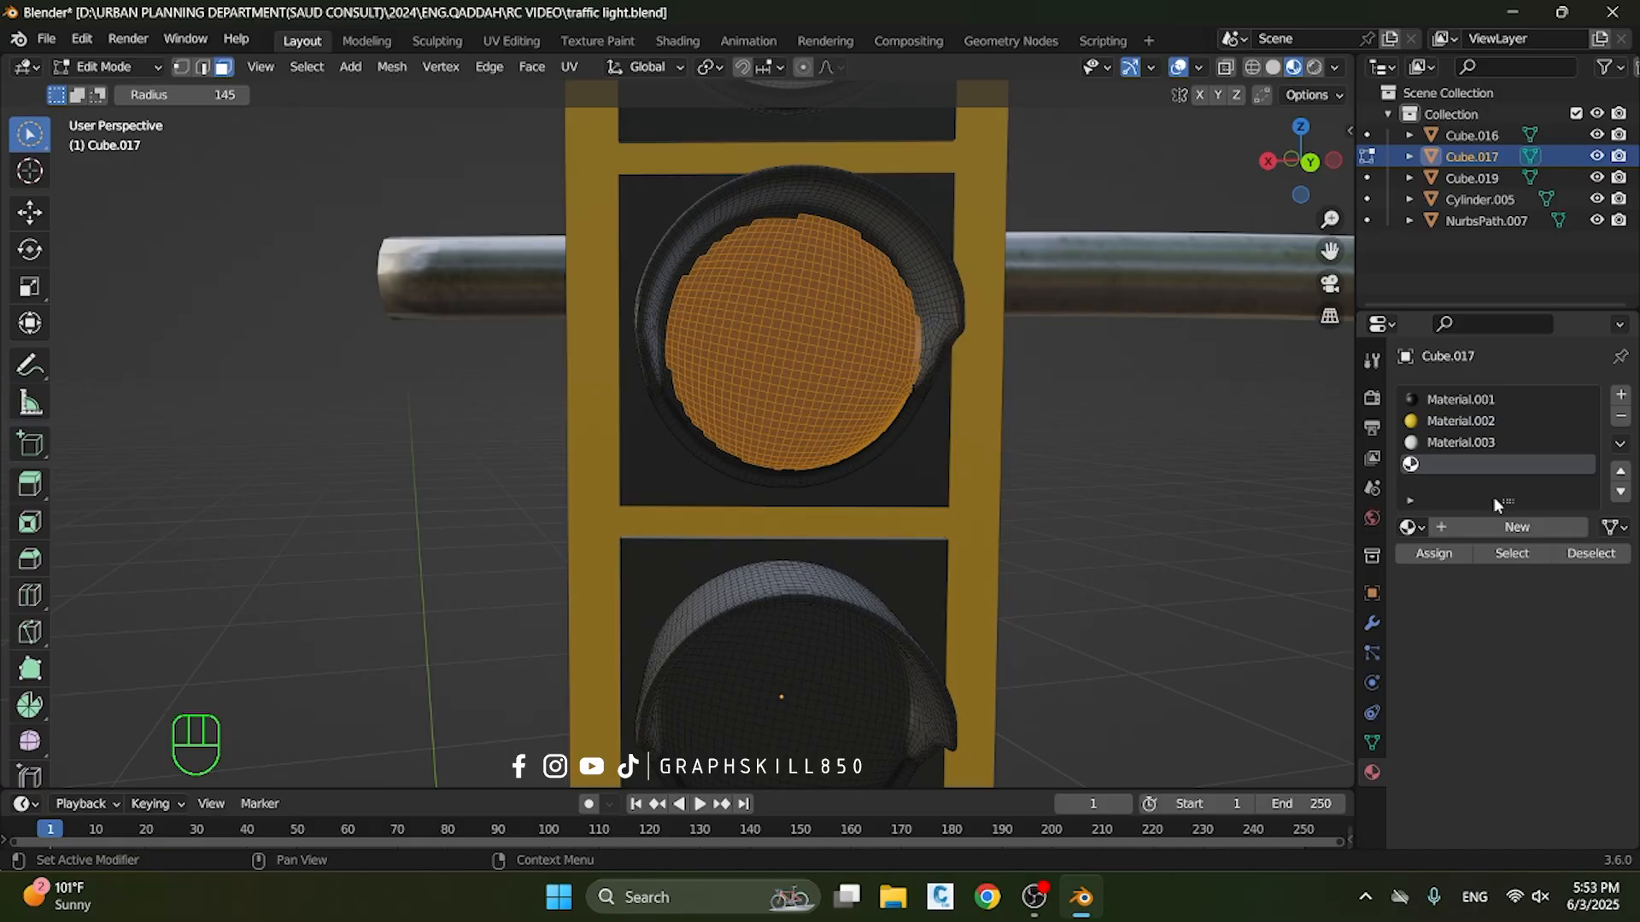
click(1458, 531)
key(c)
Select the lowest lamp's lens faces using a circle selection radius of 170
mouse_move(651, 593)
shift+middle_down()
mouse_move(633, 593)
mouse_move(579, 305)
shift+middle_up()
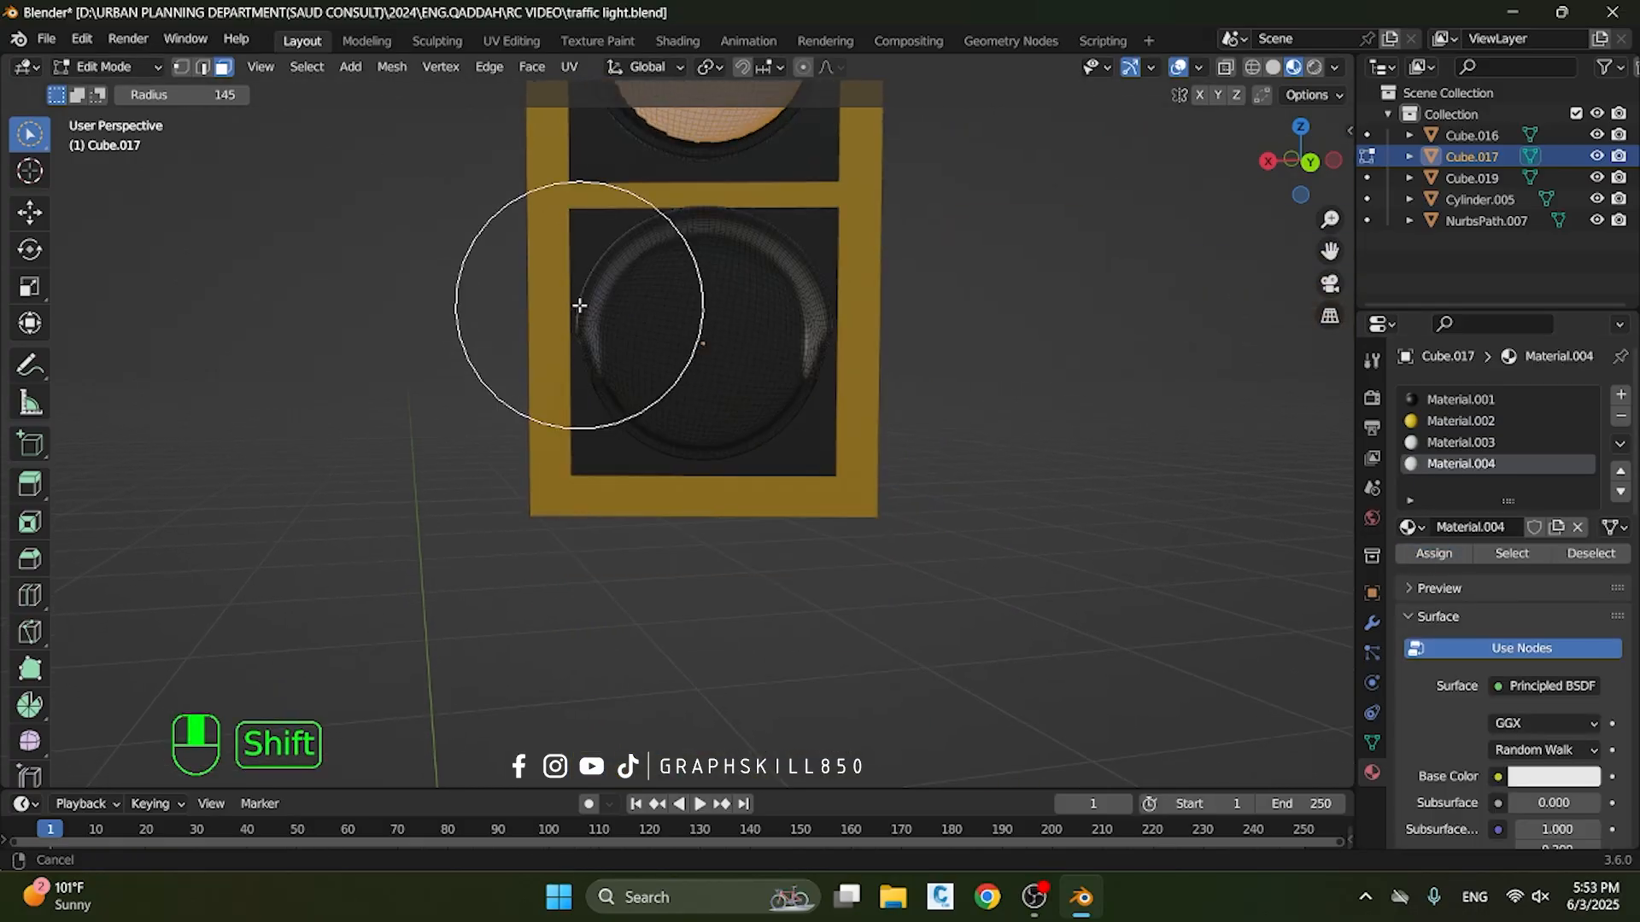
scroll(724, 343, up, 2)
shift+middle_drag(715, 299, 723, 342)
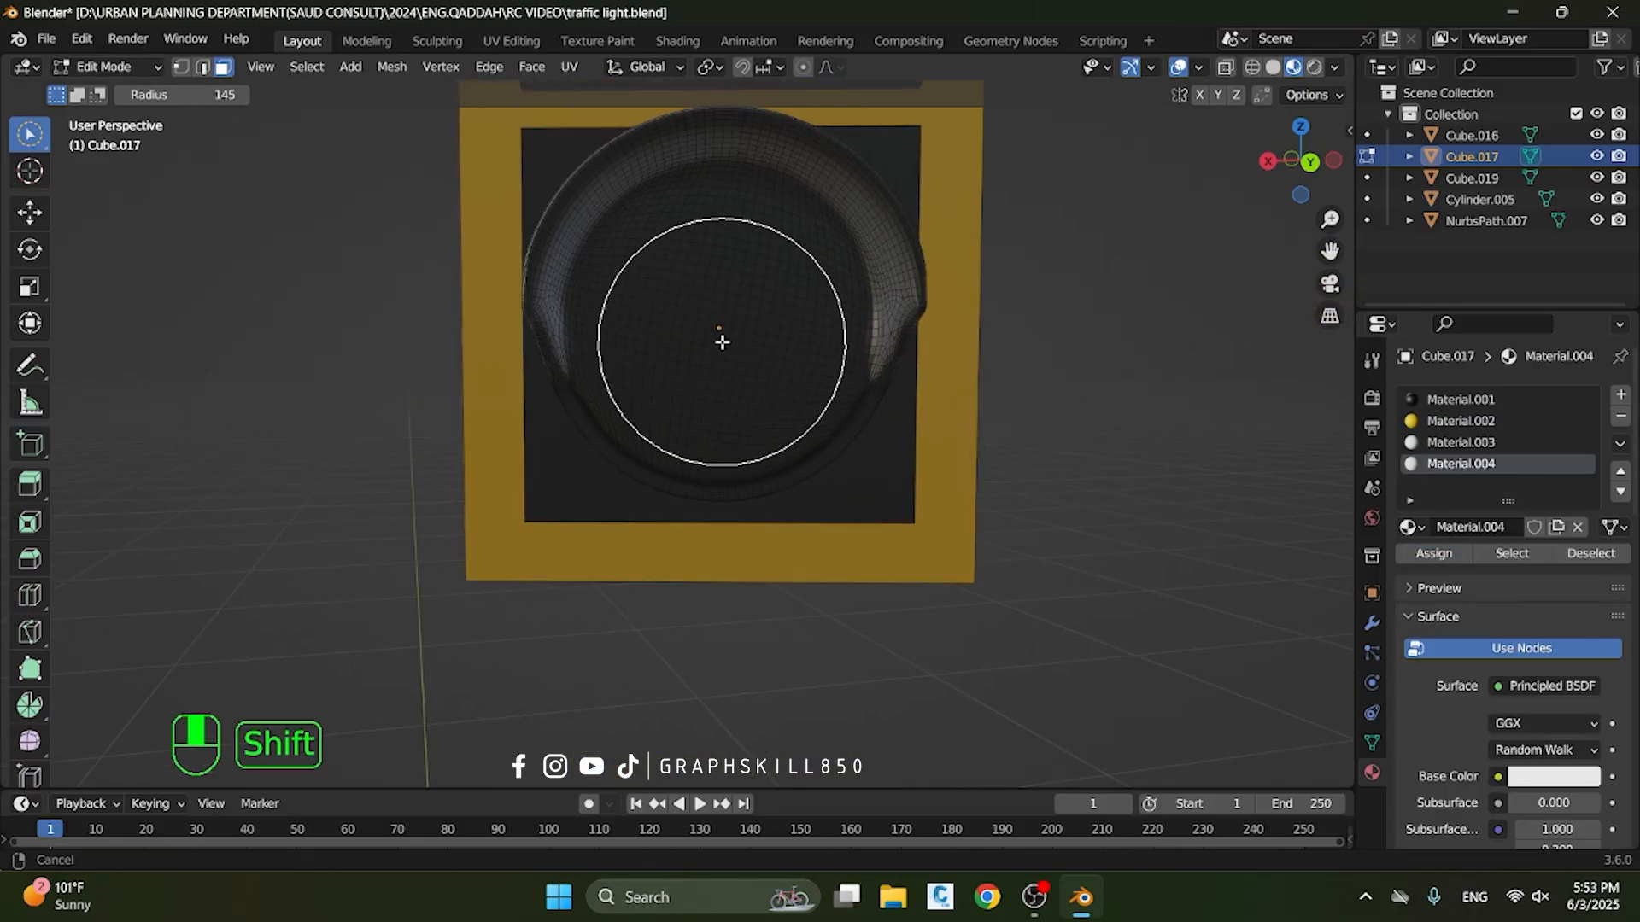
click(223, 99)
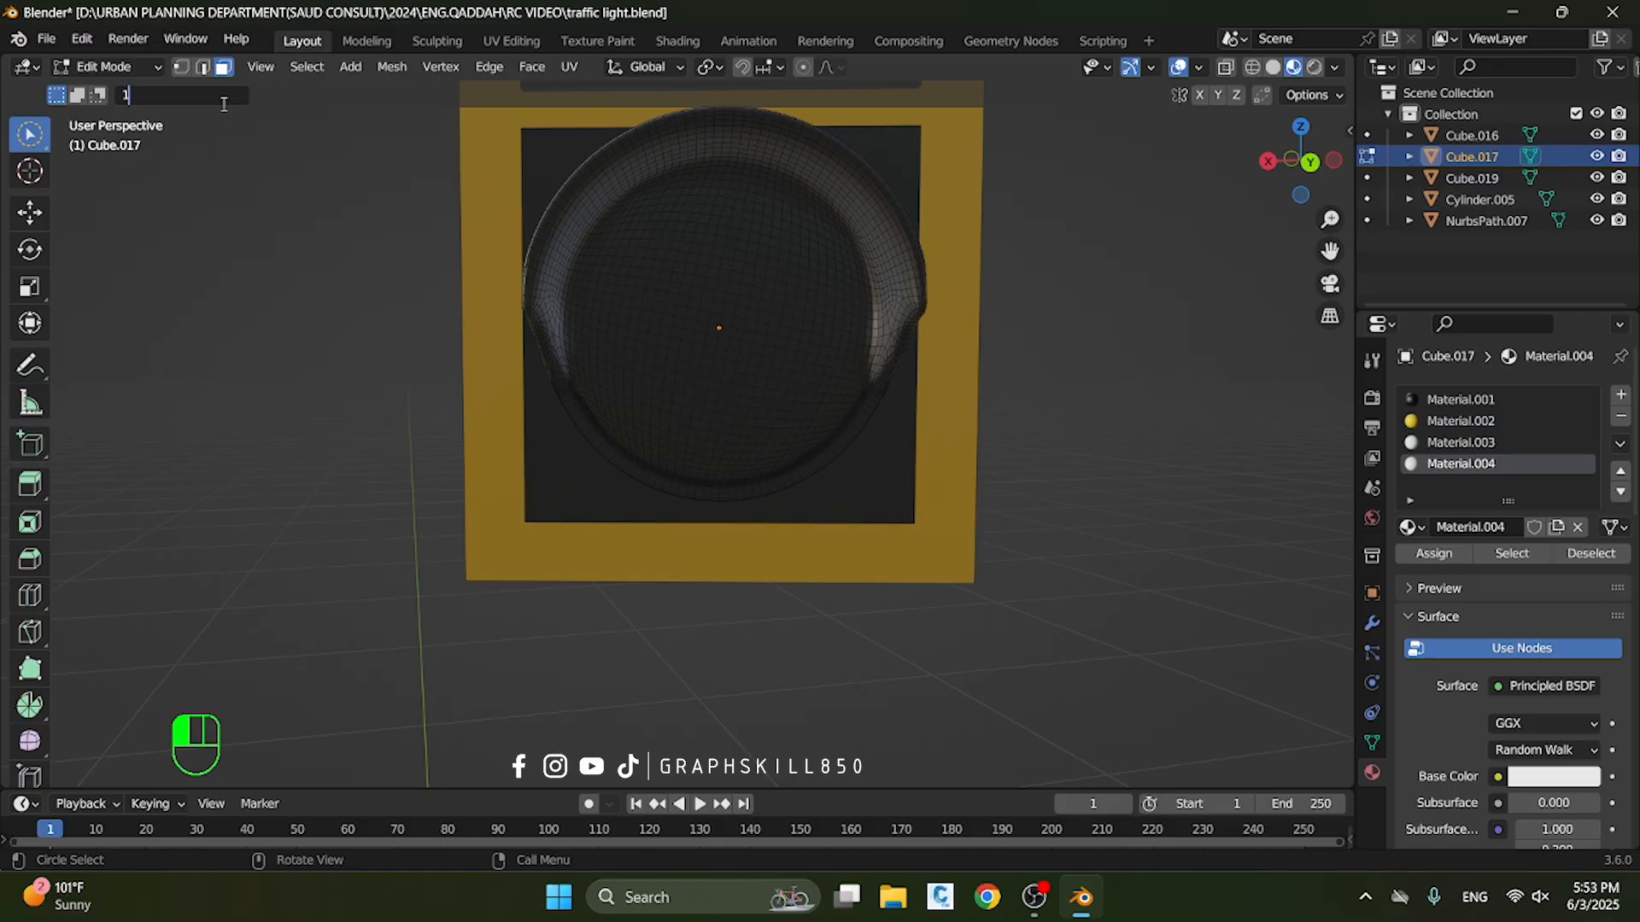
key(Return)
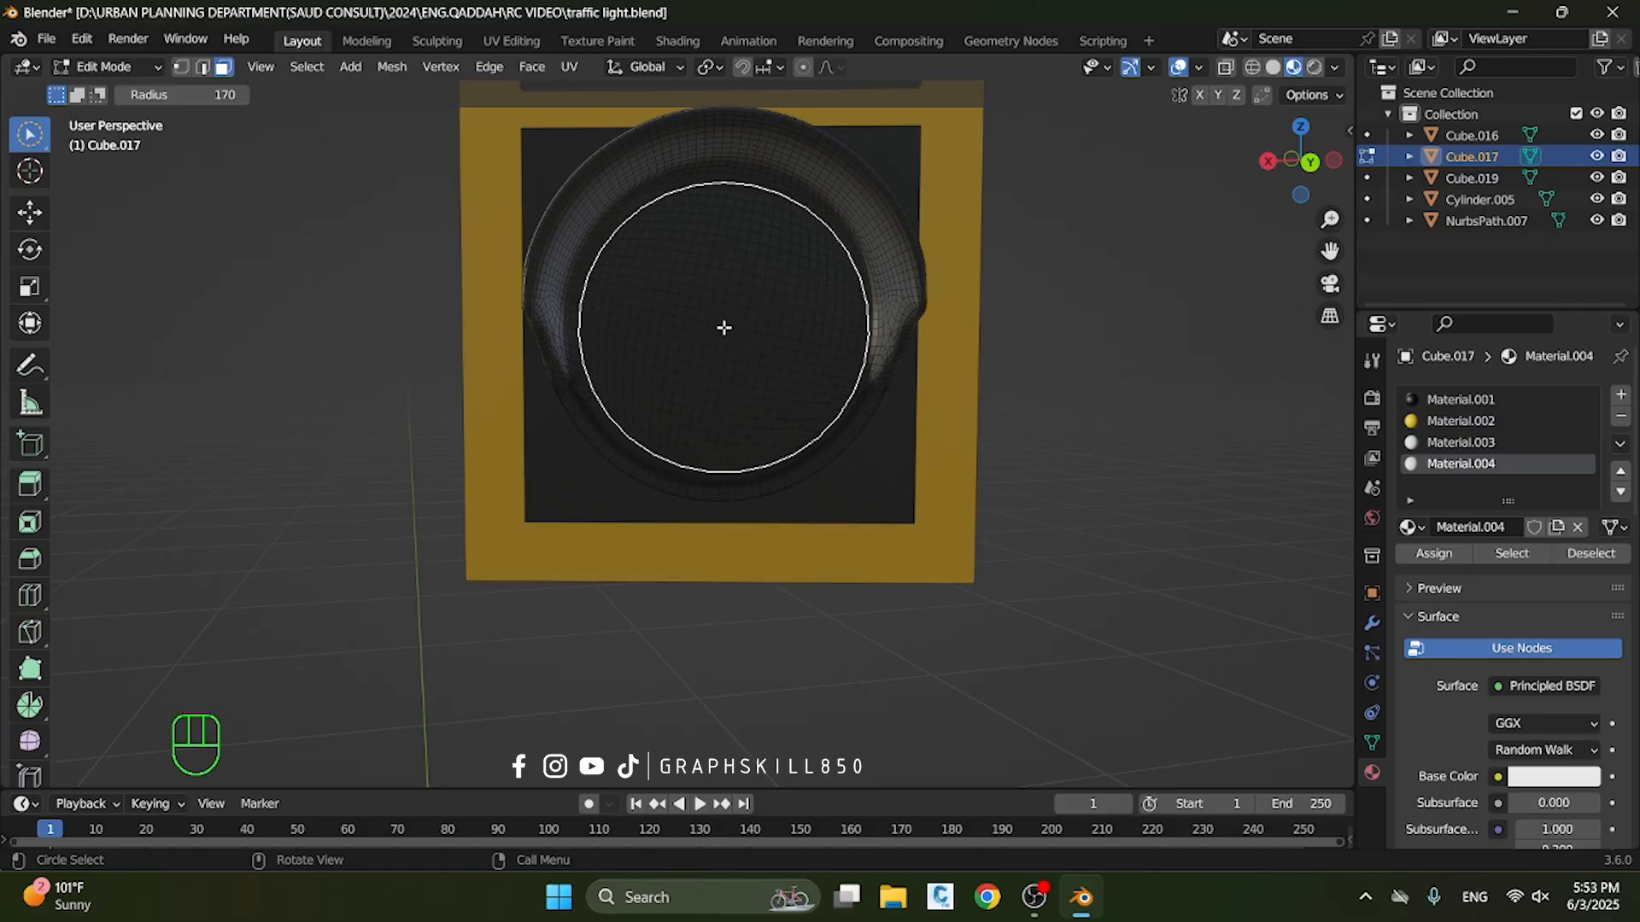
click(724, 328)
Assign a new fifth material to the selected lowest lens faces and switch from circle selection to the Move tool
click(1620, 394)
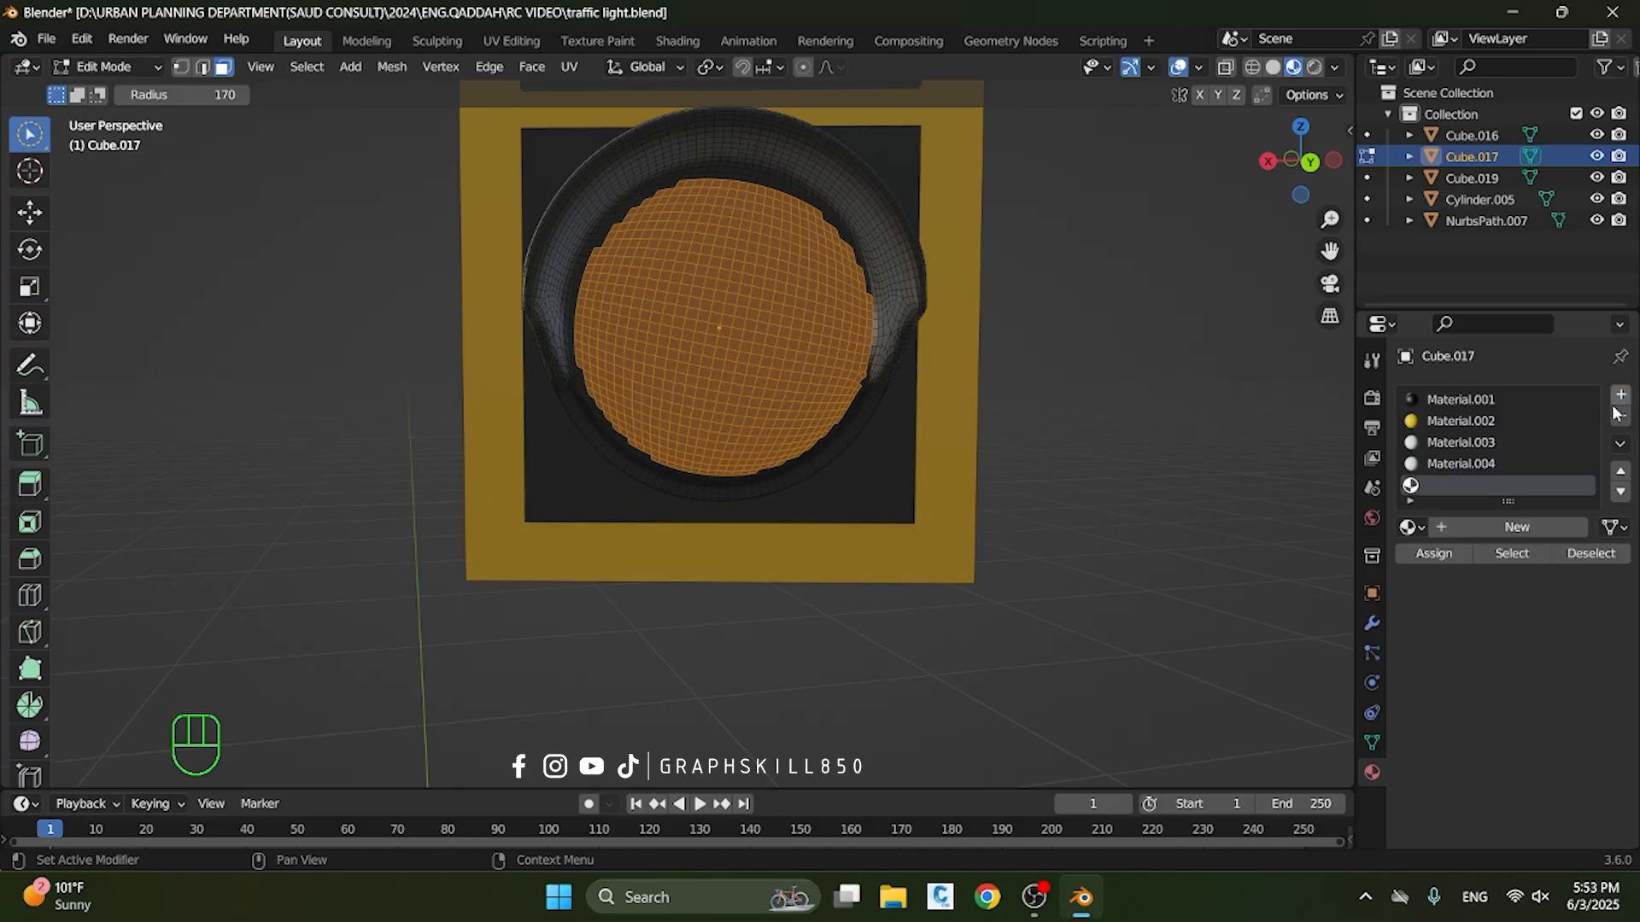
click(1437, 554)
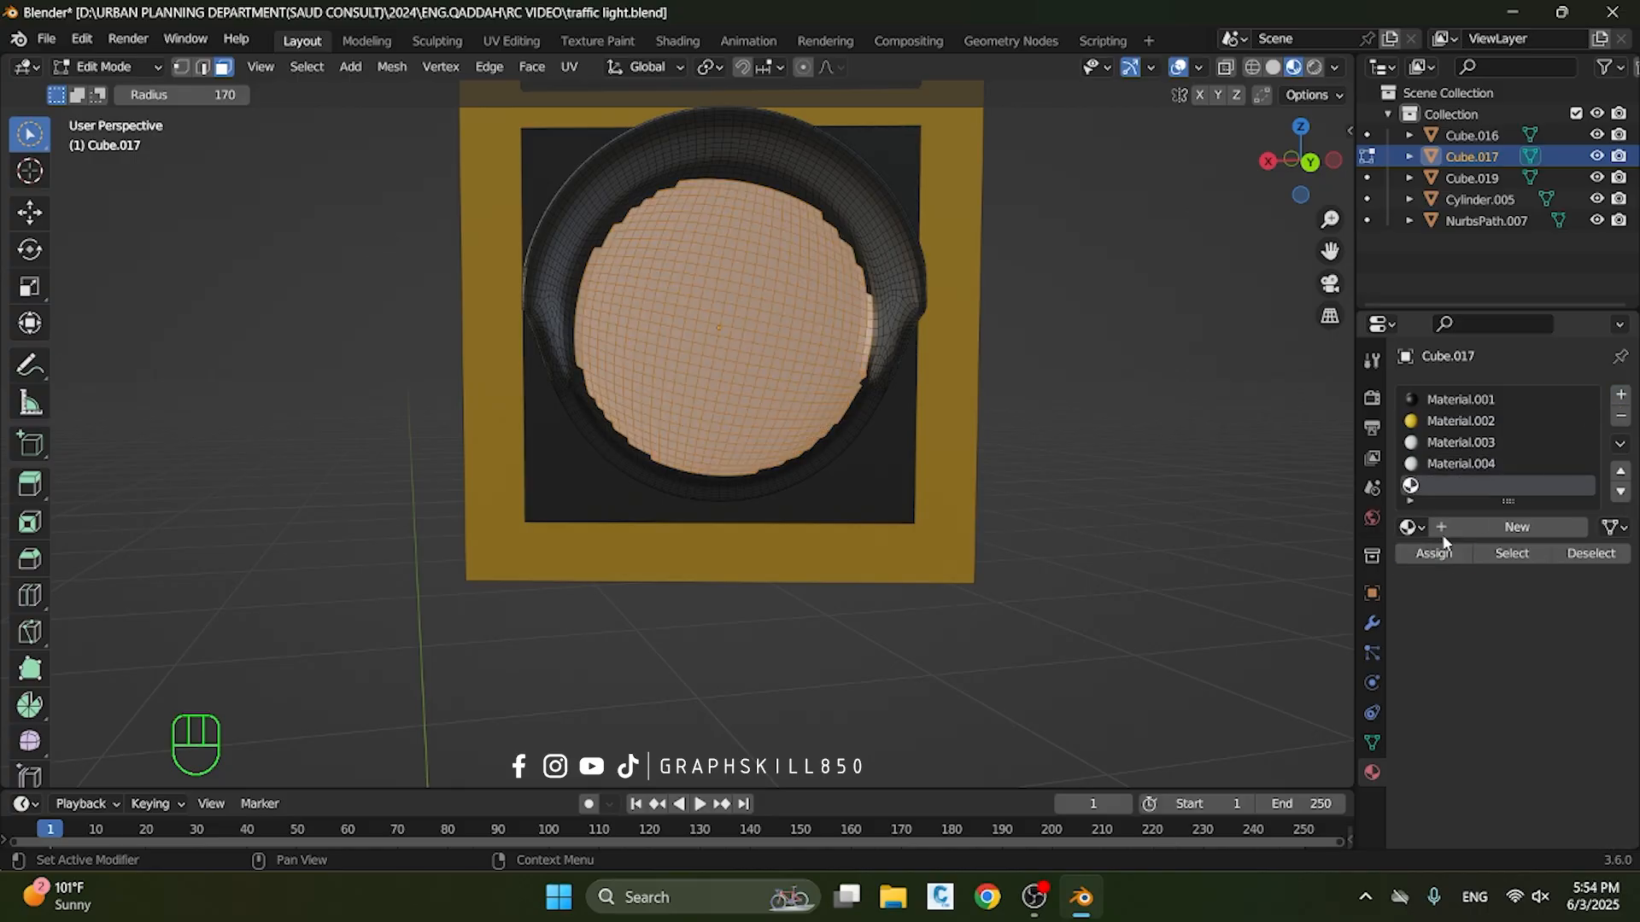
click(1452, 527)
scroll(629, 522, down, 5)
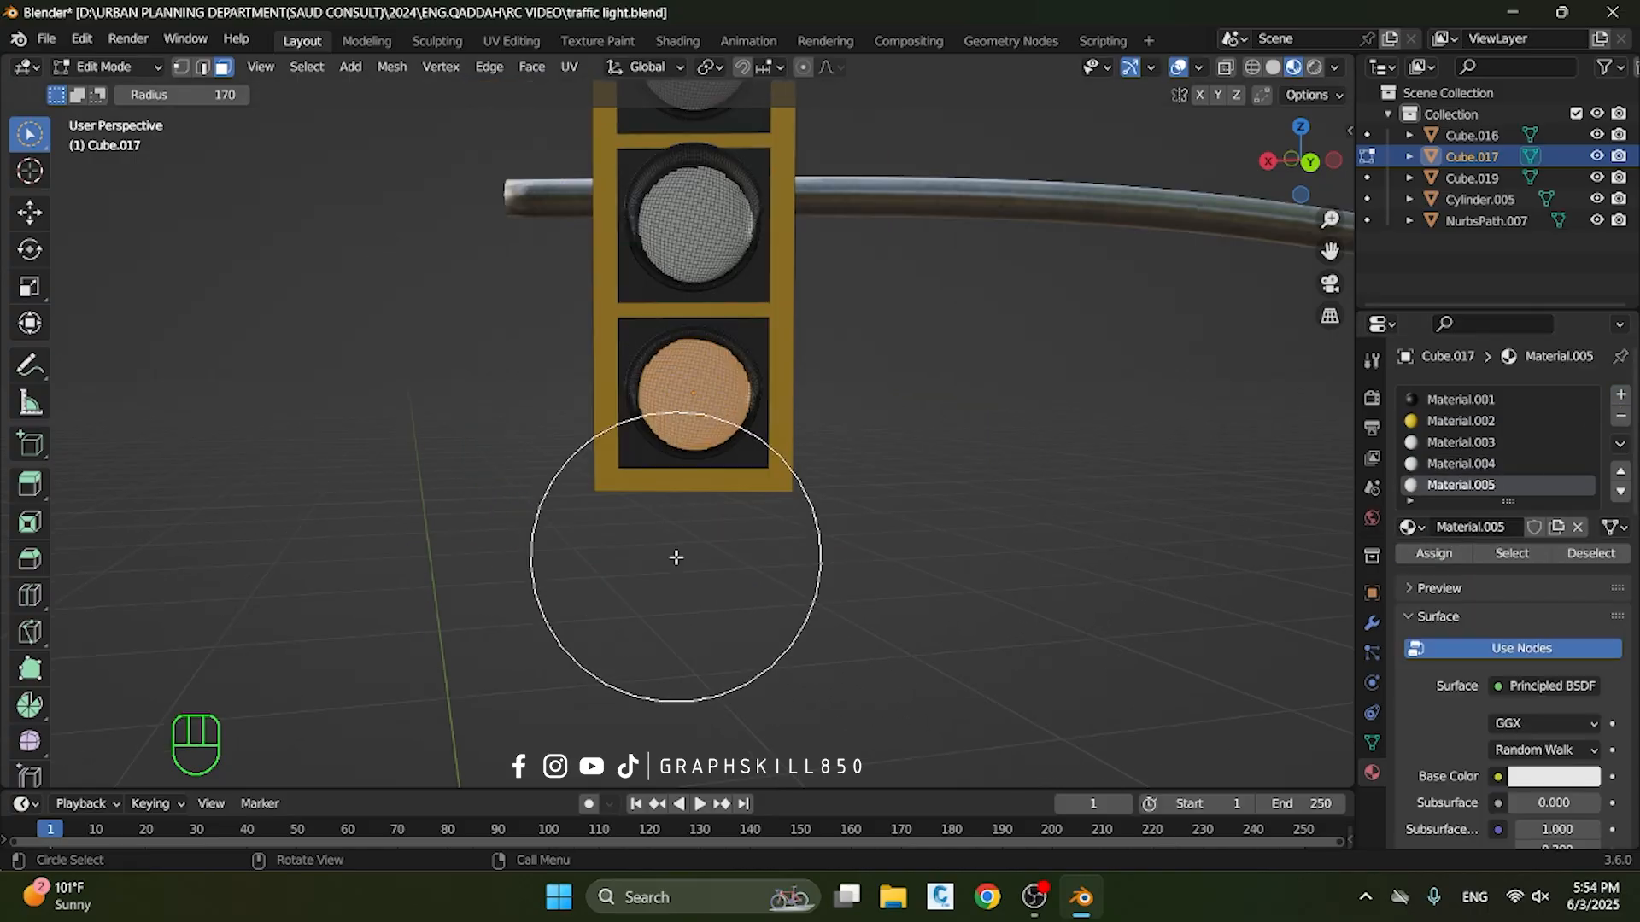
shift+middle_drag(674, 556, 571, 432)
scroll(571, 432, down, 2)
click(28, 211)
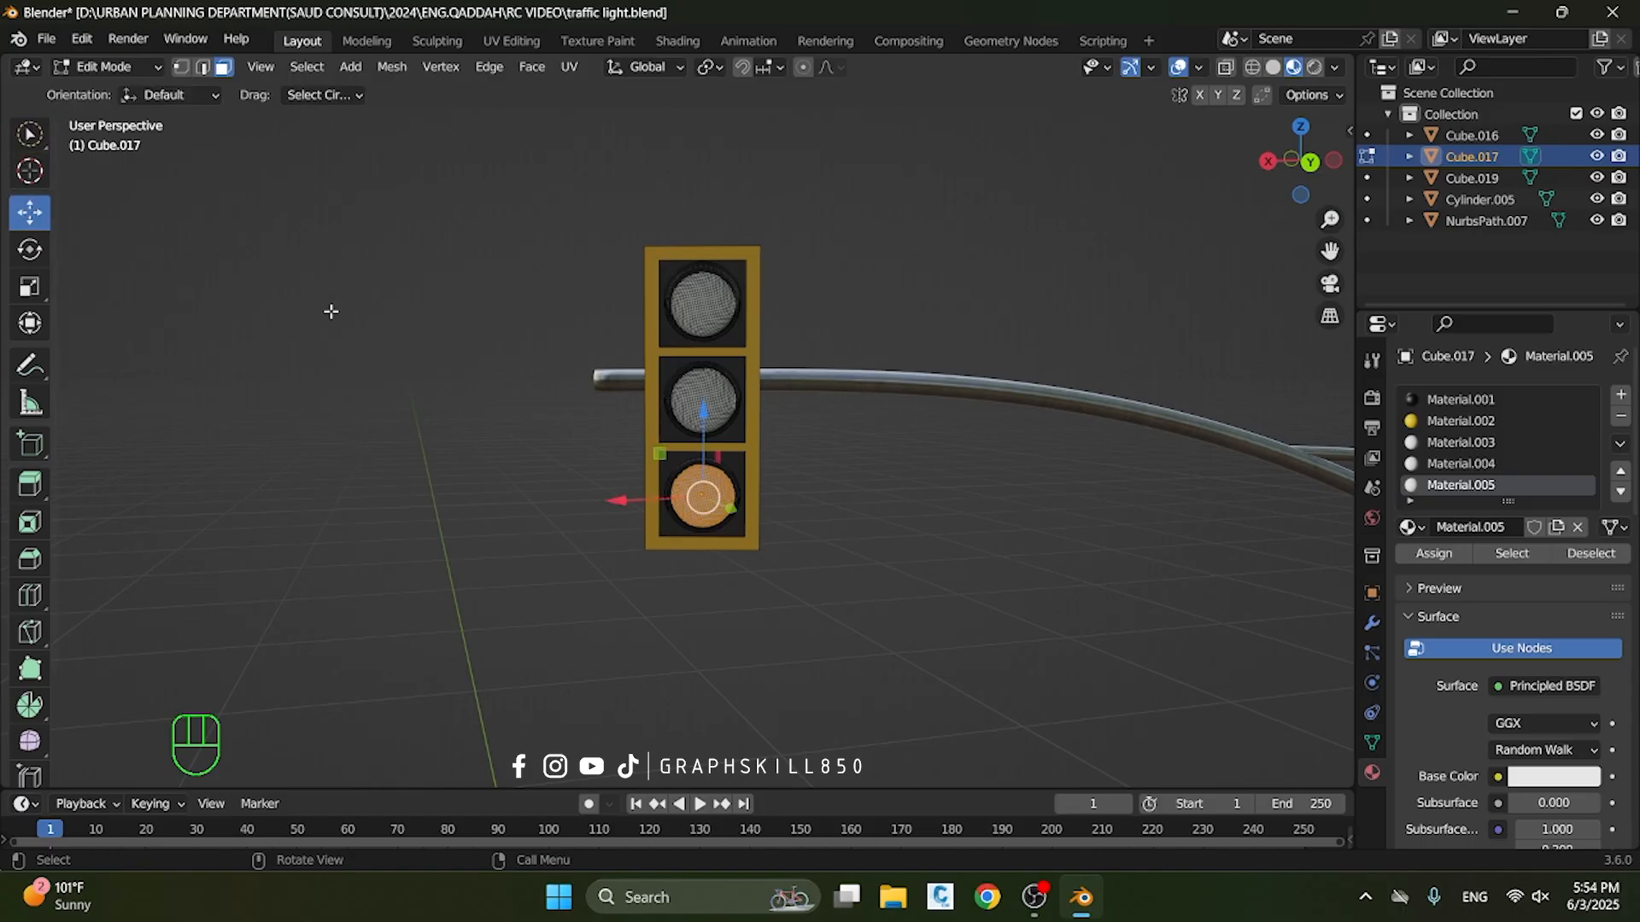
Set the base color of the uppermost lens's material, Material.003, to bright green
scroll(754, 263, up, 4)
shift+middle_drag(690, 286, 673, 319)
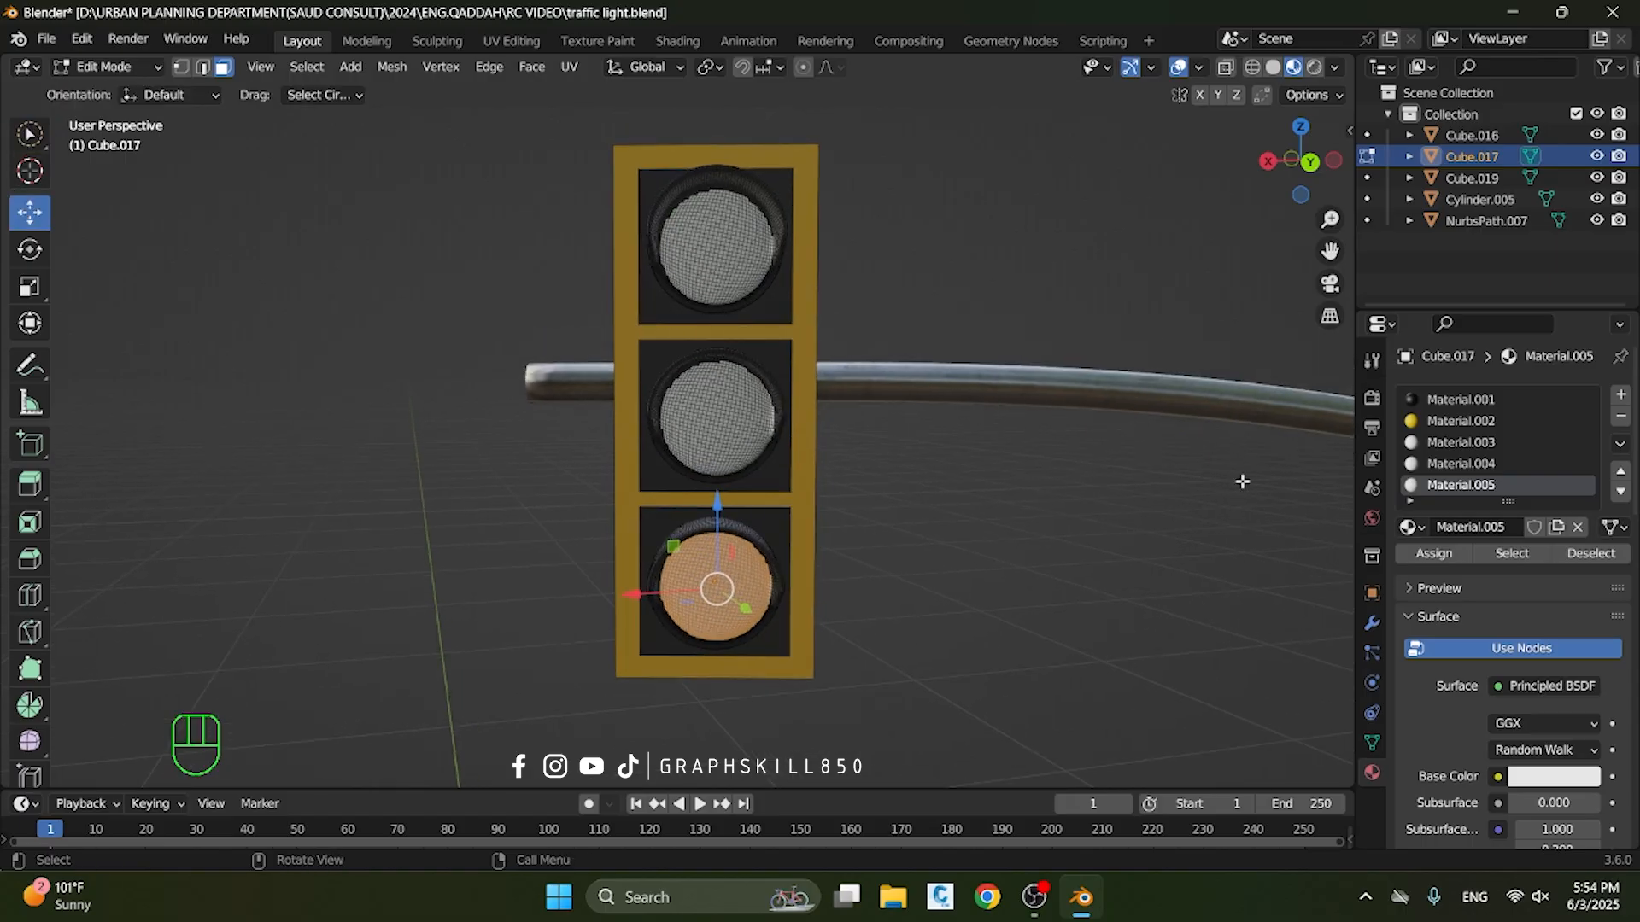
click(1456, 442)
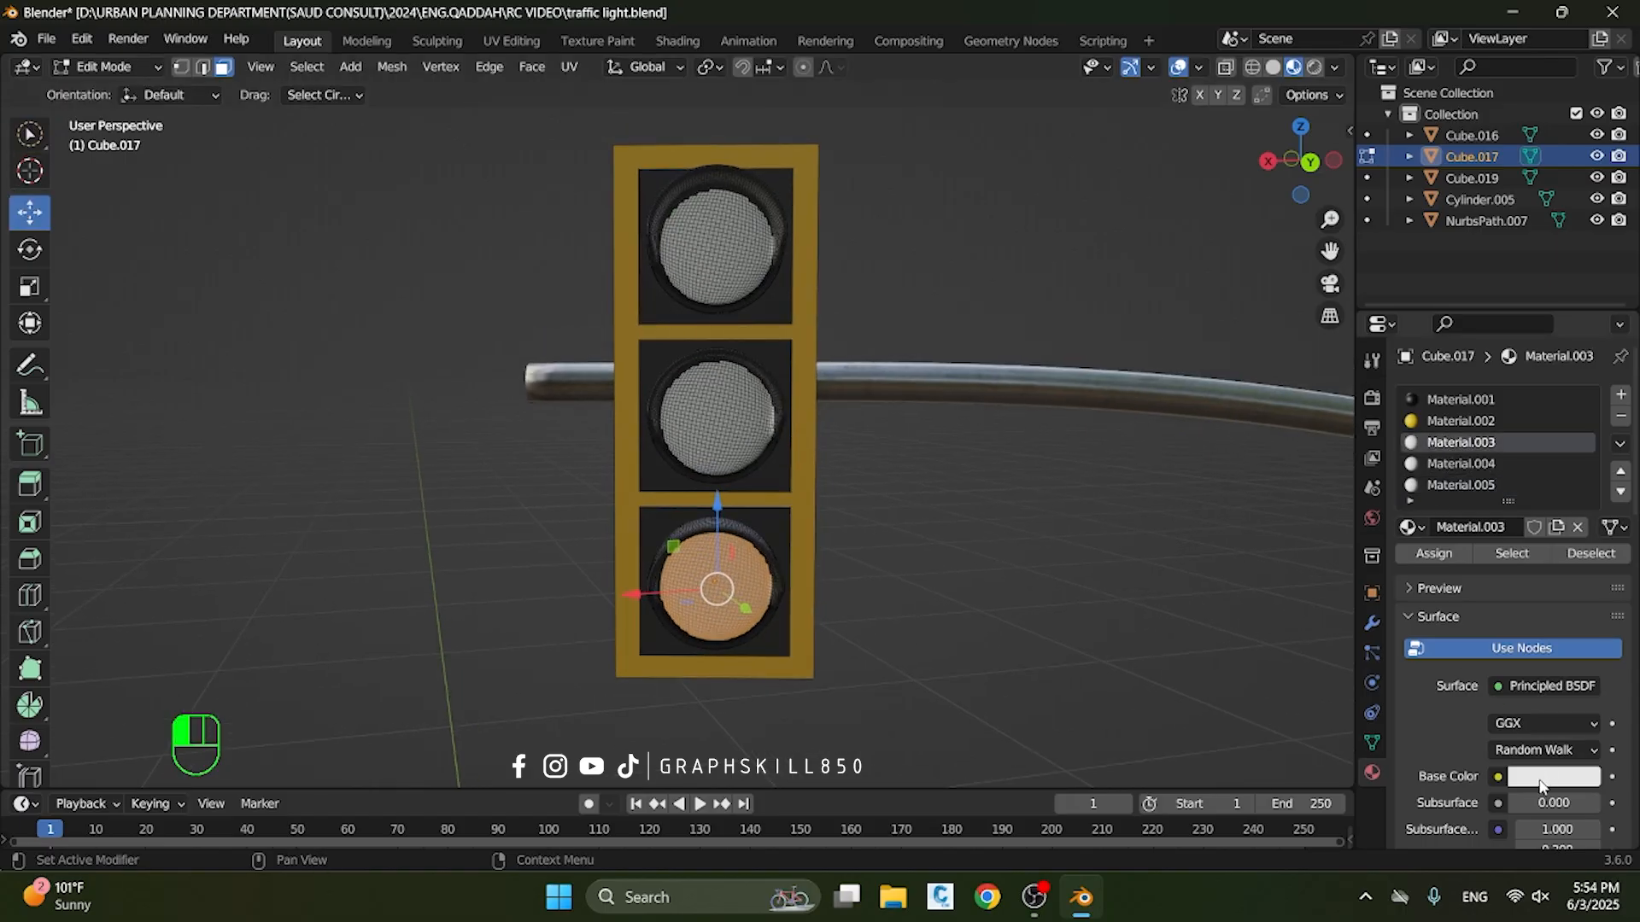
click(1519, 786)
click(1421, 507)
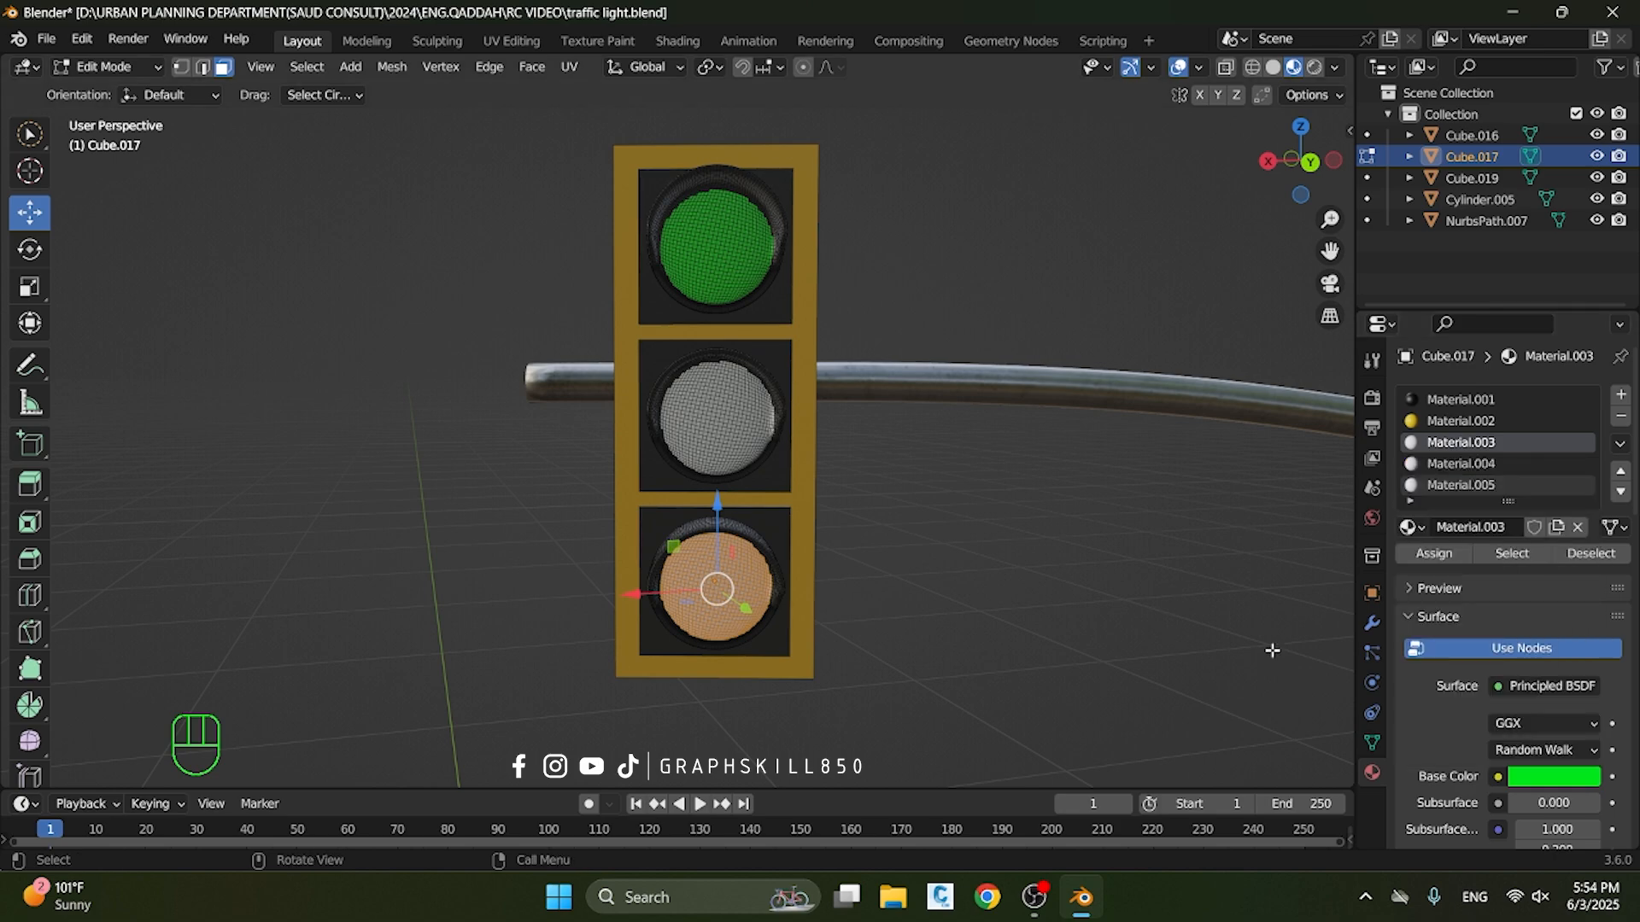
Select the middle lens and set the base color of its material, Material.004, to red
click(647, 395)
click(729, 415)
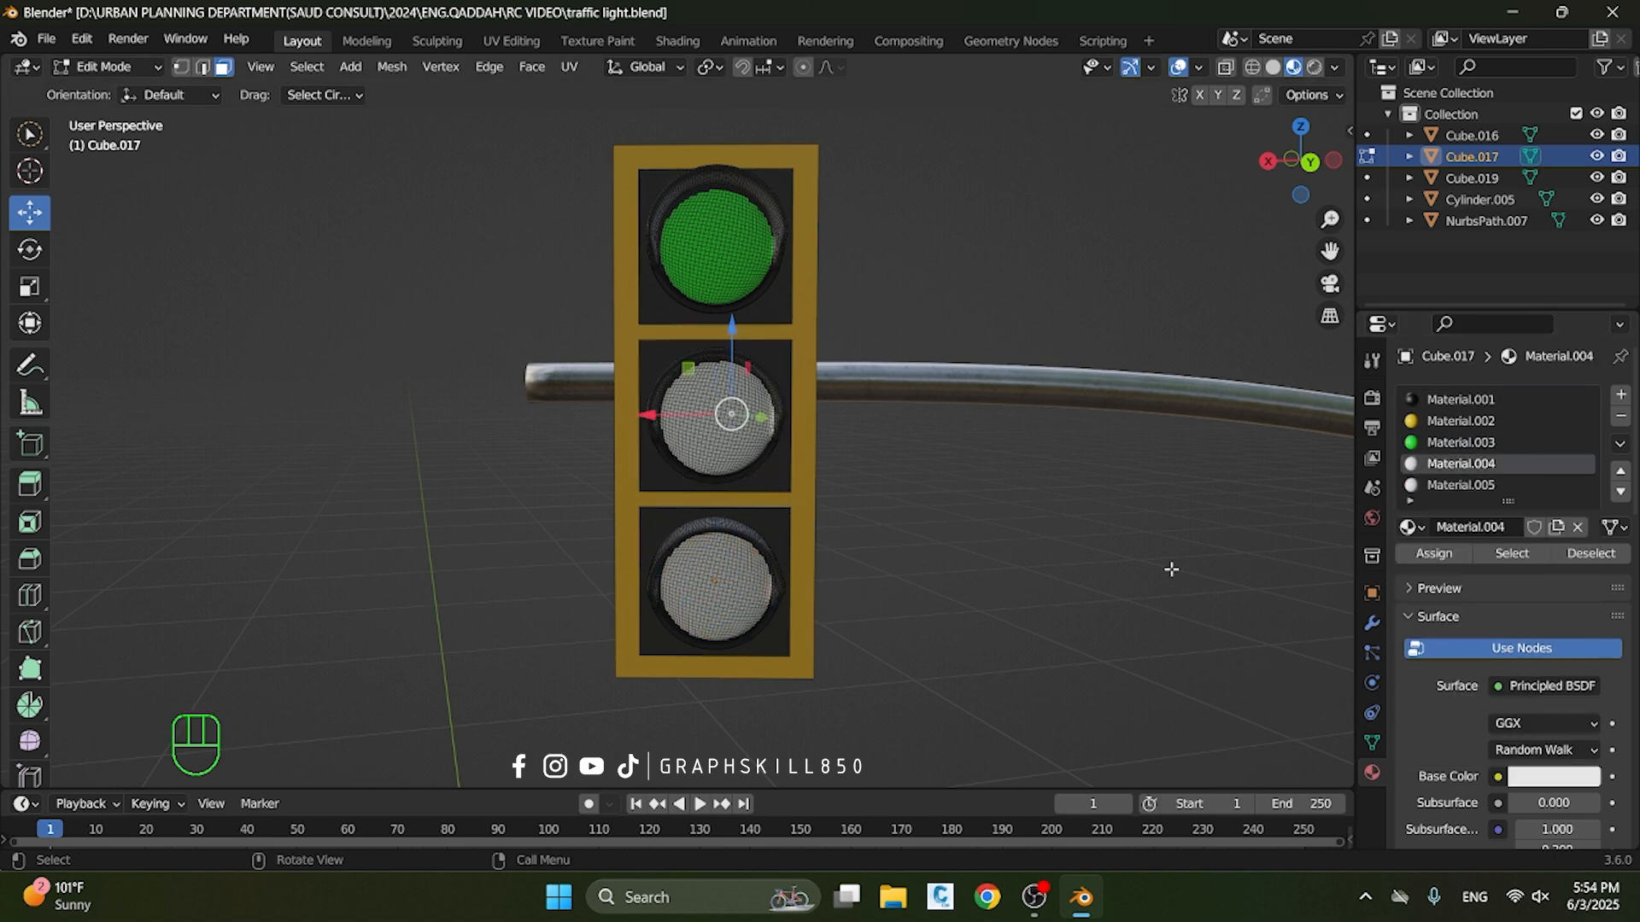
click(1530, 779)
drag(1480, 569, 1485, 628)
click(733, 604)
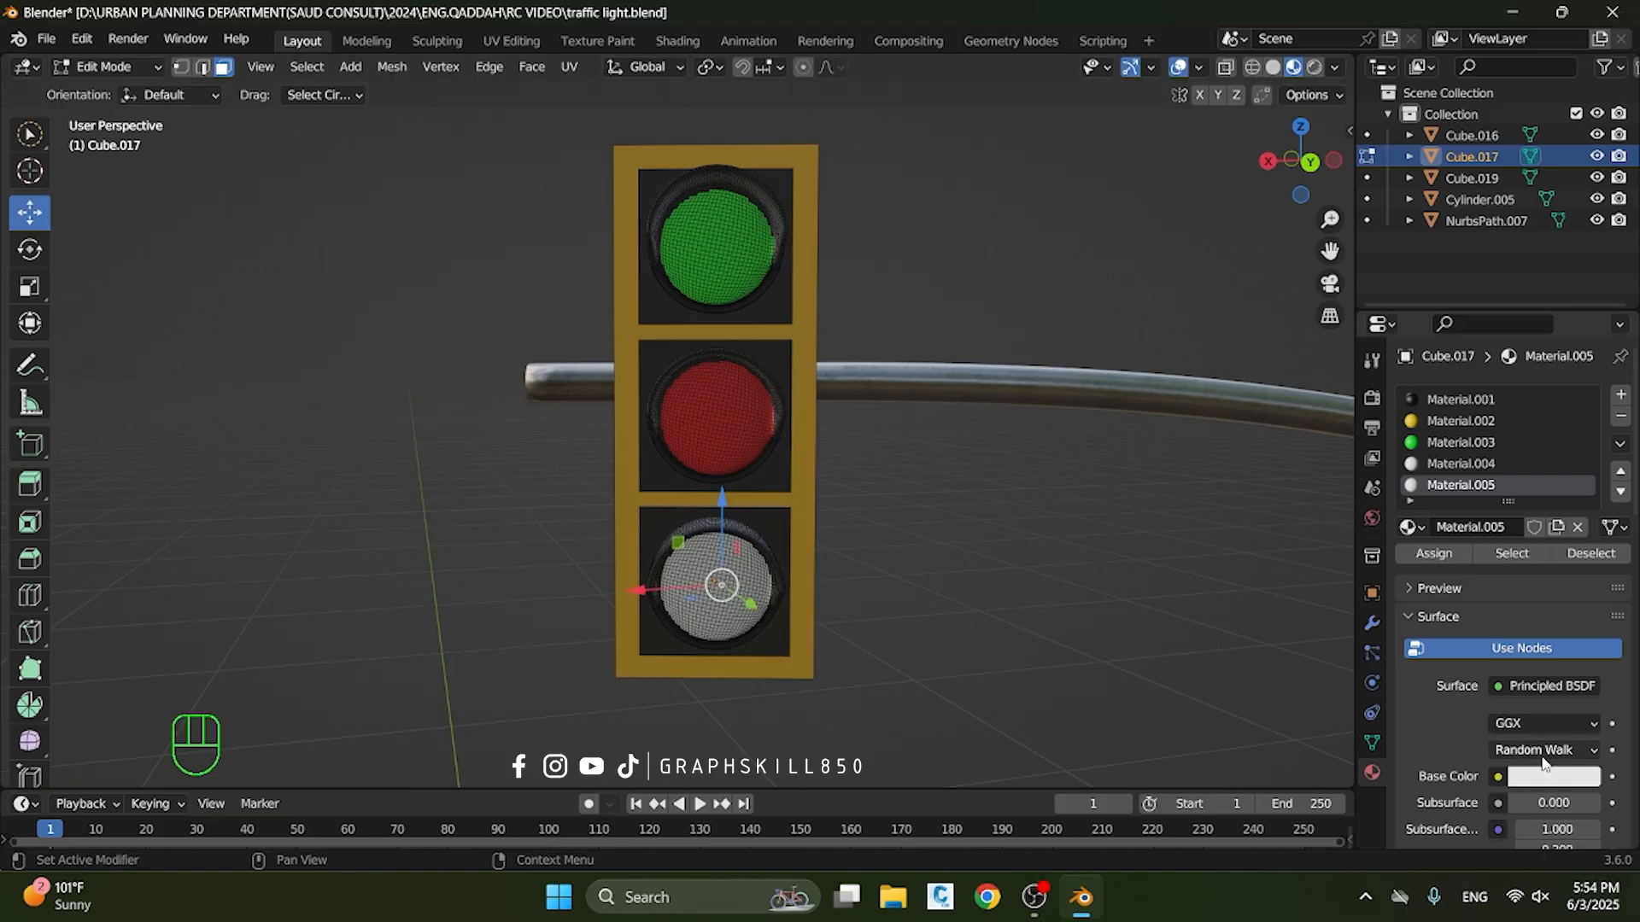
click(1534, 774)
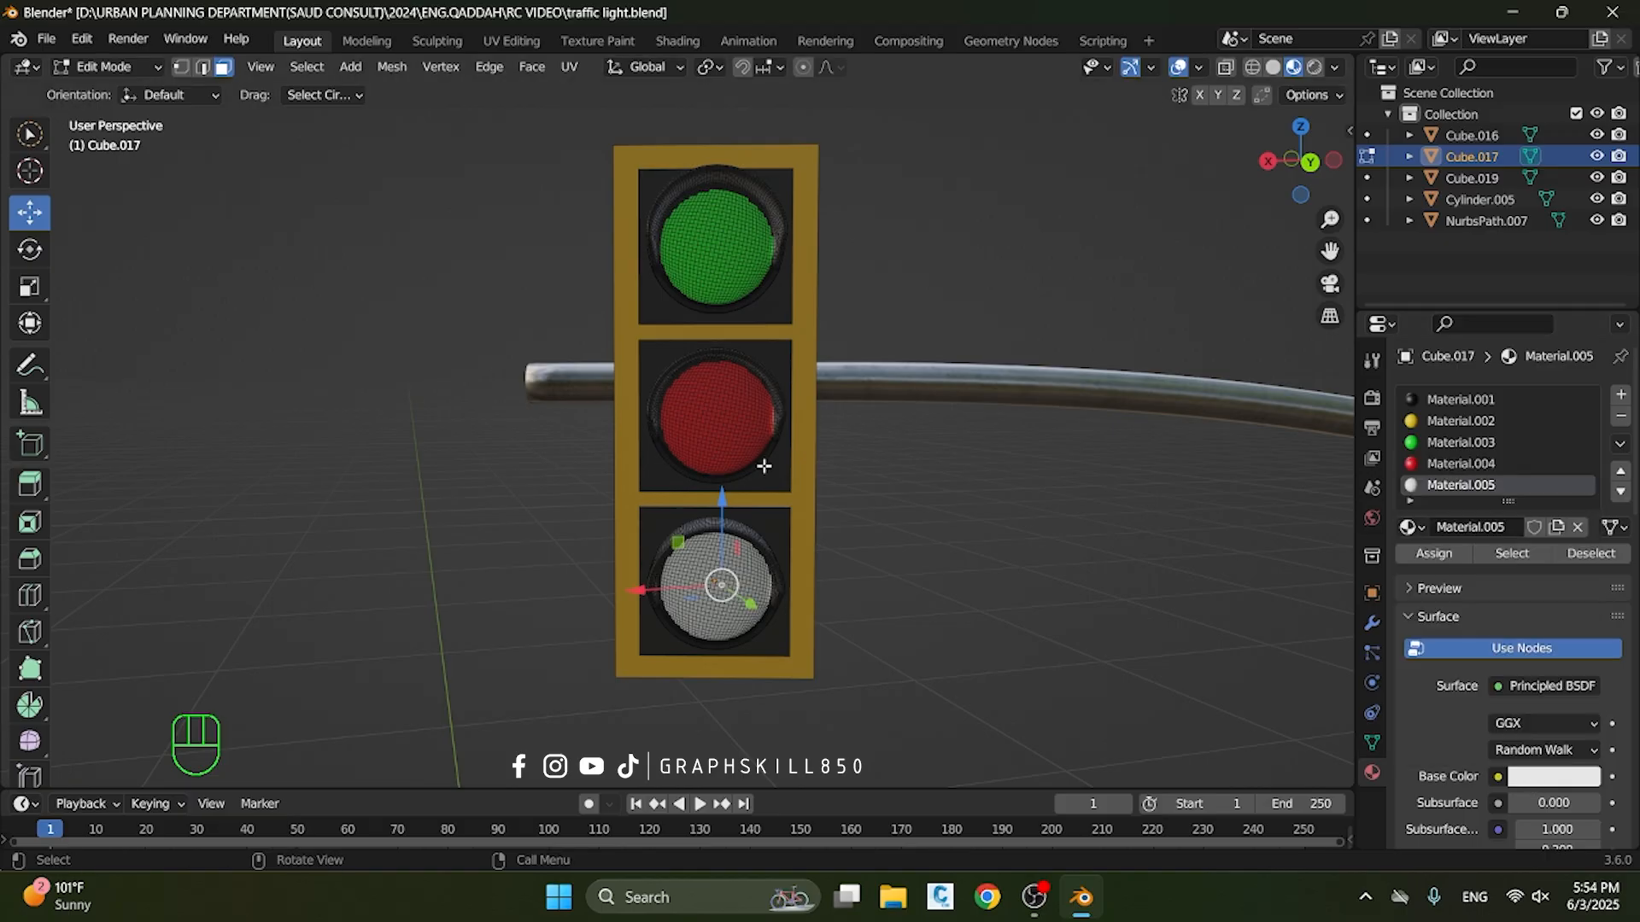
Shift the hue of the middle lens's material, Material.004, to orange at 0.058
click(726, 424)
click(1520, 777)
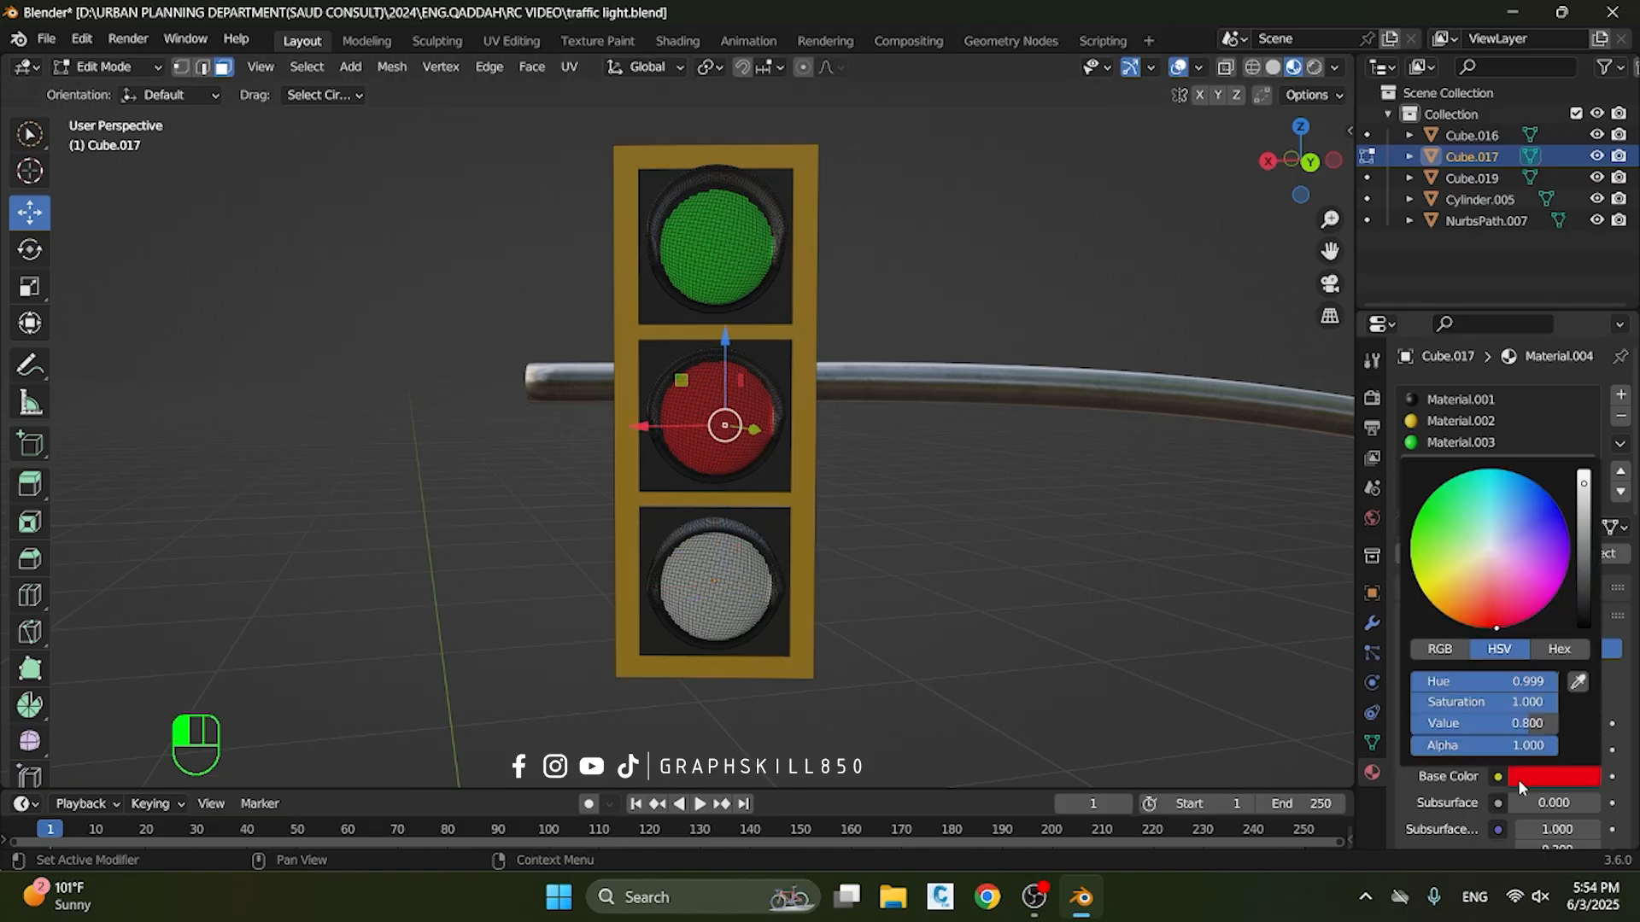
drag(1478, 681, 1511, 681)
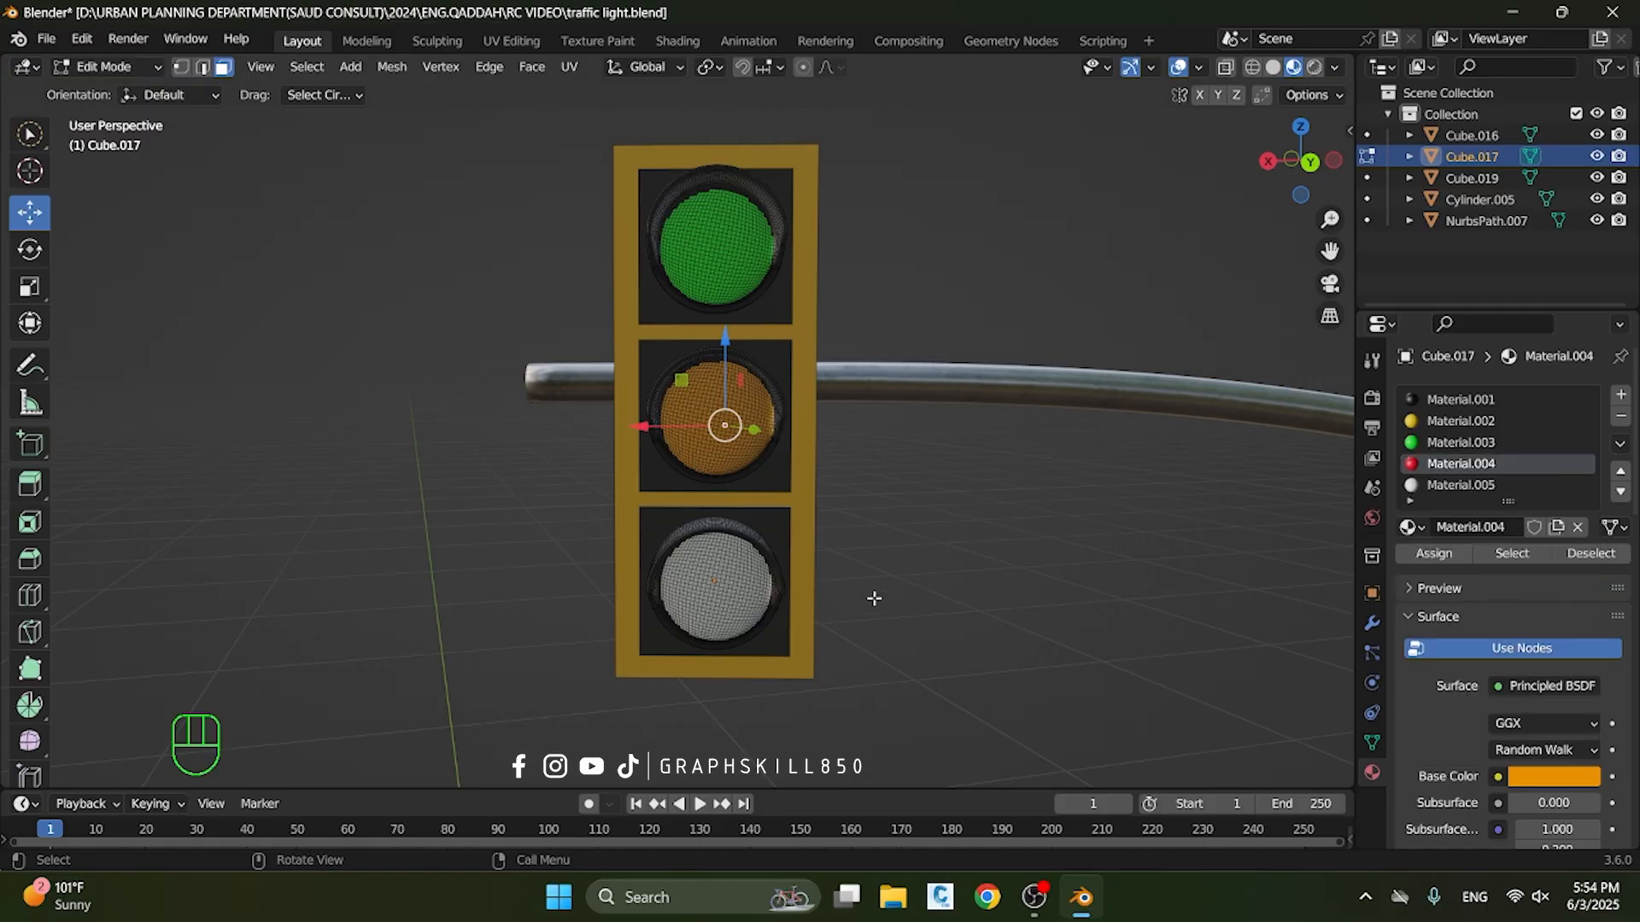
Set the base color of the lowest lens's material, Material.005, to bright red and return to Object Mode
click(712, 591)
click(1520, 775)
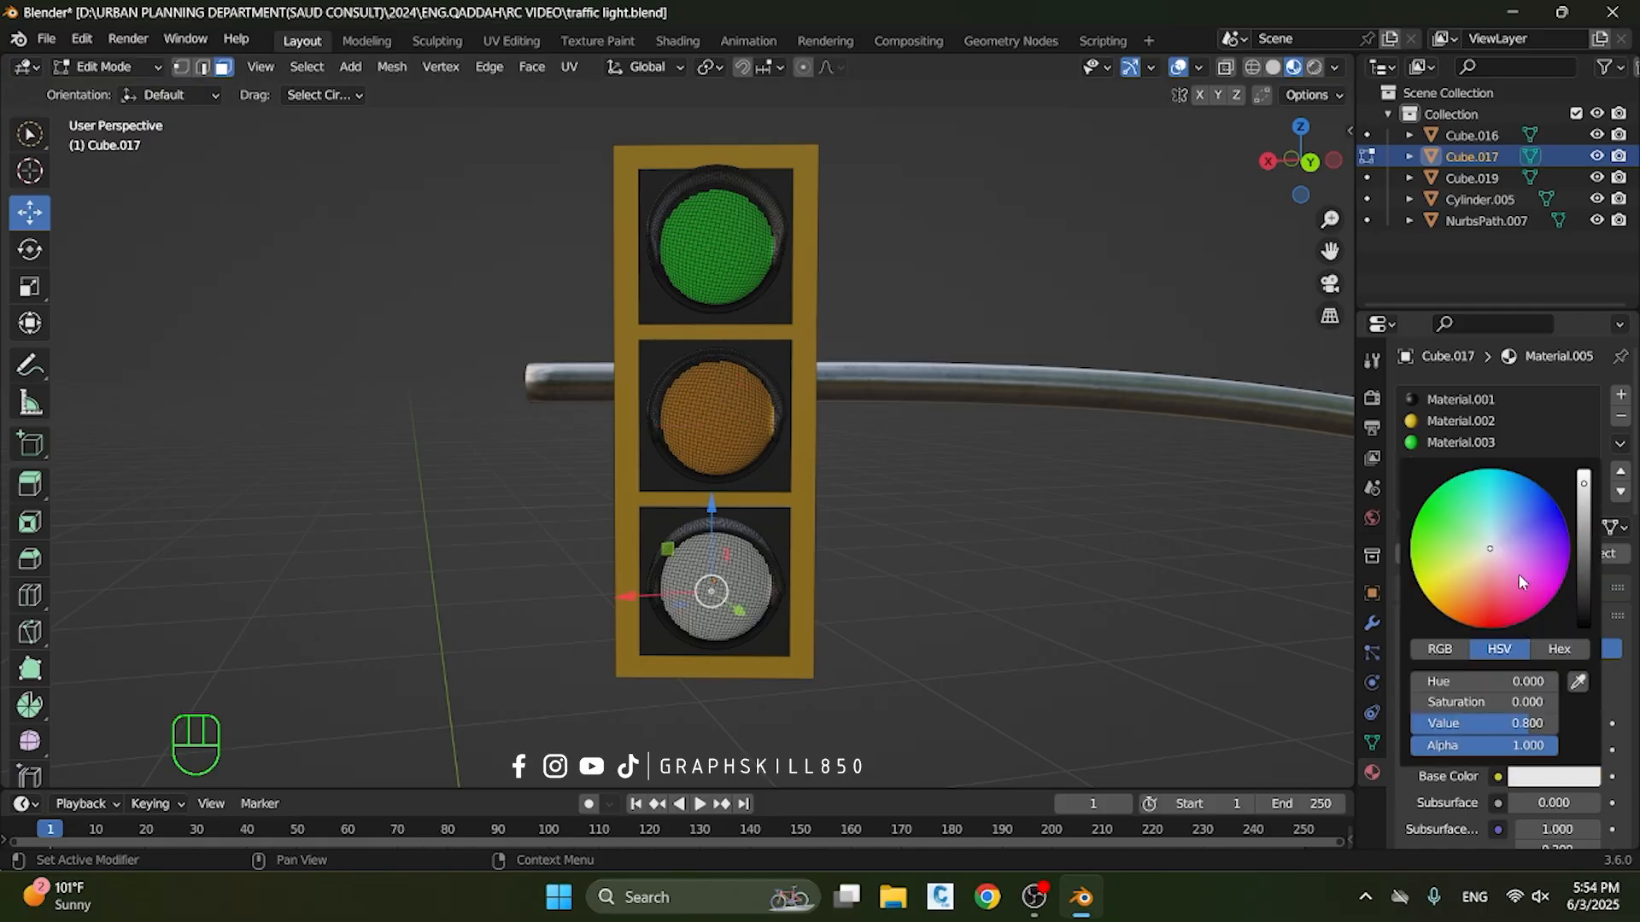
drag(1514, 575, 1497, 628)
scroll(579, 433, down, 3)
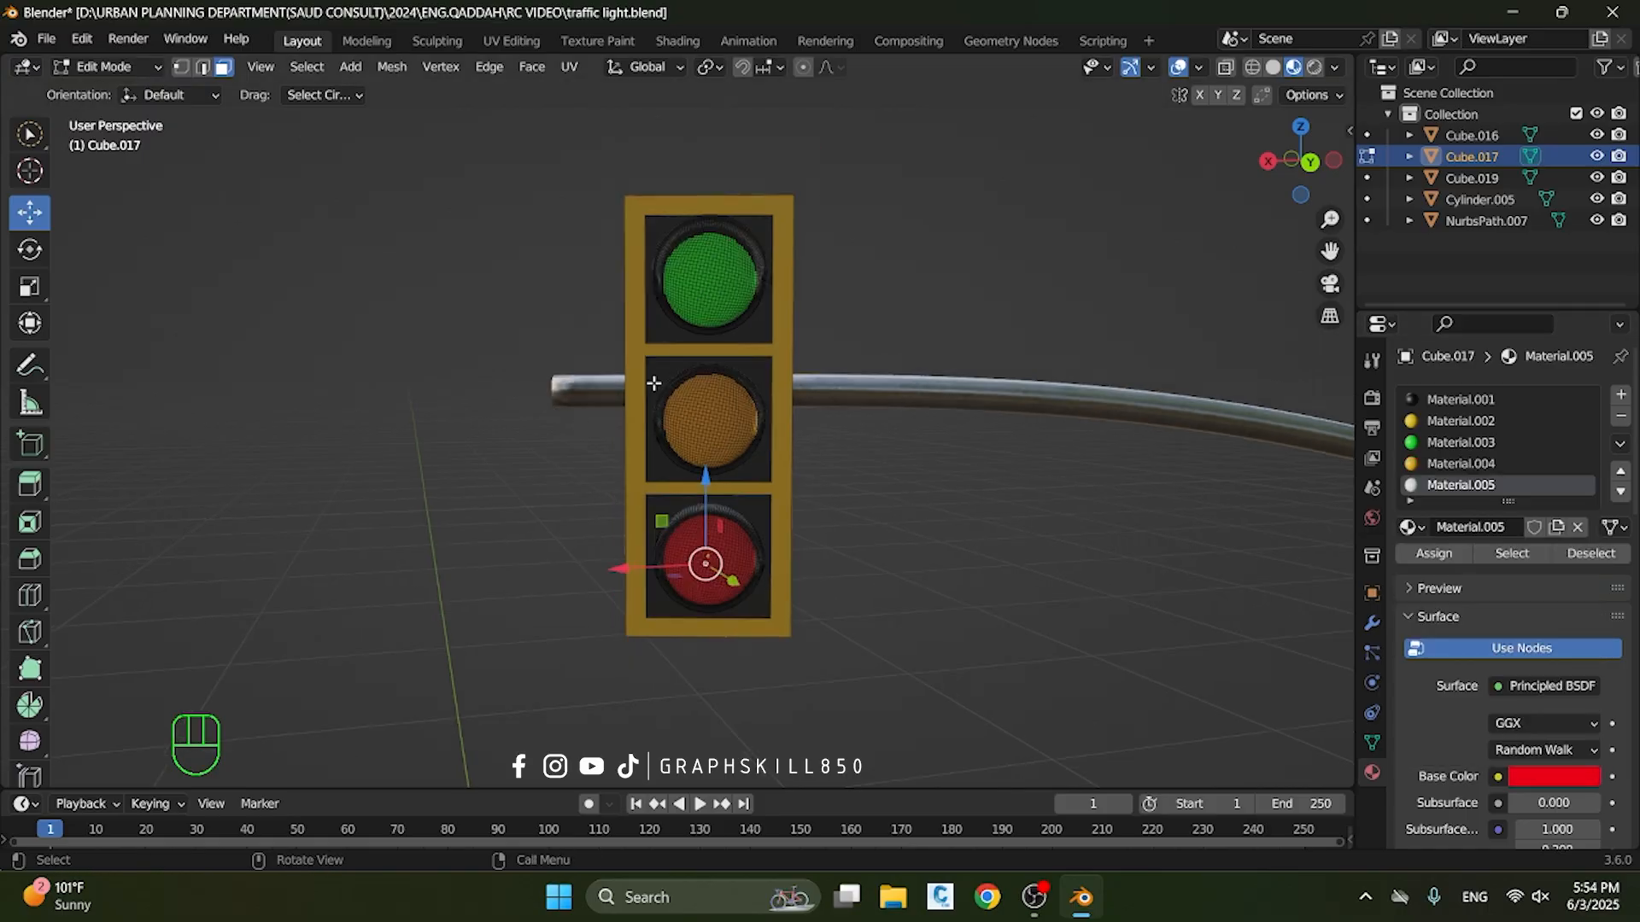
scroll(656, 380, up, 4)
key(Tab)
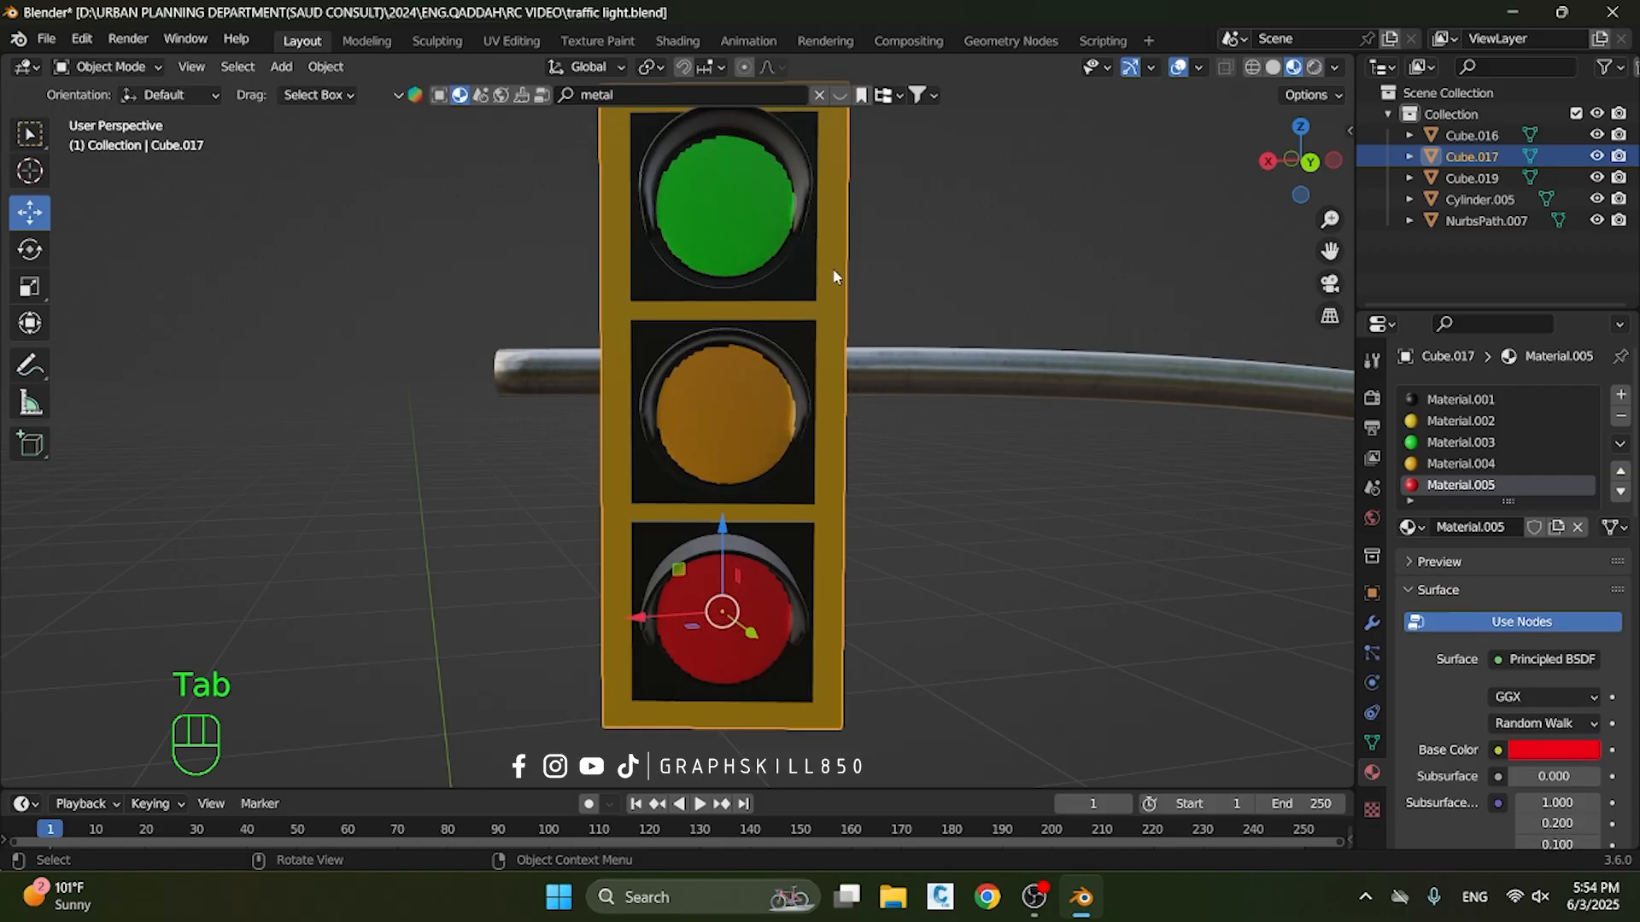
Darken the base color of Material.005 to a value of 0.130 and deselect the signal head
scroll(689, 382, down, 6)
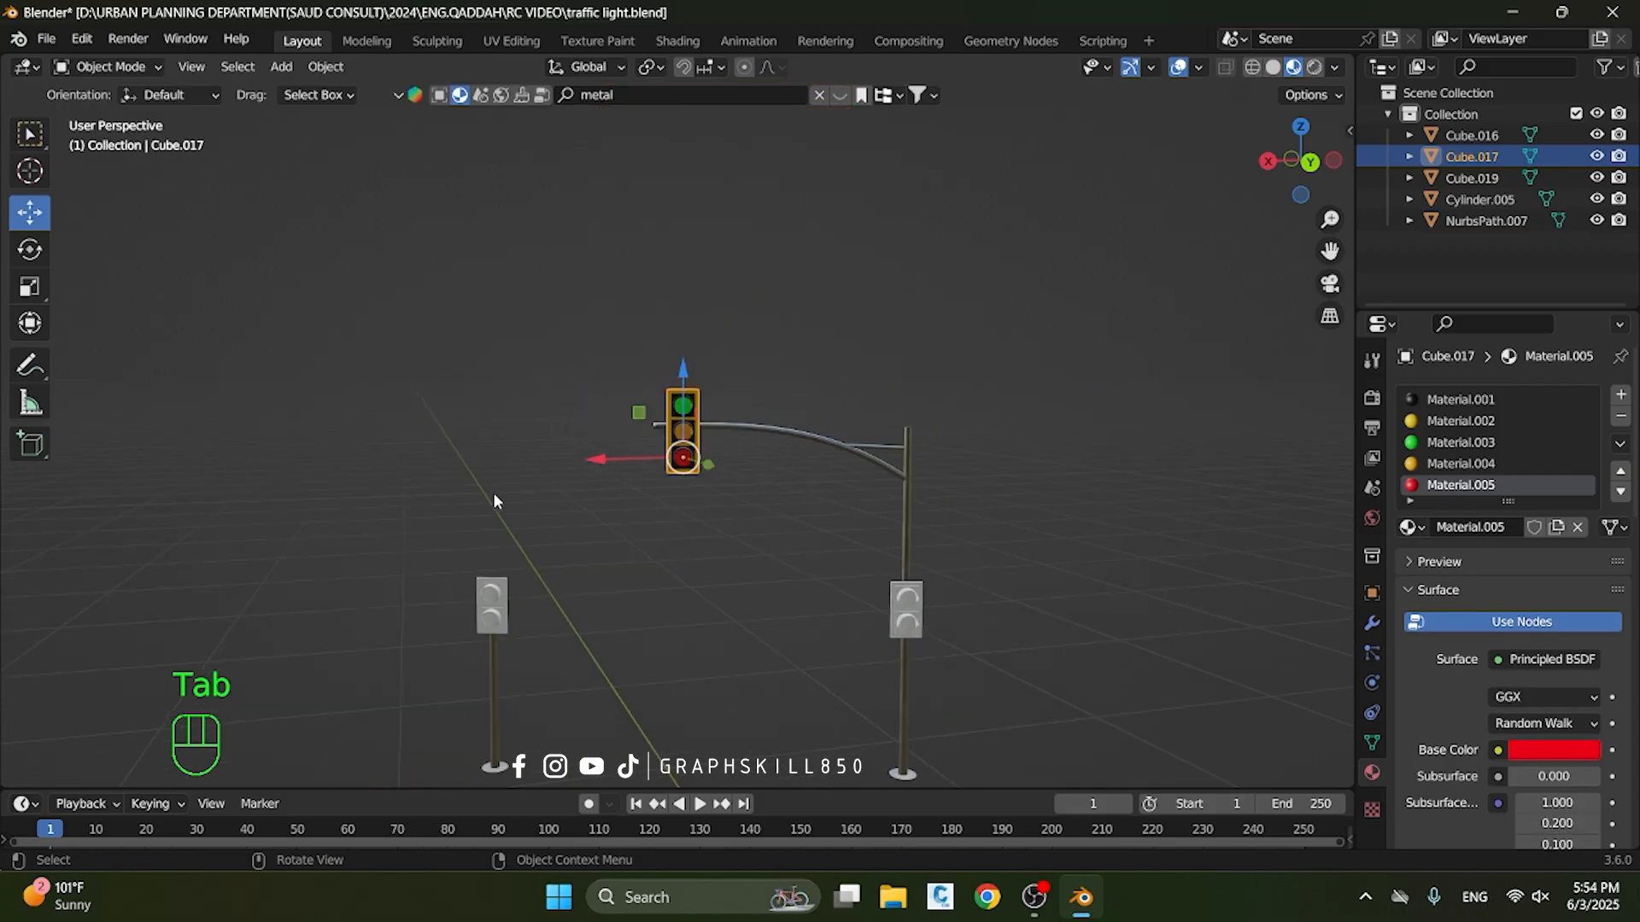
scroll(665, 525, up, 2)
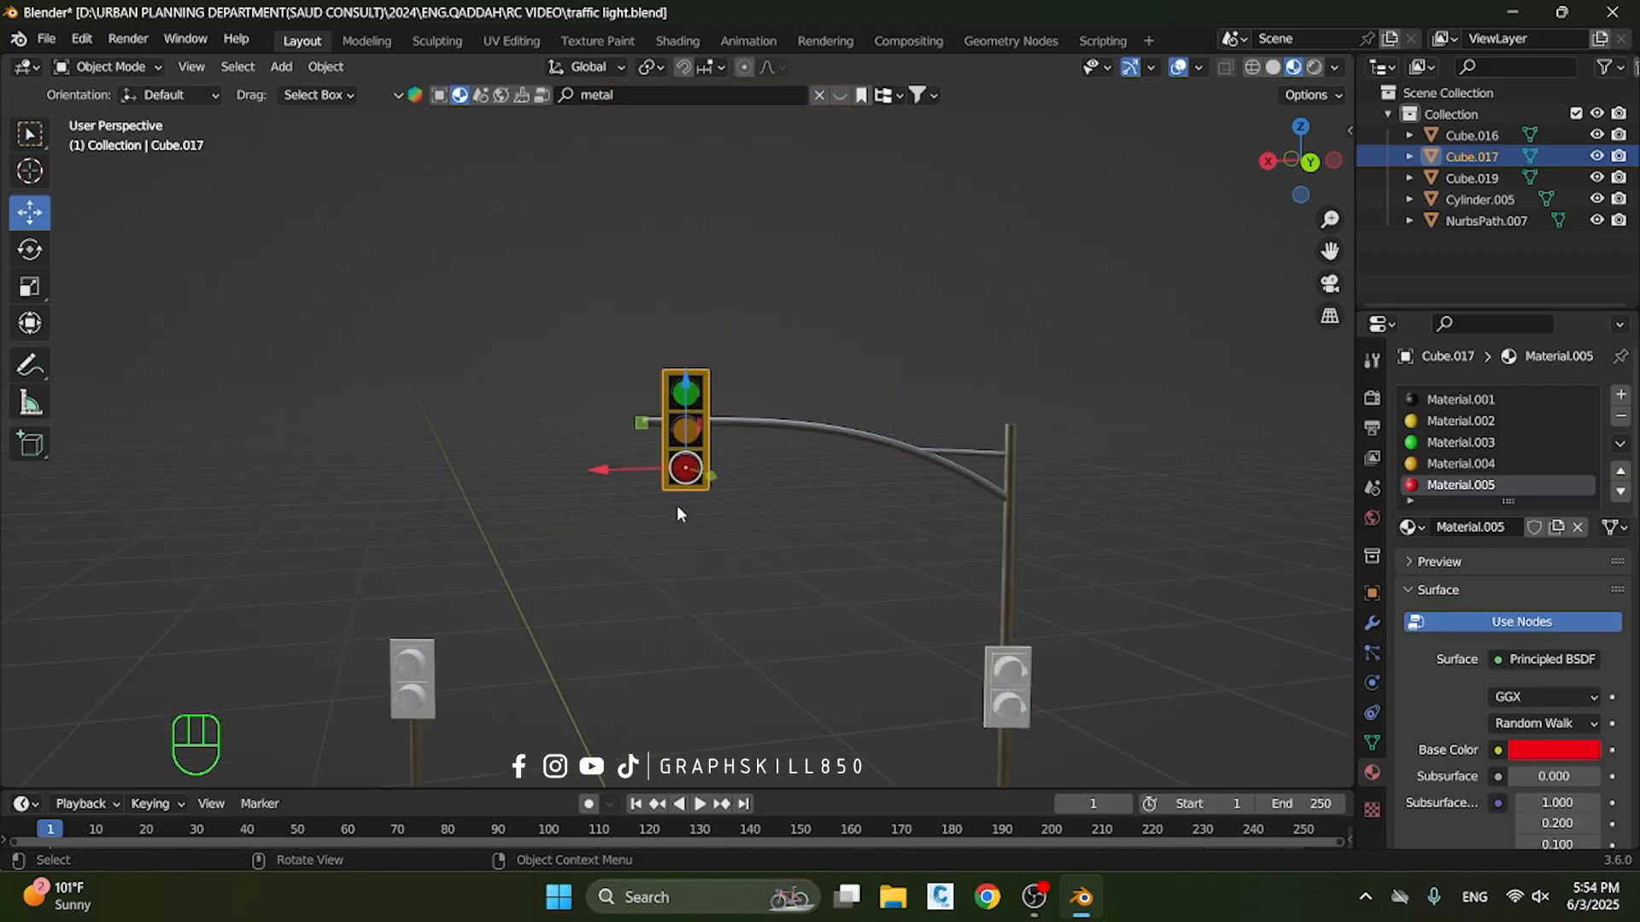
scroll(676, 505, up, 3)
click(1520, 750)
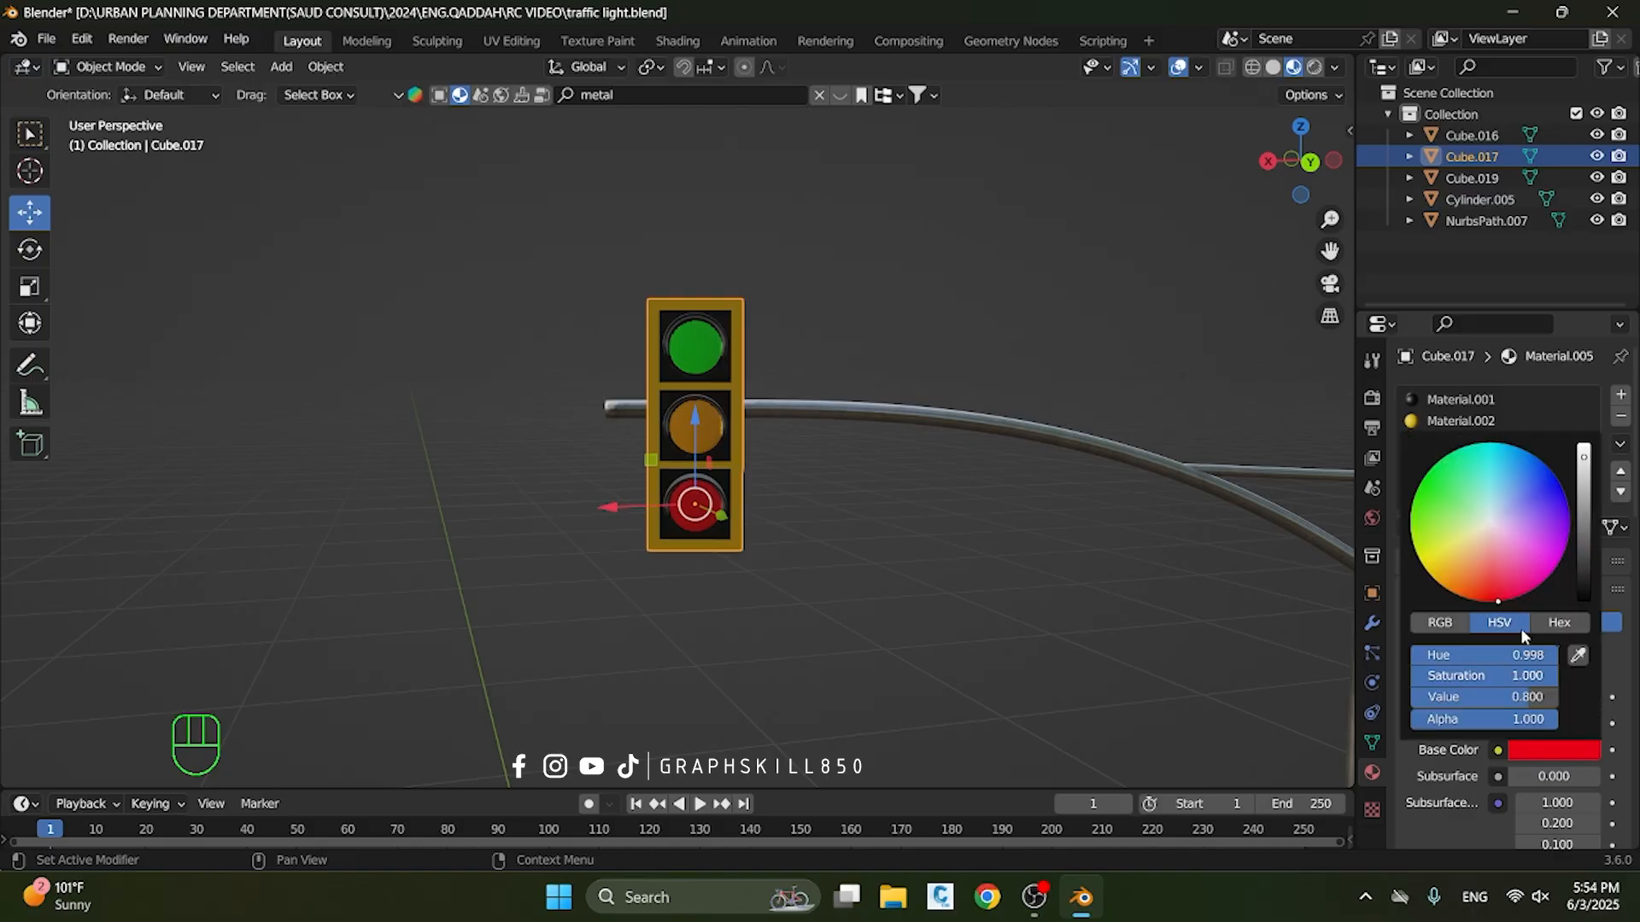
drag(1520, 697, 1443, 697)
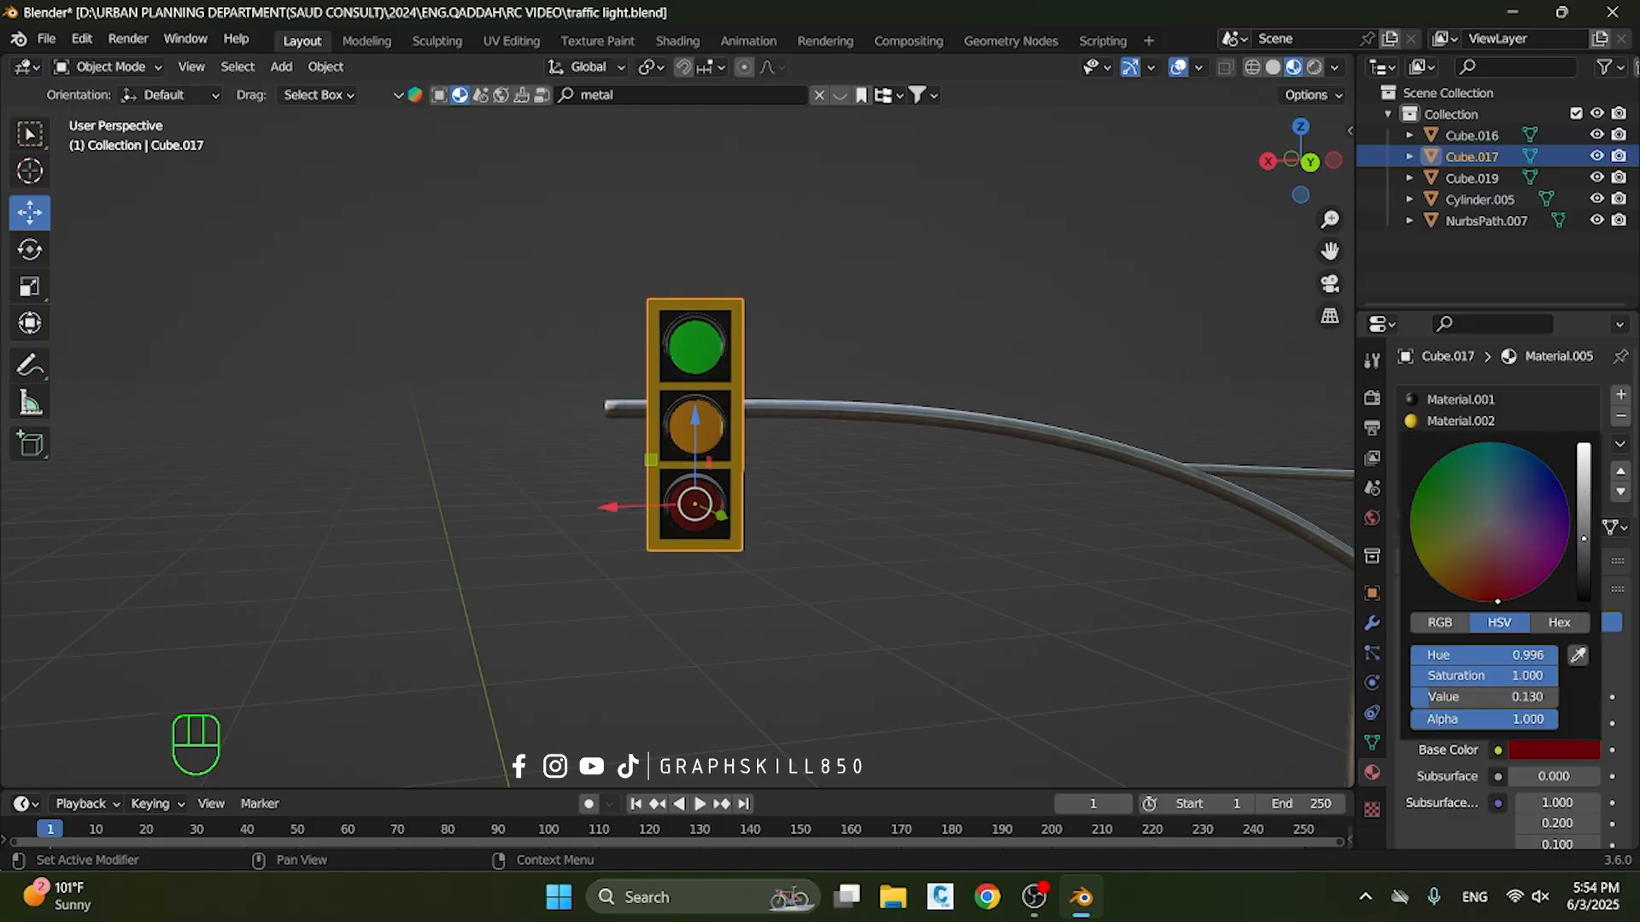
click(780, 659)
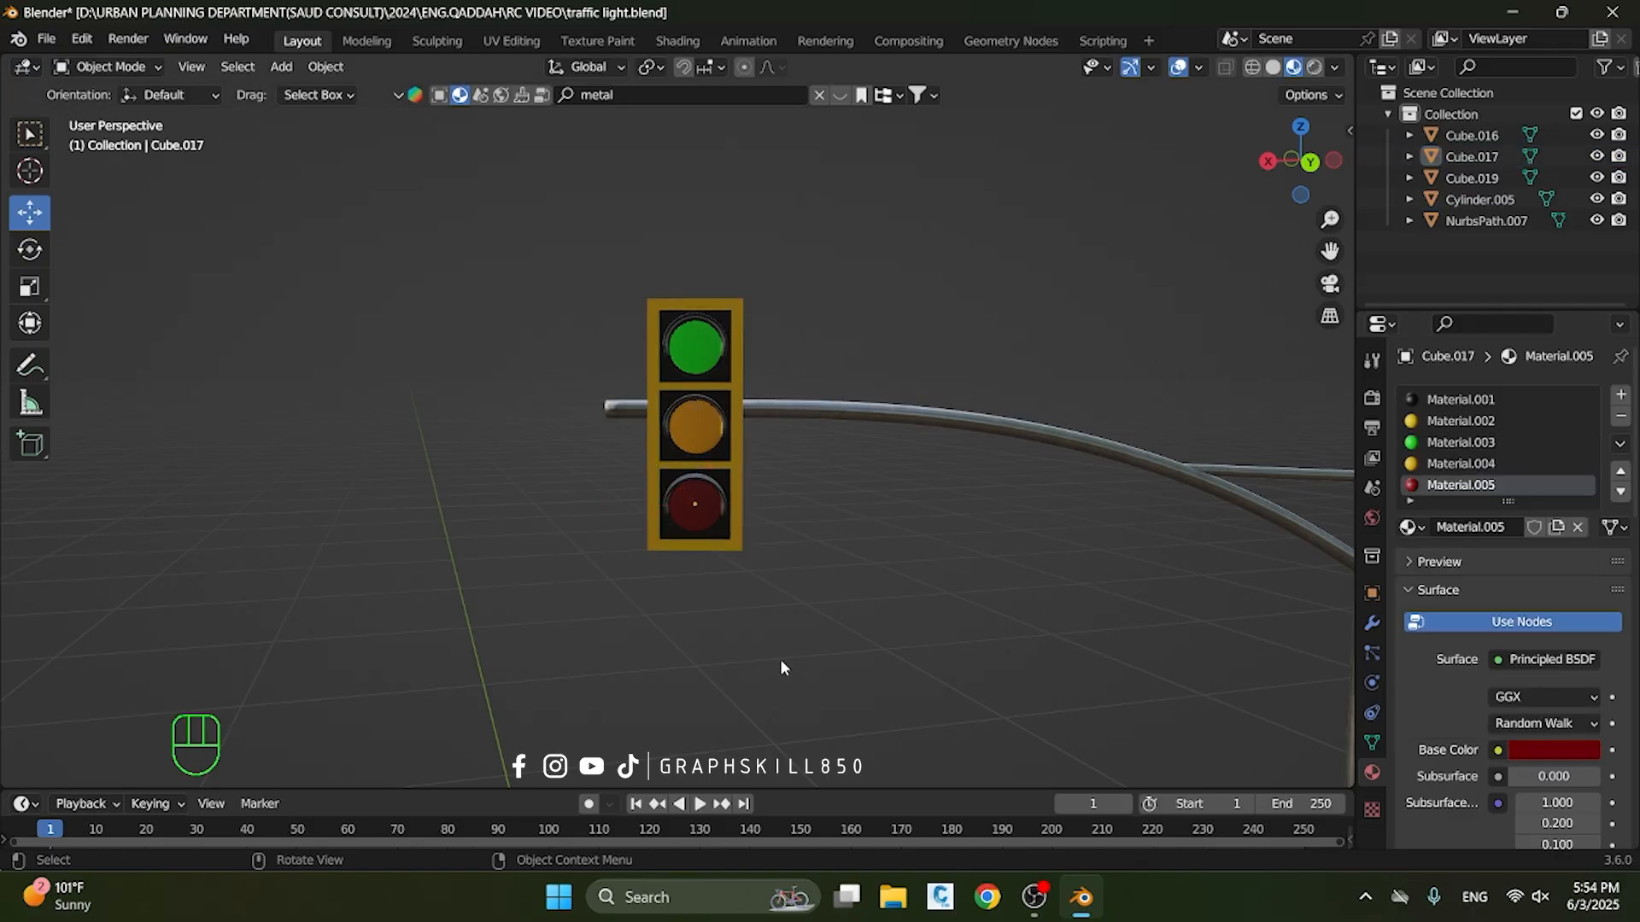
Reselect the three-lamp signal head and darken the base color of Material.004 to a dim orange-brown
click(692, 423)
click(1479, 464)
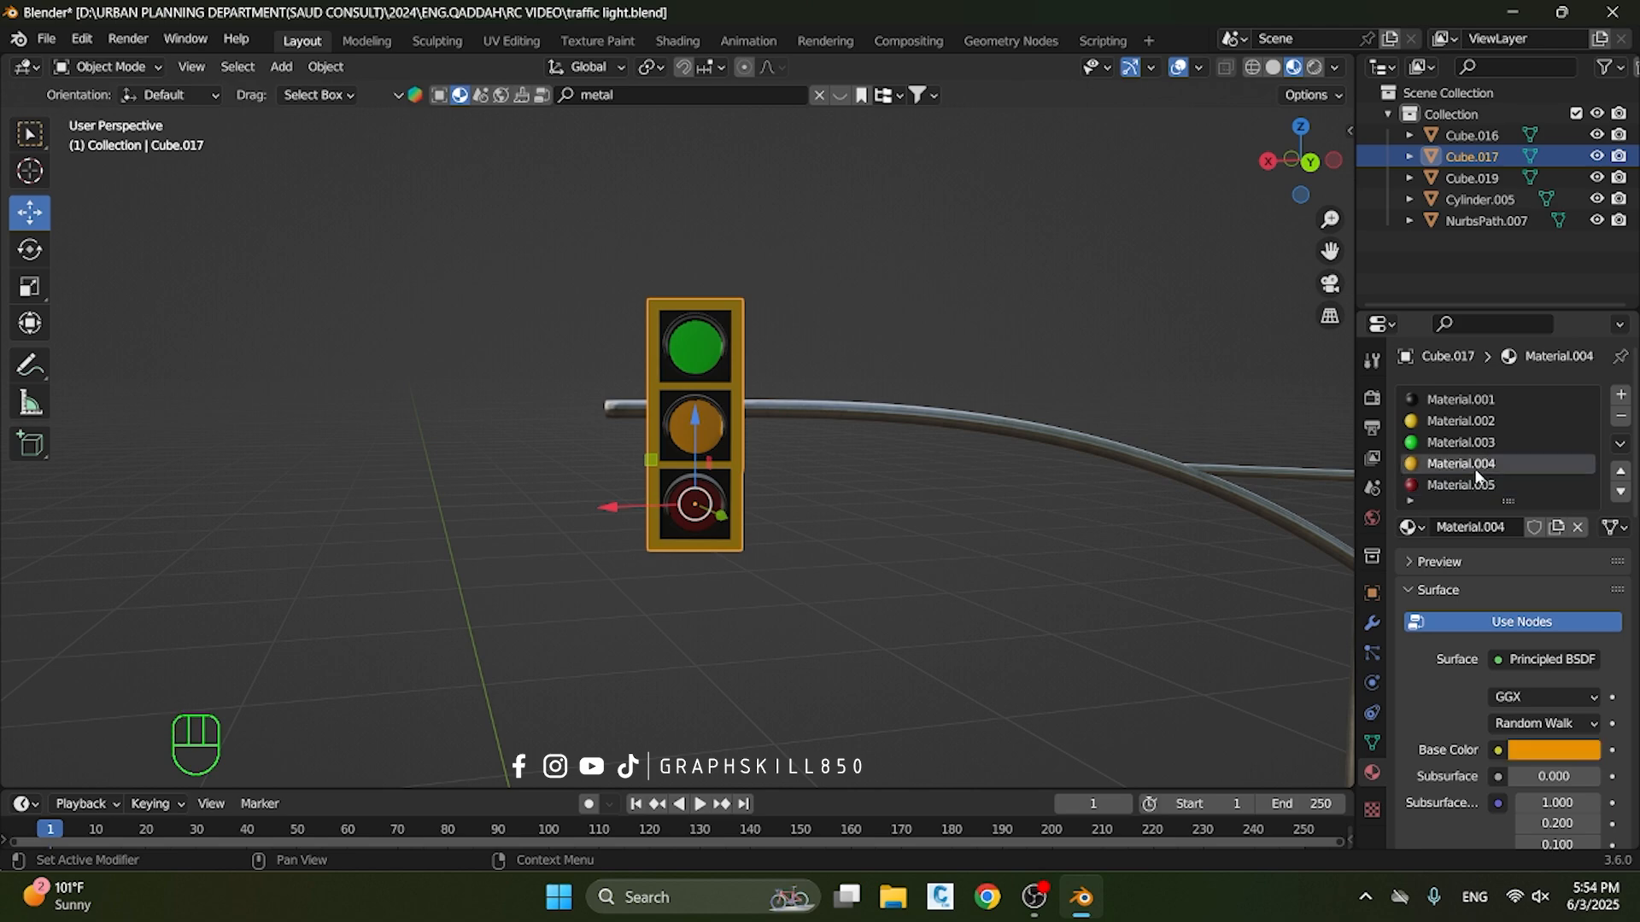
click(1533, 758)
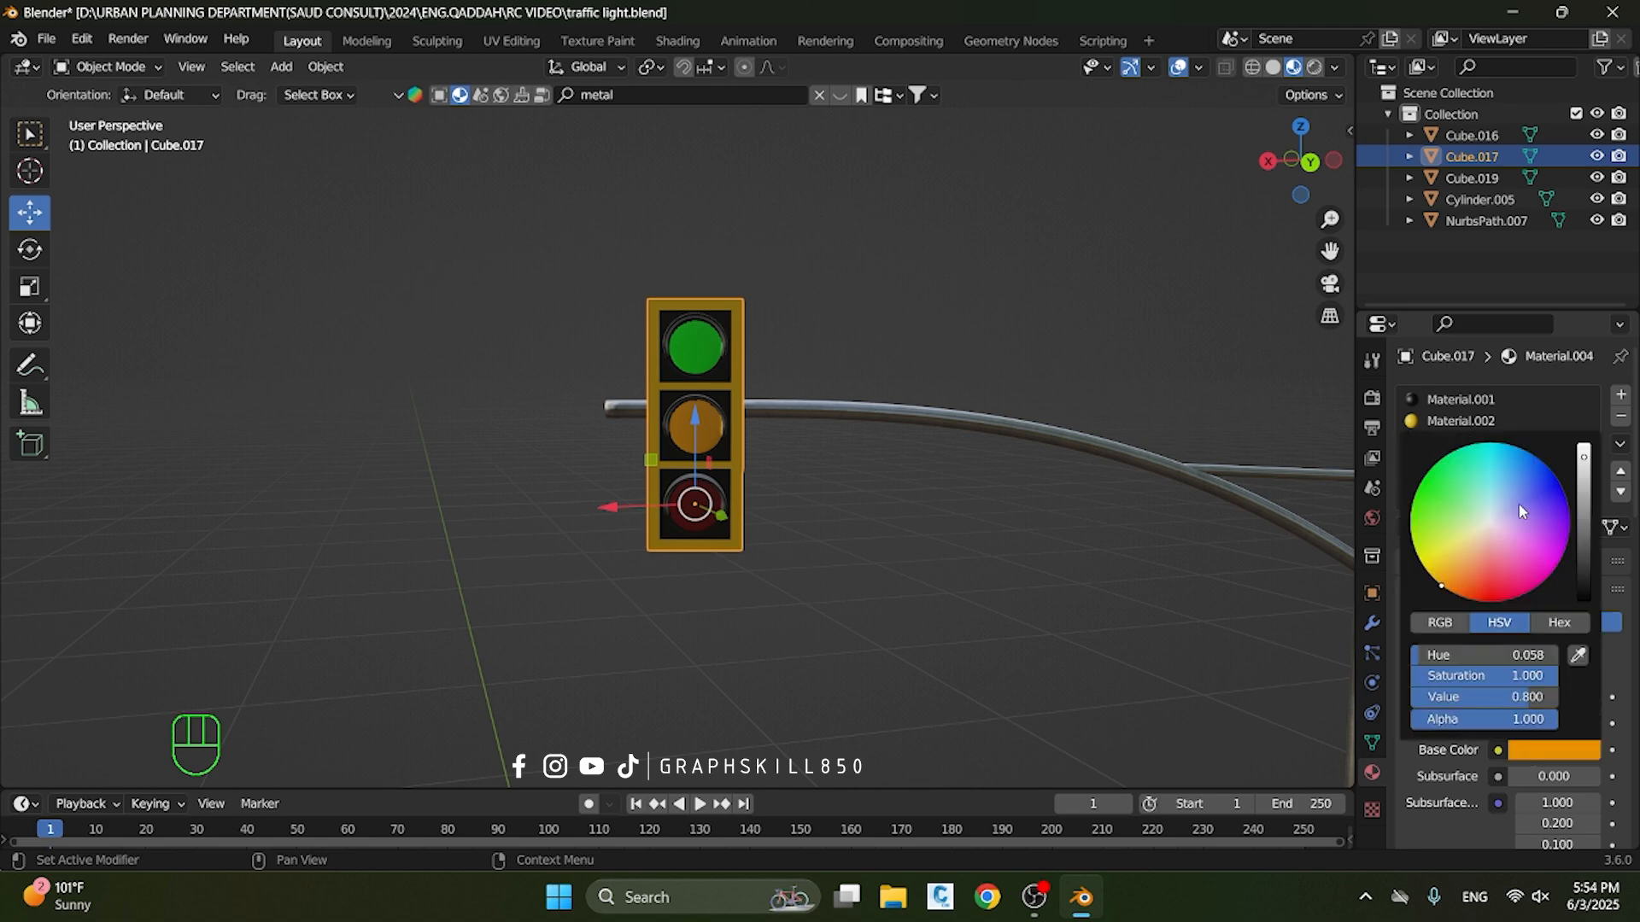
drag(1586, 476, 1583, 519)
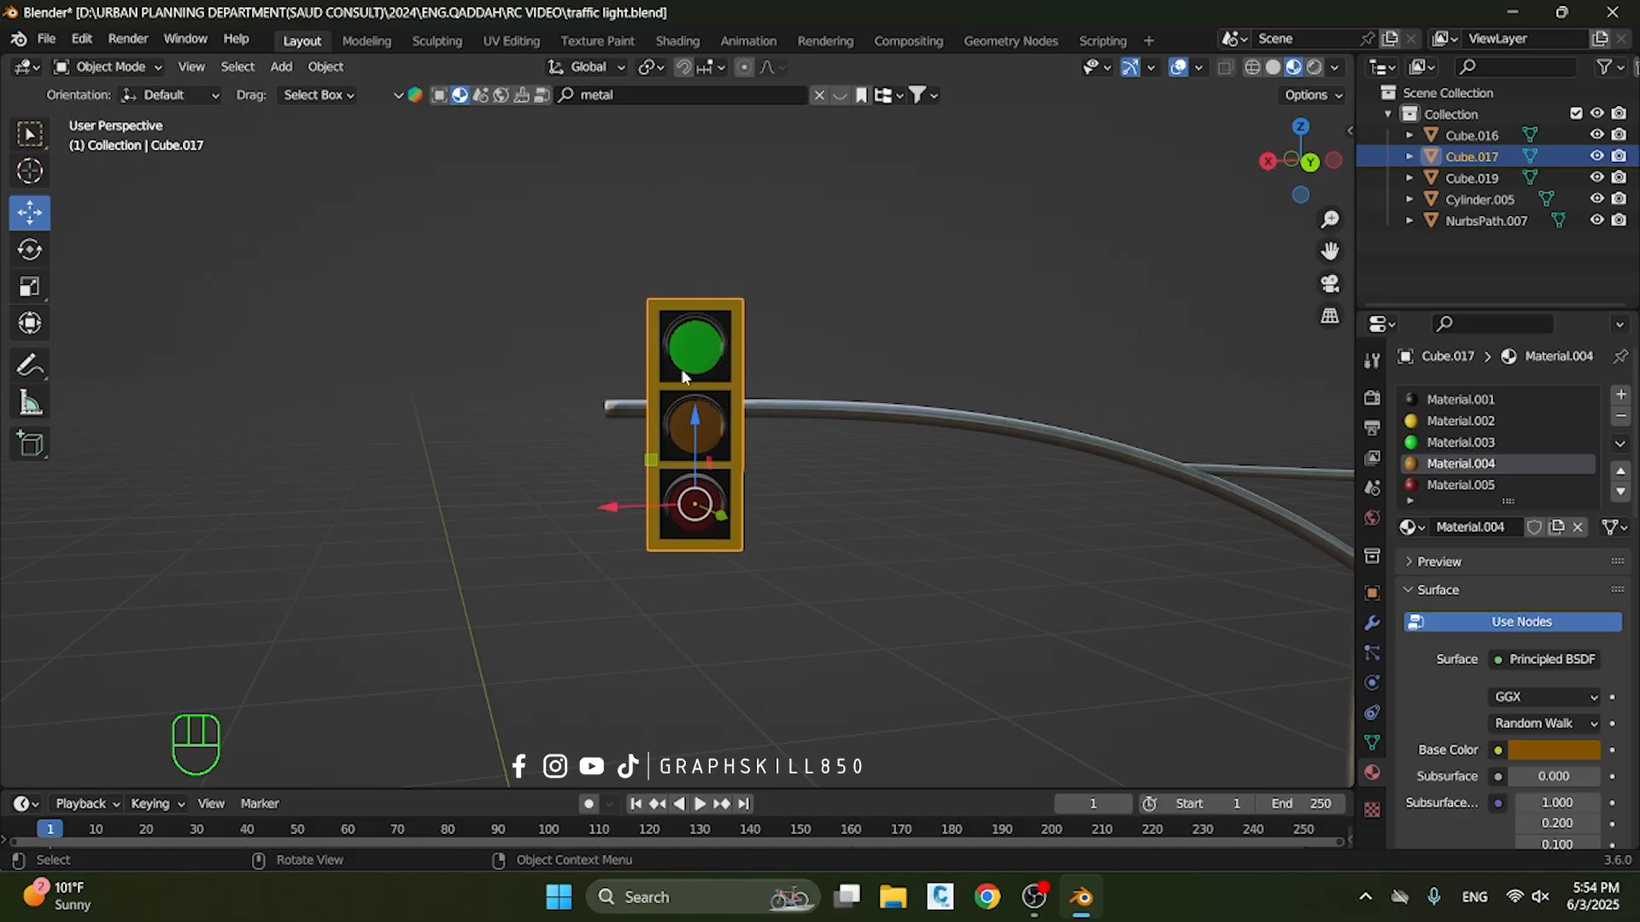
scroll(683, 376, down, 3)
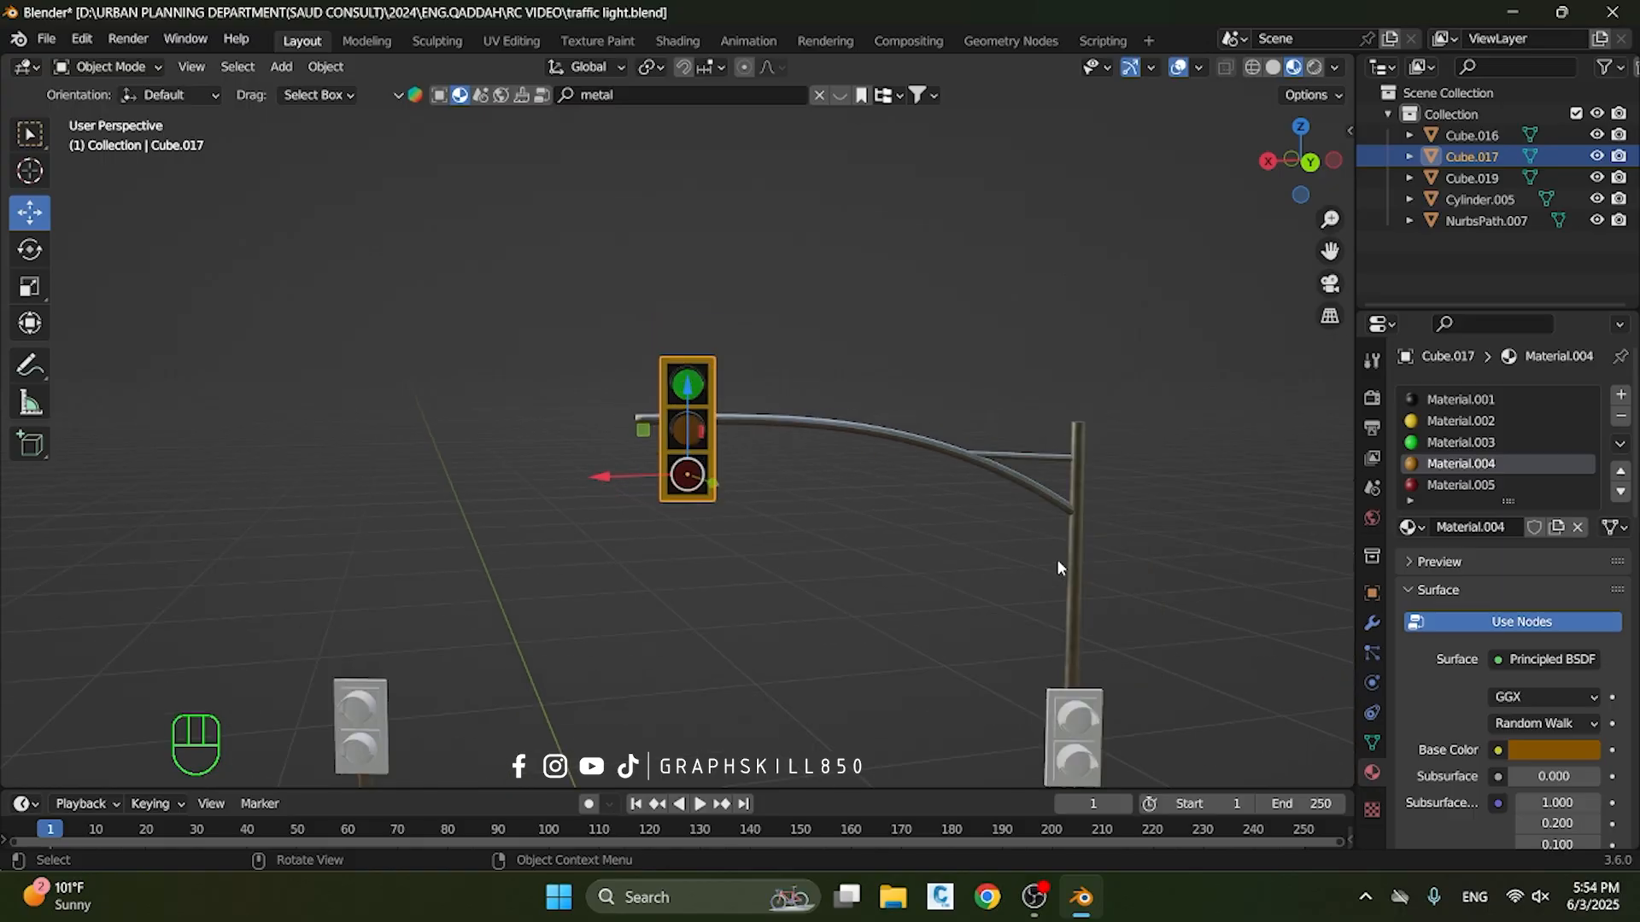
Give Material.003 a green emission color with an emission strength of 5.700 and save the file
click(1462, 444)
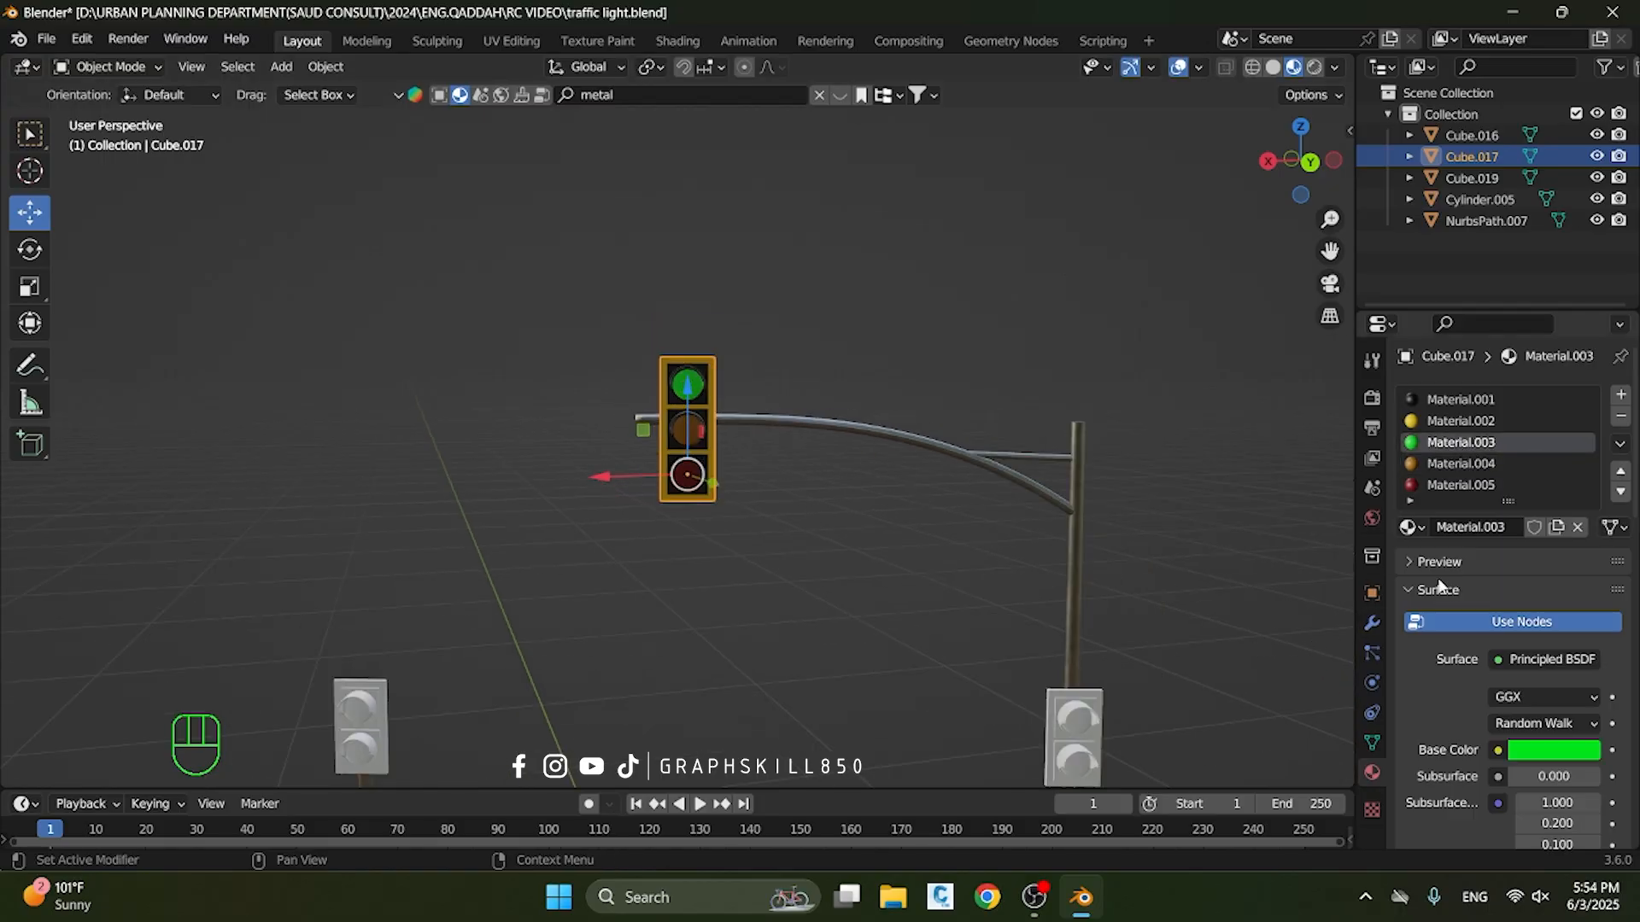
scroll(1486, 649, down, 10)
scroll(1516, 700, down, 5)
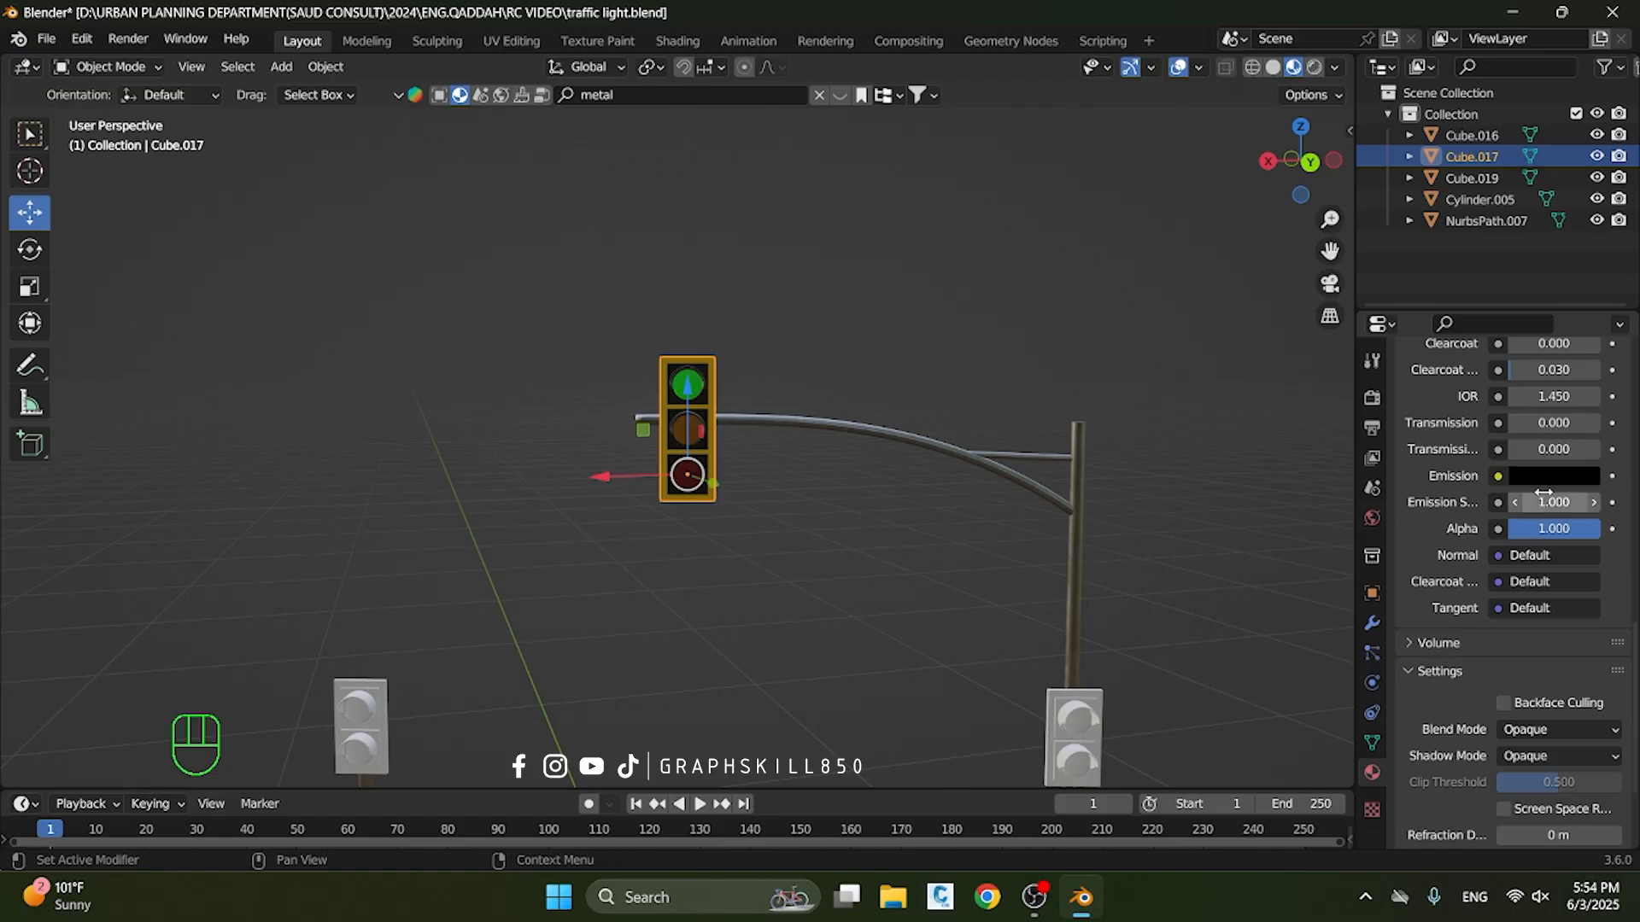
click(1552, 476)
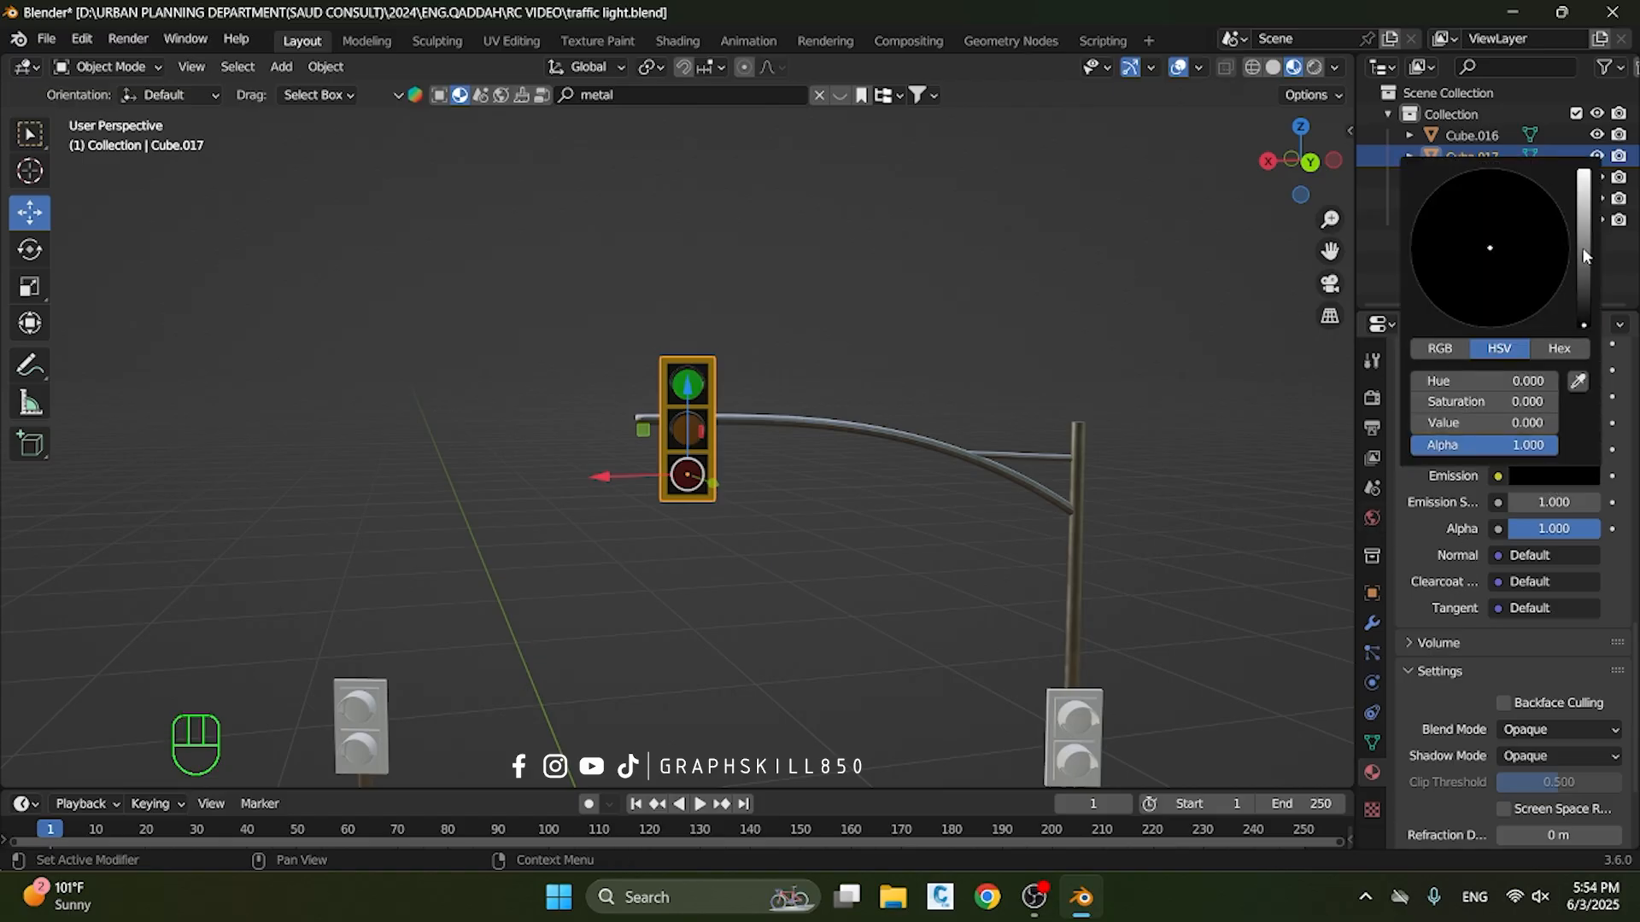
drag(1584, 255, 1583, 209)
click(1420, 208)
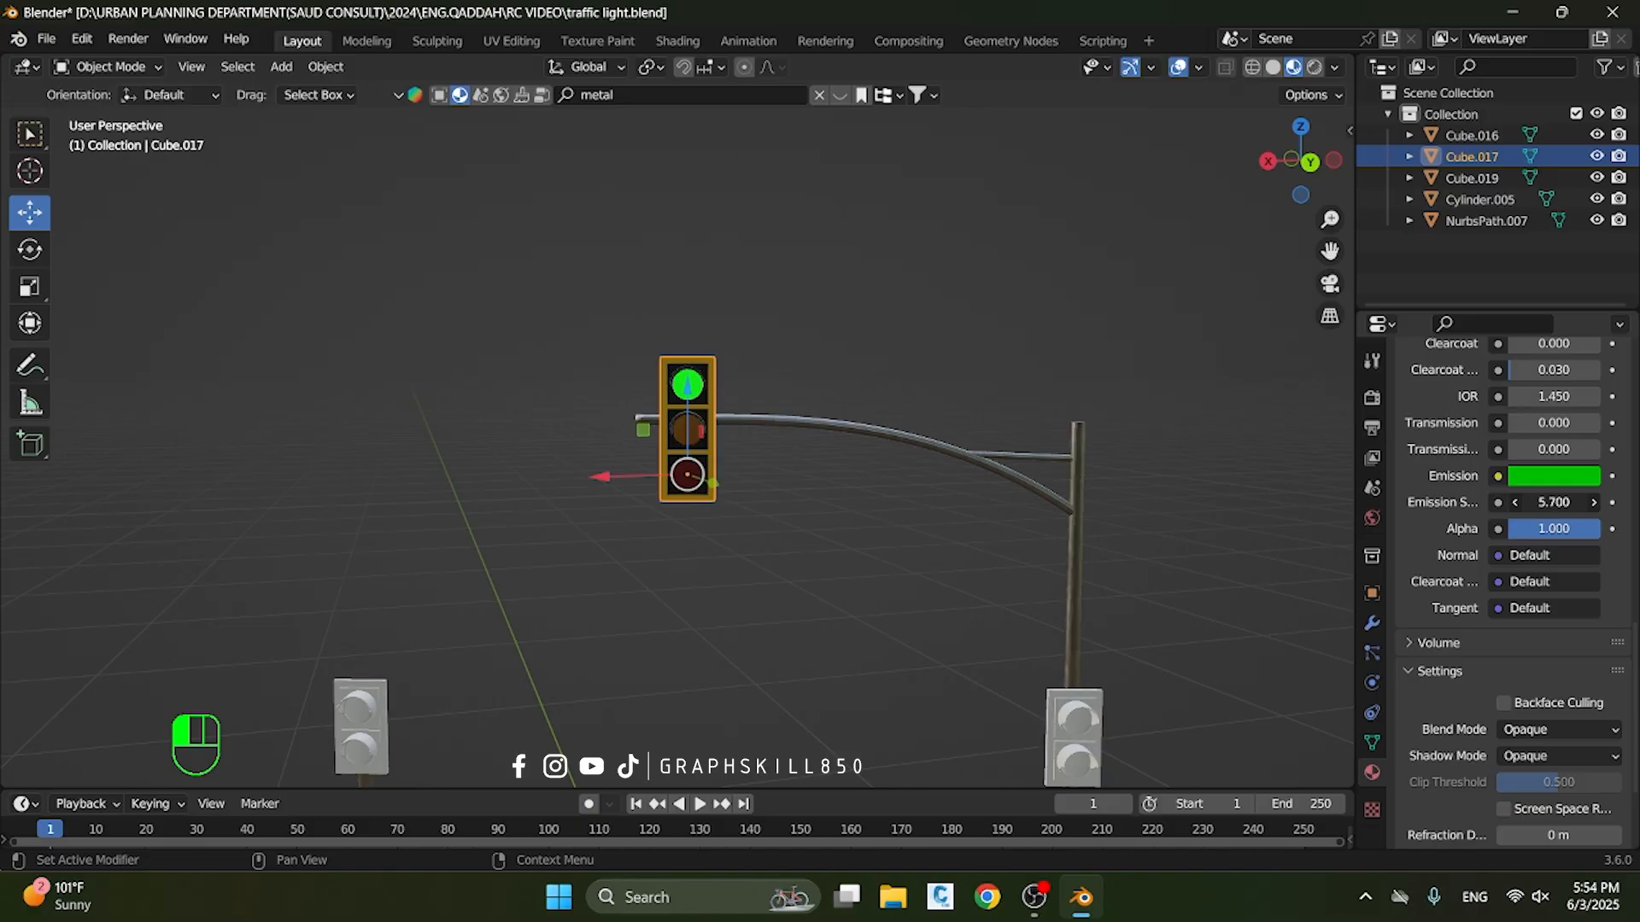
mouse_move(697, 533)
middle_down()
mouse_move(471, 531)
mouse_move(728, 534)
mouse_move(667, 545)
mouse_move(860, 585)
mouse_move(681, 531)
mouse_move(708, 529)
middle_up()
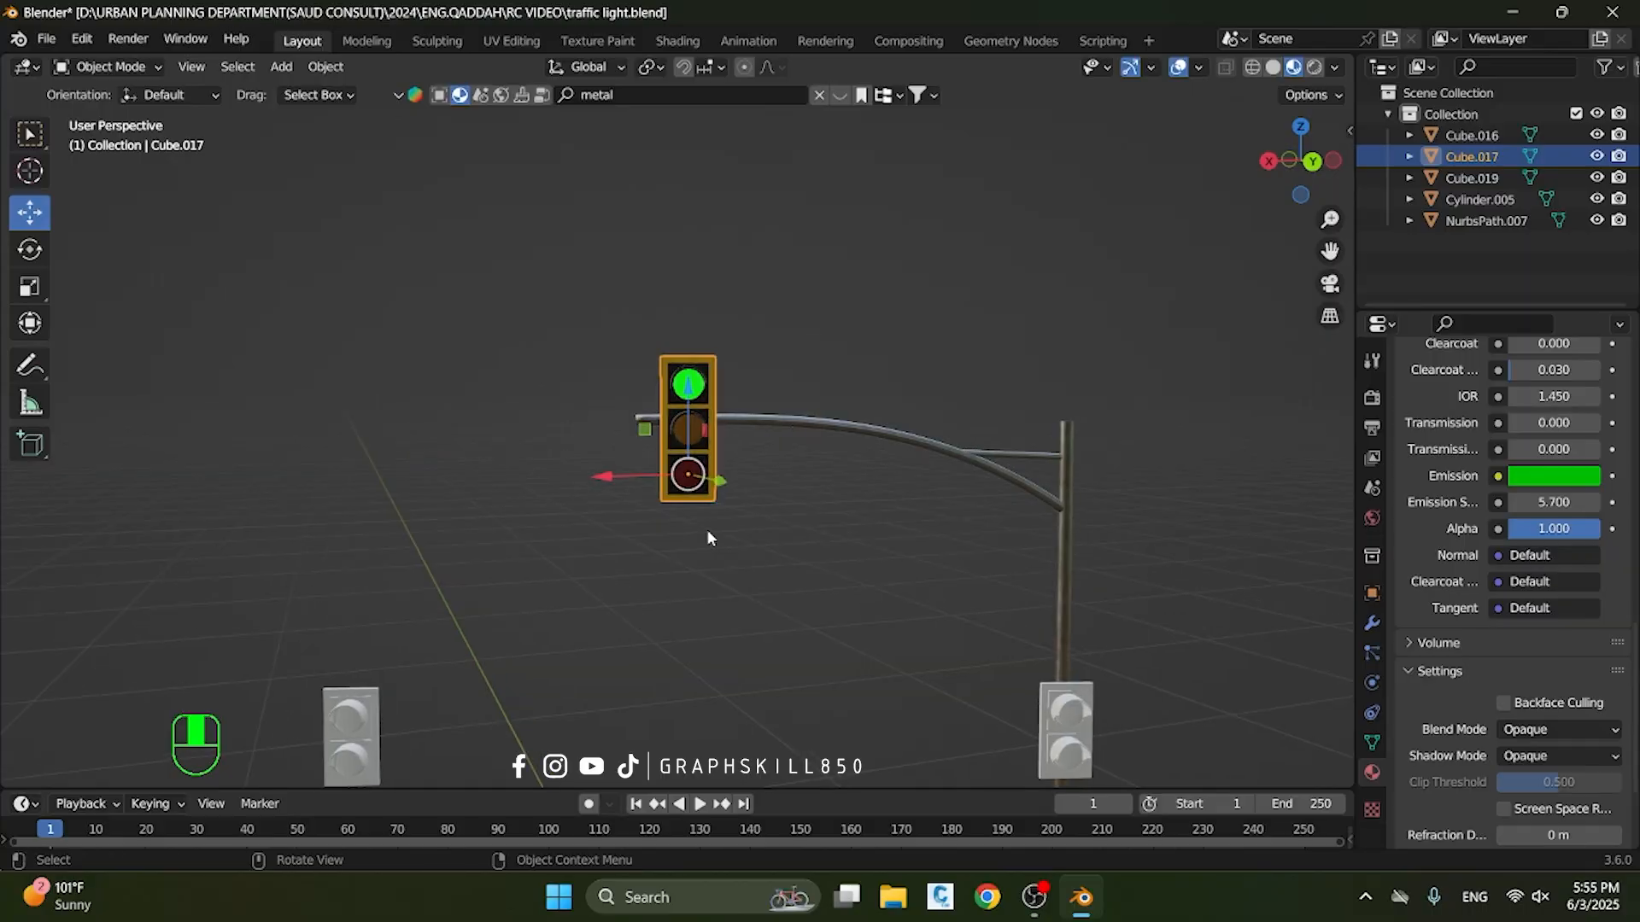
scroll(707, 530, up, 2)
key(ctrl+s)
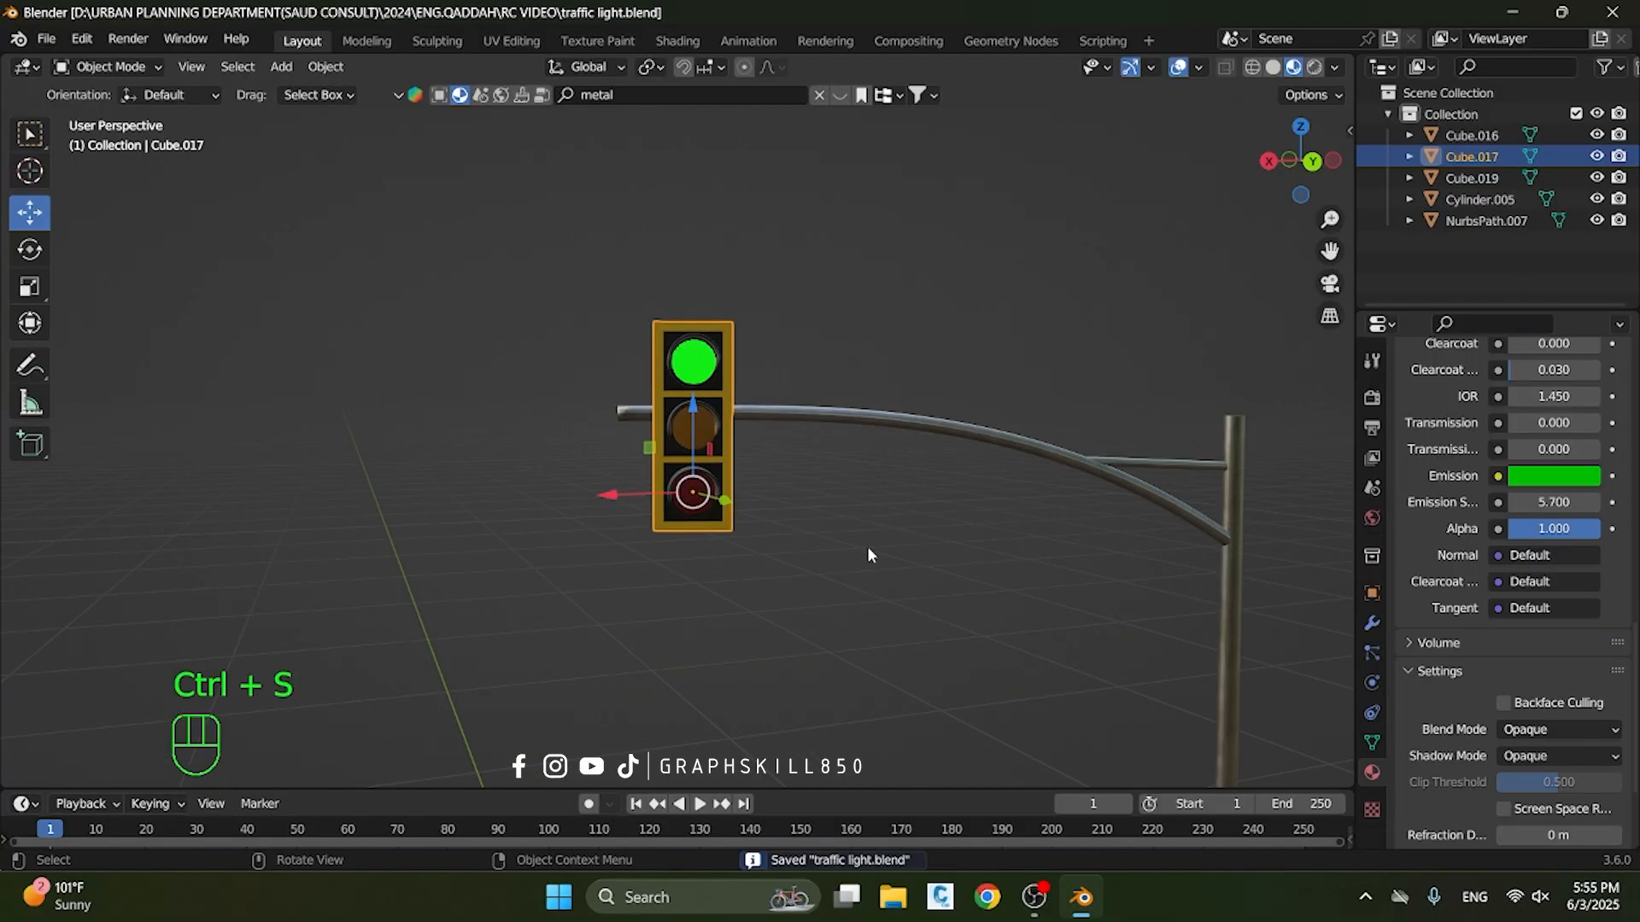
Select the two-lamp signal head on the tall pole, Cube.016, and apply the existing Material.001 to it
click(854, 561)
scroll(740, 529, down, 3)
shift+middle_drag(839, 638, 547, 495)
scroll(655, 595, up, 4)
shift+middle_drag(655, 595, 671, 589)
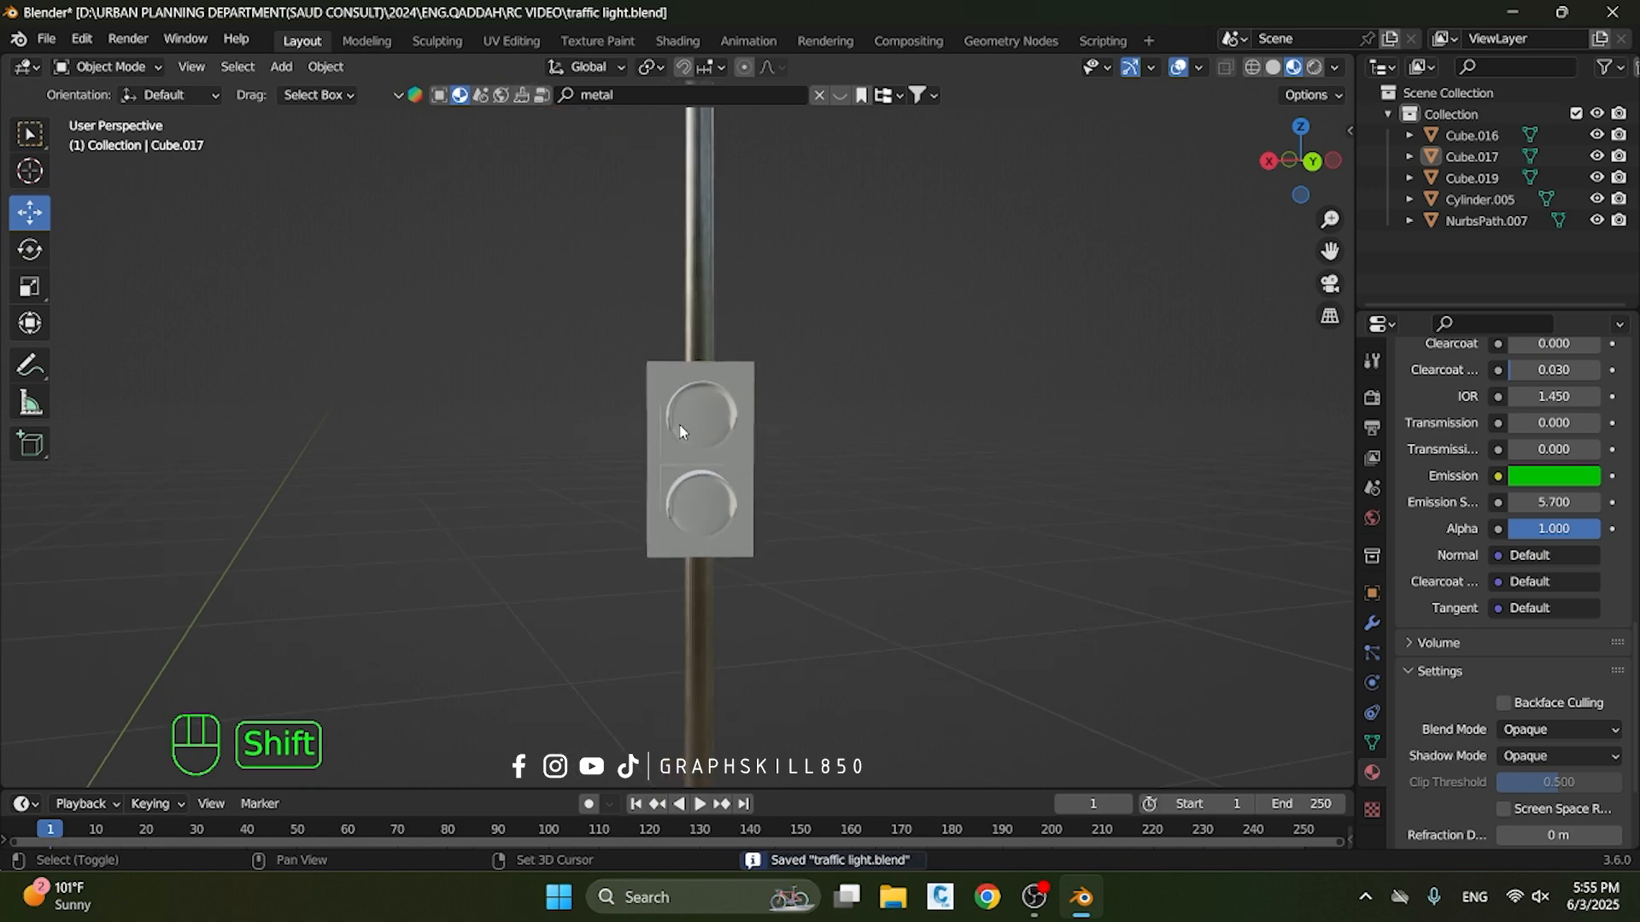
scroll(674, 432, up, 2)
click(714, 424)
key(Tab)
key(Tab)
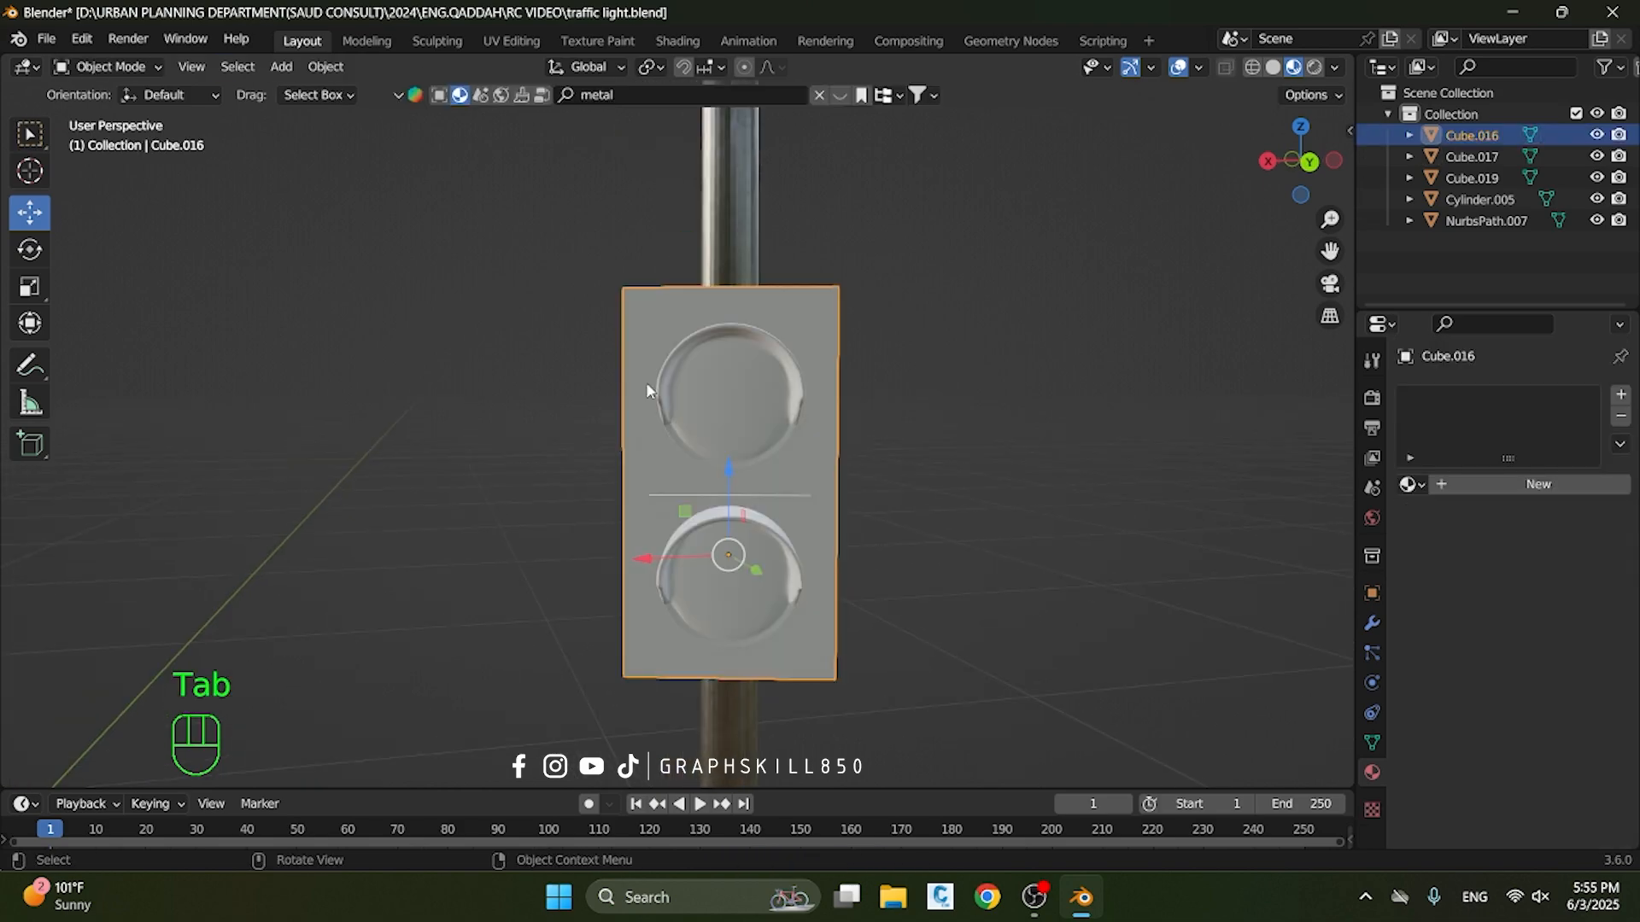
click(1413, 485)
click(1234, 557)
In Edit Mode, select the linked frame faces of Cube.016 and assign Material.002 to them in a second slot
key(Tab)
key(l)
middle_drag(527, 384, 583, 411)
click(1620, 396)
click(1413, 528)
click(1235, 621)
click(1434, 553)
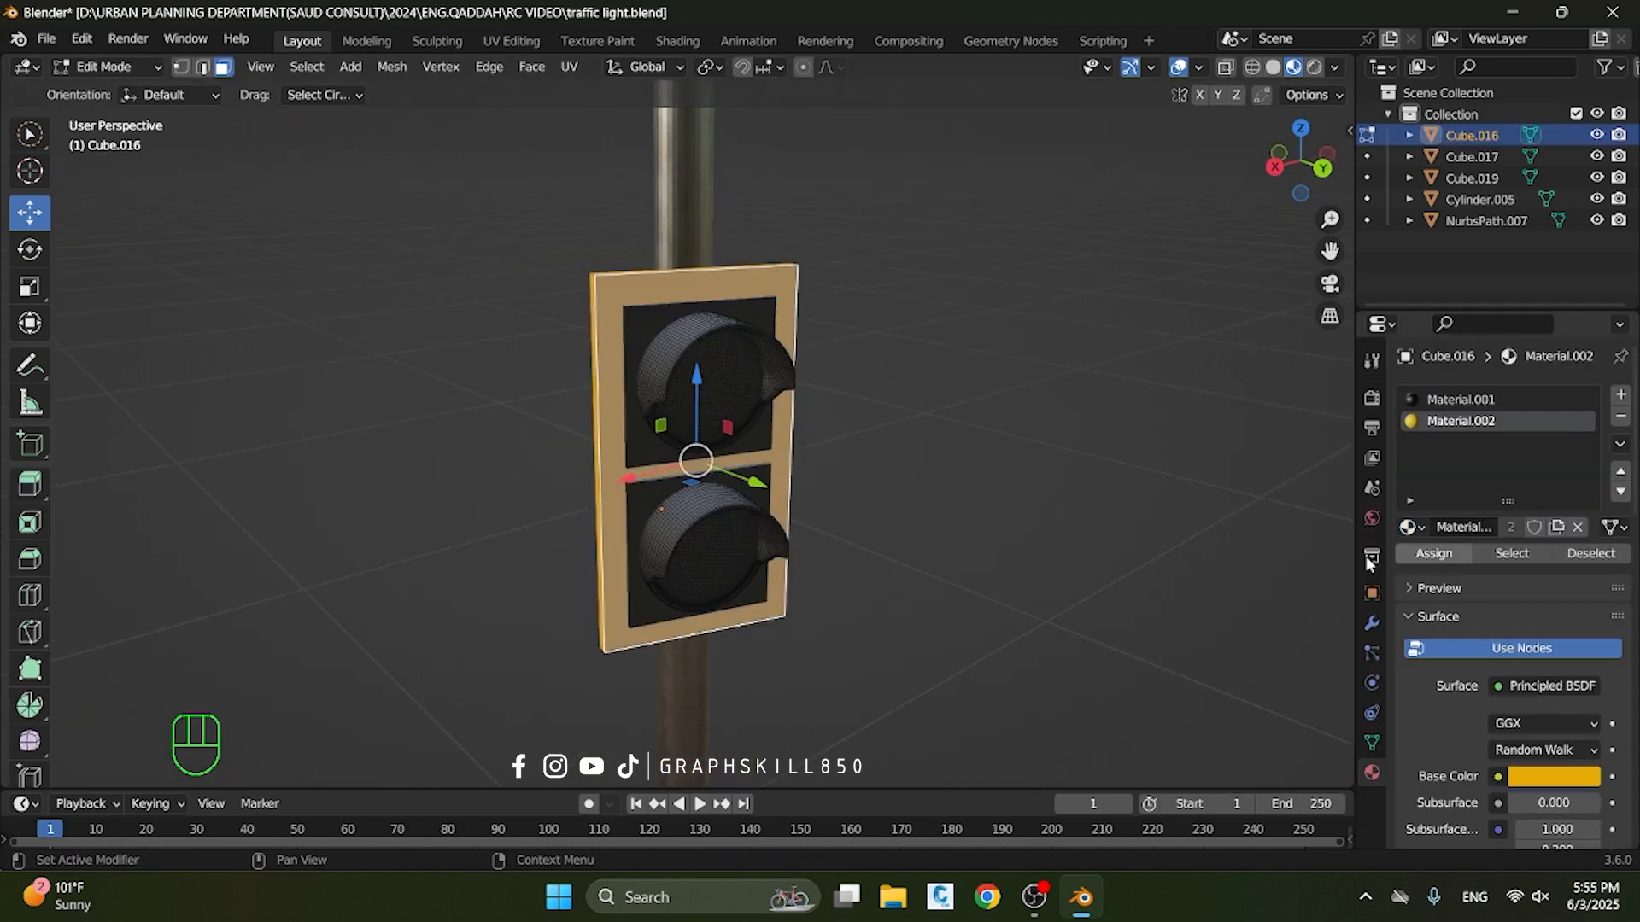
click(1411, 527)
Circle-select the upper lens faces of Cube.016 with a radius of 170
scroll(678, 454, up, 2)
middle_drag(741, 474, 616, 369)
click(29, 171)
key(w)
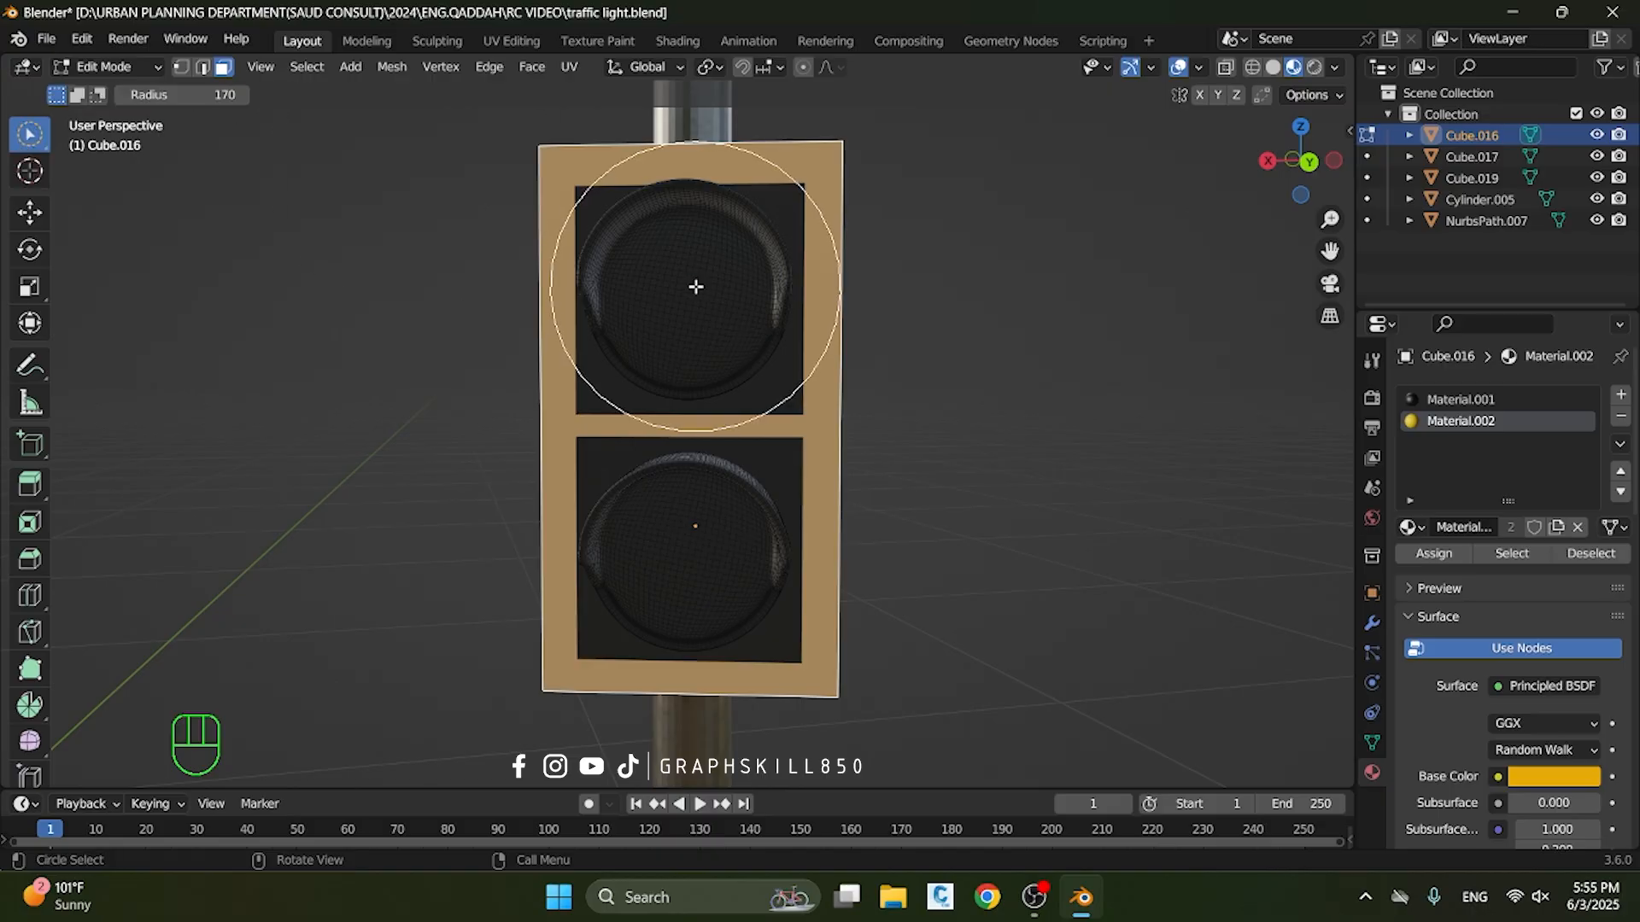
key(KP_Subtract)
key(KP_9)
scroll(544, 431, up, 3)
shift+middle_drag(544, 431, 746, 330)
scroll(743, 336, up, 1)
shift+click(743, 335)
Add a third material slot to Cube.016 with Material.003 and assign it to the selected upper lens faces
click(1620, 396)
click(1411, 528)
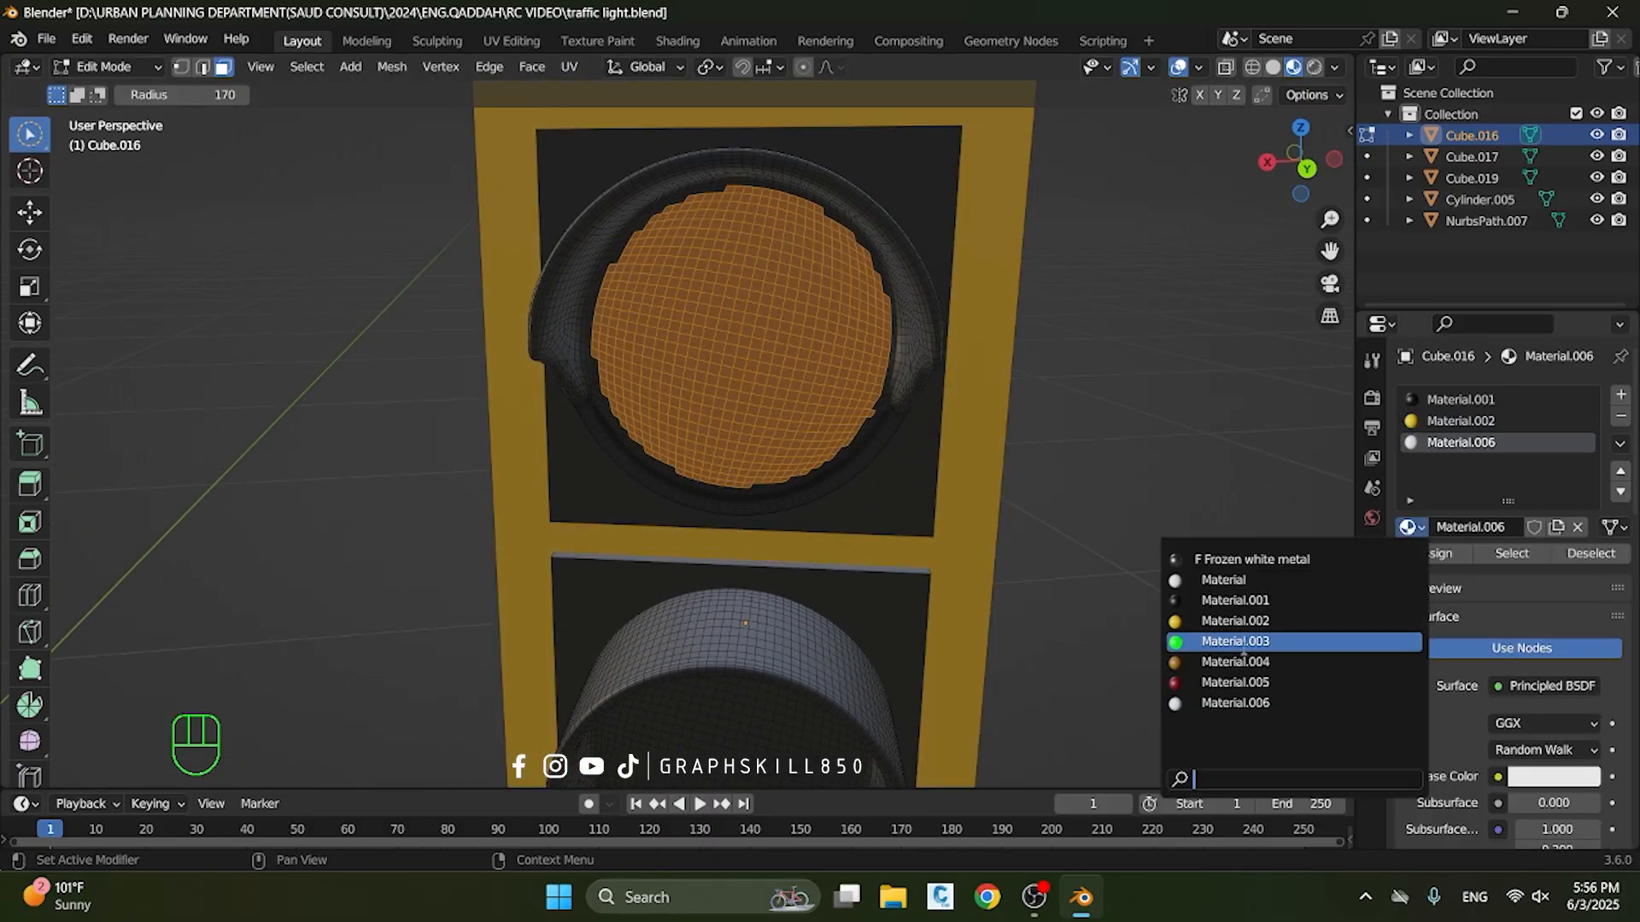
click(1230, 641)
click(1434, 553)
Circle-select the lower lens faces of Cube.016, assign Material.005 to them in a fourth slot, and return to Object Mode
shift+middle_drag(863, 366, 820, 410)
scroll(812, 391, up, 2)
click(811, 391)
click(1620, 396)
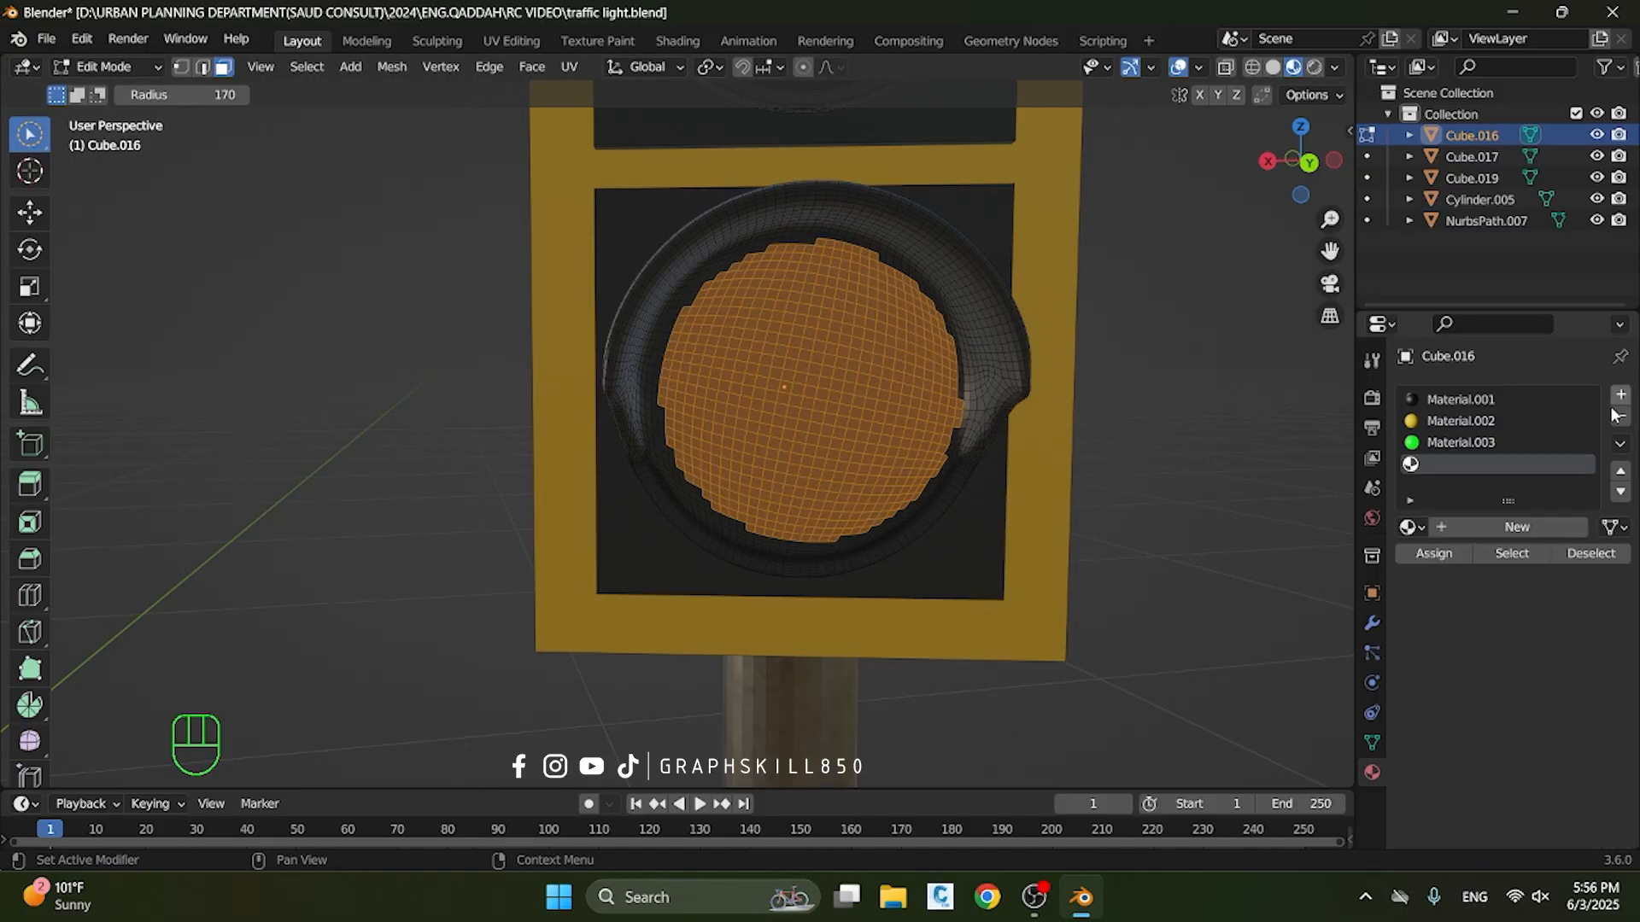
click(1411, 528)
click(1230, 679)
click(1433, 553)
scroll(458, 490, down, 14)
key(Tab)
middle_drag(457, 490, 487, 537)
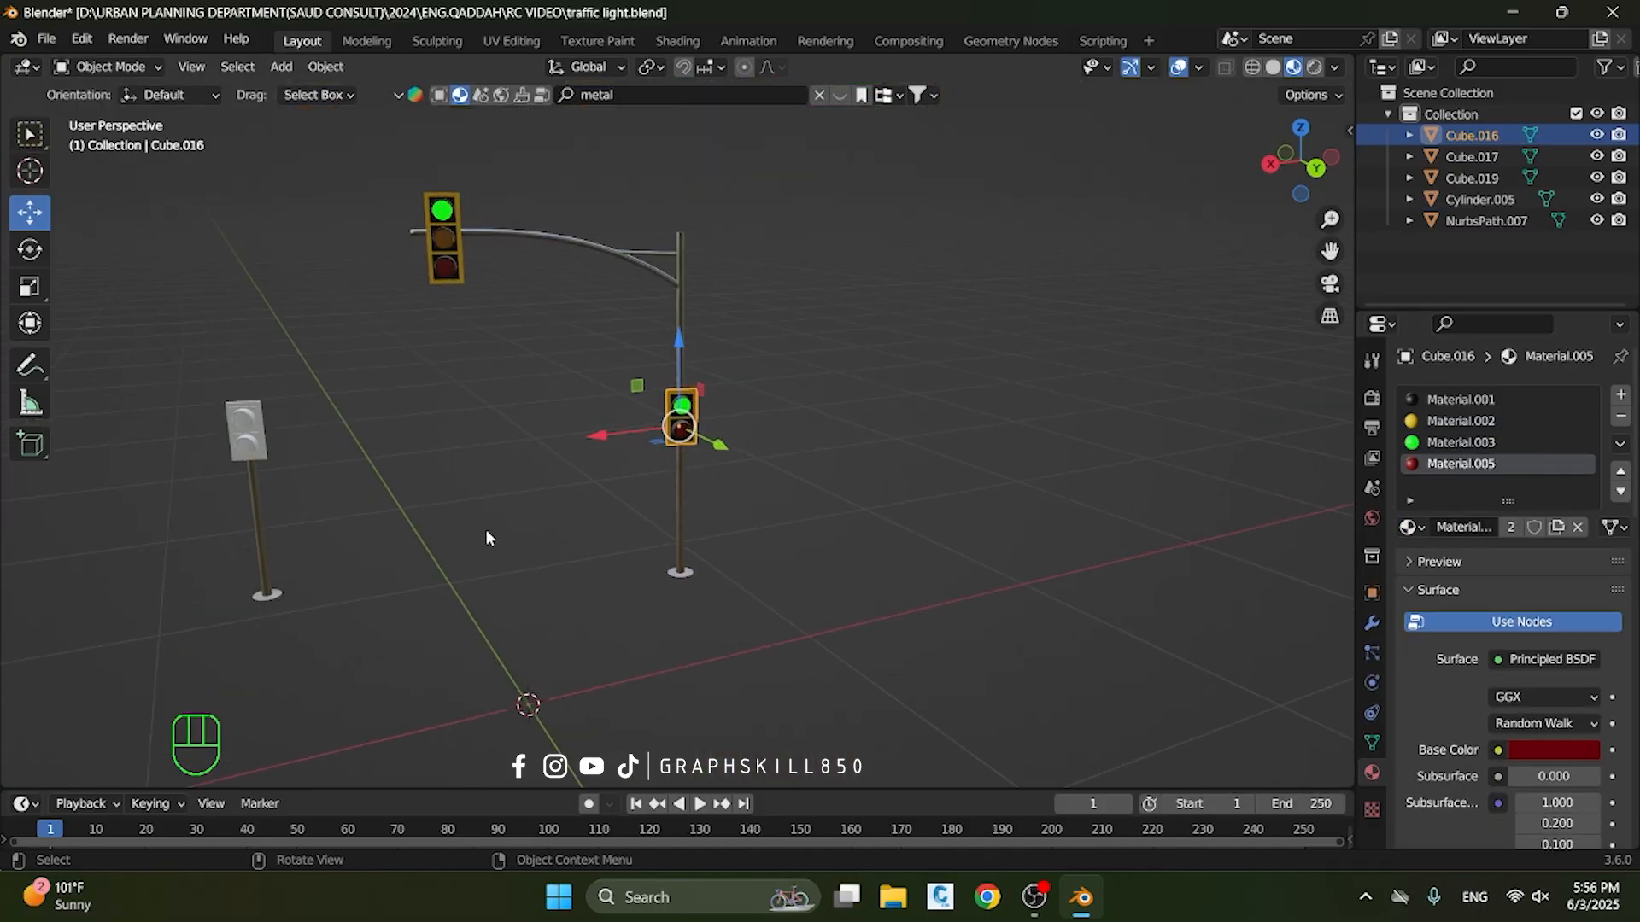
Deselect the two-lamp signal head and save the file
click(889, 497)
scroll(686, 467, up, 3)
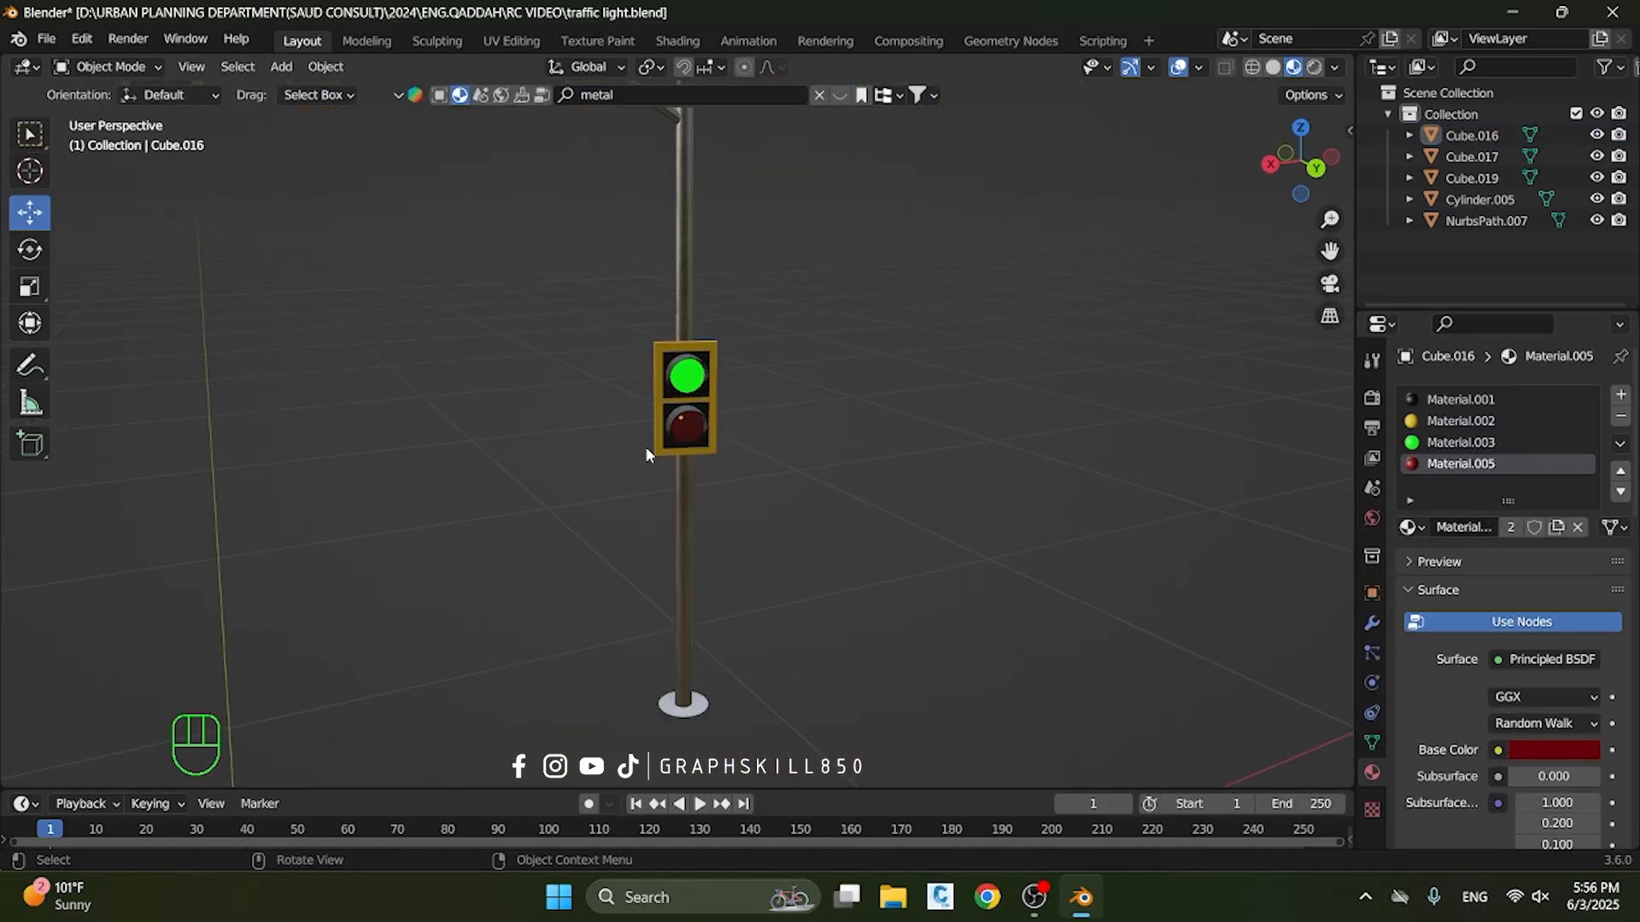
shift+middle_drag(686, 467, 927, 476)
scroll(926, 487, down, 3)
key(ctrl+s)
Apply Material.001 to the signal head on the separate short pole, Cube.019, and enter Edit Mode
shift+middle_drag(560, 442, 926, 453)
scroll(762, 453, up, 3)
click(763, 453)
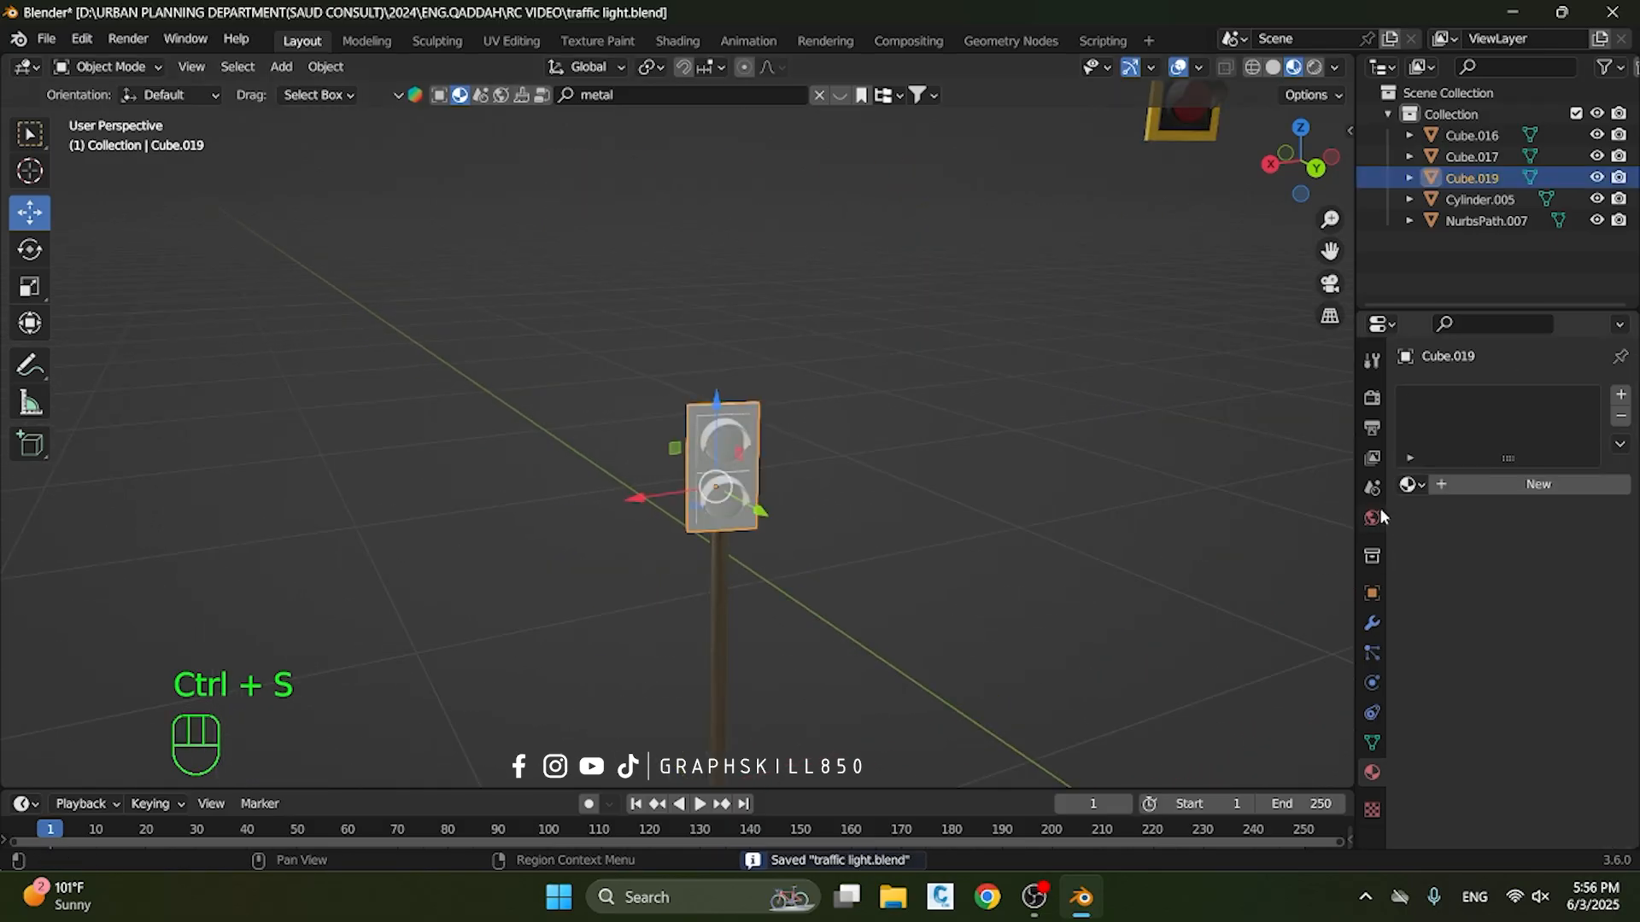
click(1409, 484)
click(1230, 558)
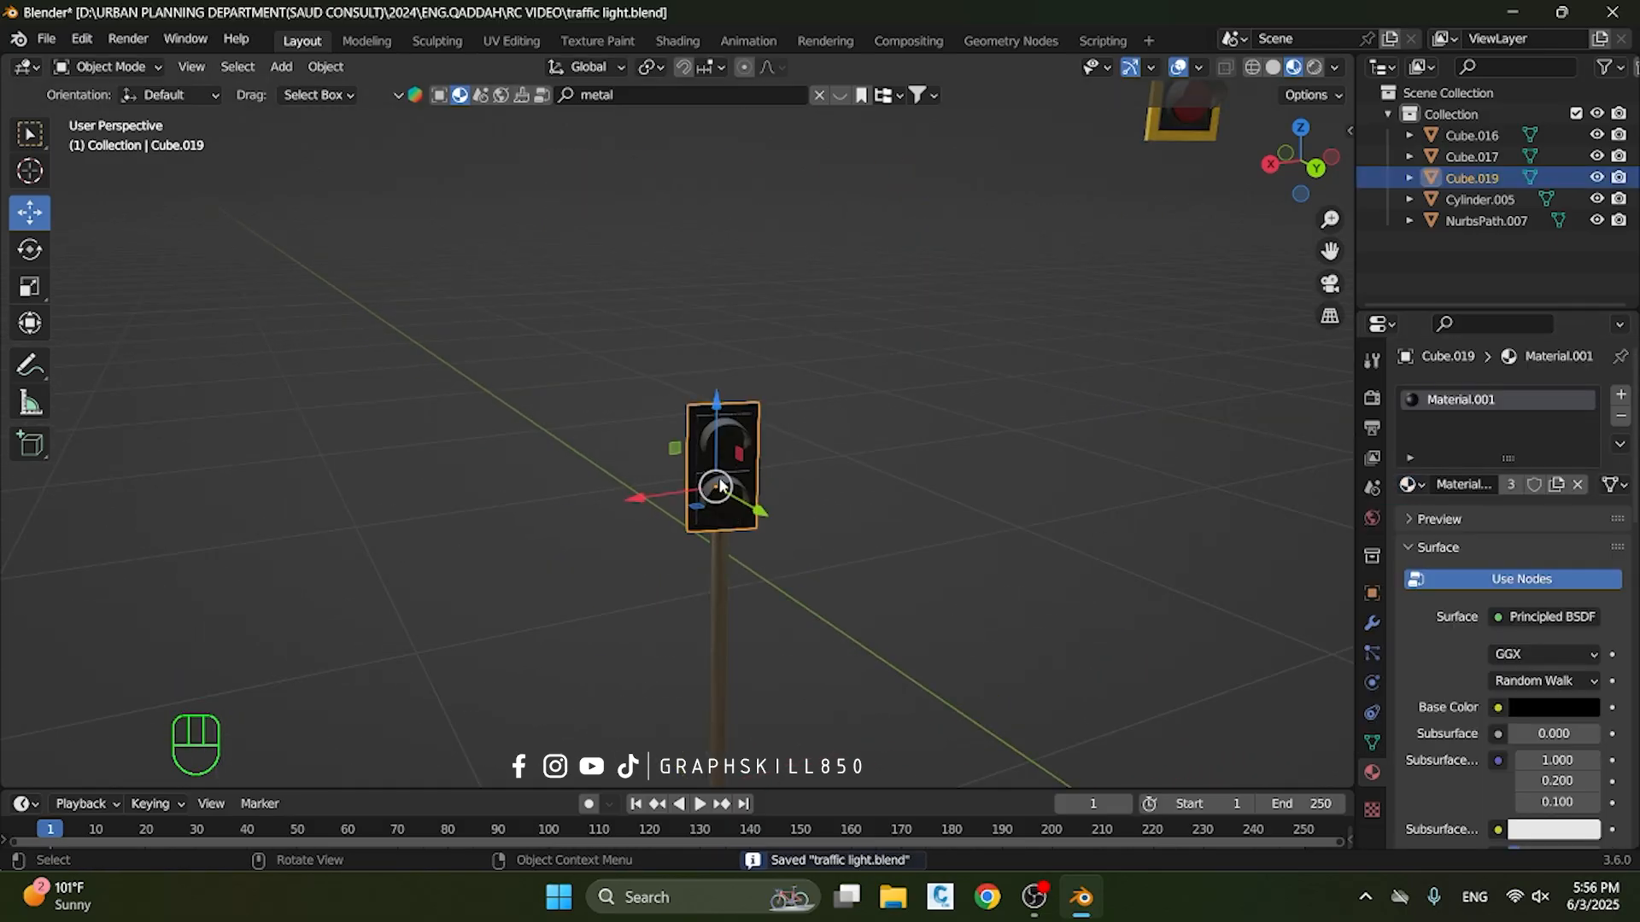
scroll(720, 485, up, 3)
middle_drag(765, 549, 743, 523)
key(Tab)
scroll(743, 524, up, 2)
key(c)
drag(640, 270, 655, 304)
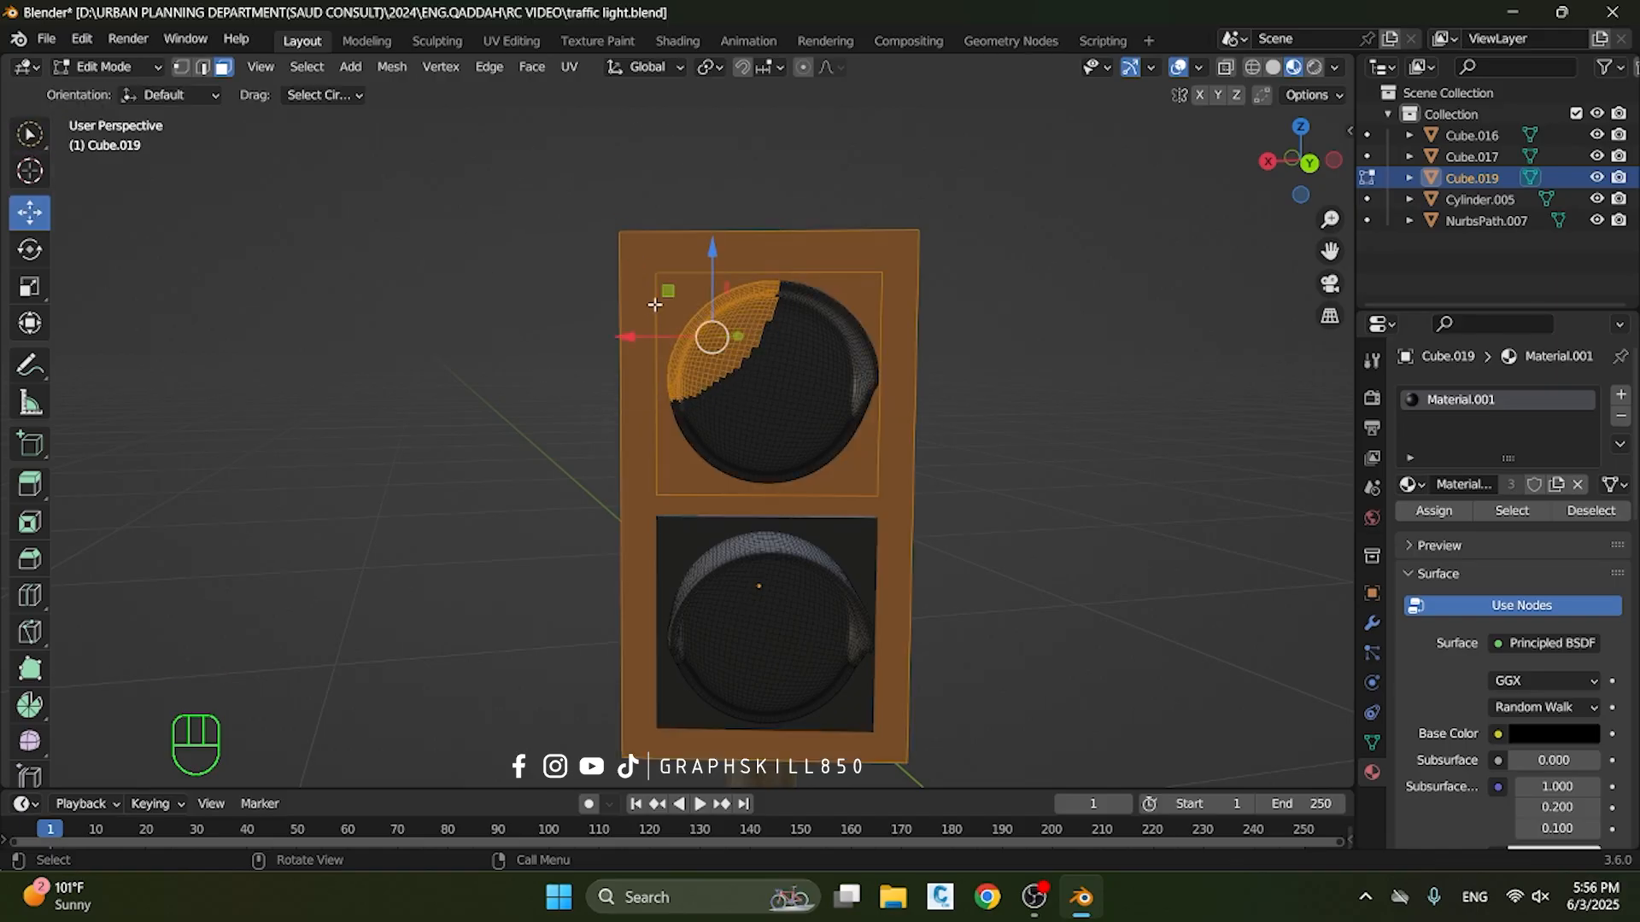
key(l)
middle_drag(571, 367, 708, 415)
click(1409, 484)
click(1230, 579)
key(ctrl+z)
key(ctrl+z)
key(ctrl+z)
Select the linked frame faces of Cube.019 and assign Material.002 to them in a second material slot
key(l)
click(1414, 485)
click(1620, 395)
click(1409, 526)
click(1230, 622)
click(1434, 554)
Circle-select the upper lens faces of Cube.019 and assign Material.003 to them in a third material slot
click(30, 134)
scroll(688, 311, up, 2)
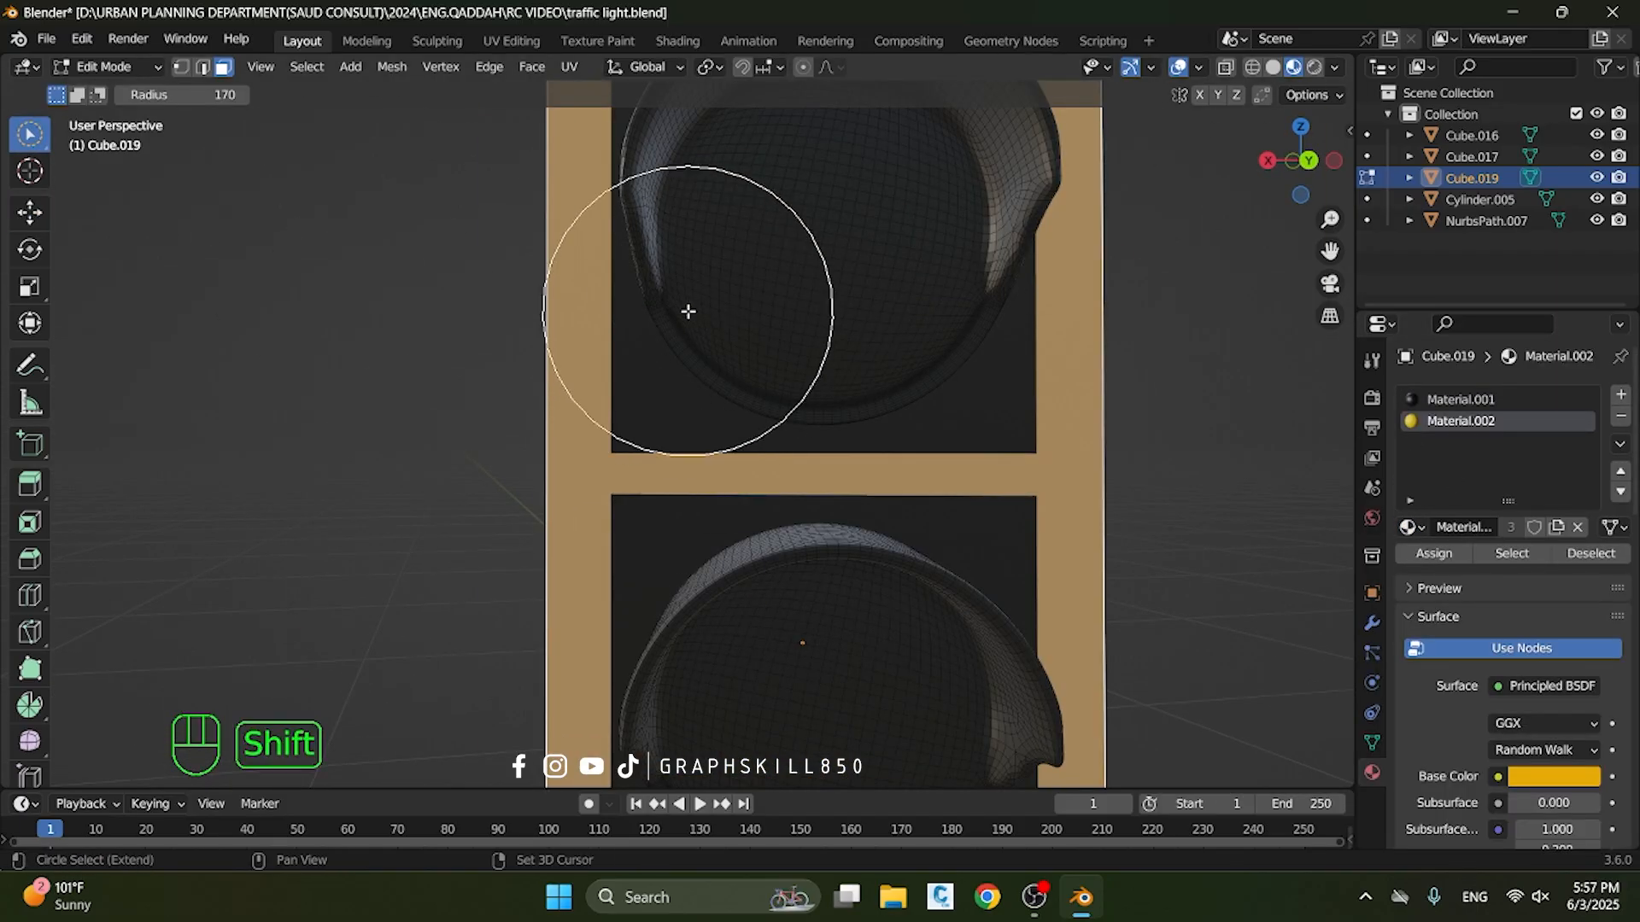
shift+middle_drag(688, 312, 745, 395)
drag(753, 391, 748, 386)
click(1620, 395)
click(1411, 527)
click(1233, 644)
click(1434, 554)
Circle-select the lower lens faces of Cube.019, assign Material.005 to them in a fourth slot, and return to Object Mode
scroll(658, 472, down, 6)
scroll(658, 472, up, 6)
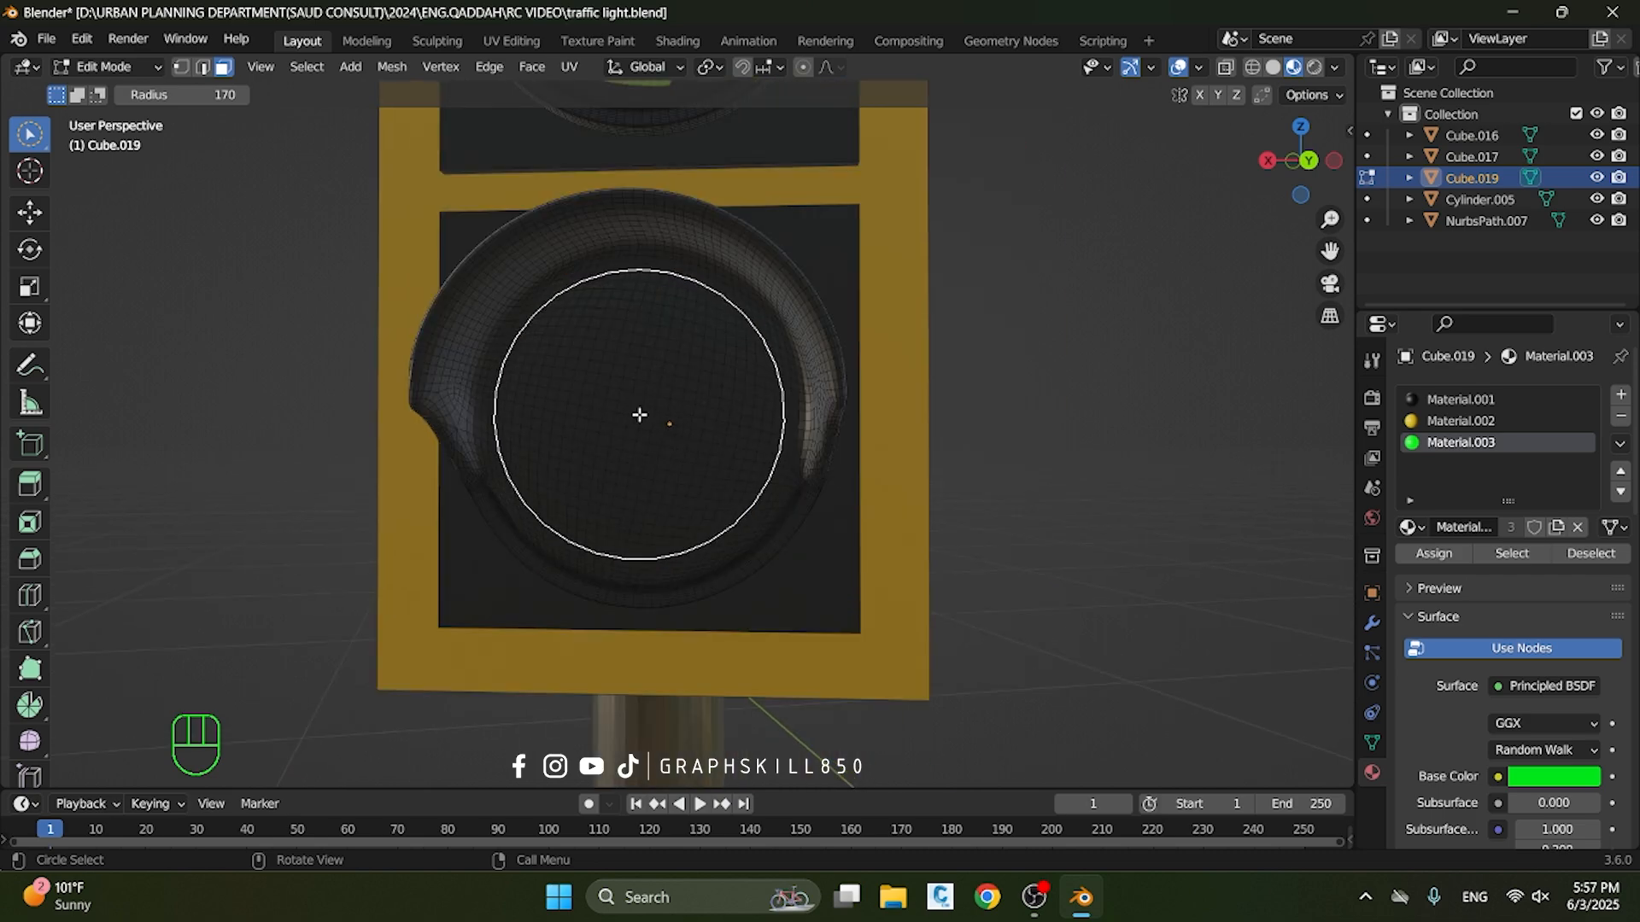
click(639, 415)
click(1620, 394)
click(1411, 528)
click(1230, 687)
click(1434, 554)
scroll(677, 487, down, 14)
key(Tab)
Save the traffic light file, then select all five traffic light objects and copy them
scroll(809, 453, up, 2)
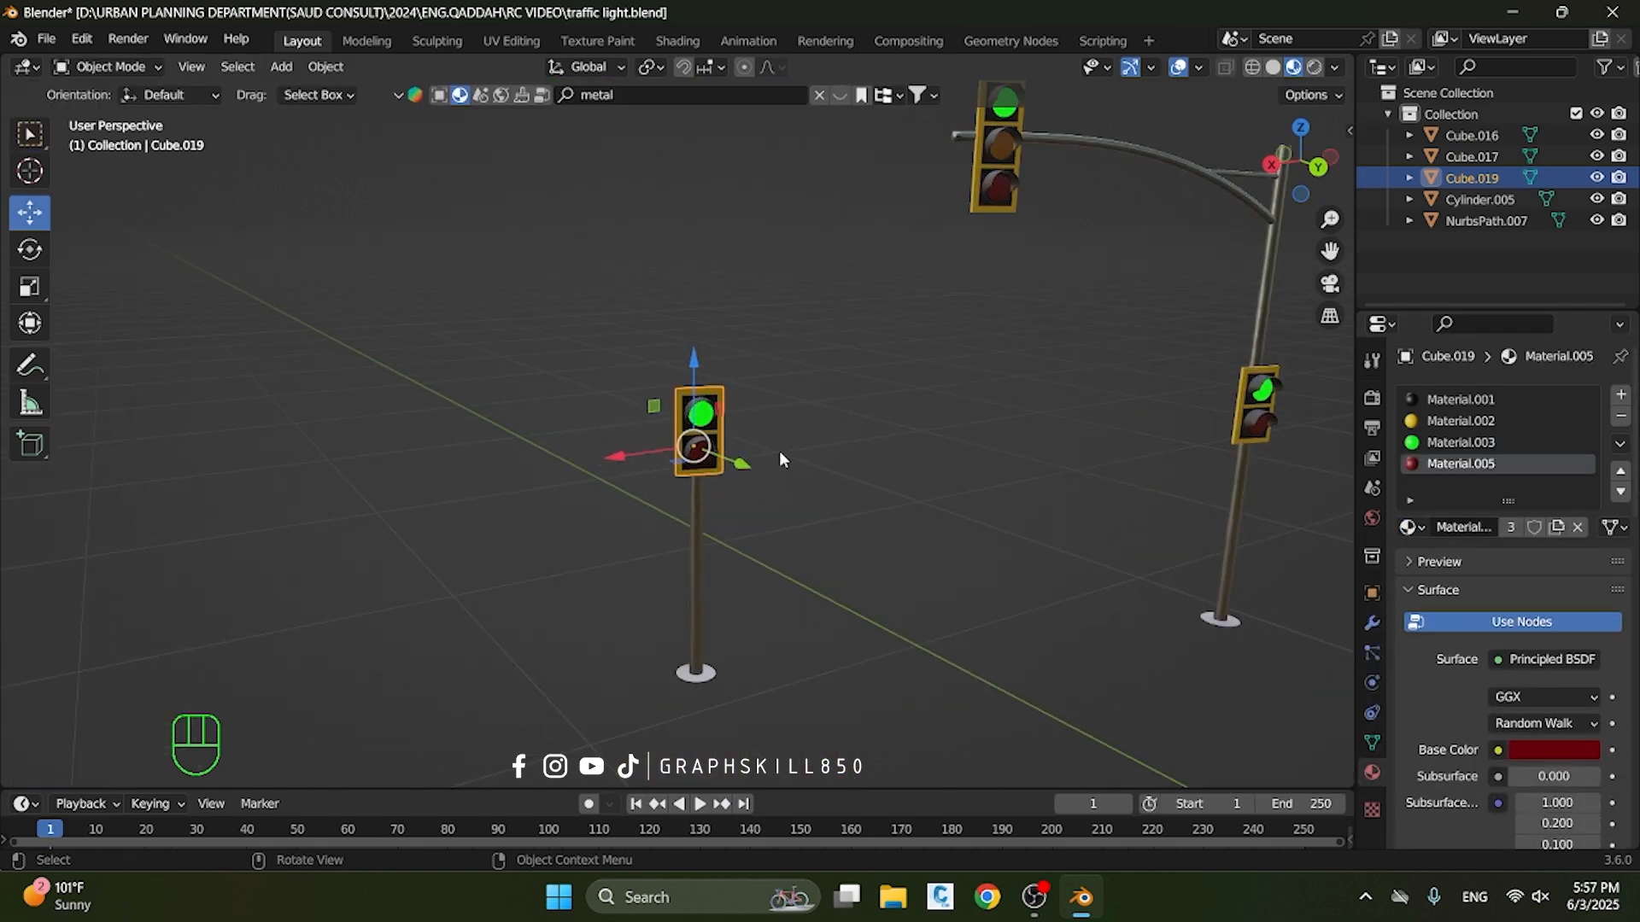
scroll(779, 458, up, 2)
scroll(720, 453, down, 4)
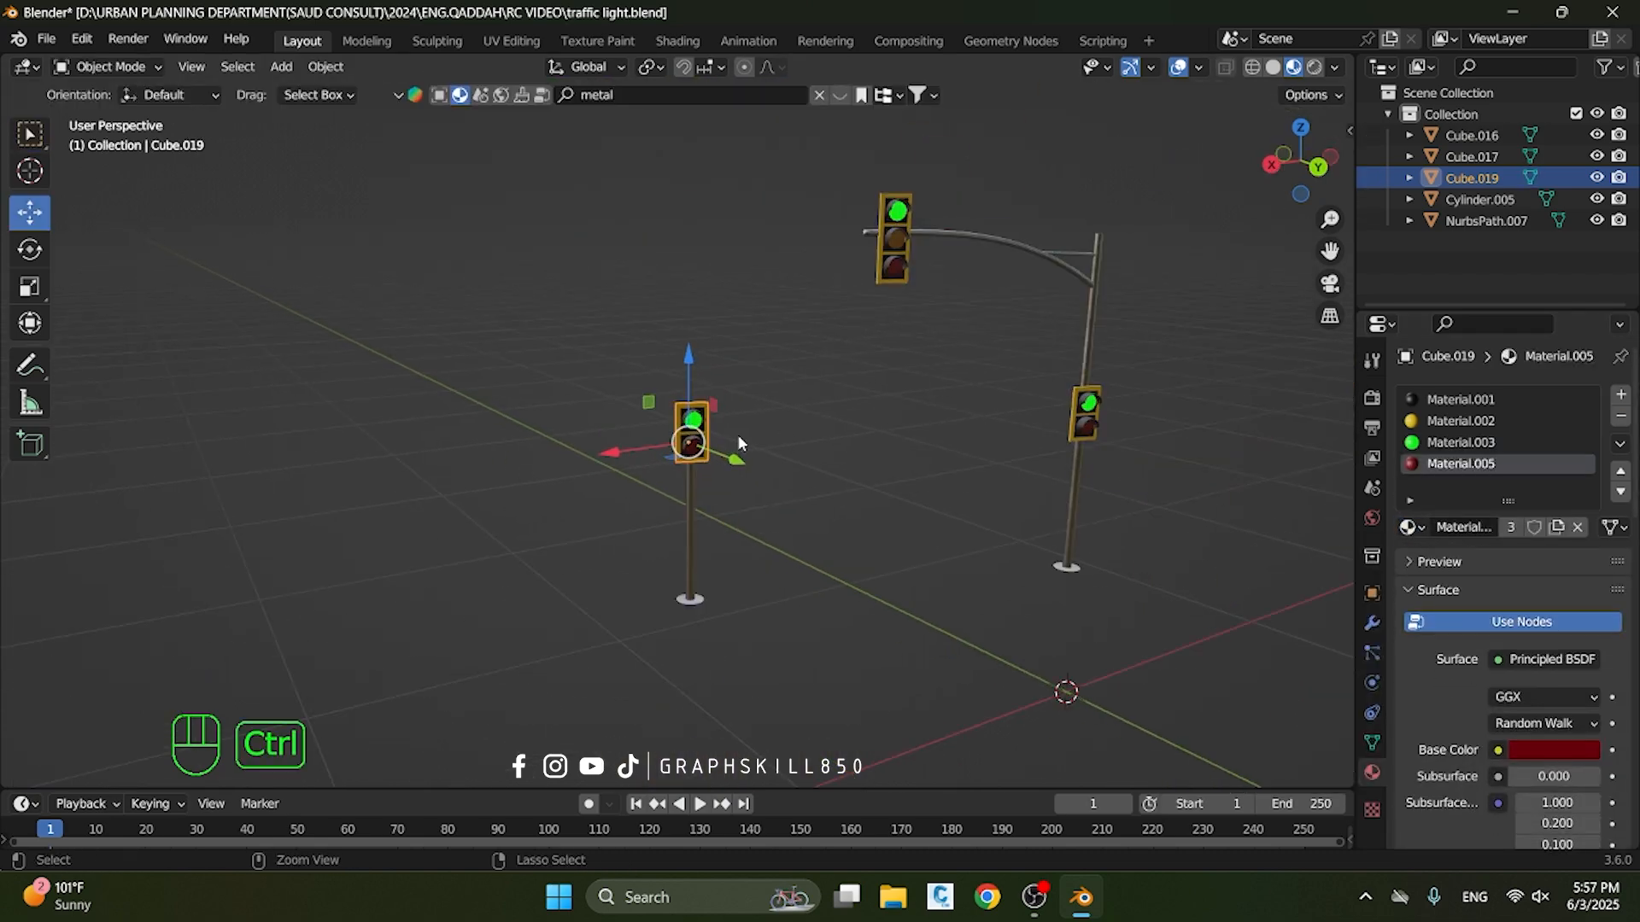
key(ctrl+s)
middle_drag(774, 391, 812, 418)
drag(1030, 304, 528, 548)
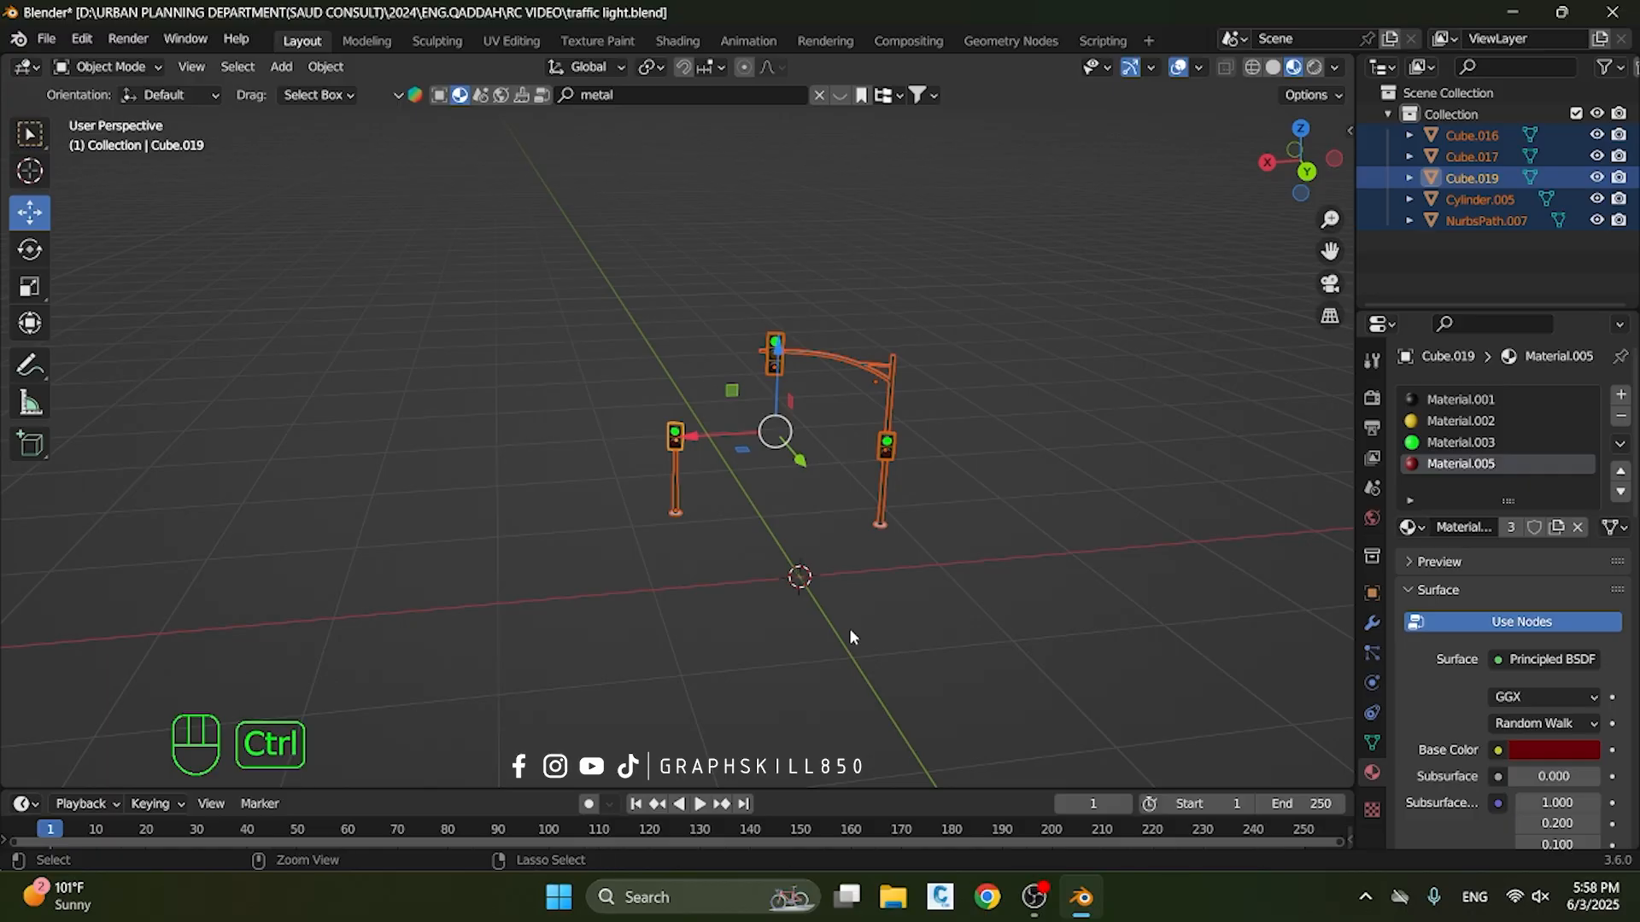
key(ctrl+s)
key(ctrl+c)
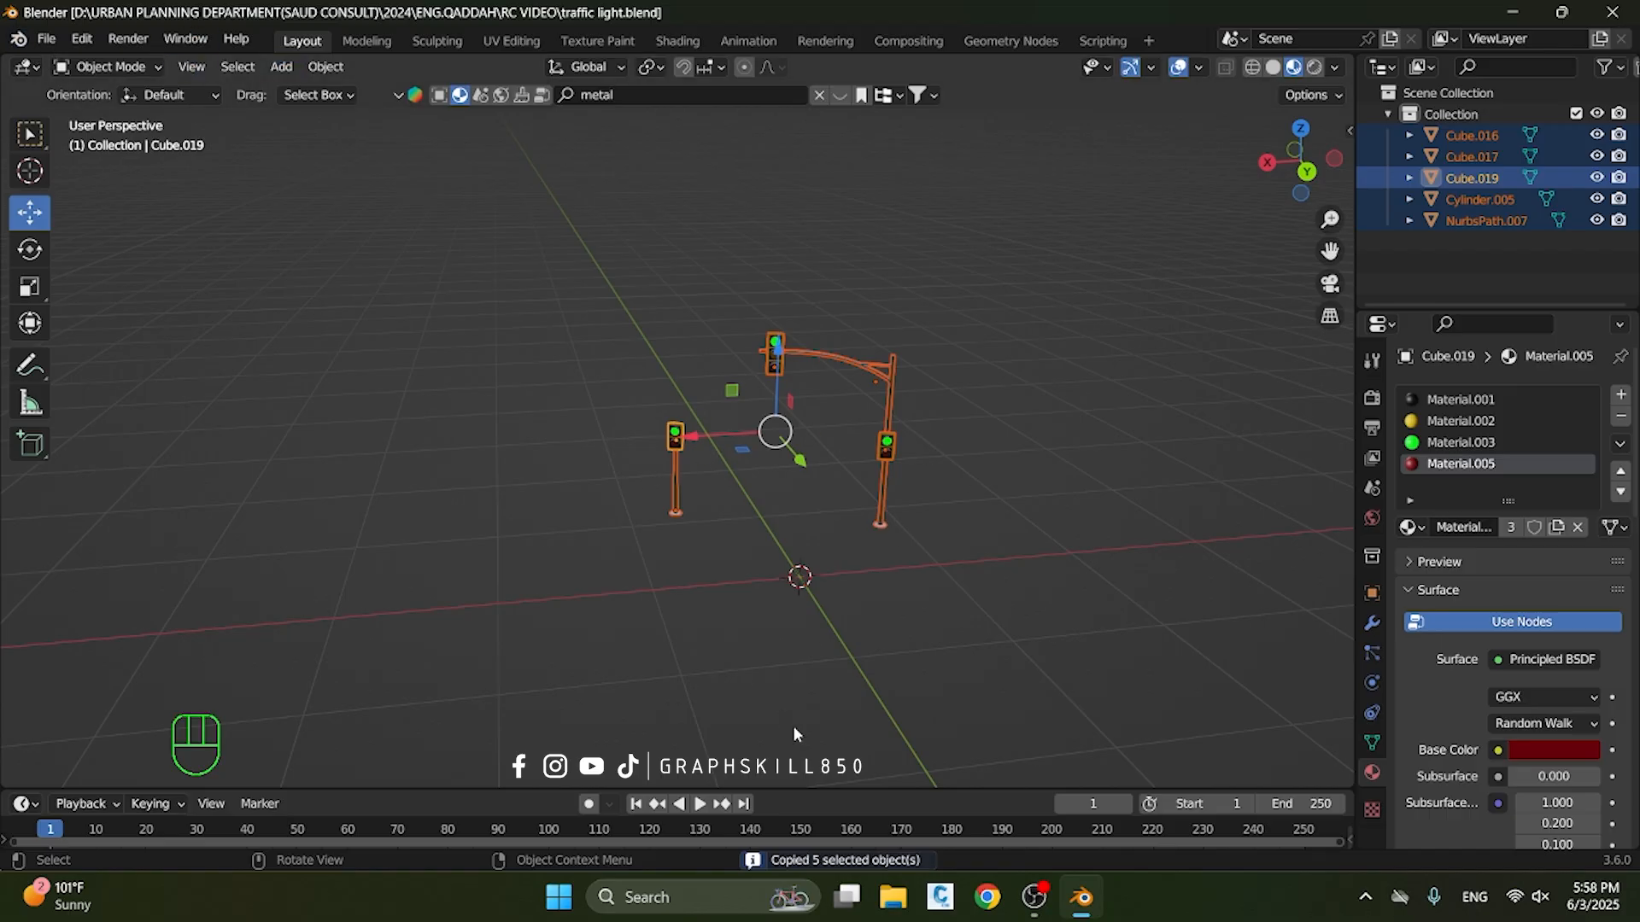
Open the recent file intersection.blend and paste the copied traffic light objects into it
click(49, 39)
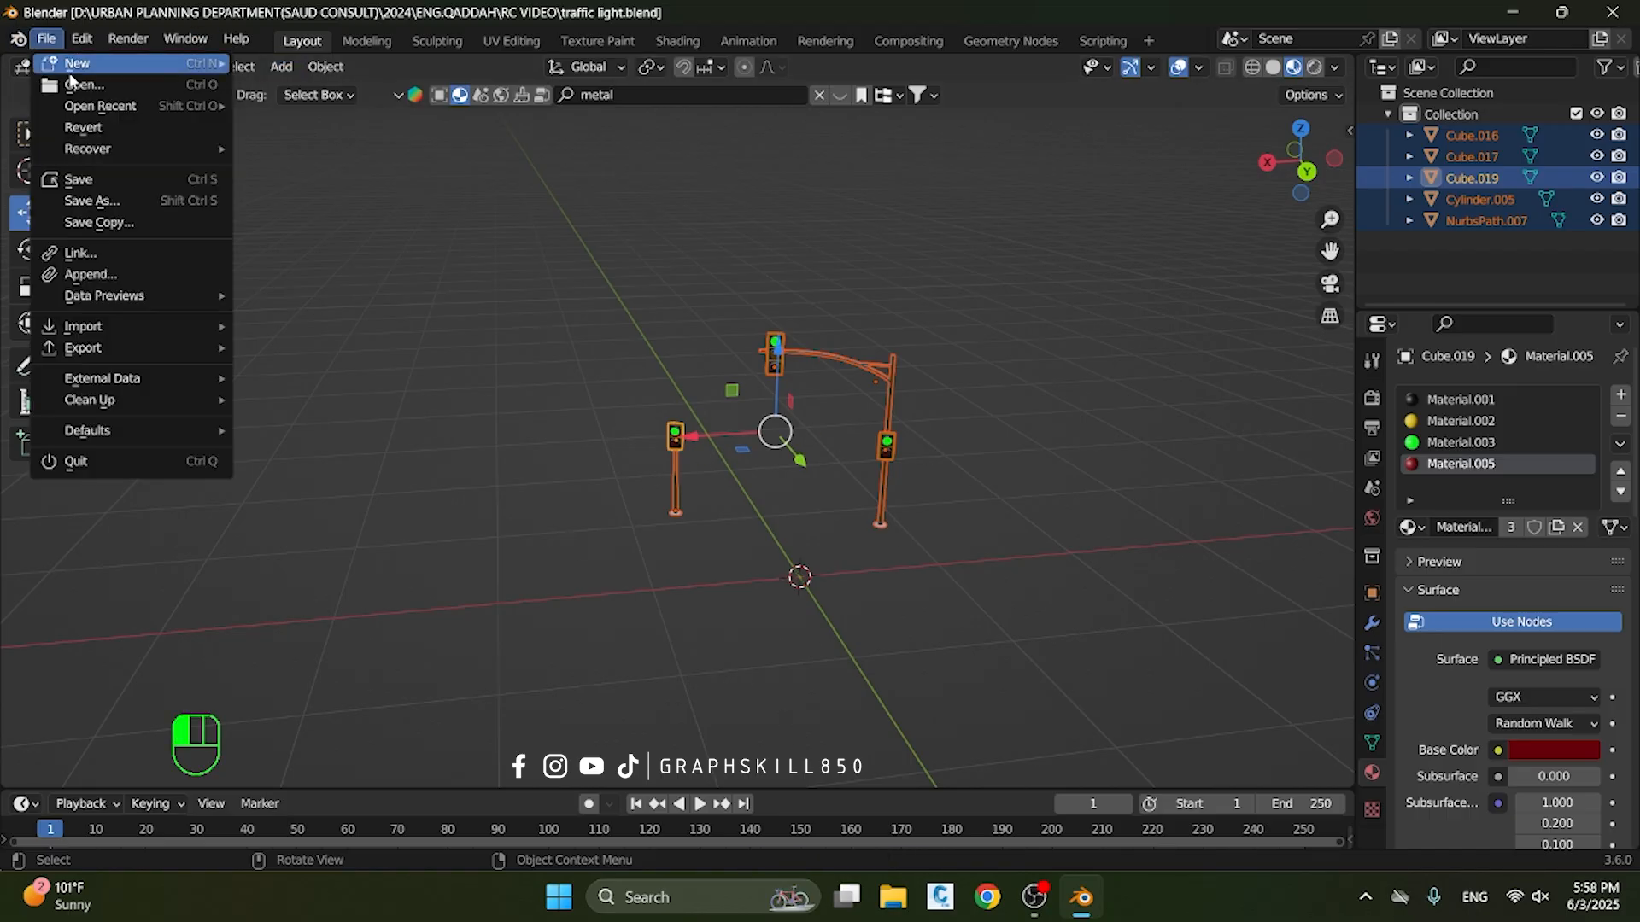
mouse_move(78, 112)
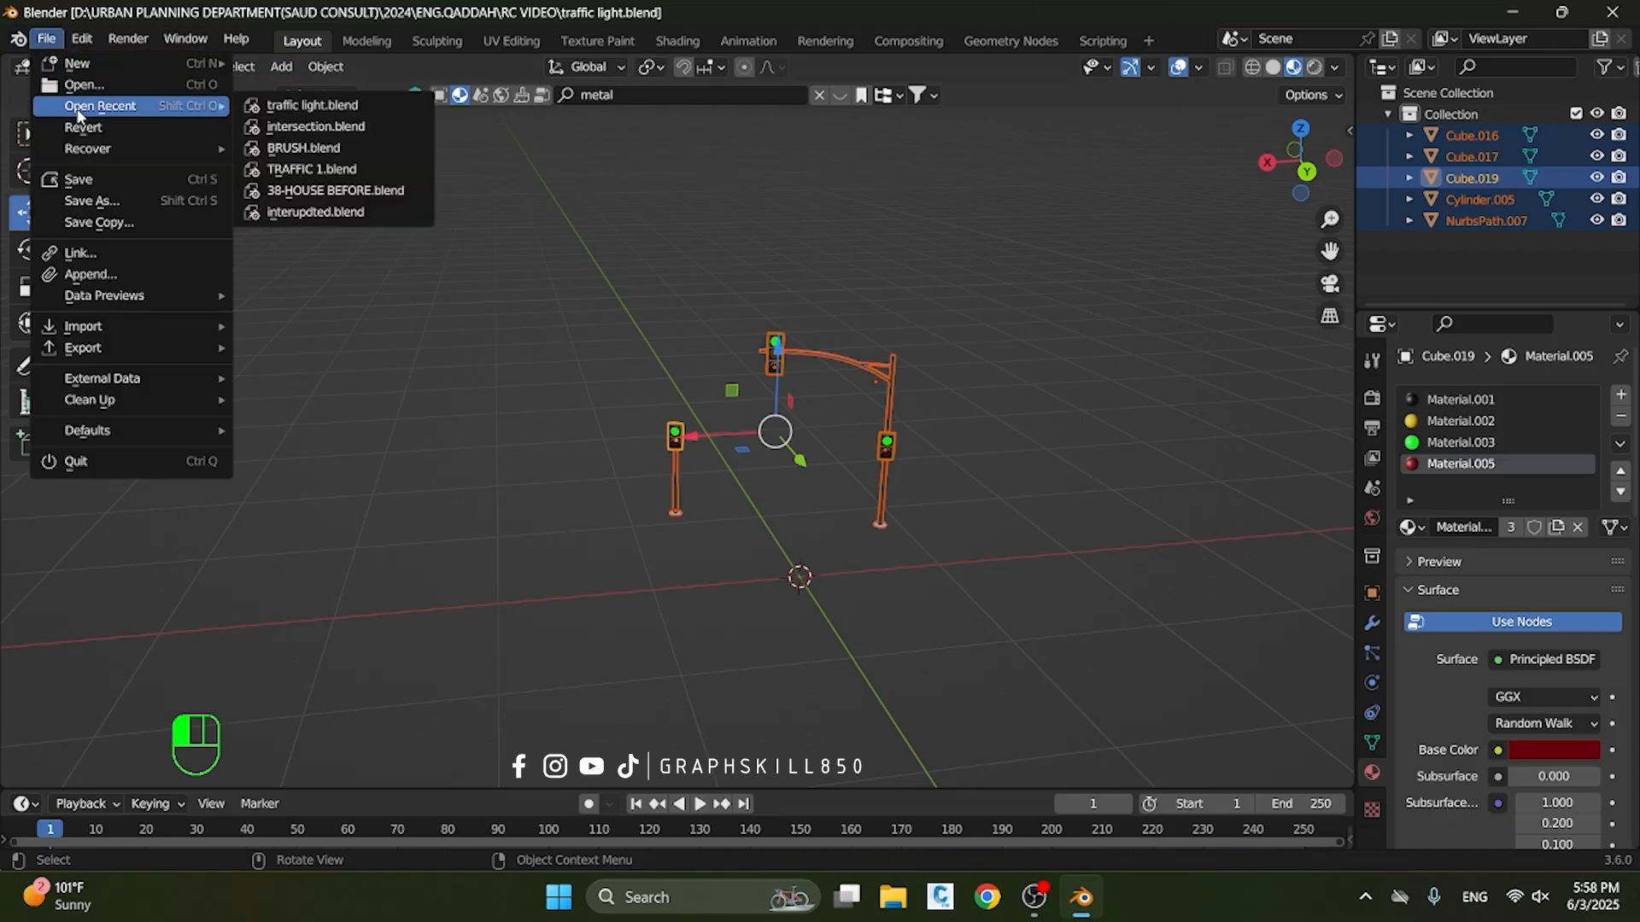
click(309, 128)
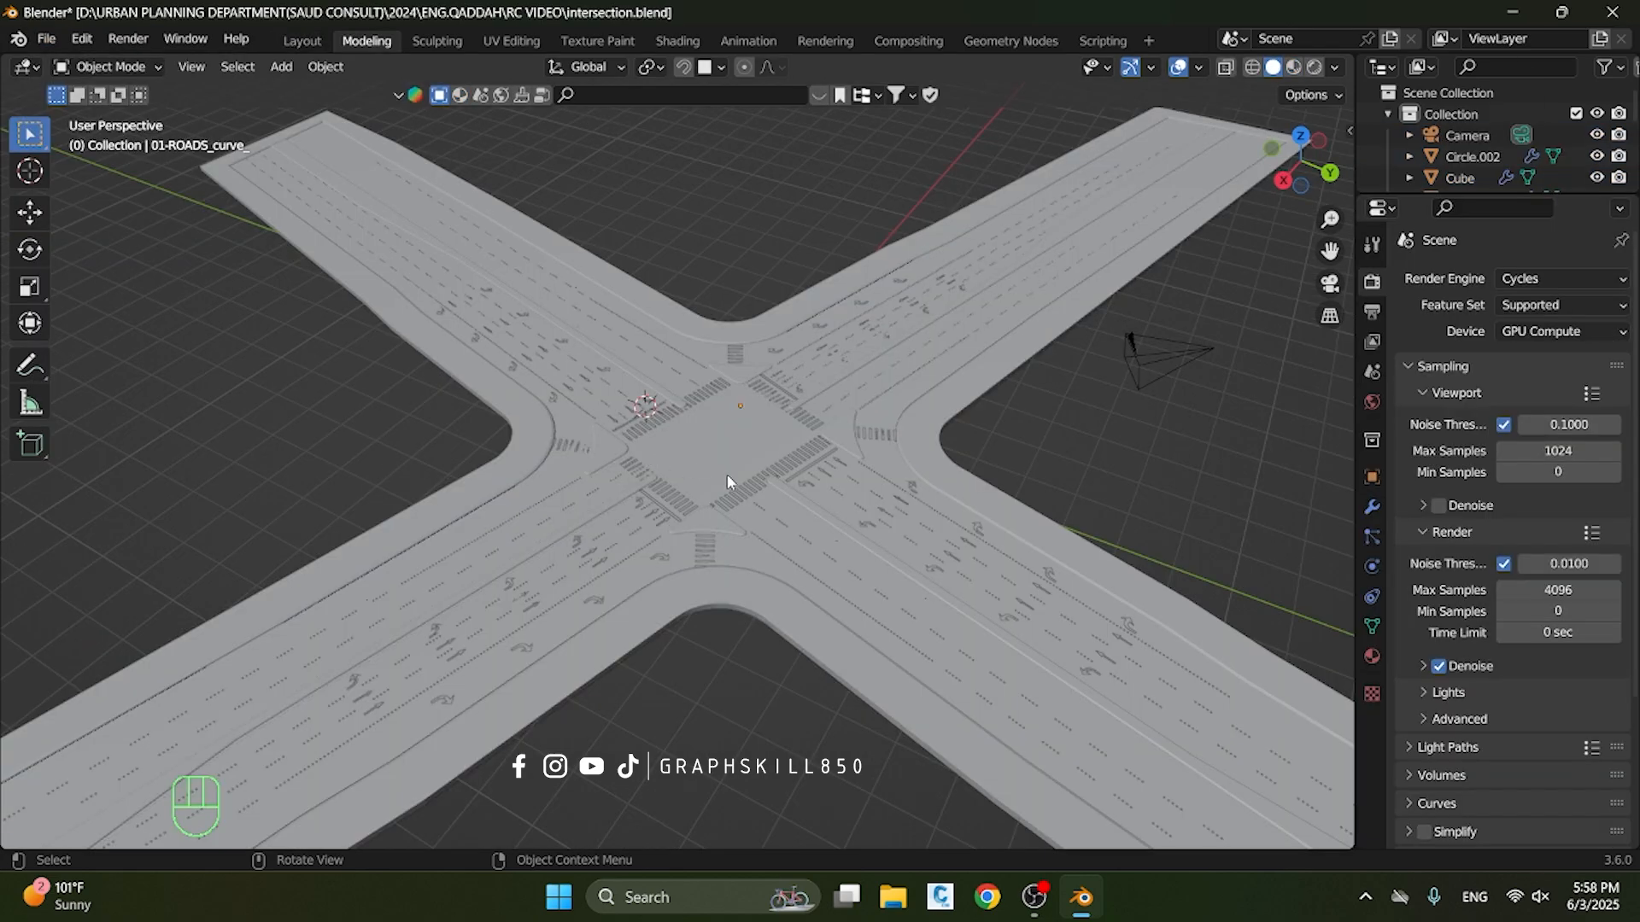
mouse_move(726, 474)
middle_down()
mouse_move(732, 505)
mouse_move(786, 490)
mouse_move(509, 450)
mouse_move(746, 469)
middle_up()
key(ctrl+v)
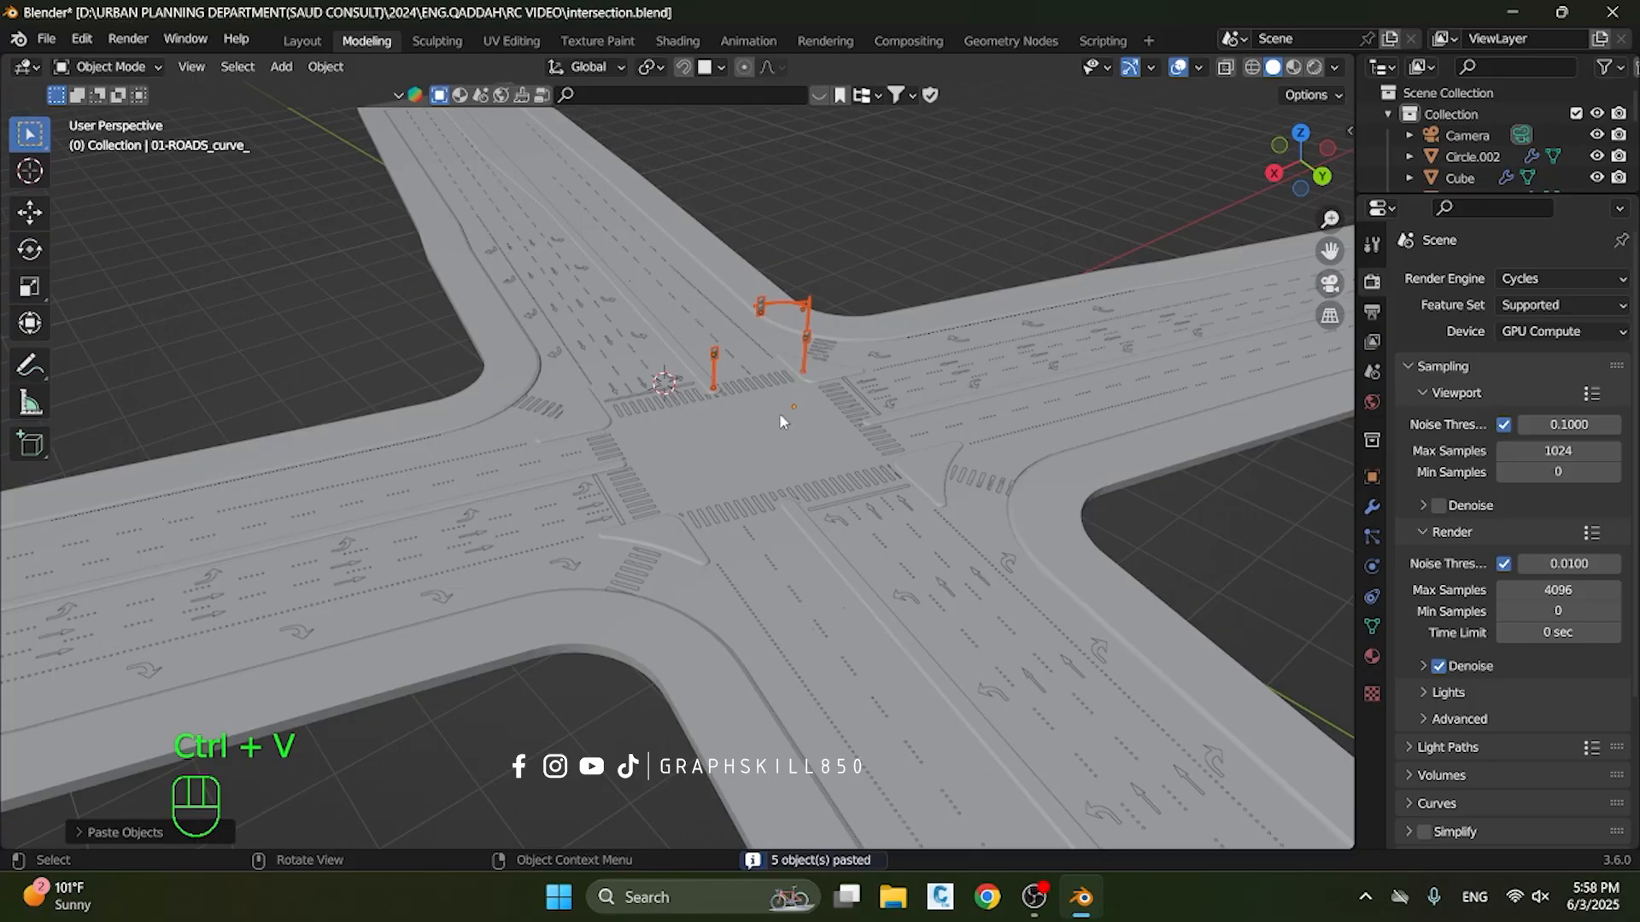
Try to join the pasted traffic light objects into a single object
scroll(779, 418, up, 3)
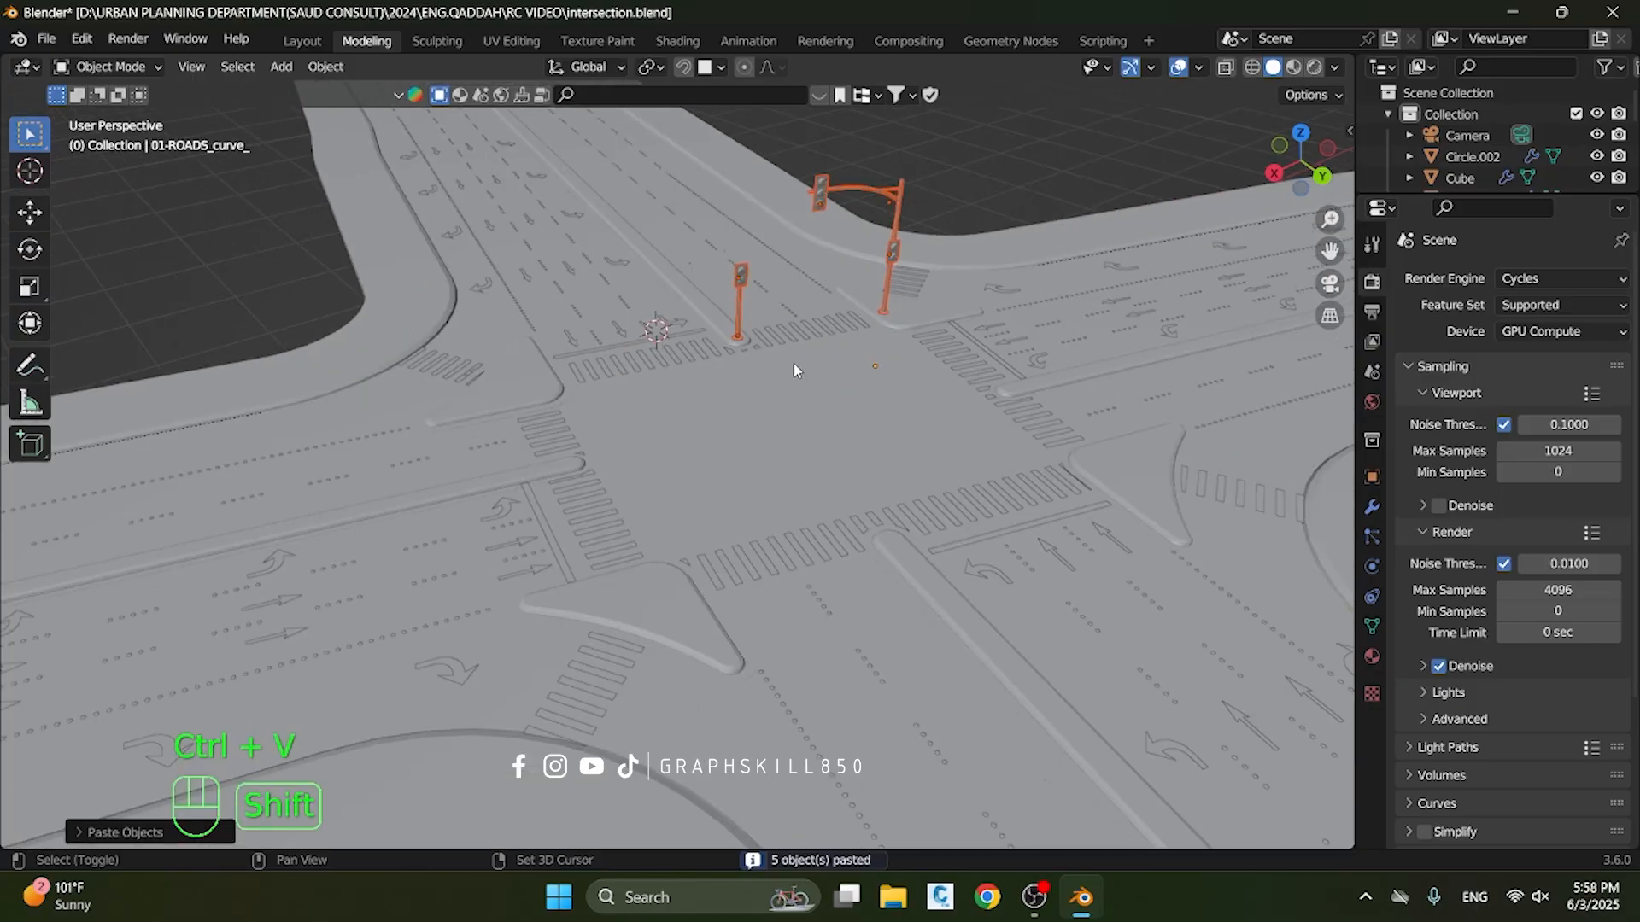
shift+middle_drag(803, 371, 702, 490)
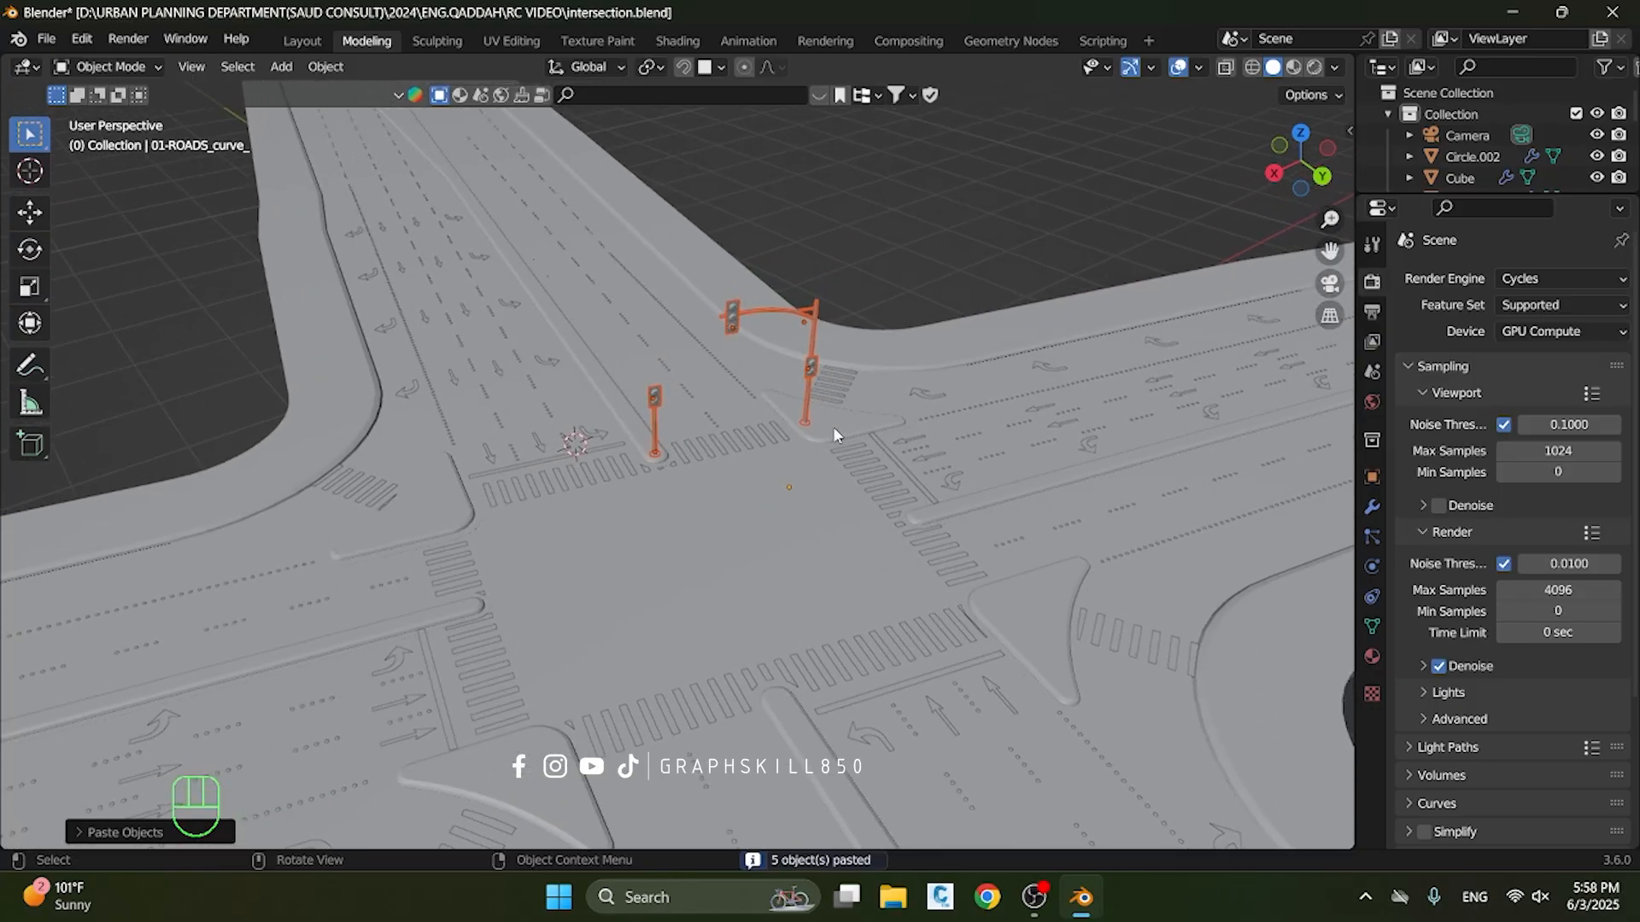
scroll(832, 427, up, 3)
scroll(632, 444, up, 2)
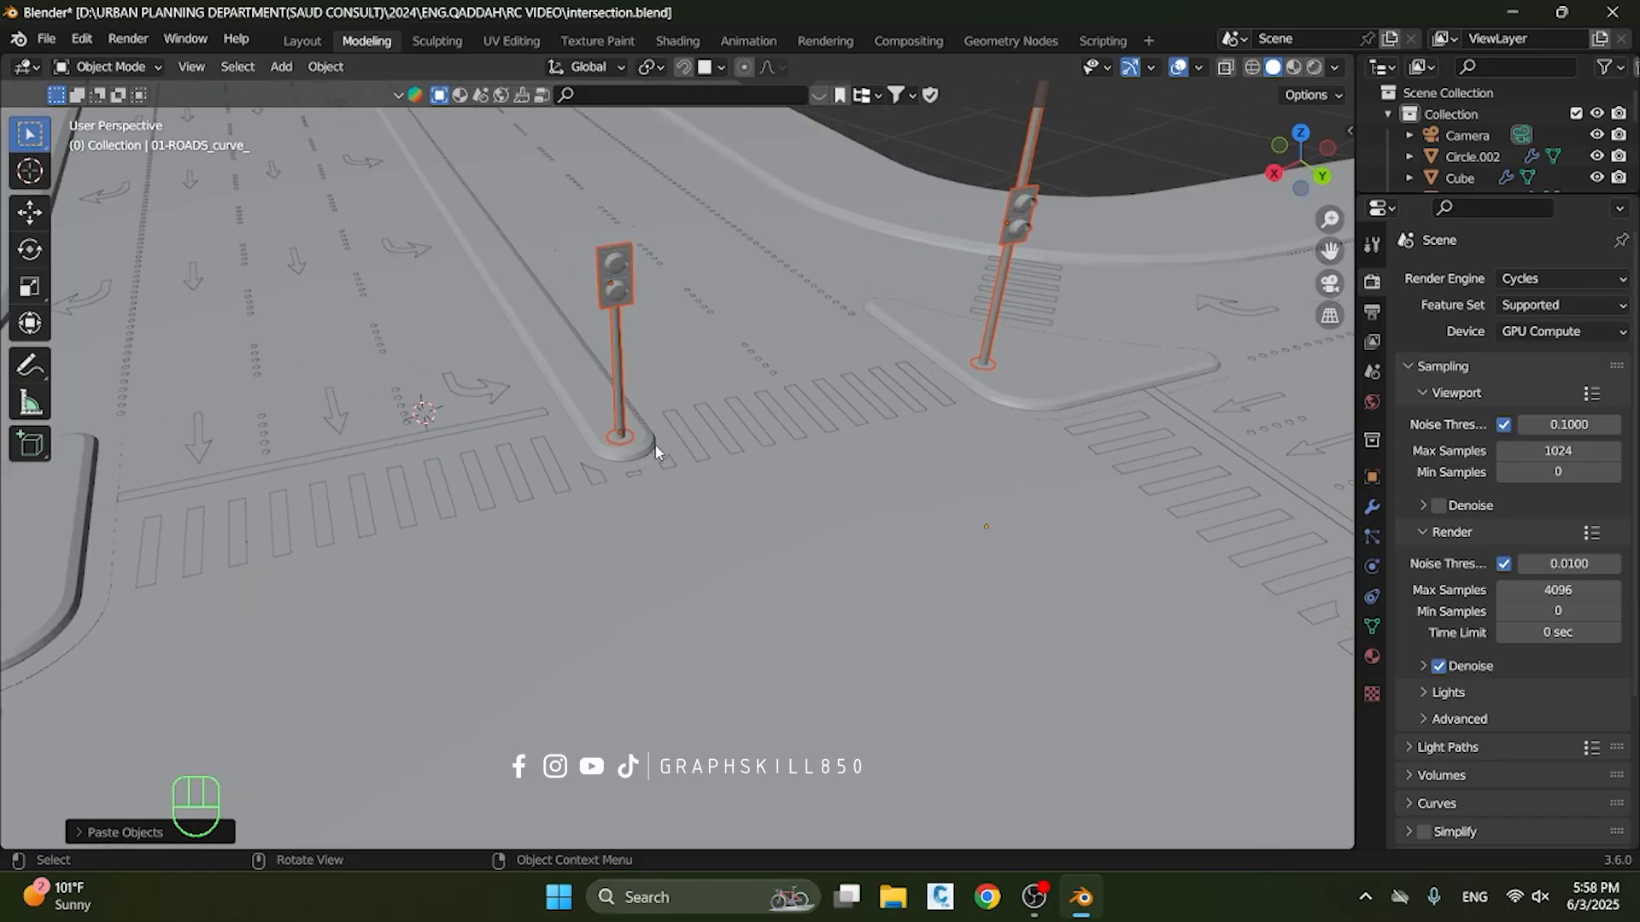
middle_drag(518, 433, 473, 381)
key(ctrl)
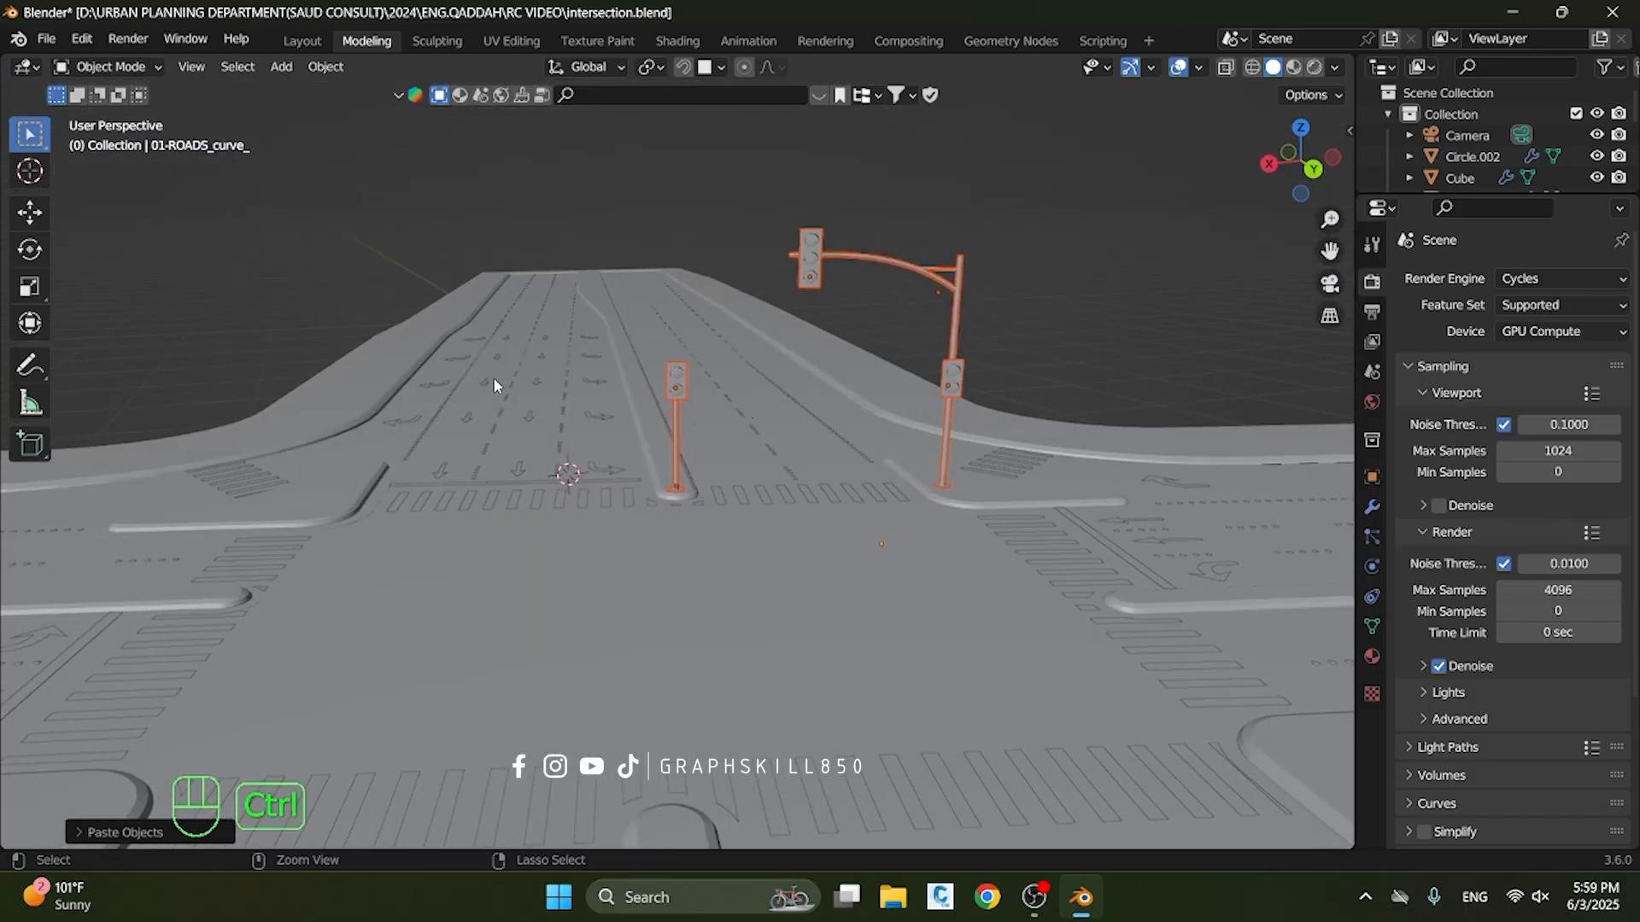
key(ctrl+j)
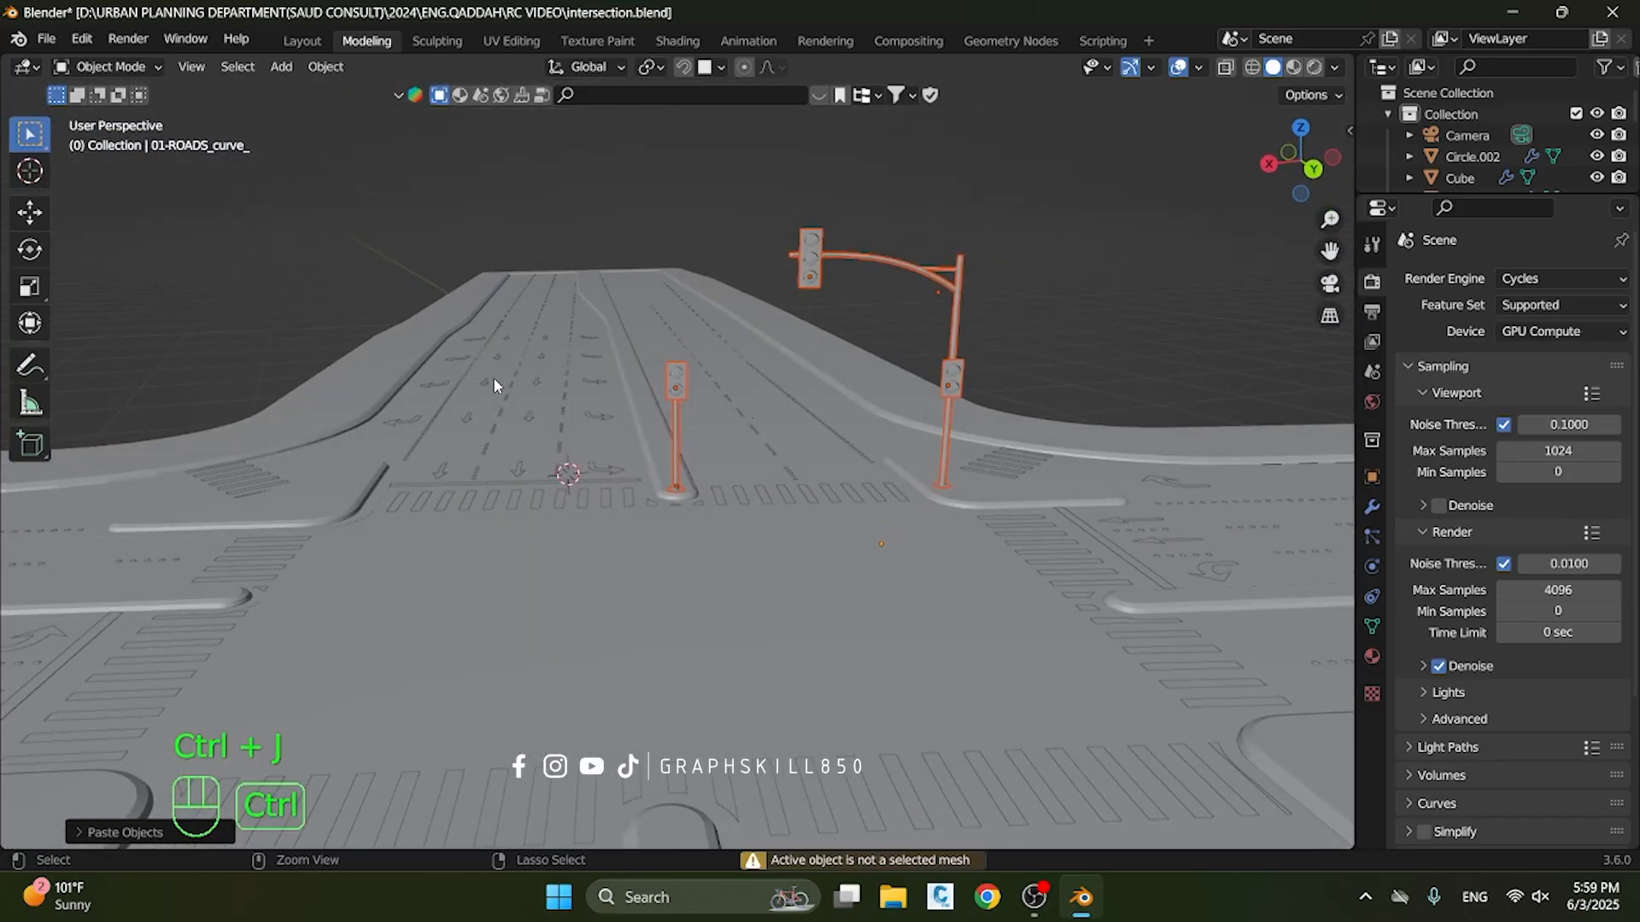
Make the curved-arm pole NurbsPath.007 active, select all traffic light parts with X-ray on, and join them into one object
click(1043, 227)
click(935, 275)
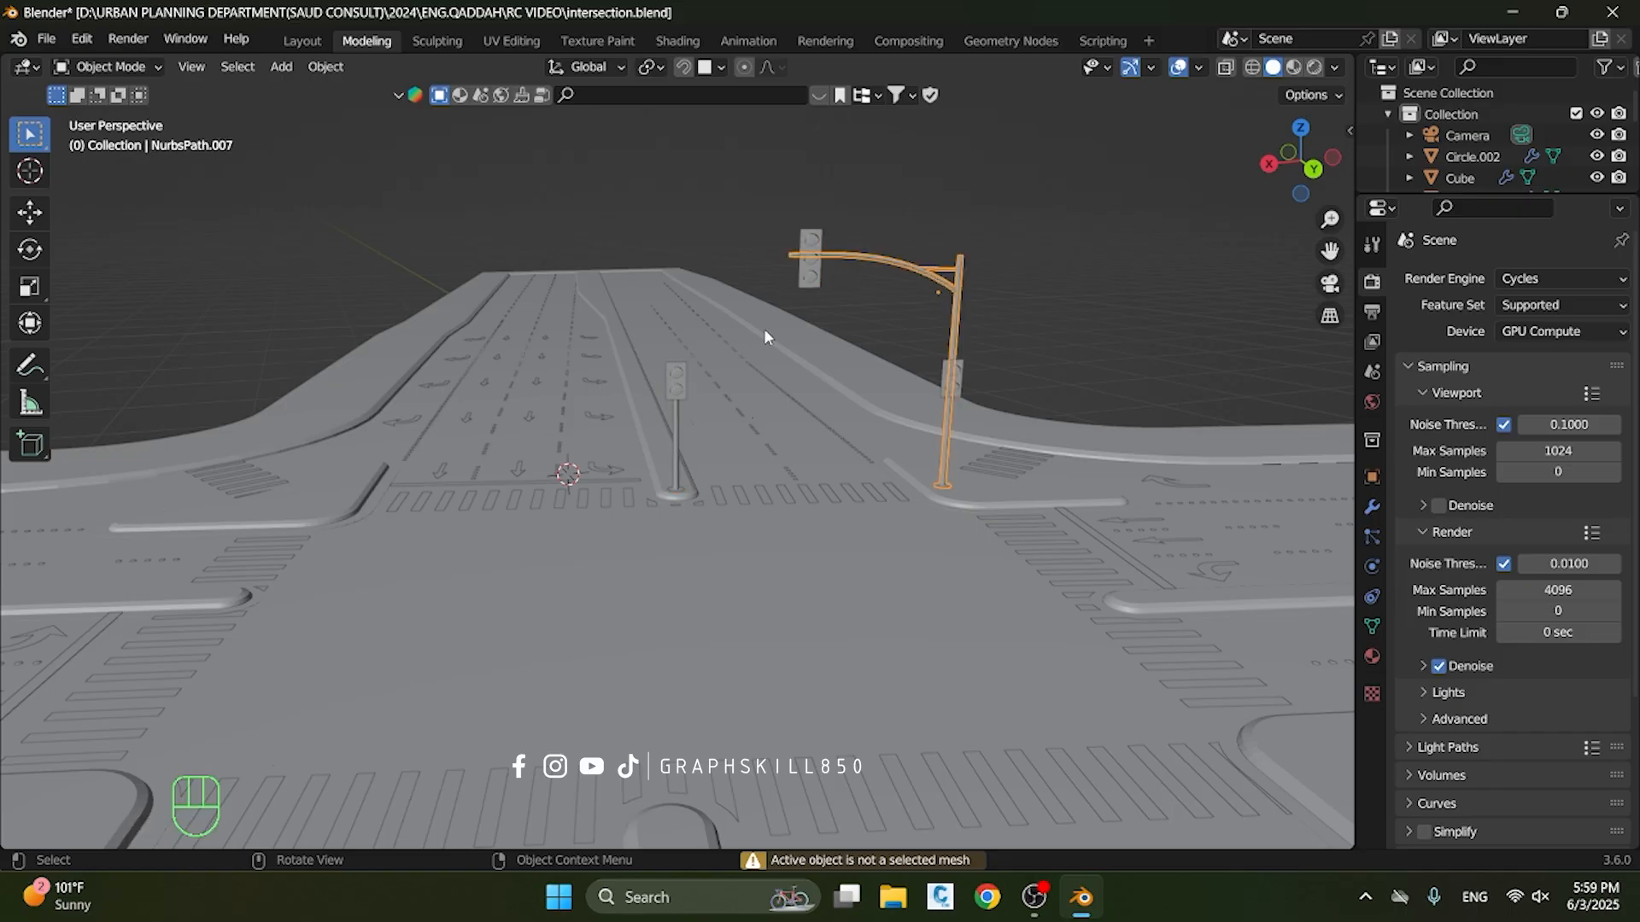
middle_drag(764, 330, 973, 242)
click(1223, 68)
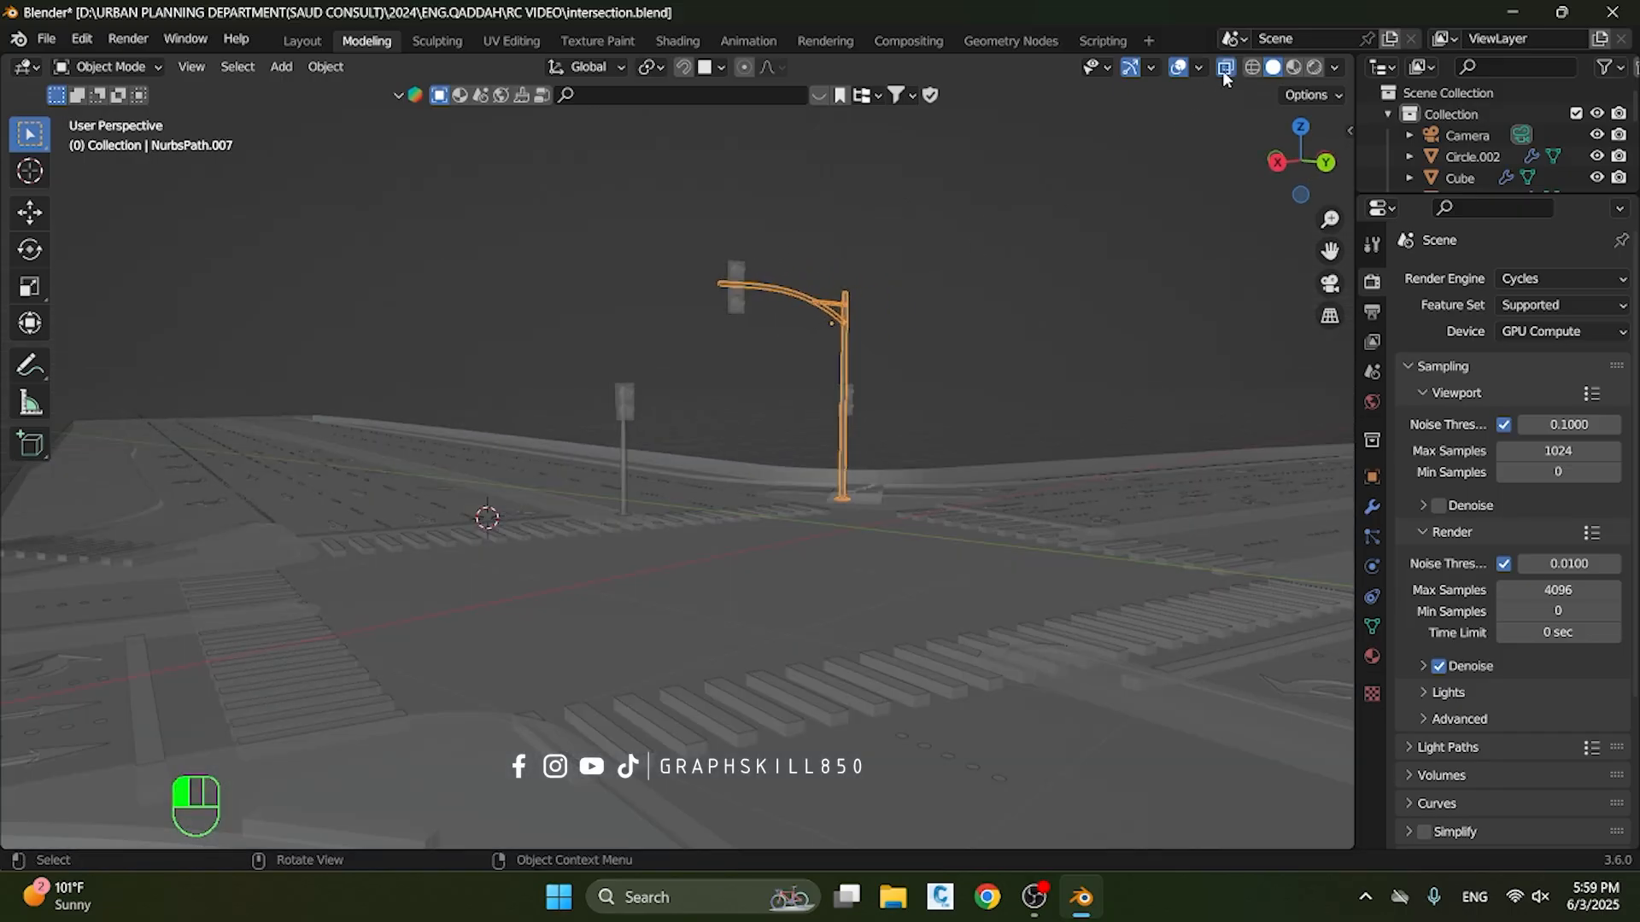
middle_drag(632, 368, 892, 219)
drag(892, 218, 534, 453)
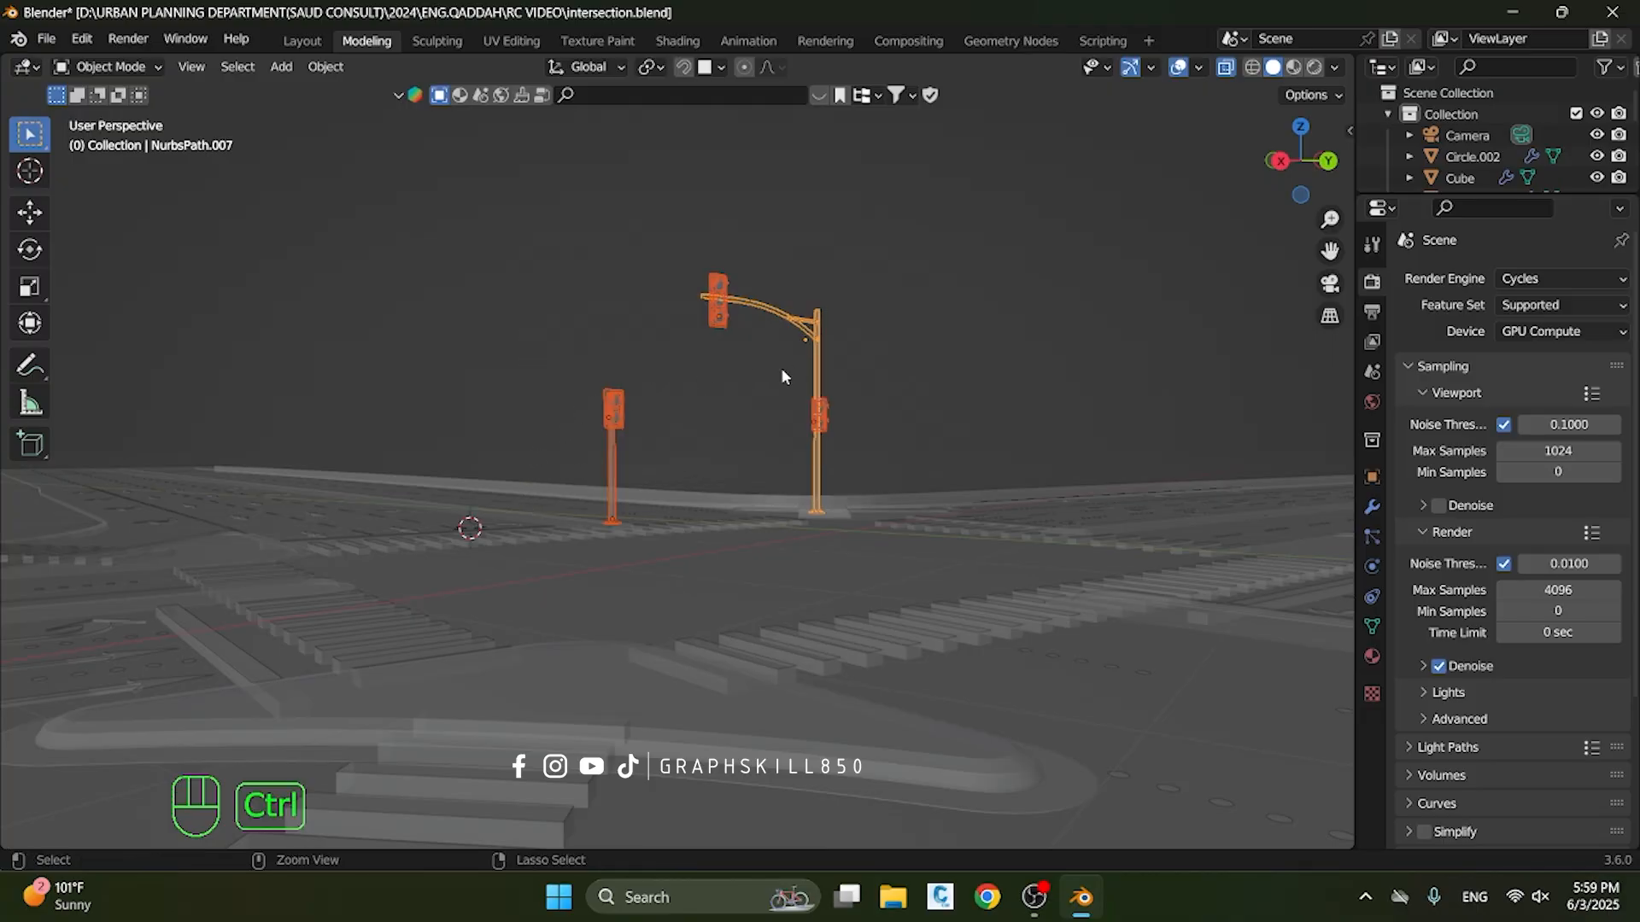
key(ctrl+j)
middle_drag(762, 397, 620, 460)
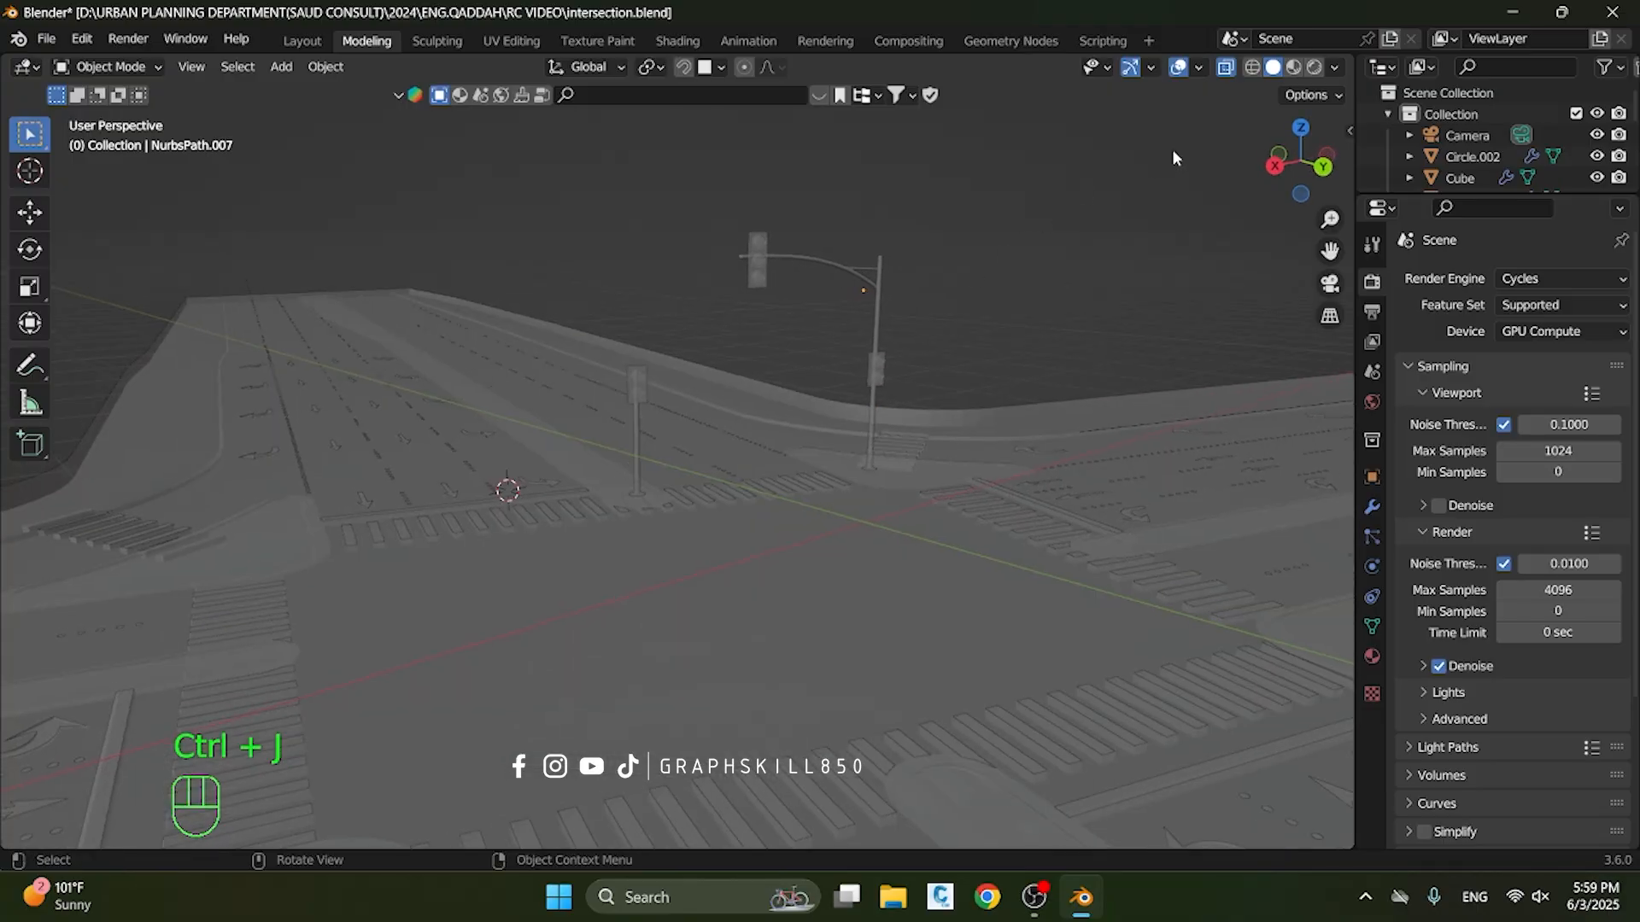
Switch the viewport to material preview shading and save intersection.blend
click(1295, 67)
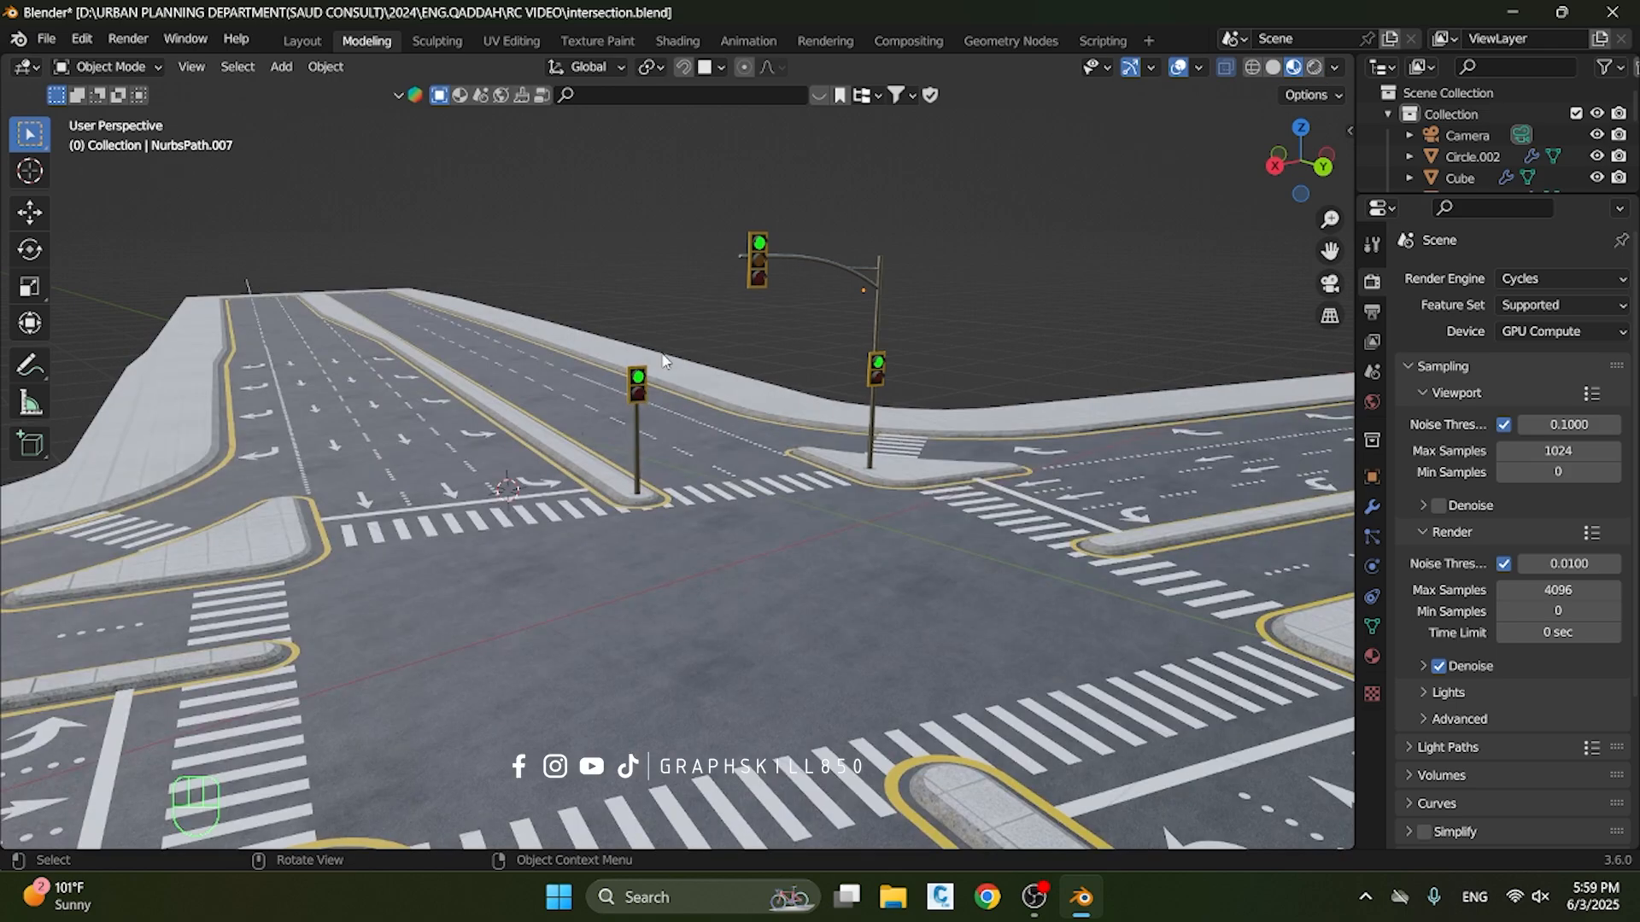
mouse_move(563, 355)
middle_down()
mouse_move(513, 356)
mouse_move(547, 355)
middle_up()
key(ctrl+s)
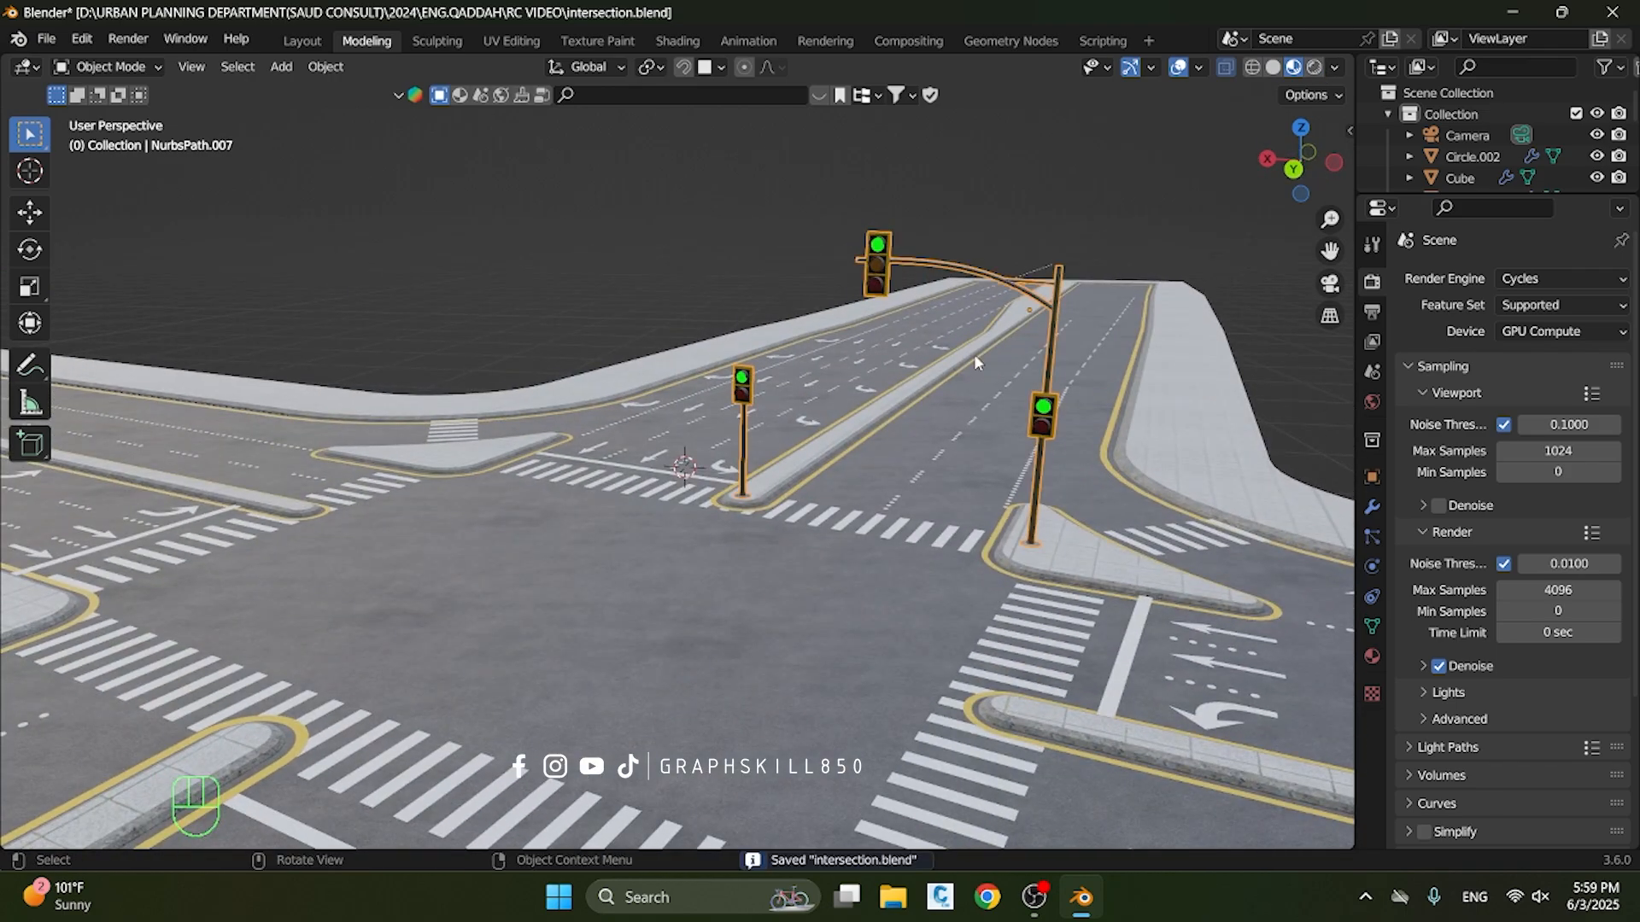
In top view, duplicate the joined traffic light and place the copy about 3.53 m away at the neighbouring triangular island
scroll(940, 379, down, 2)
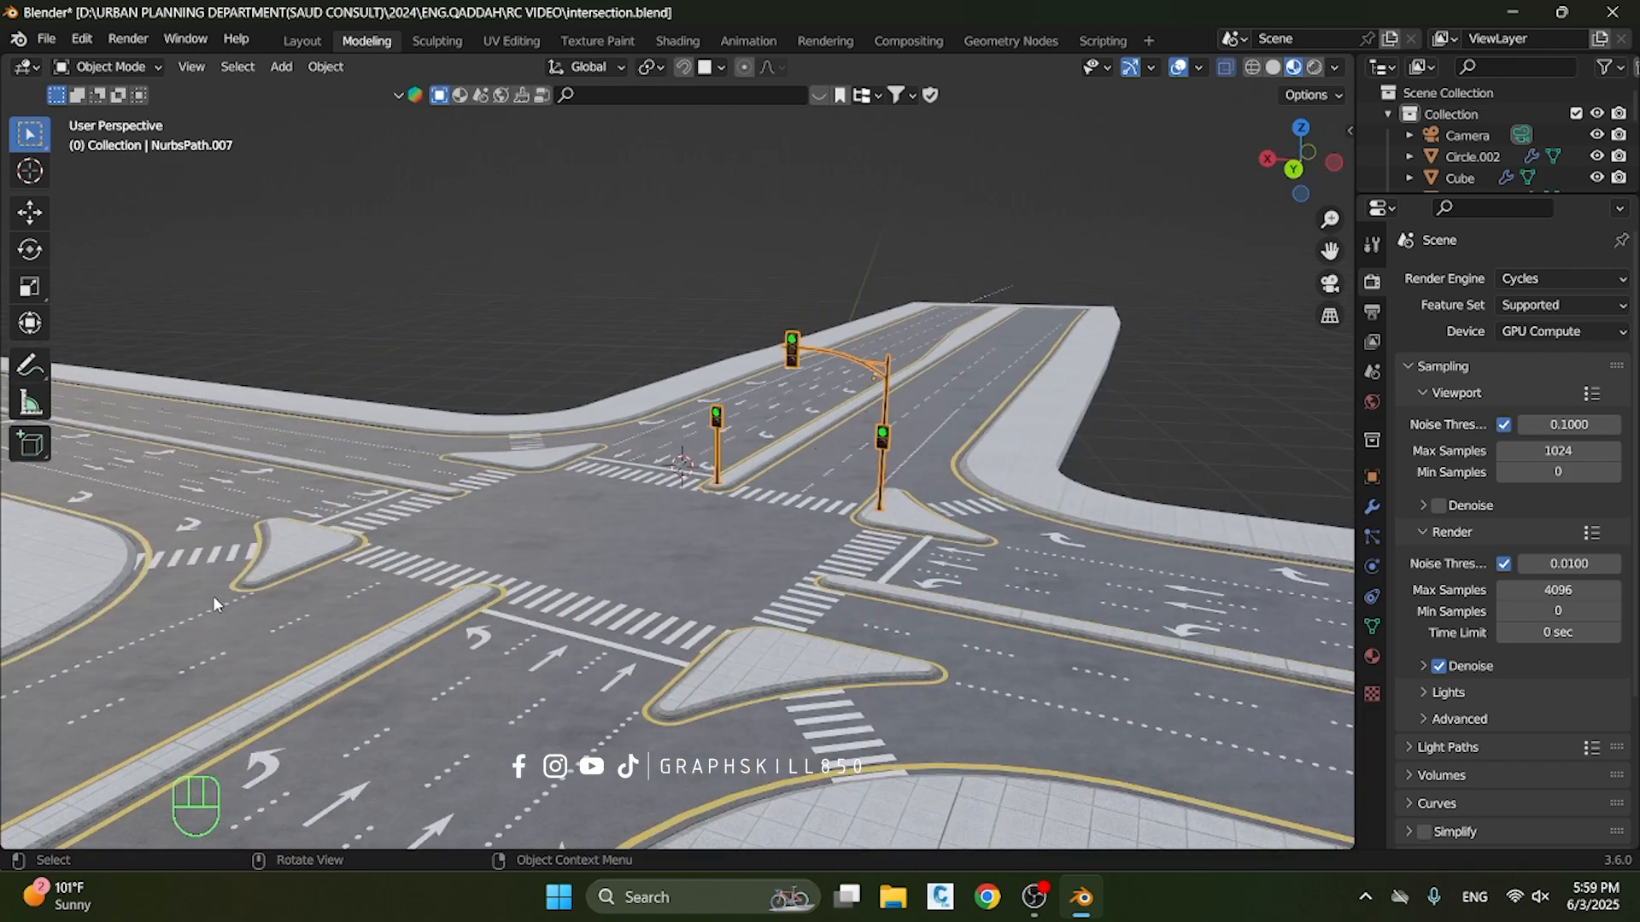
middle_drag(213, 596, 362, 696)
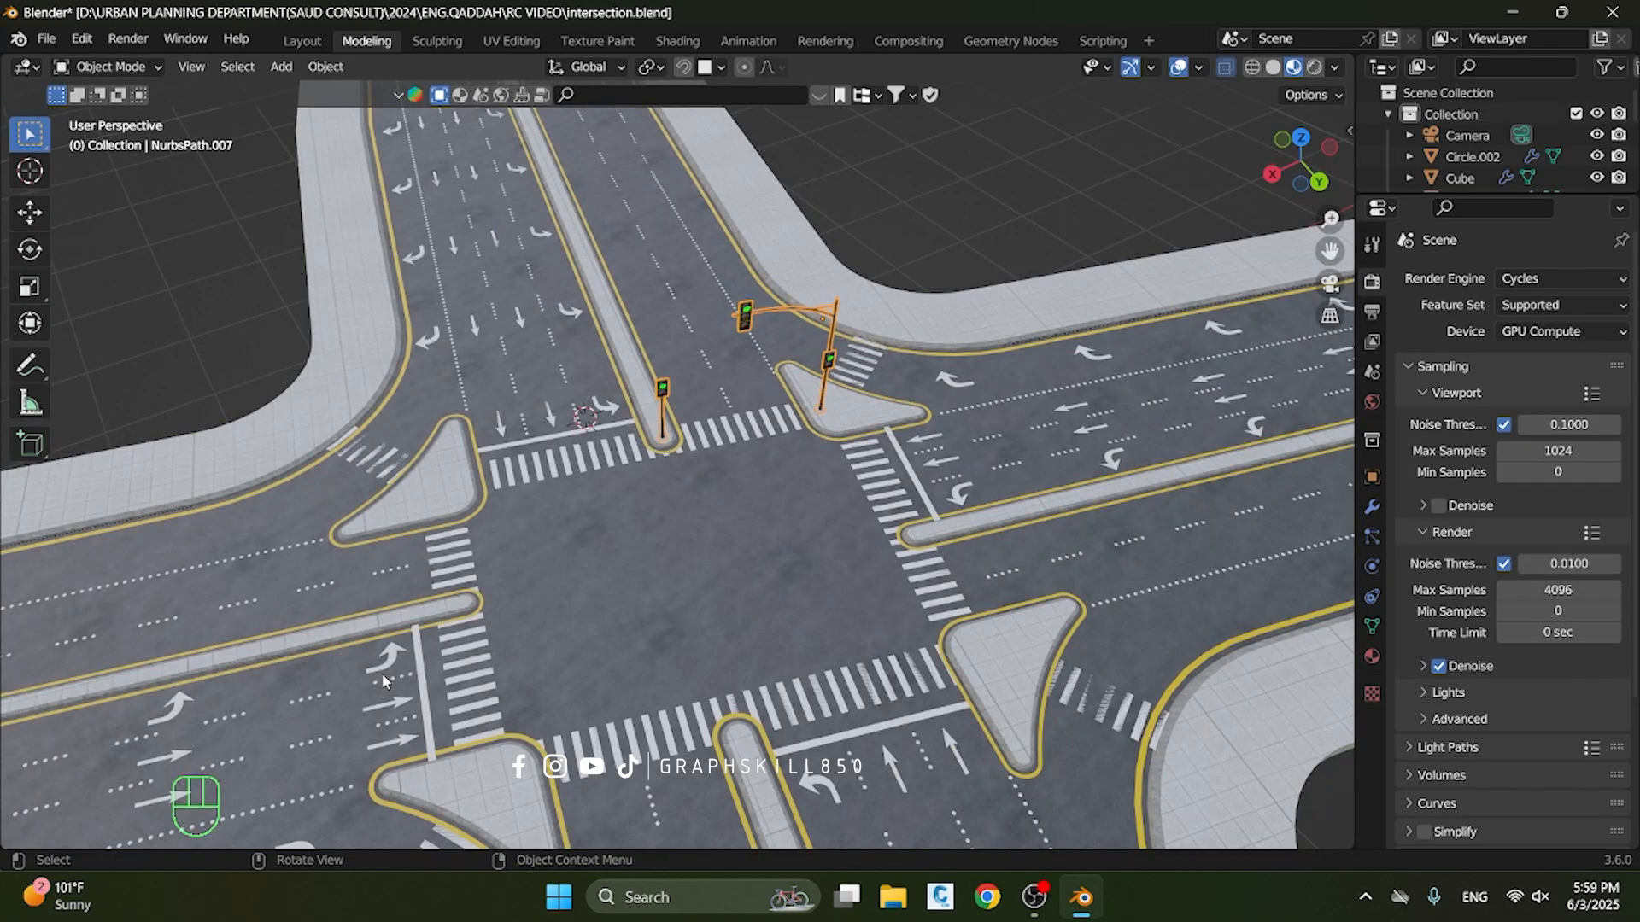
key(KP_7)
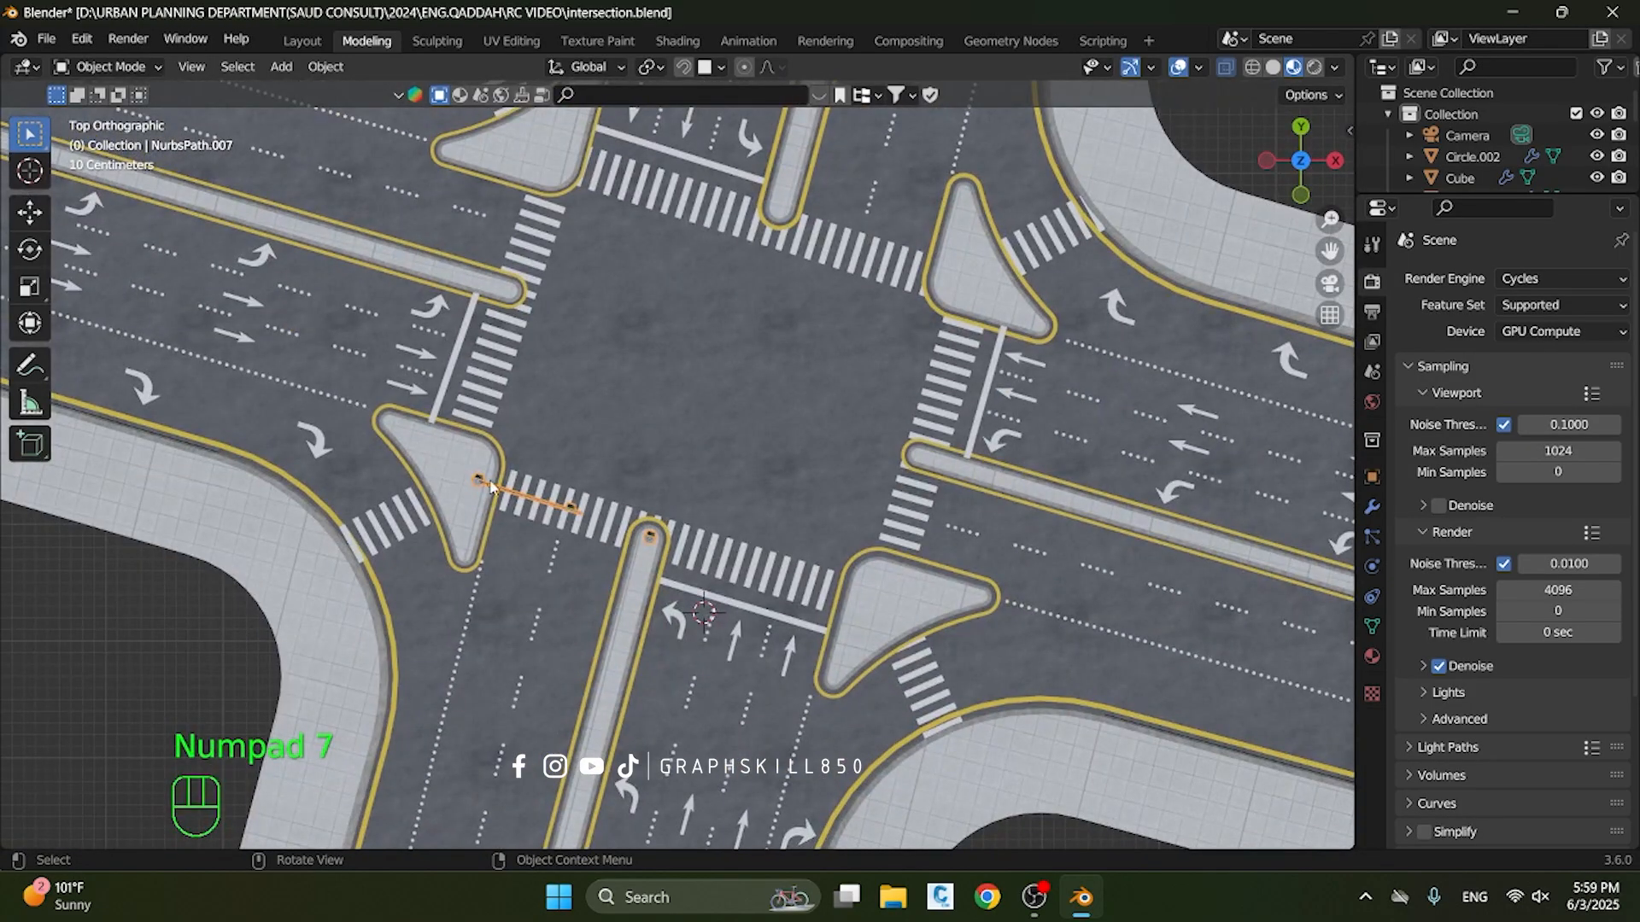
click(34, 218)
key(shift)
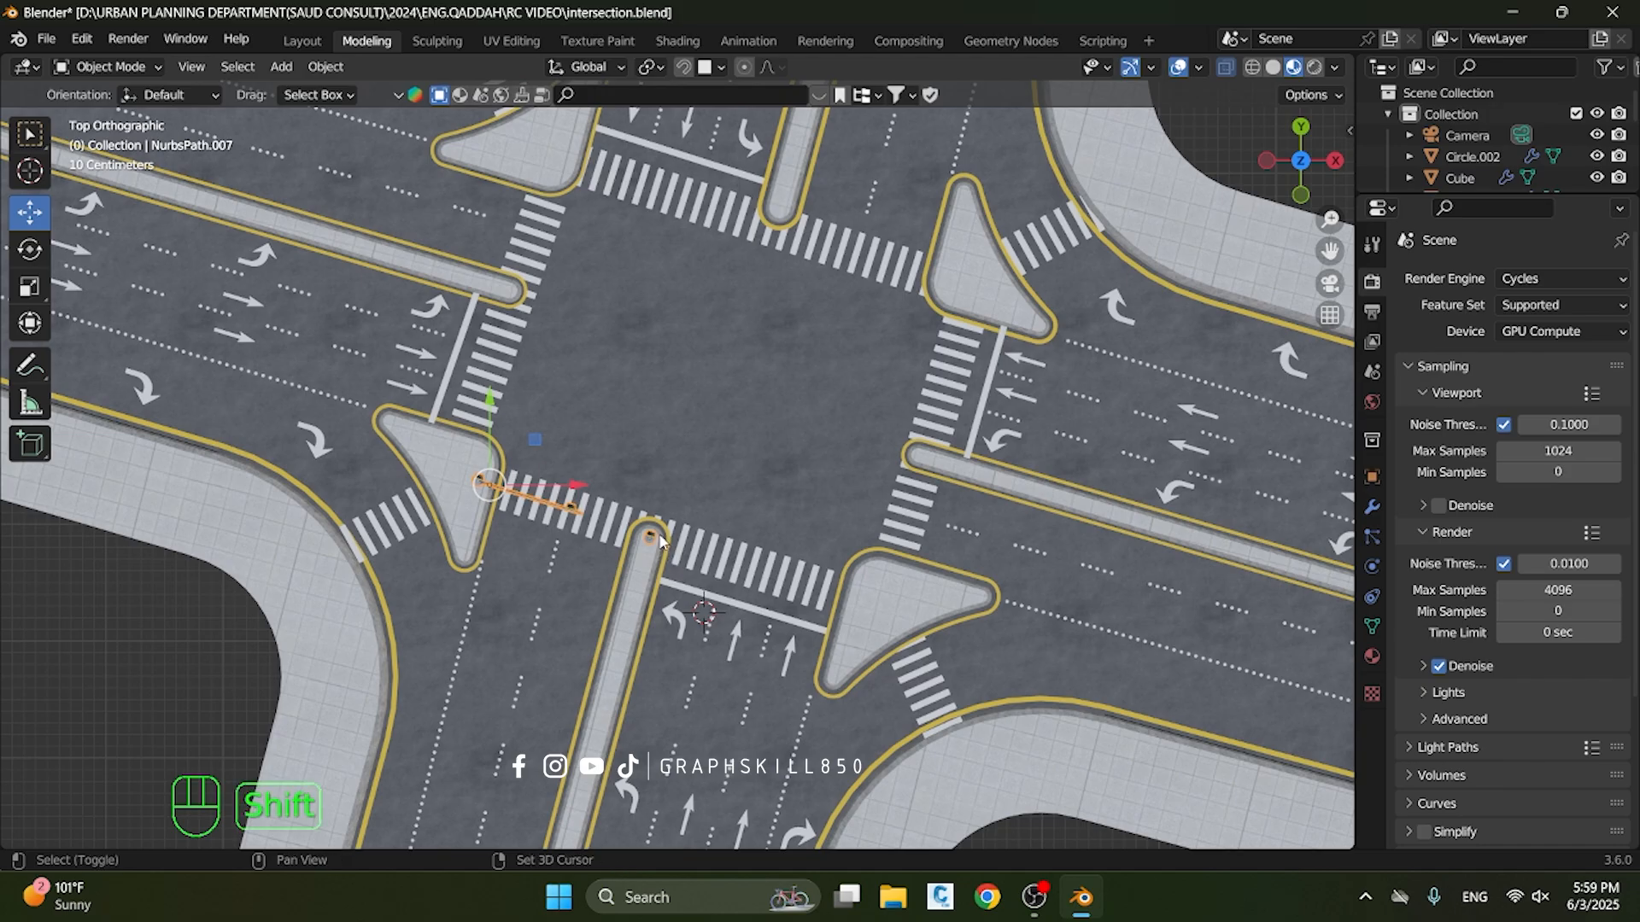
key(shift+d)
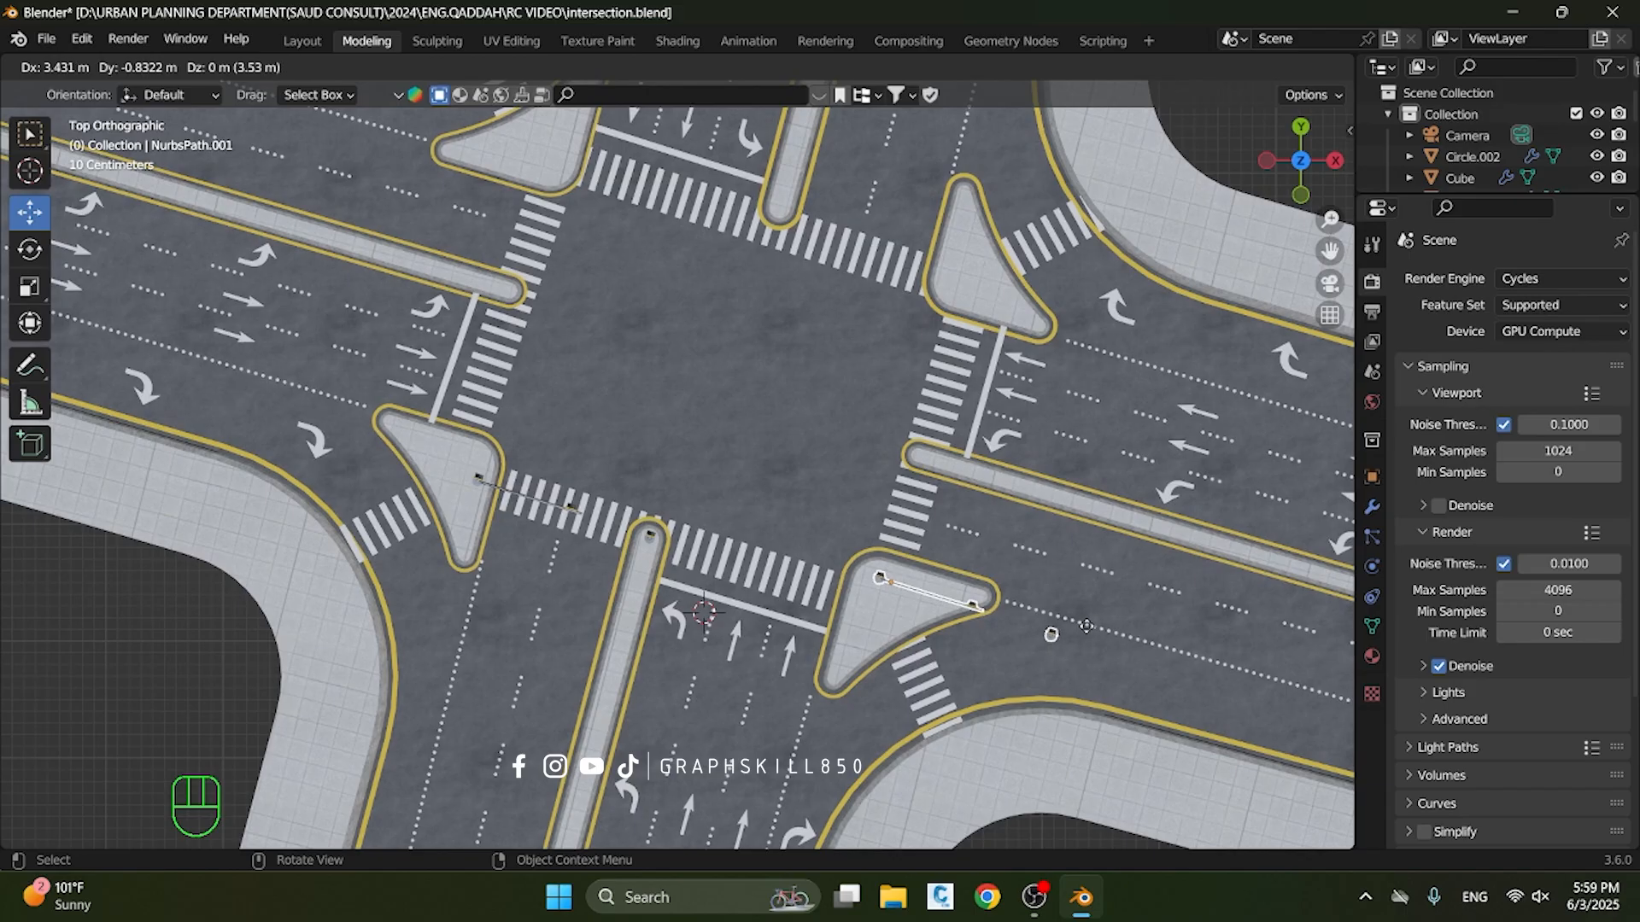
click(1086, 625)
Rotate the copied traffic light by -90° and shift it about 0.14 m to align its curved-arm pole on the triangular island
key(r)
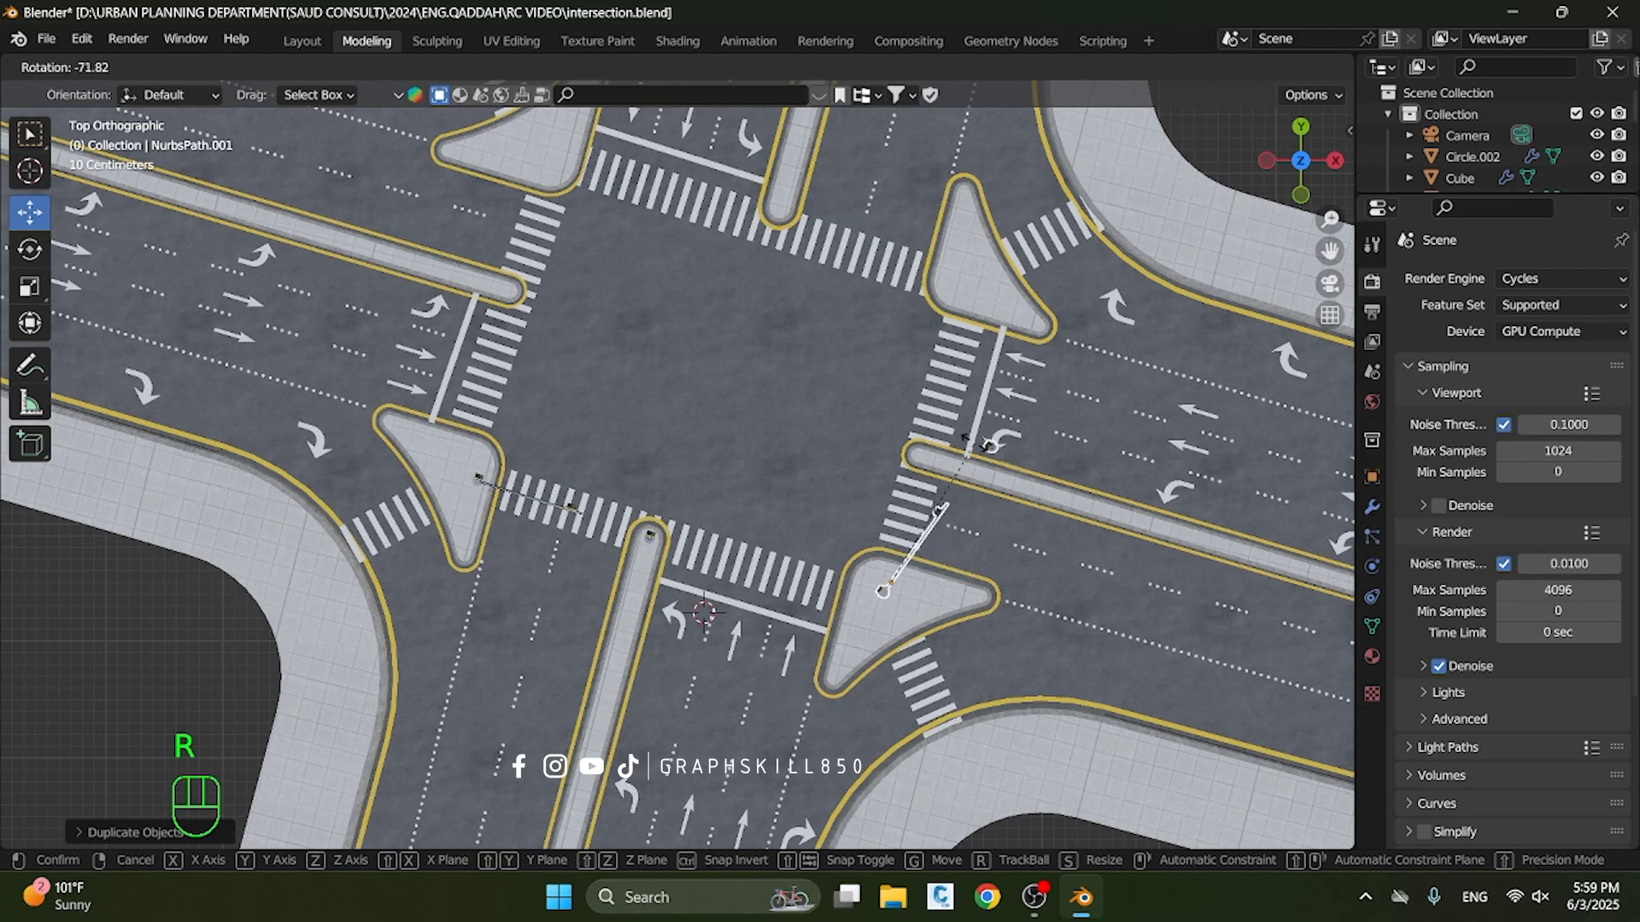
key(ctrl)
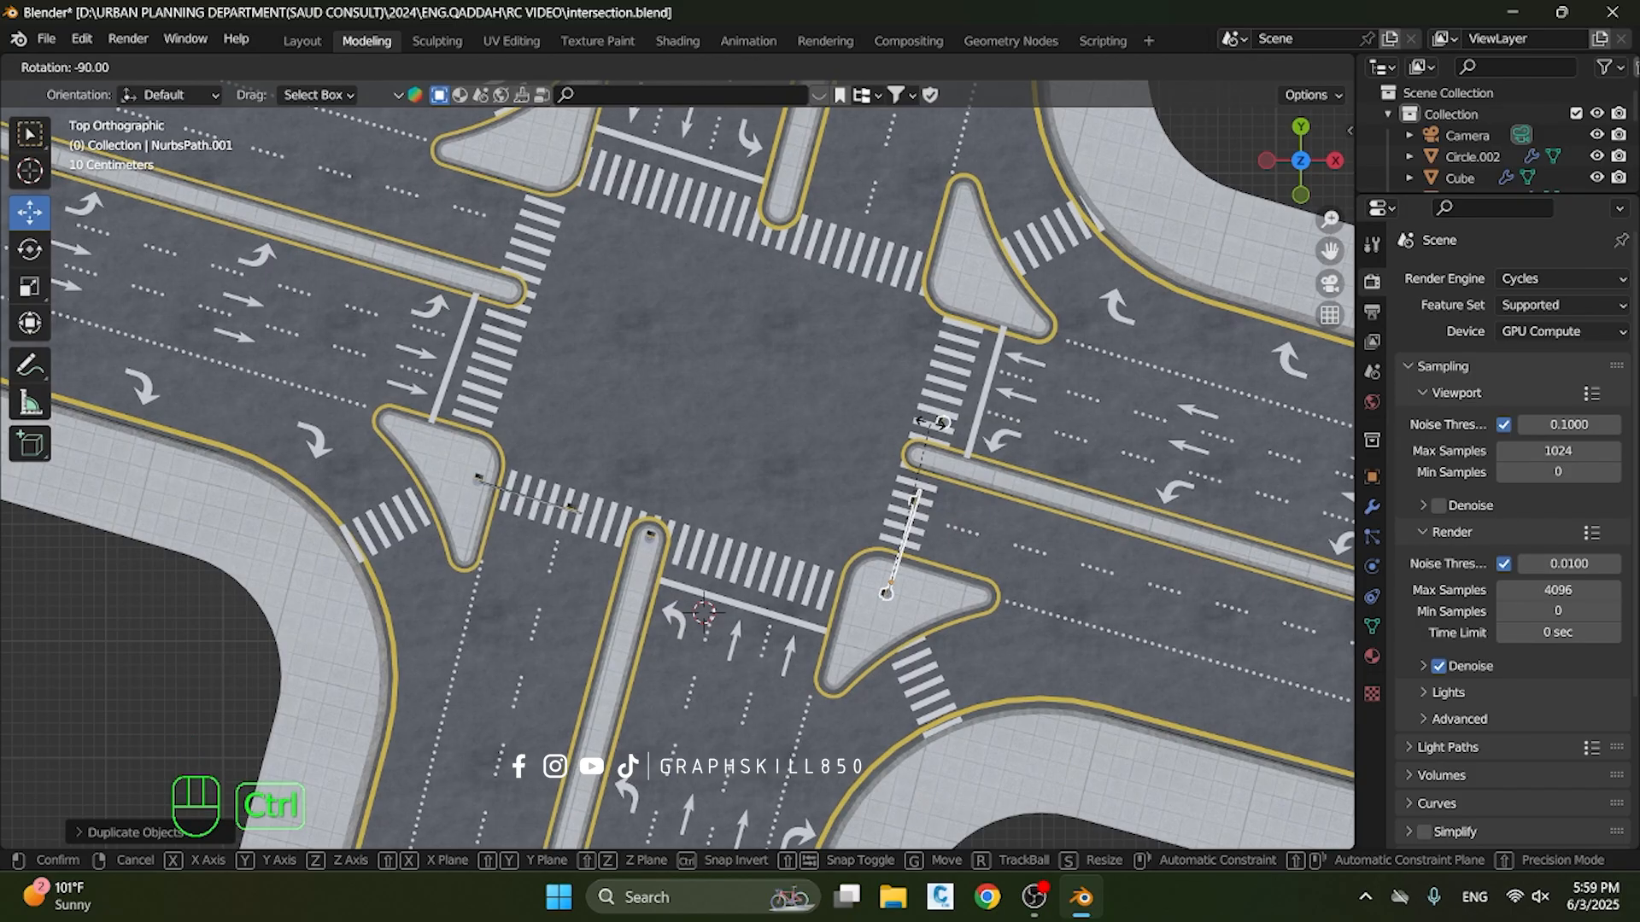
click(934, 427)
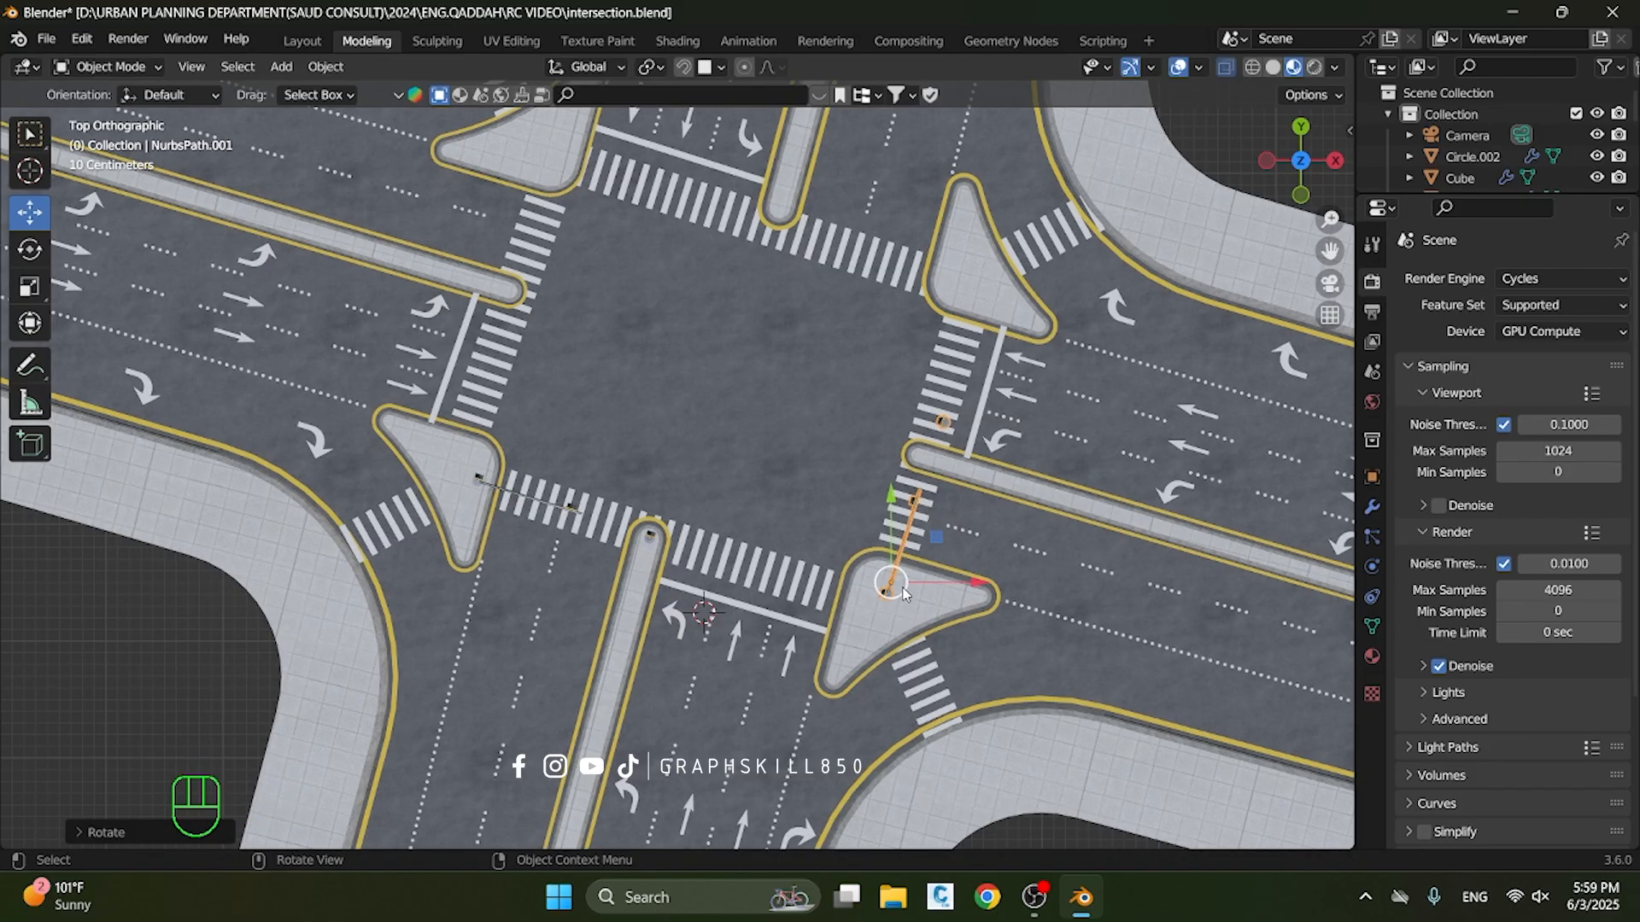
scroll(888, 577, up, 3)
shift+middle_drag(884, 572, 634, 520)
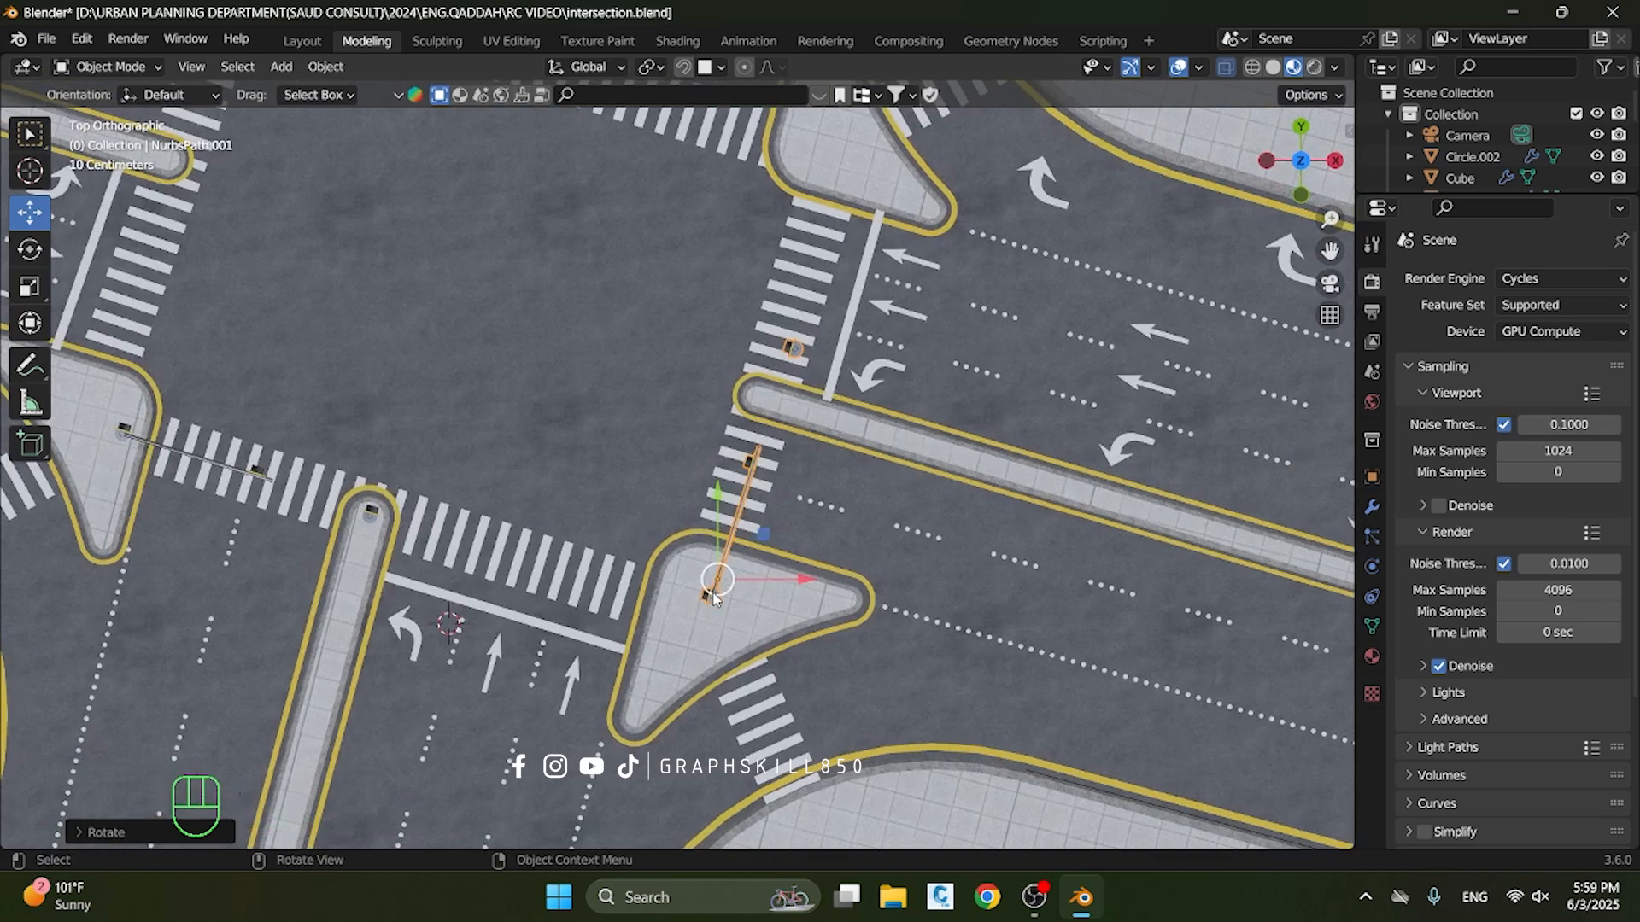
key(g)
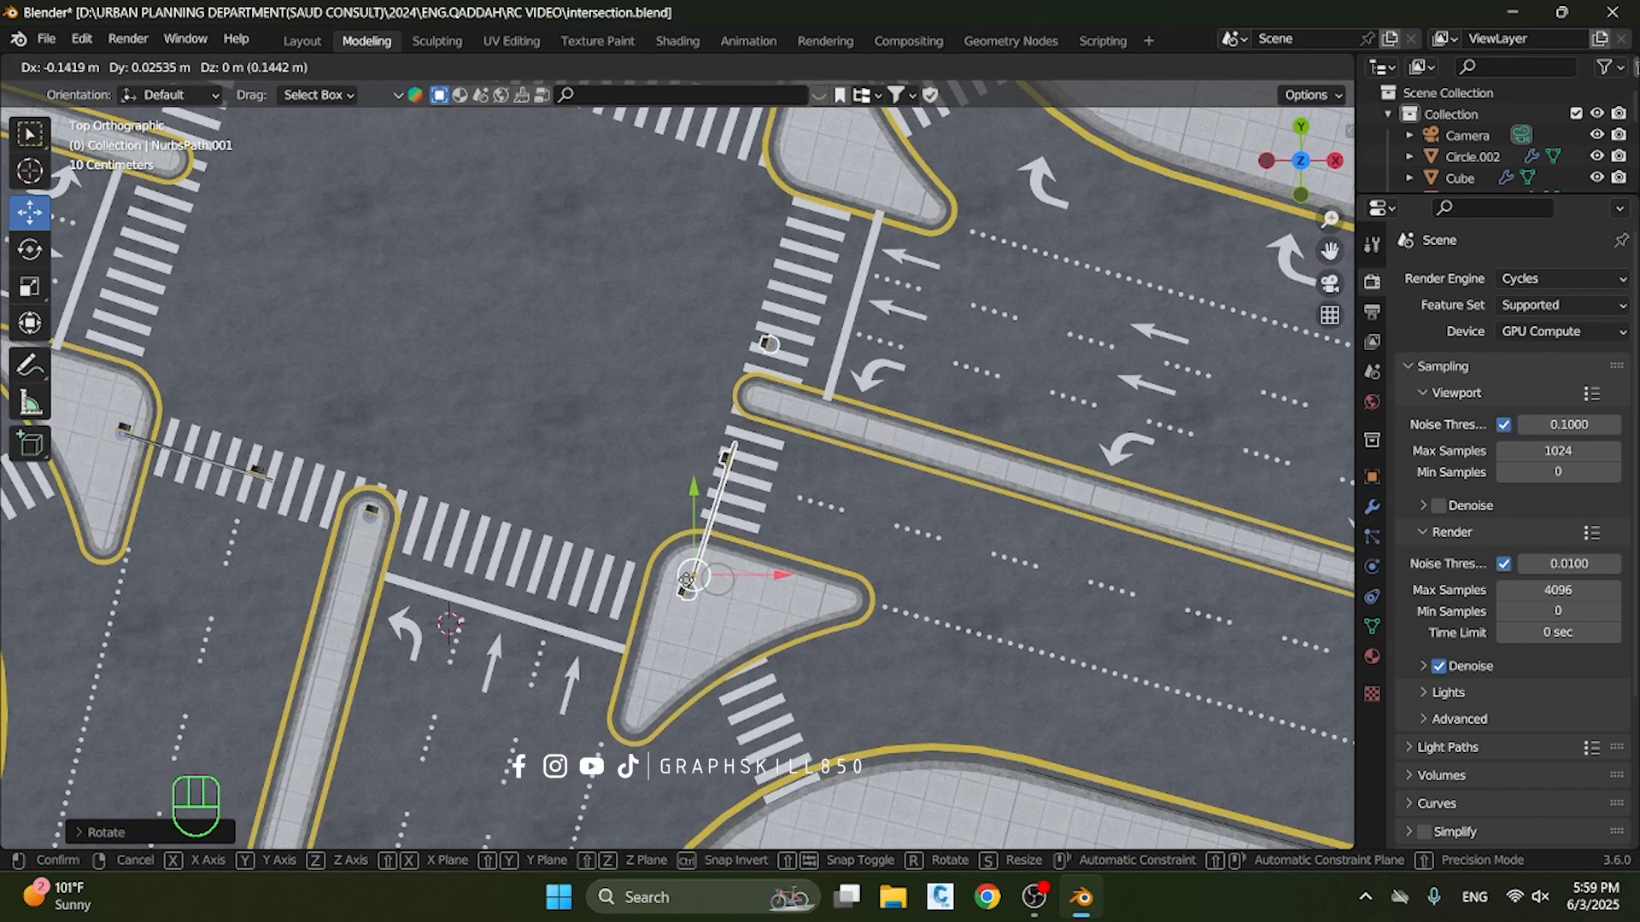
click(686, 583)
In Edit Mode, select the copy's short signal pole, move it onto the rounded end of the median, and return to Object Mode
scroll(692, 547, up, 2)
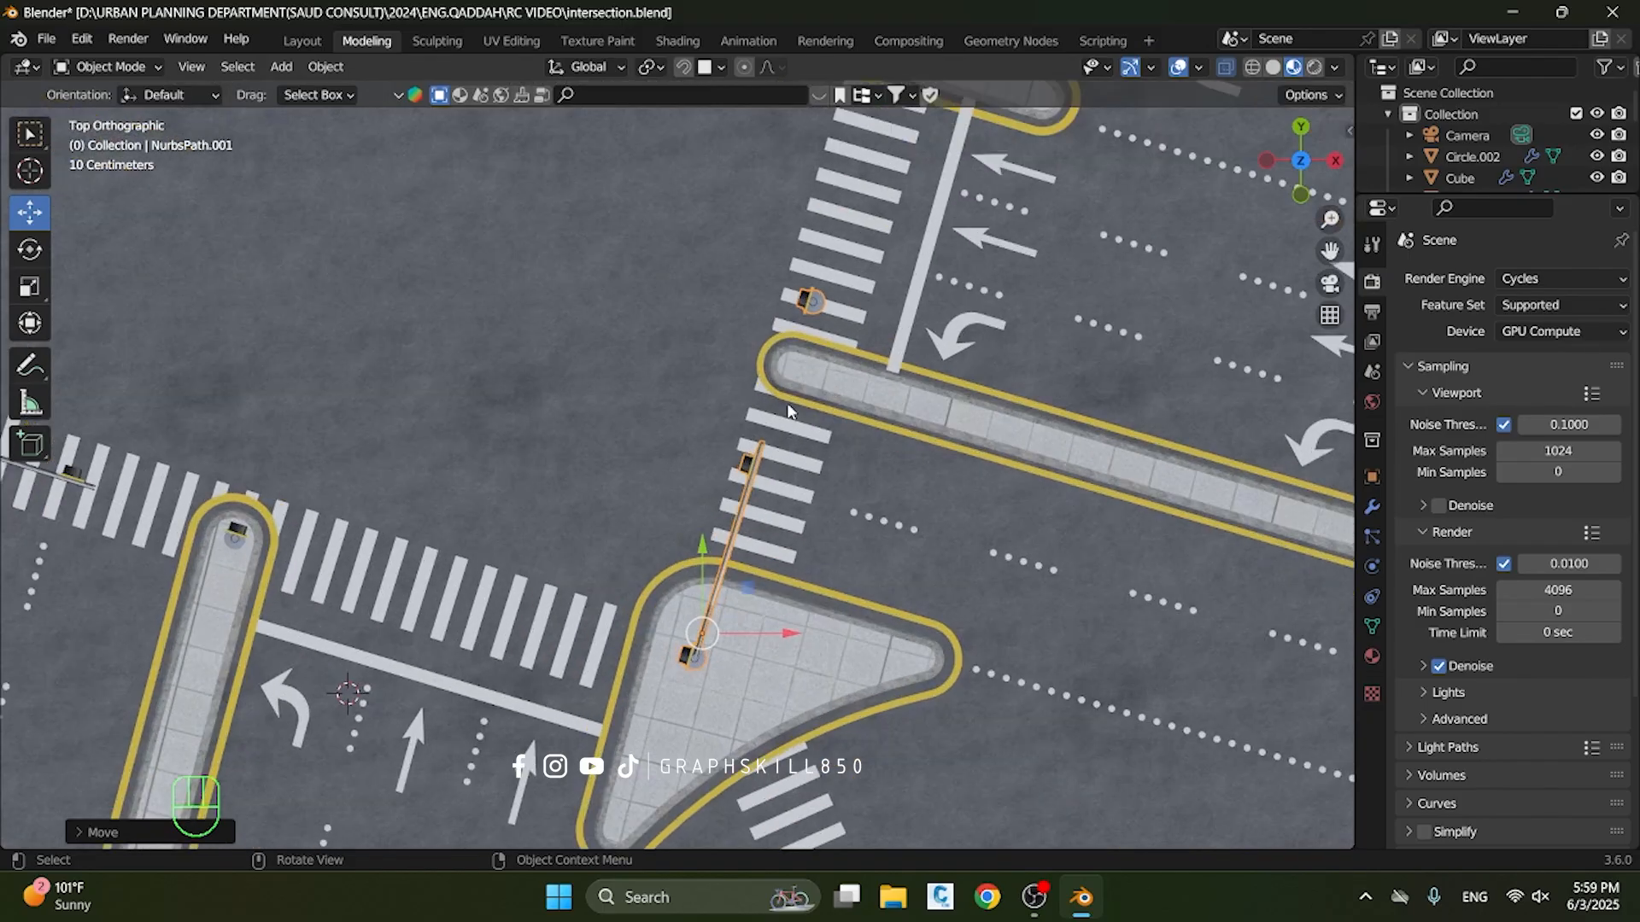
shift+middle_drag(793, 398, 701, 504)
key(Tab)
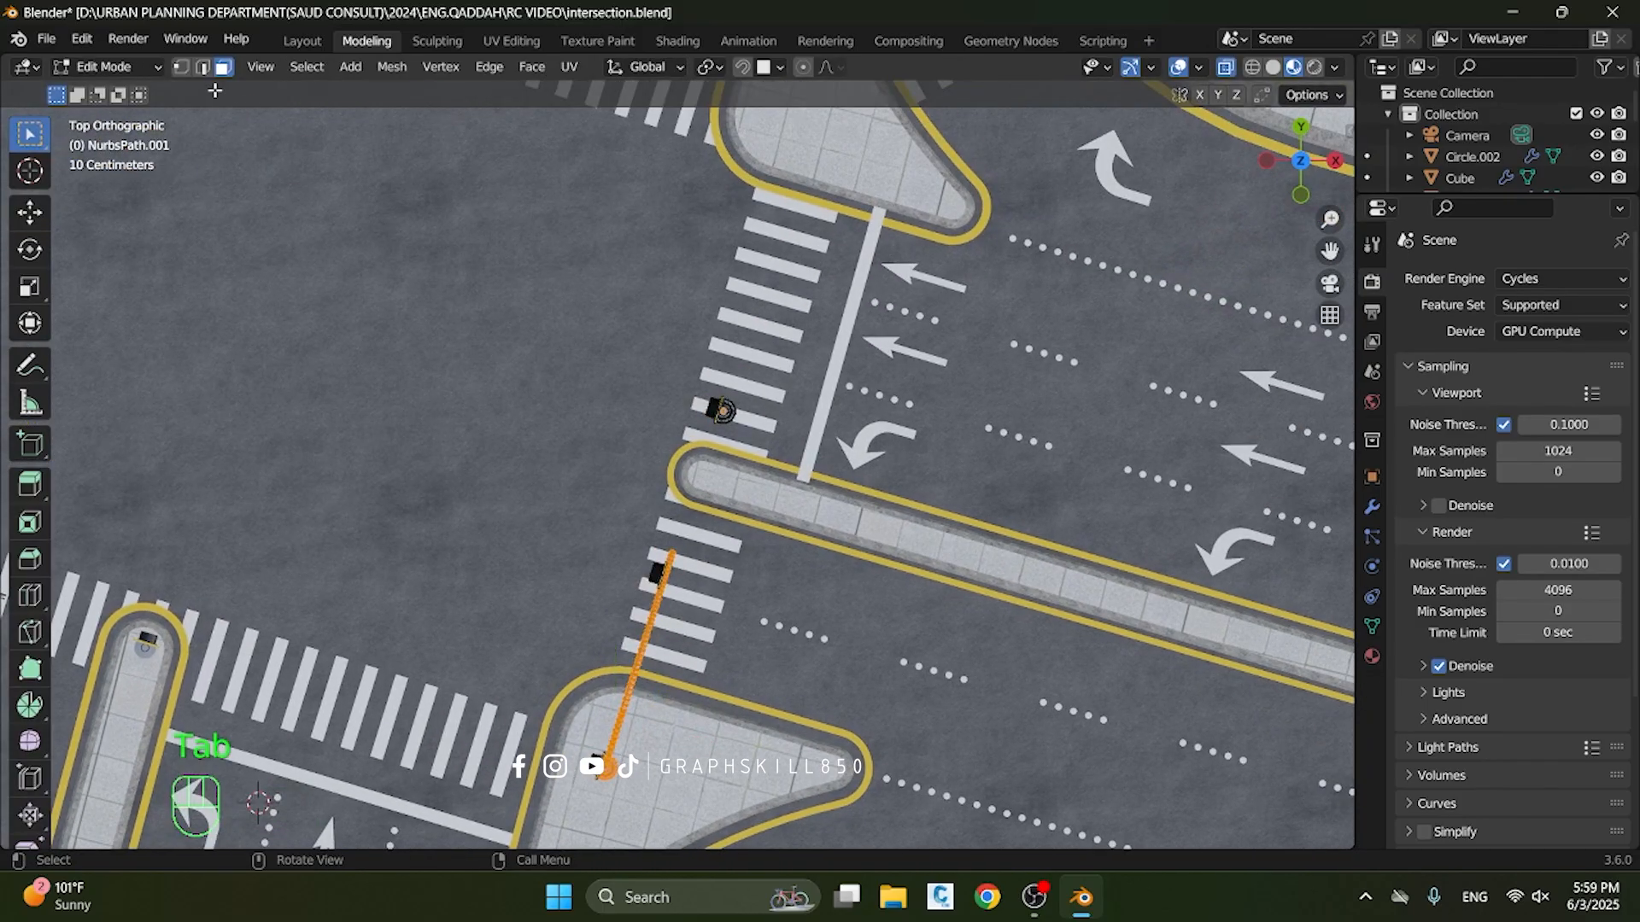
drag(518, 304, 805, 462)
click(30, 211)
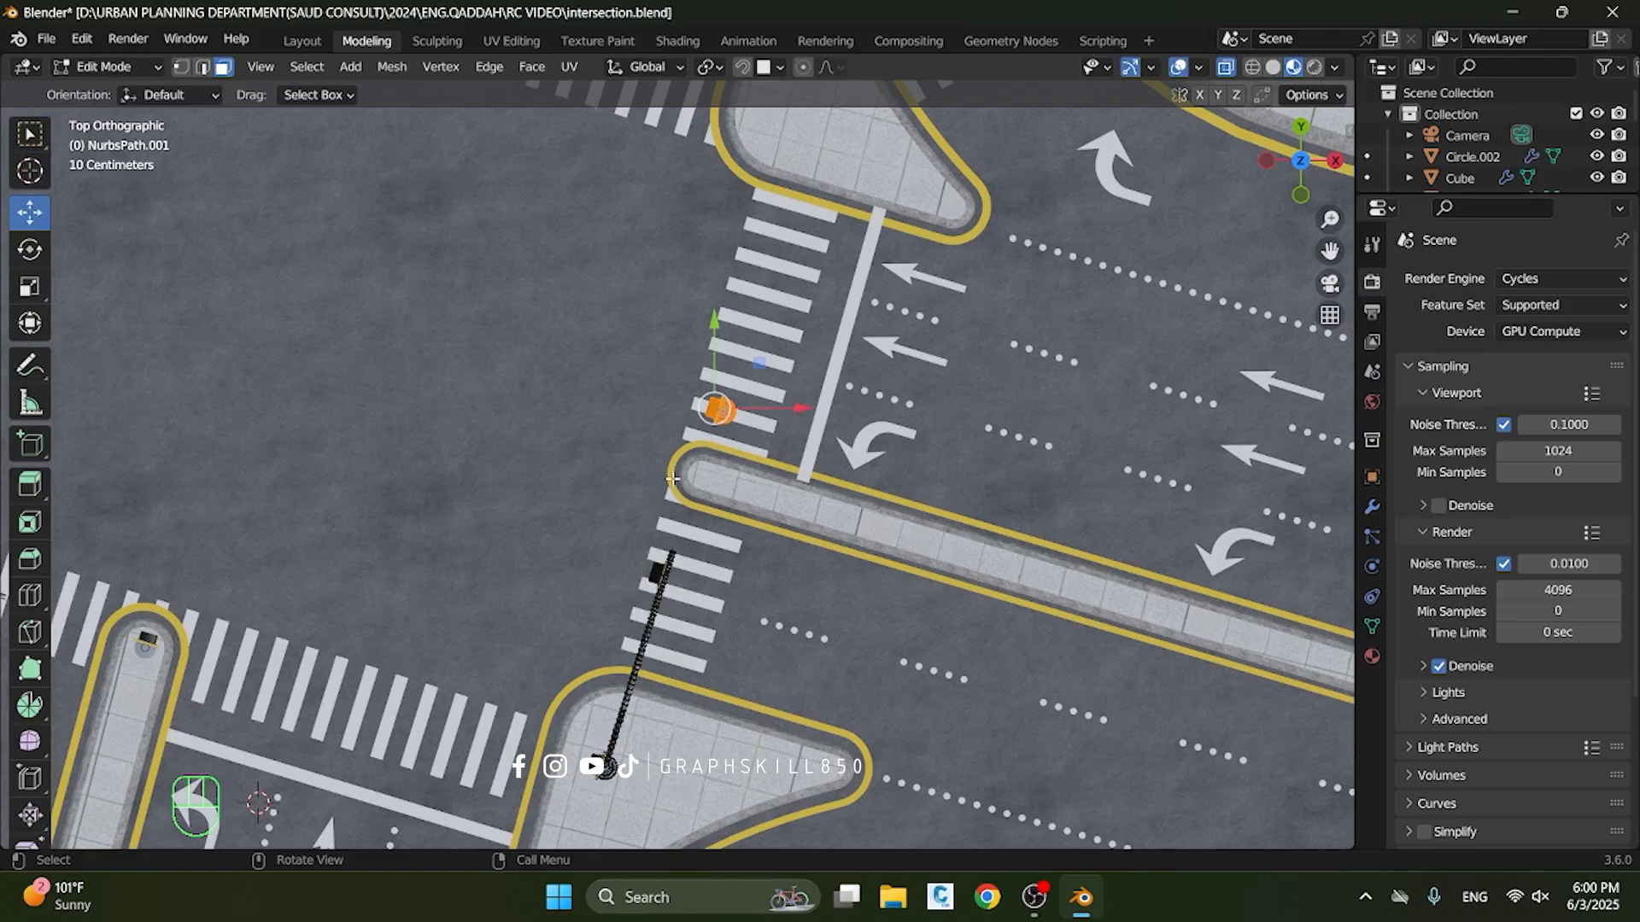
scroll(758, 416, up, 2)
drag(759, 369, 717, 481)
scroll(809, 408, down, 6)
key(Tab)
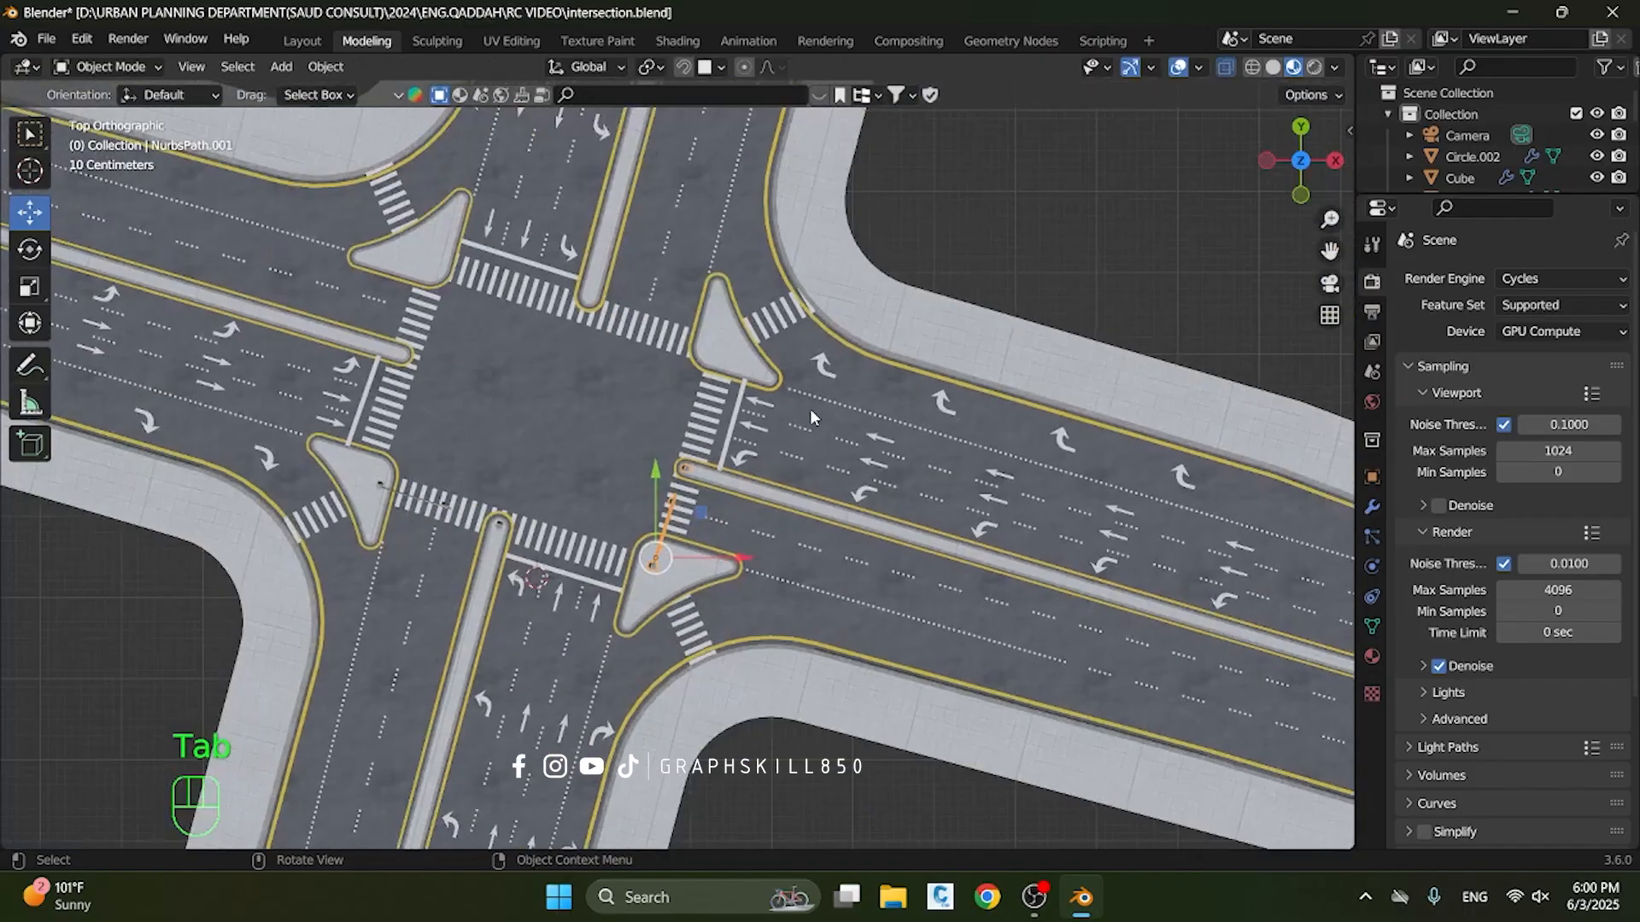
In top view, duplicate the selected traffic light, rotate the copy 90° and place its curved-arm pole on the next triangular island
middle_drag(262, 588, 450, 494)
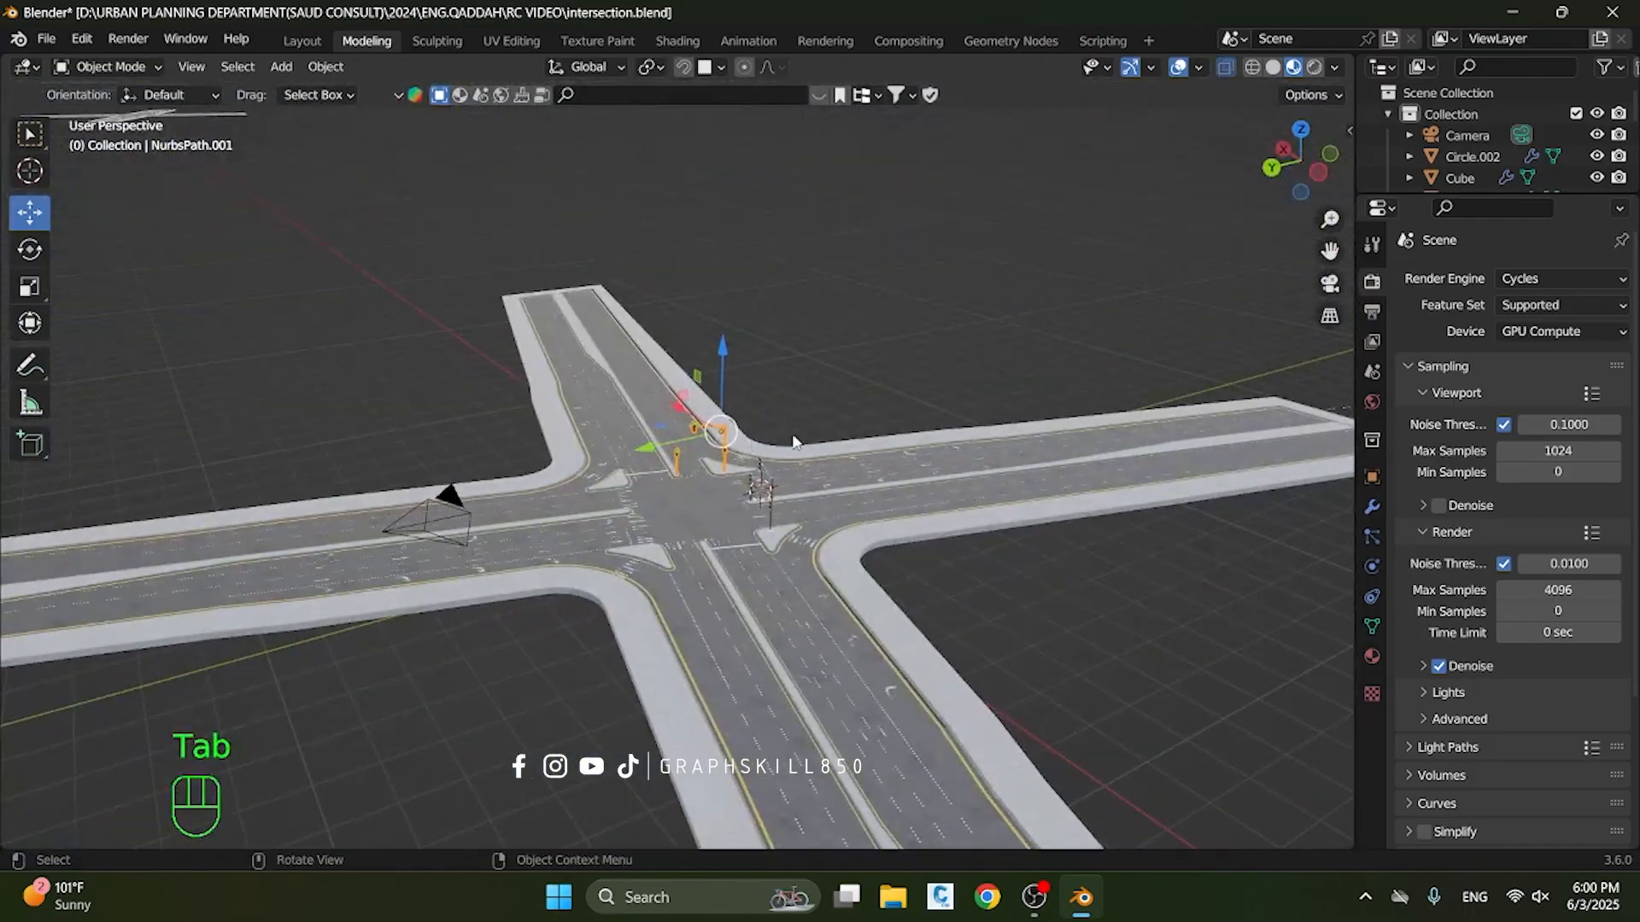
scroll(817, 441, up, 5)
scroll(817, 440, up, 2)
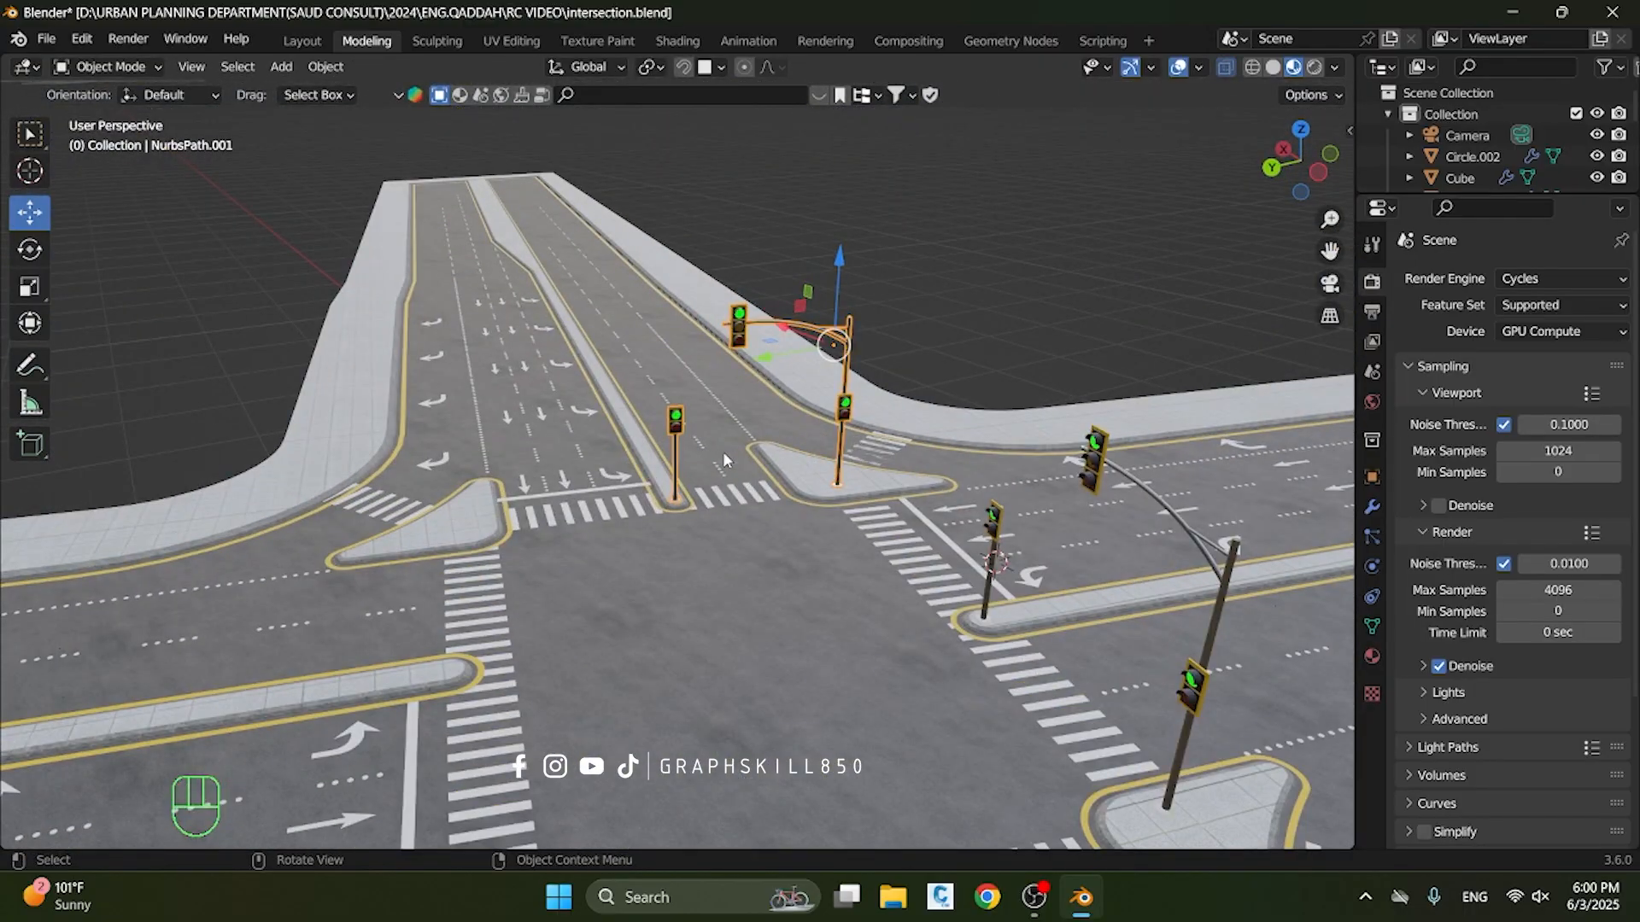
key(KP_7)
key(shift+d)
click(625, 343)
shift+middle_drag(625, 344, 648, 425)
text(r90)
key(Return)
key(g)
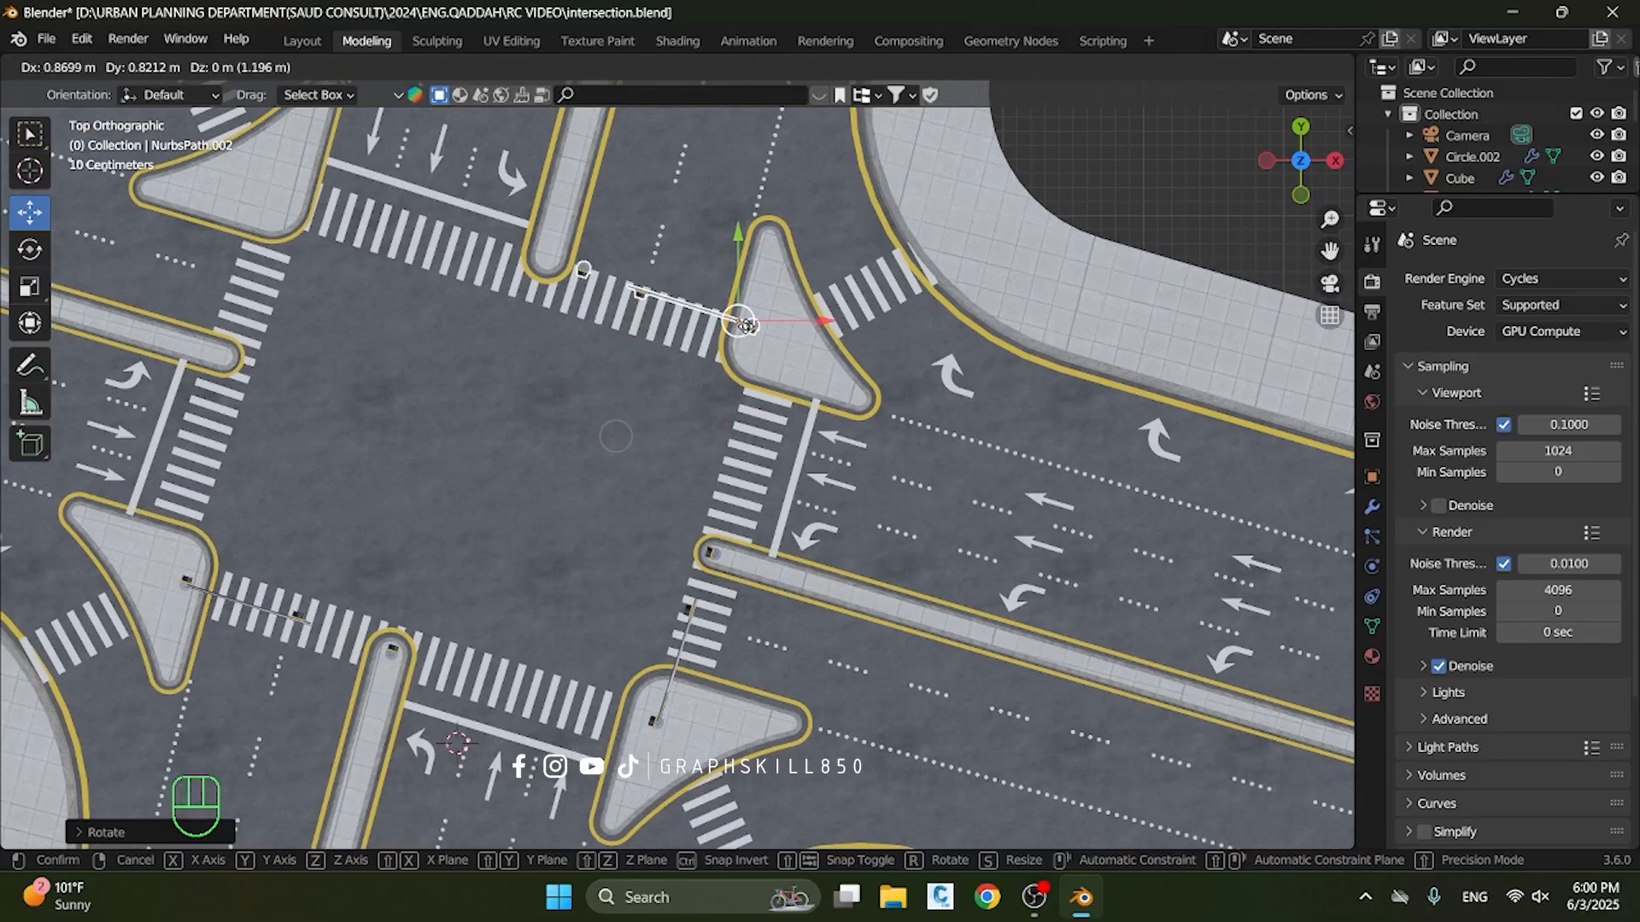
click(778, 312)
In Edit Mode, move the new copy's short signal pole onto the rounded end of the adjacent median, and return to Object Mode
scroll(793, 419, up, 3)
key(Tab)
key(g)
shift+middle_drag(778, 312, 924, 398)
click(777, 414)
scroll(777, 414, down, 2)
key(Tab)
Duplicate the traffic light from the diagonally opposite island, rotate the copy half a turn and place it on the remaining empty triangular island
click(850, 790)
key(shift+d)
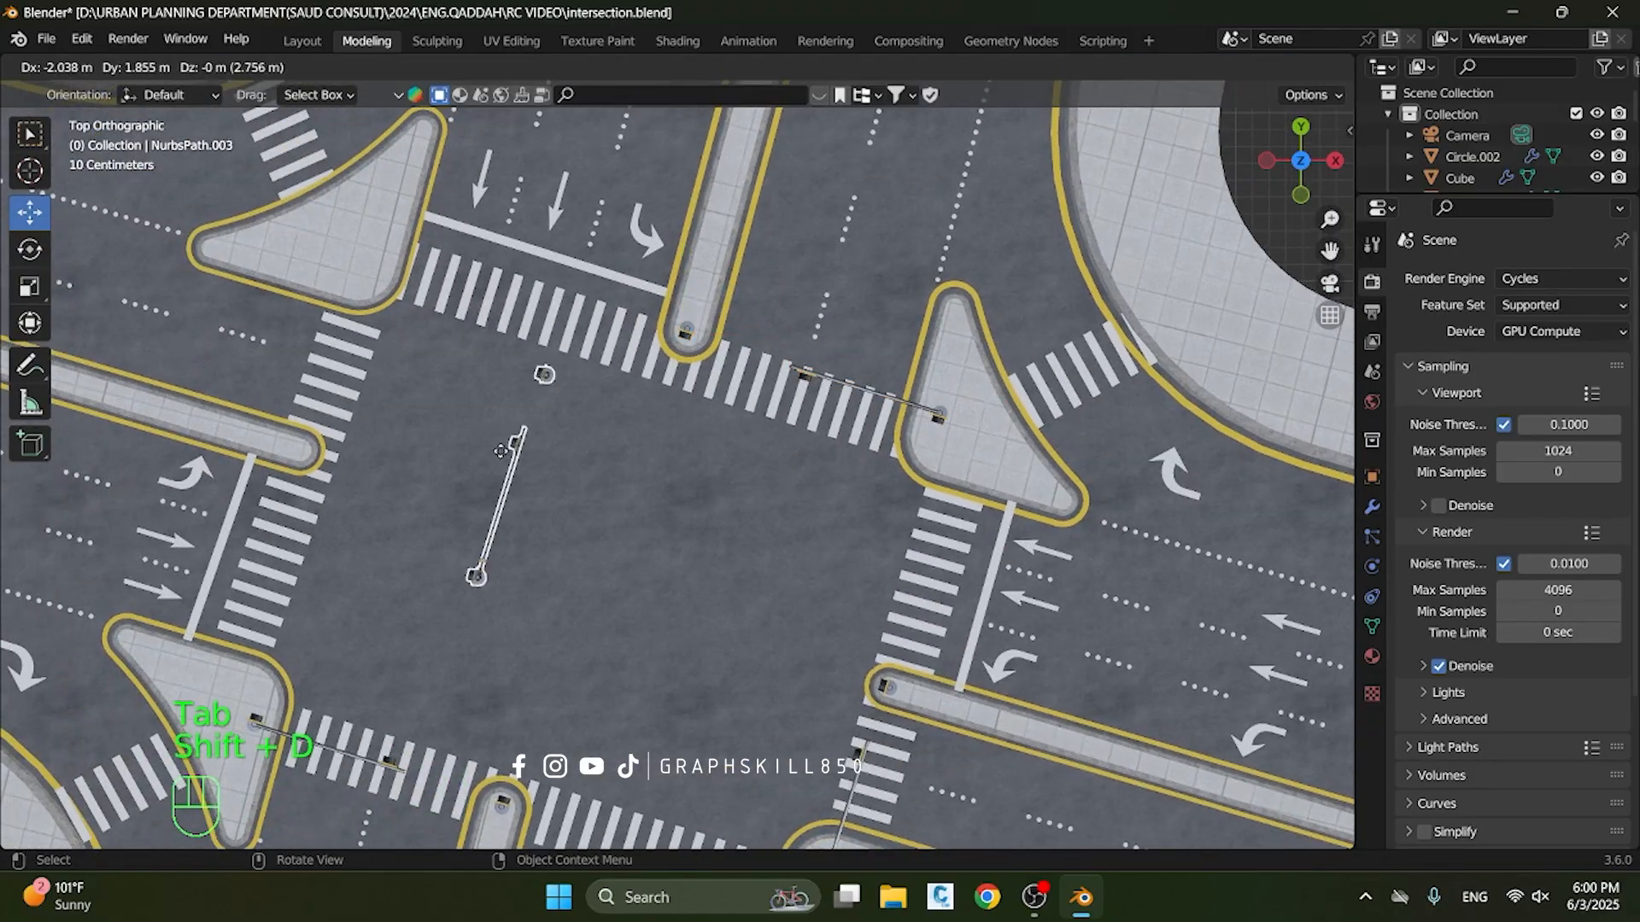
click(487, 491)
key(r)
ctrl+click(415, 589)
key(g)
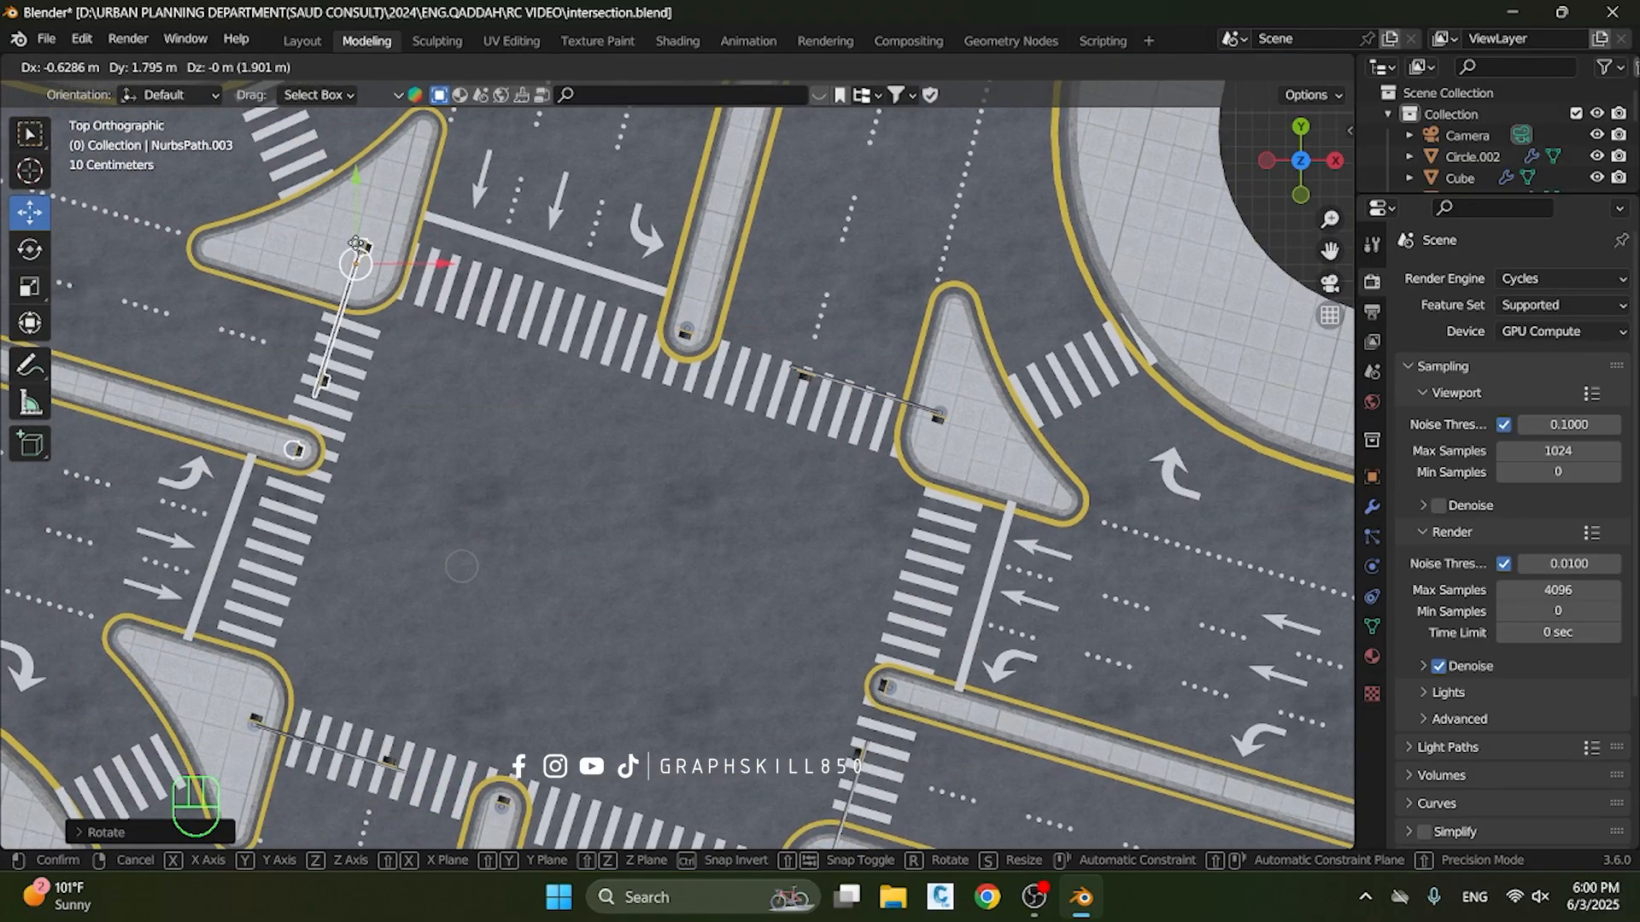
click(355, 246)
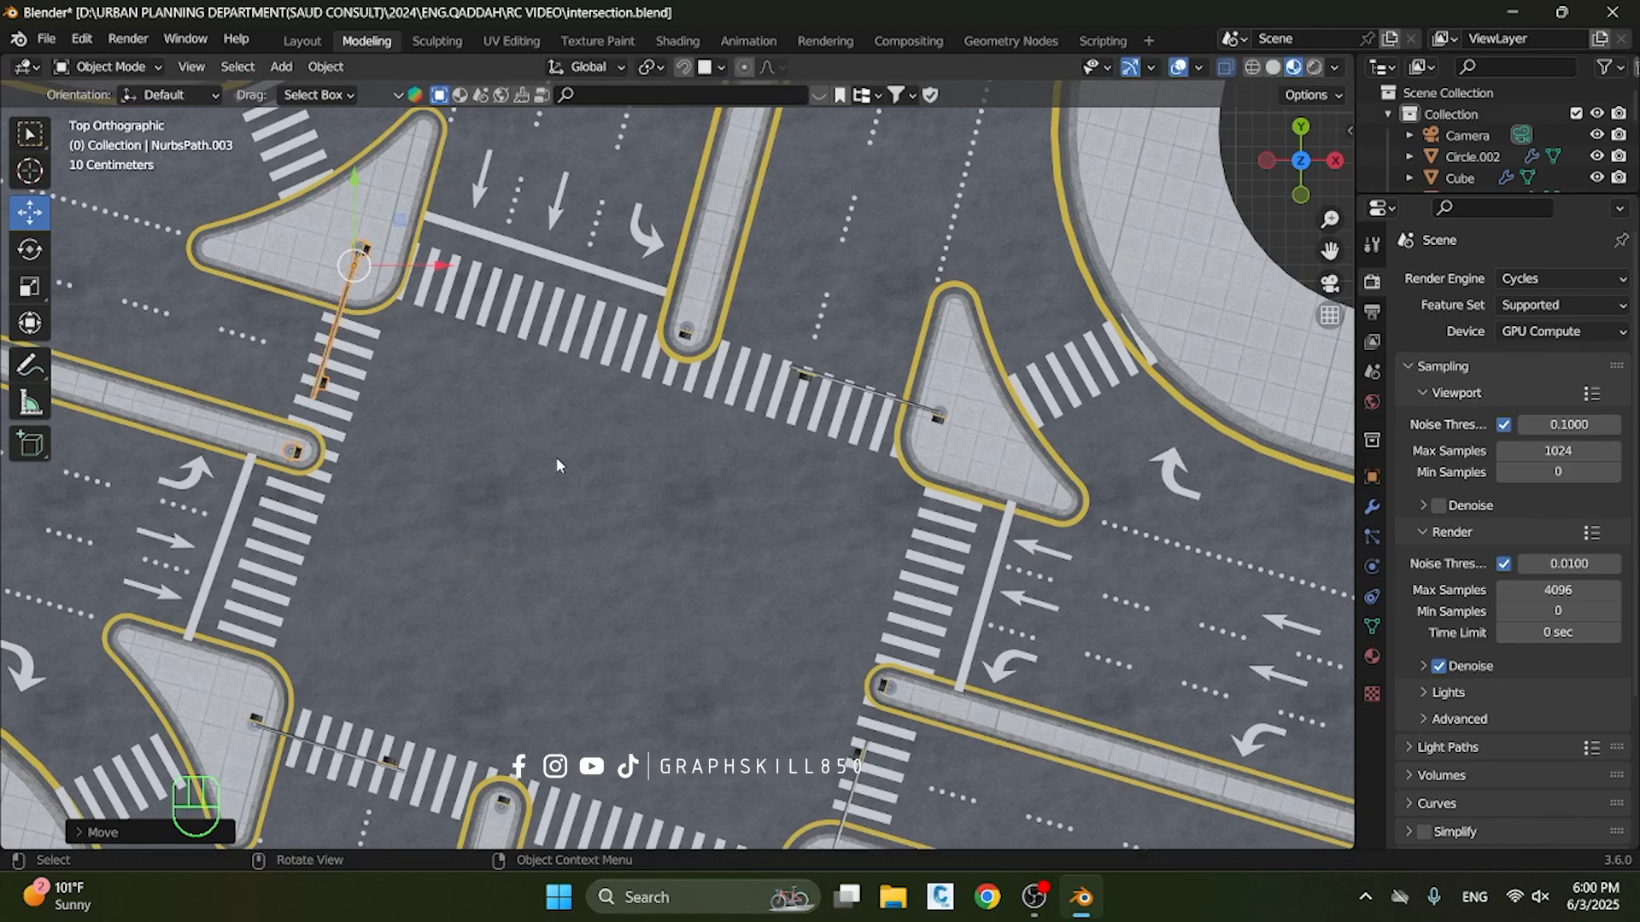
Brighten the base color of the traffic light's Material.005 to full red with a Value of 1.000
scroll(556, 458, down, 4)
middle_drag(623, 531, 460, 534)
scroll(820, 363, up, 5)
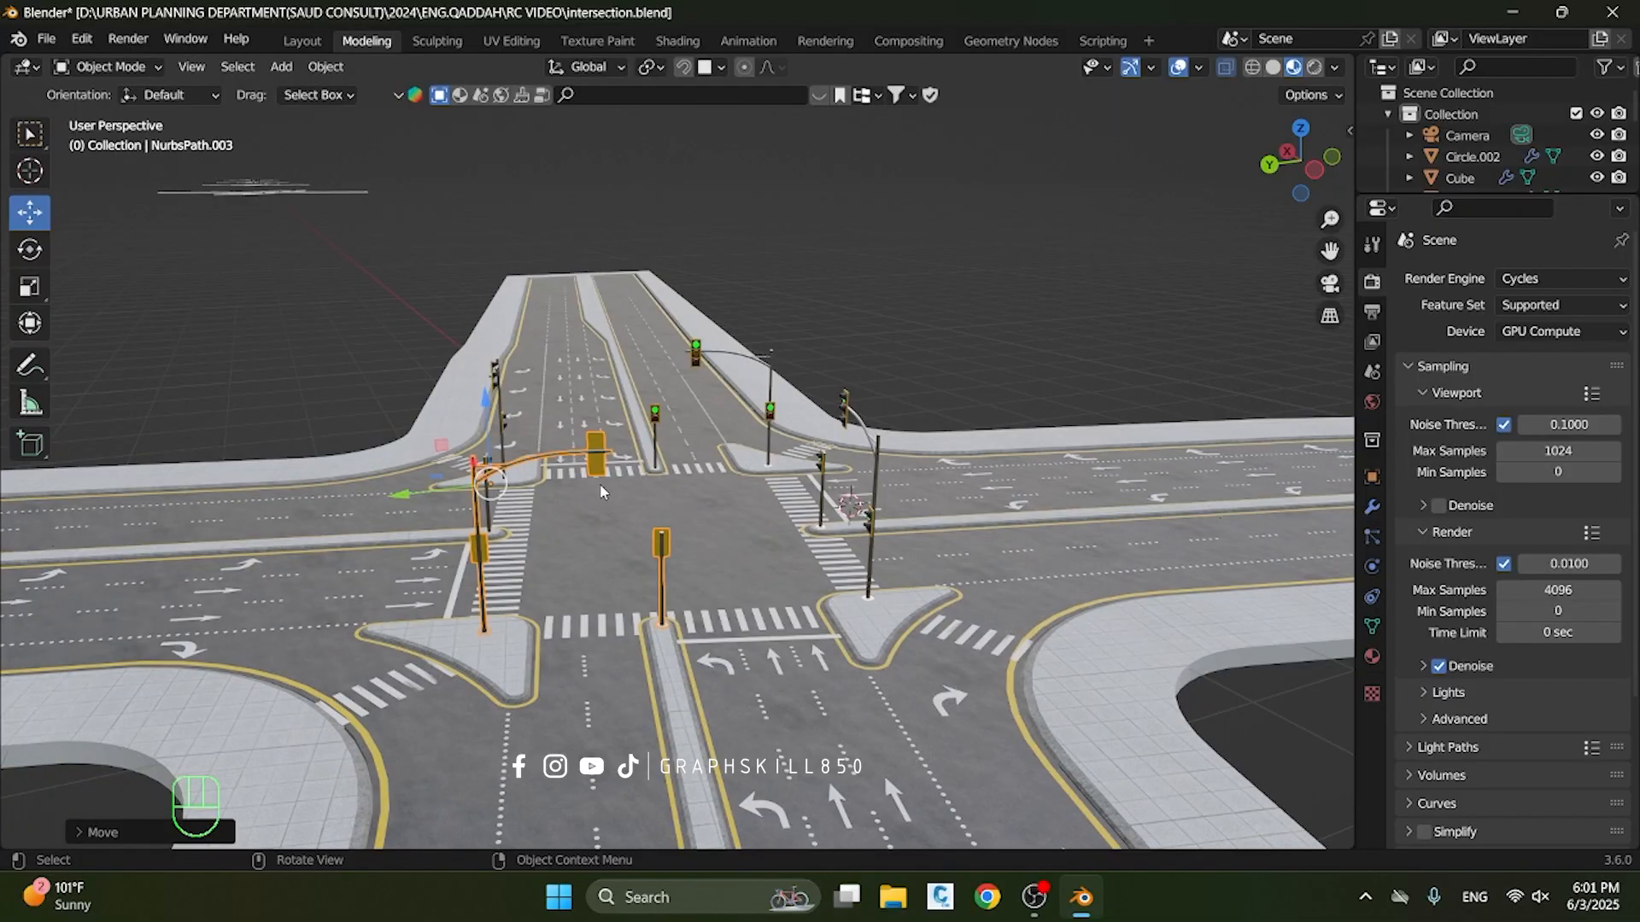
middle_drag(706, 369, 998, 369)
middle_drag(966, 464, 888, 478)
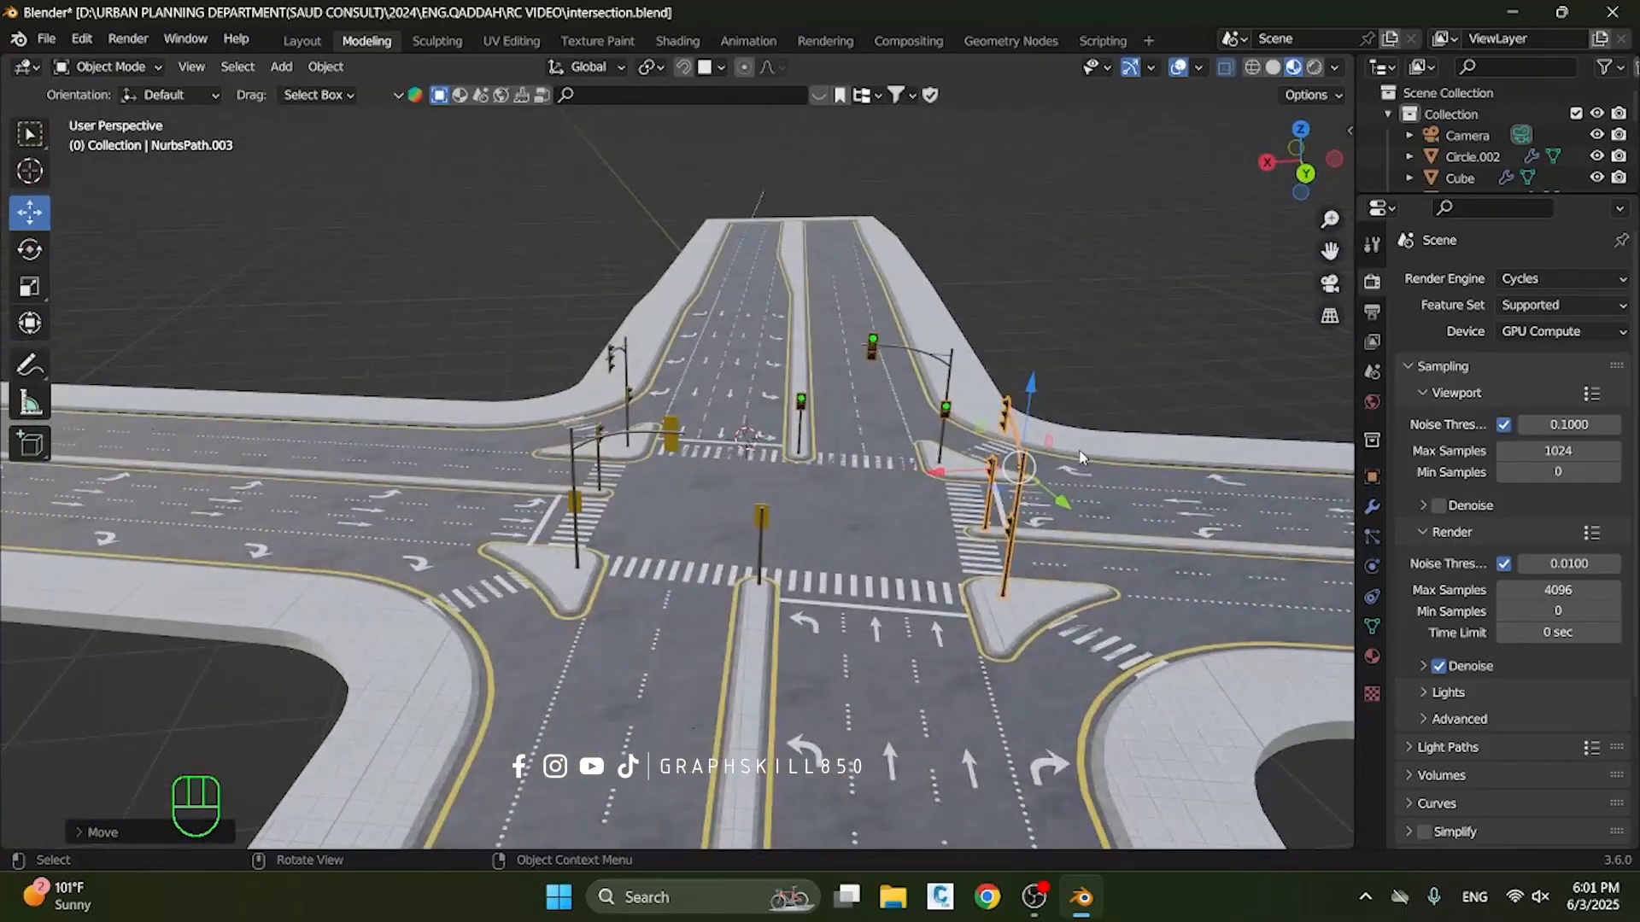
shift+middle_drag(812, 519, 537, 511)
middle_drag(476, 550, 1320, 615)
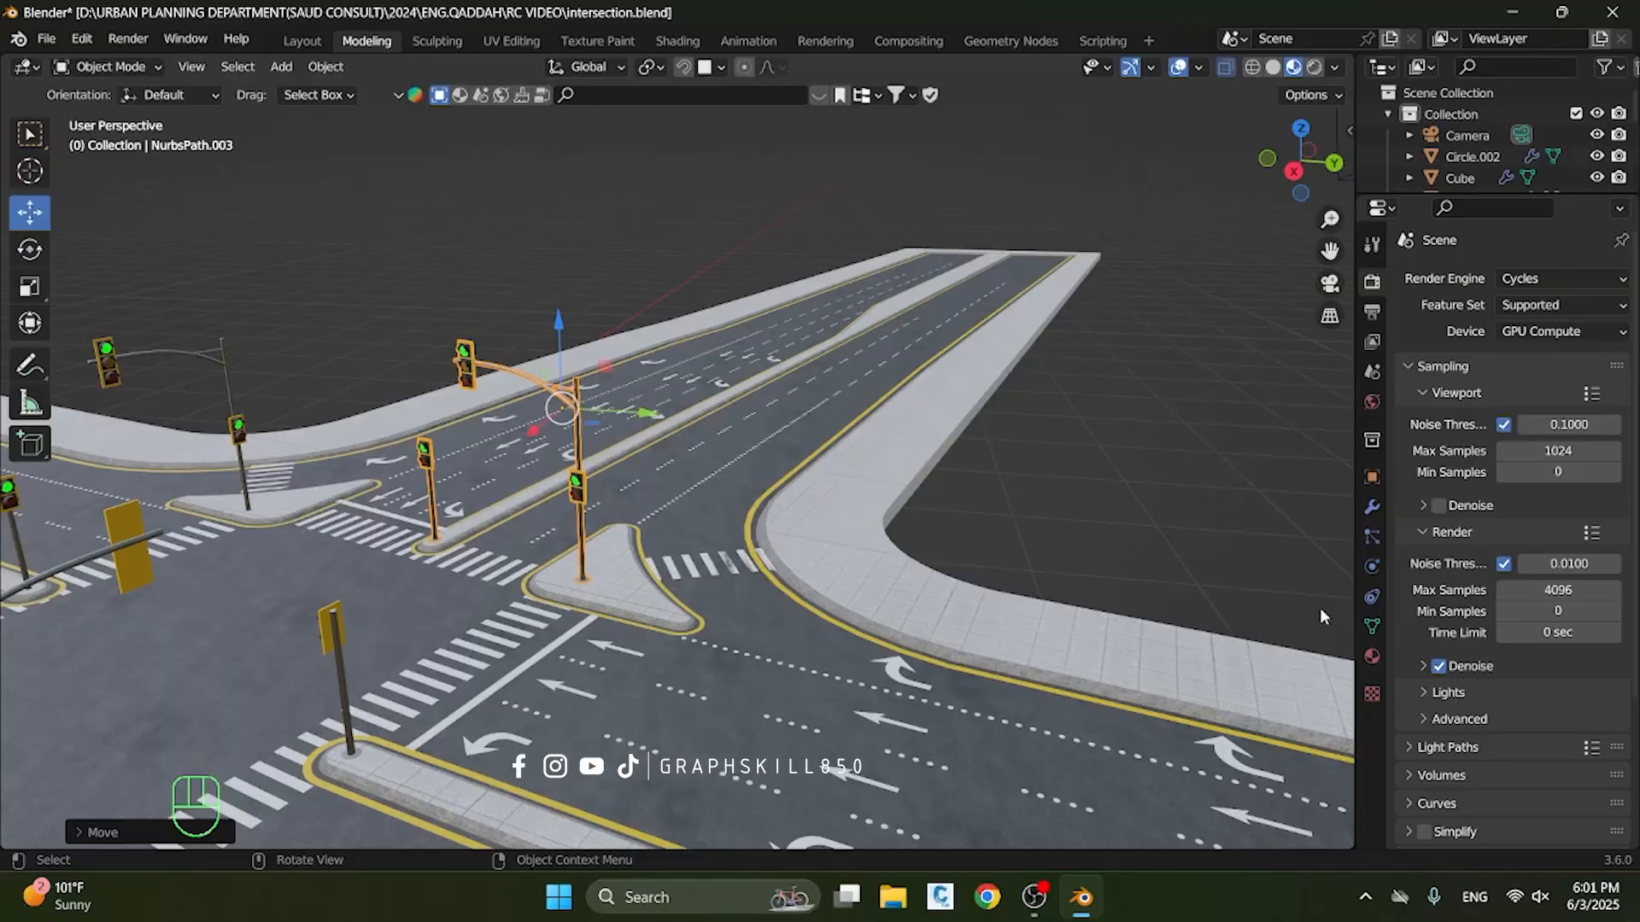
click(1373, 656)
click(1460, 369)
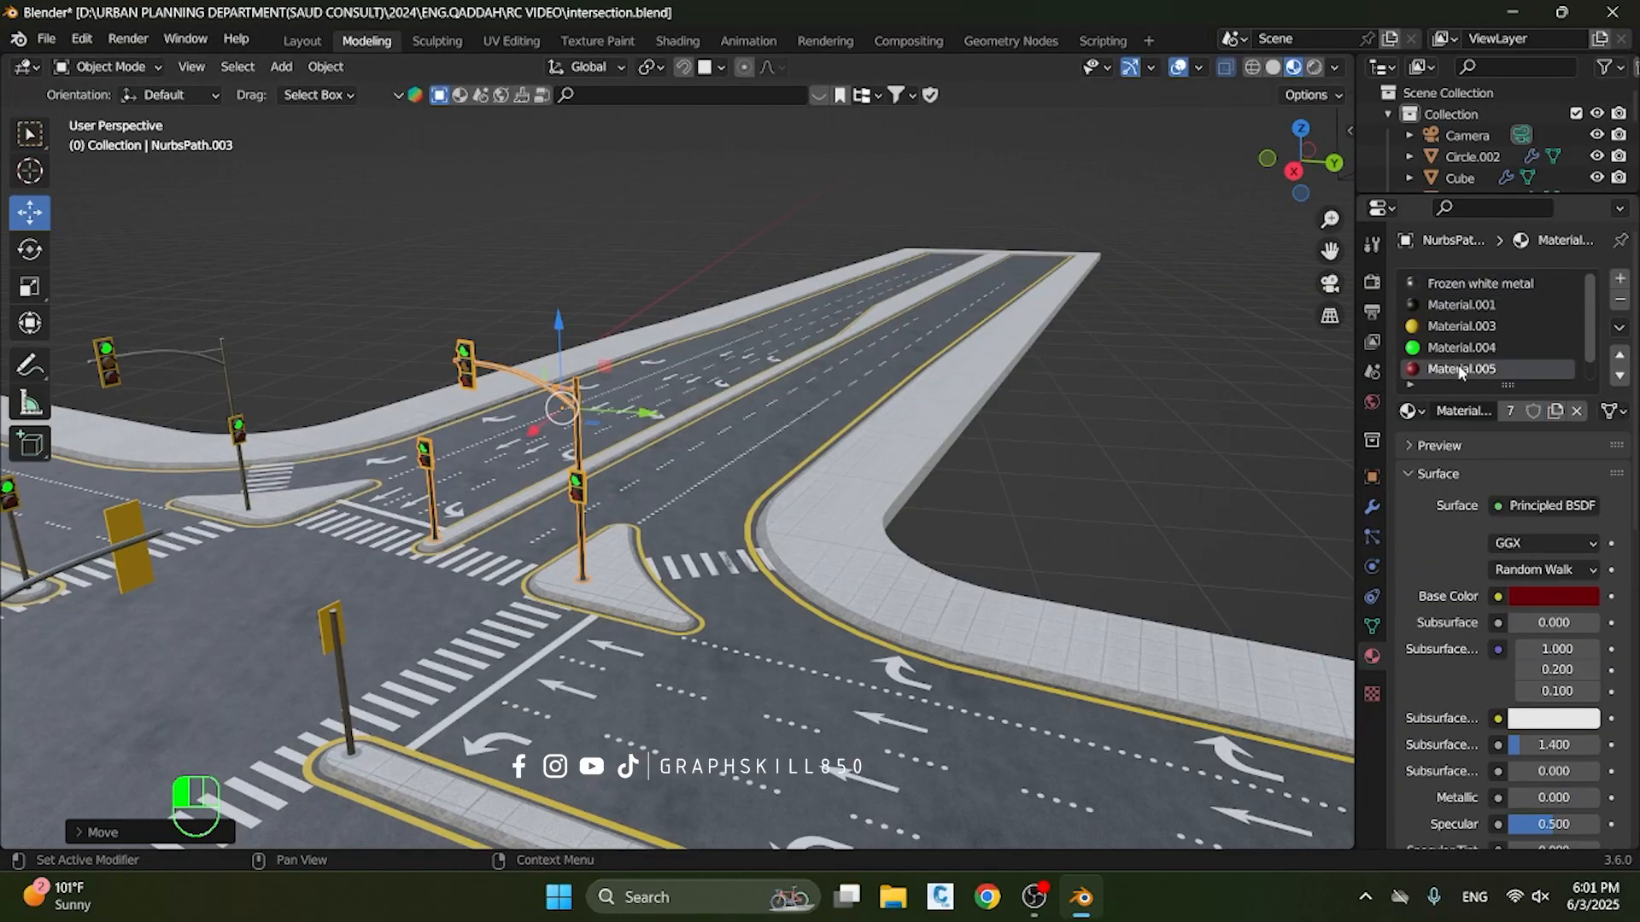
click(1526, 597)
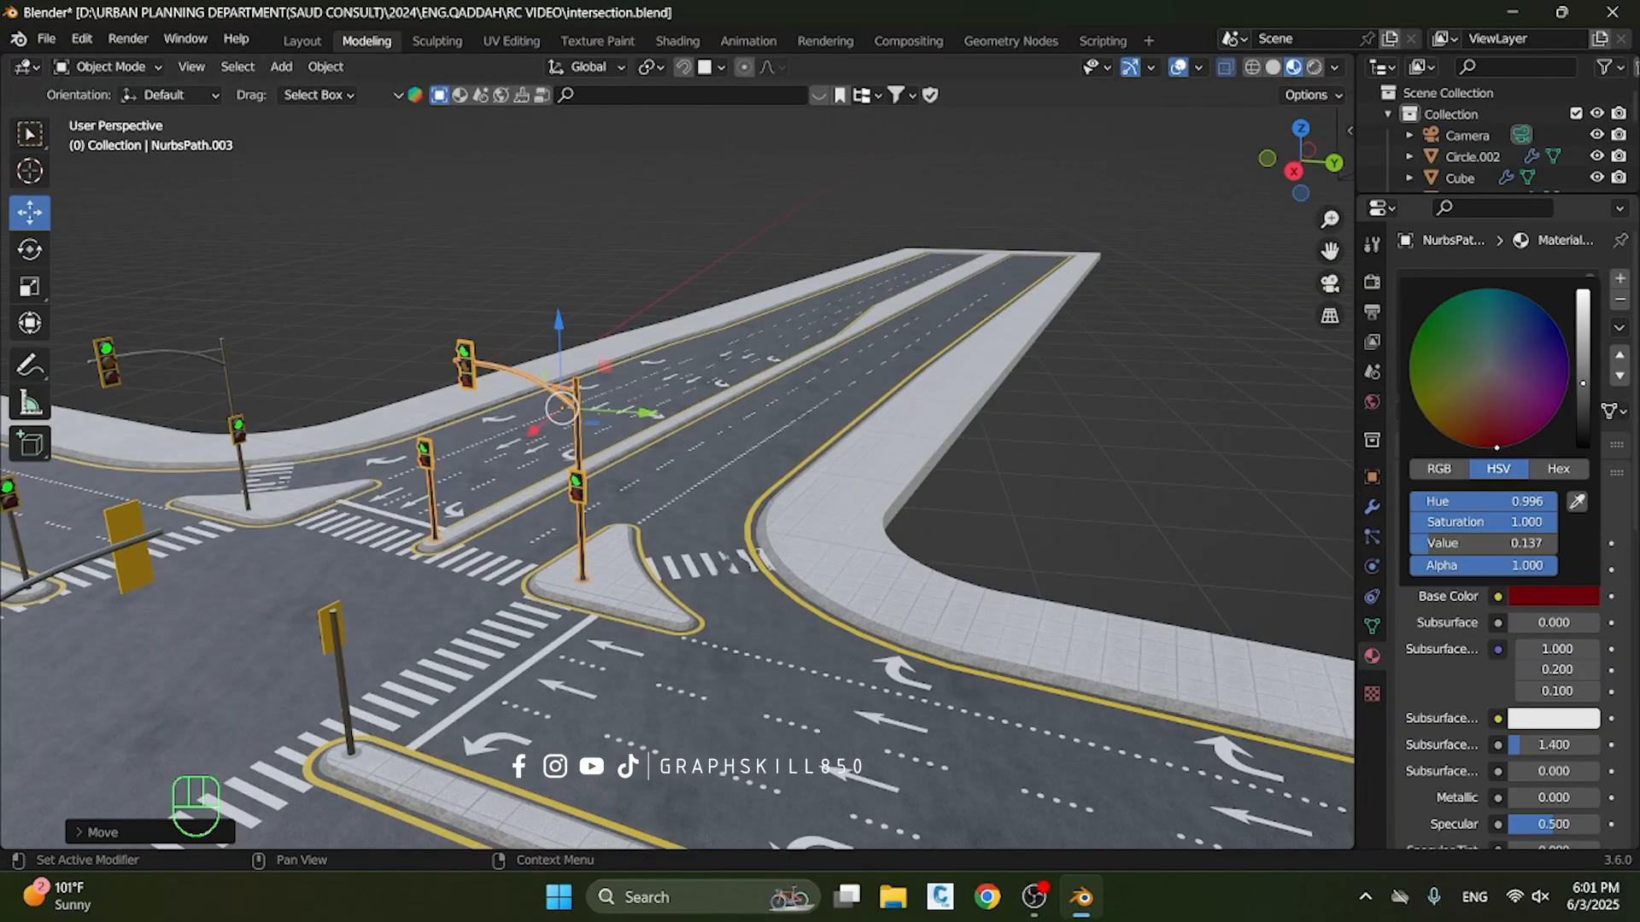
drag(1581, 386, 1581, 291)
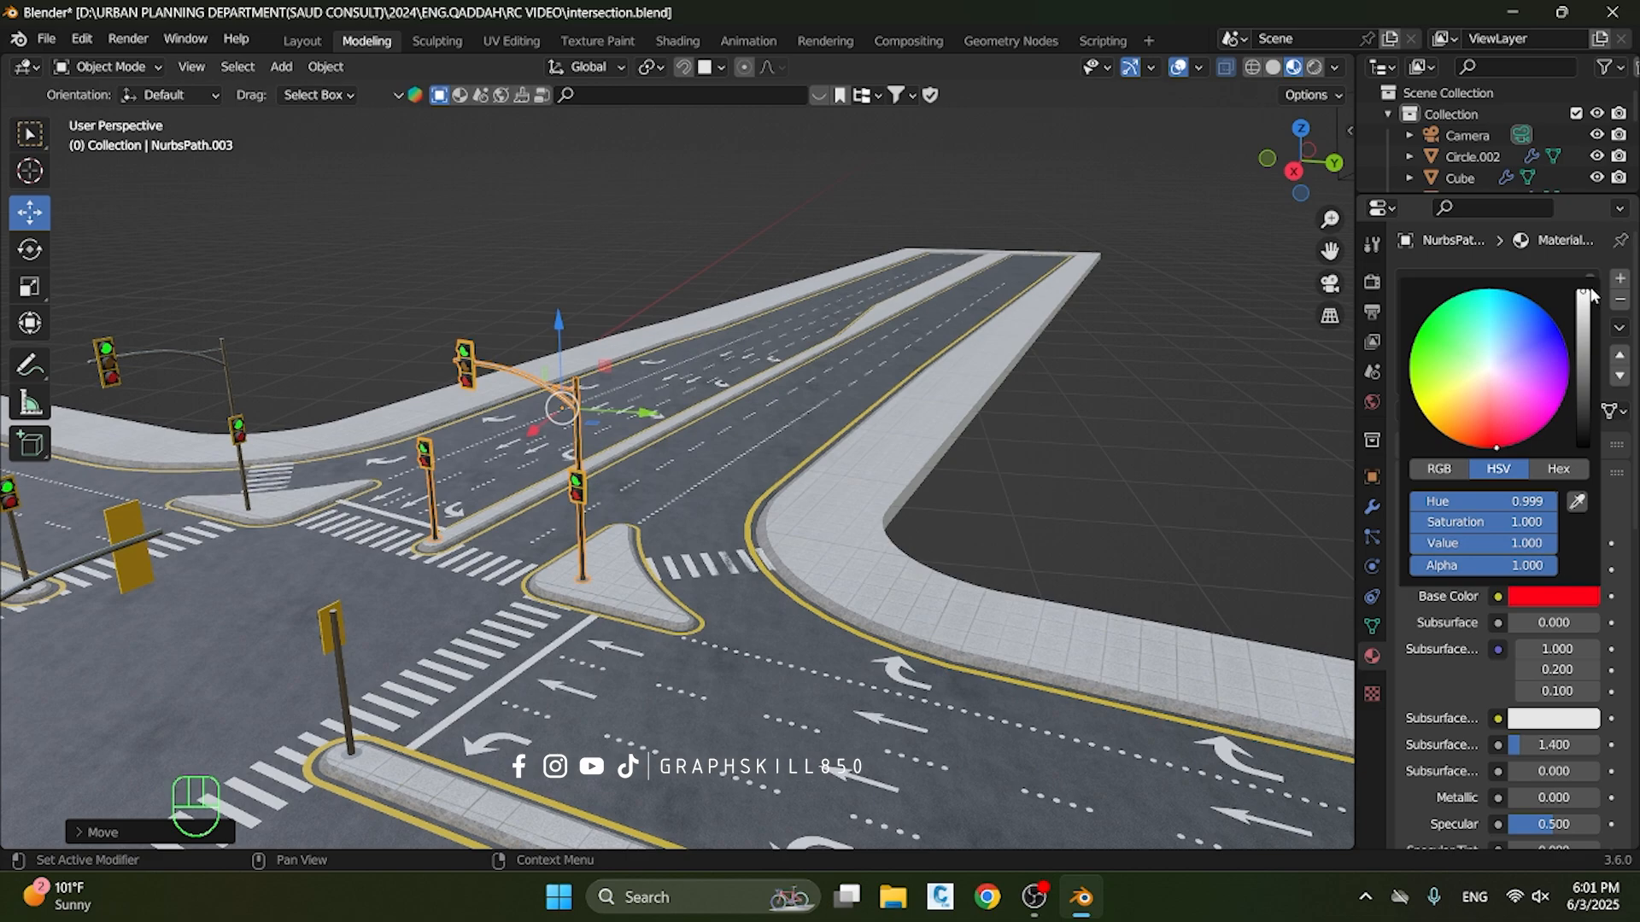
Give Material.005 a red emission color and set its emission strength to 13.6
scroll(1543, 759, down, 12)
scroll(1542, 758, down, 1)
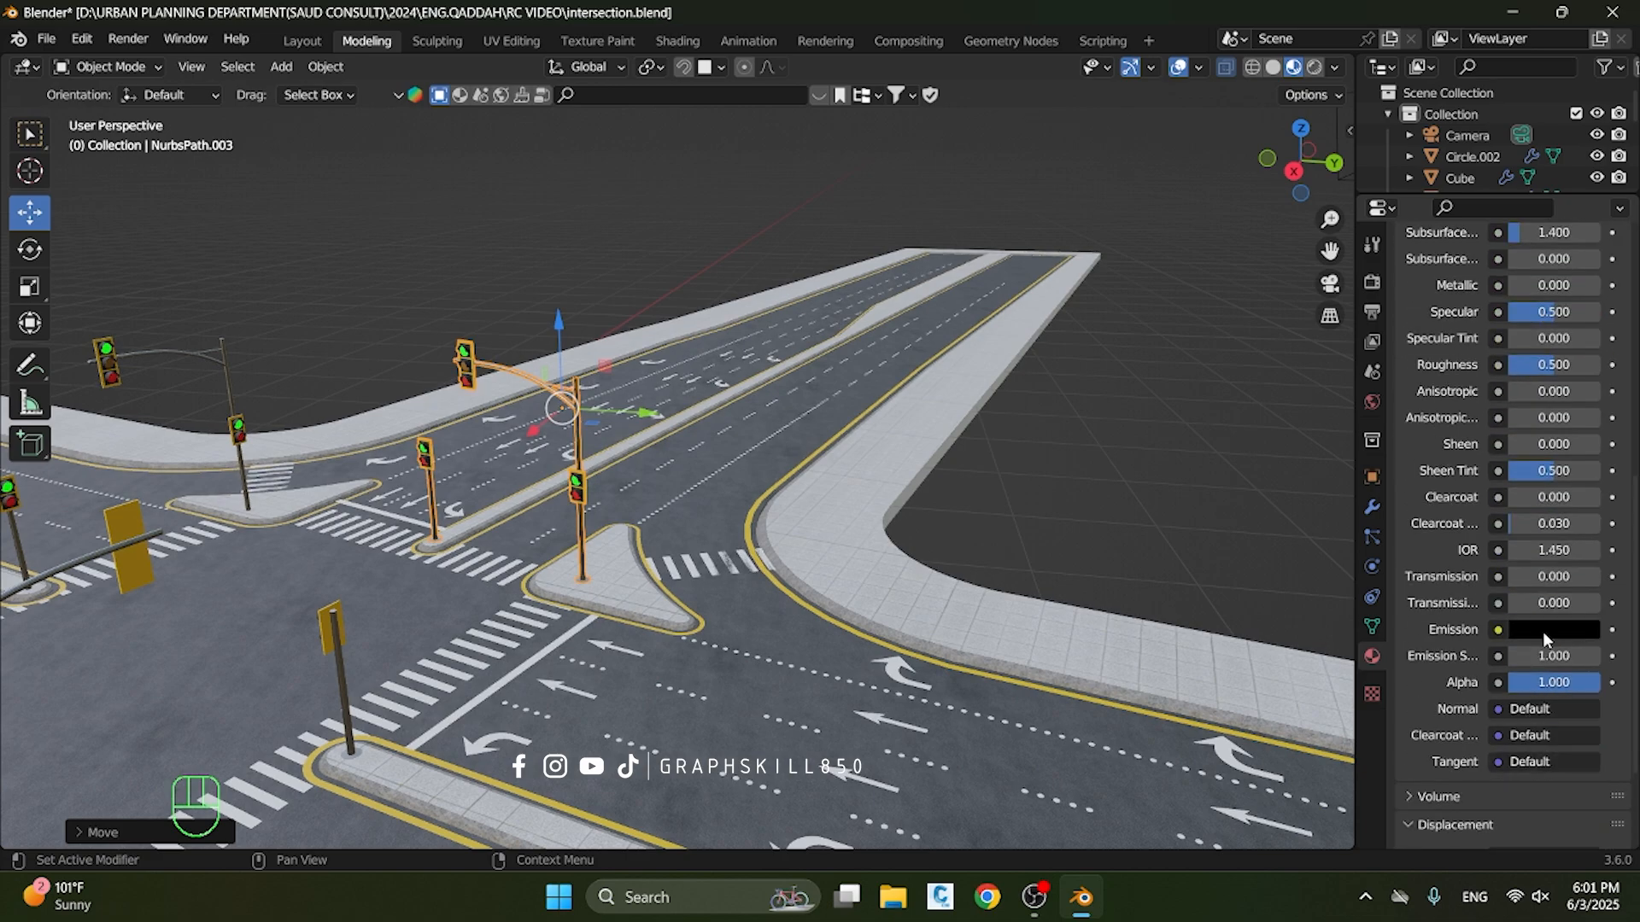
click(1542, 630)
drag(1582, 413, 1583, 360)
drag(1486, 427, 1484, 480)
drag(1553, 656, 1520, 656)
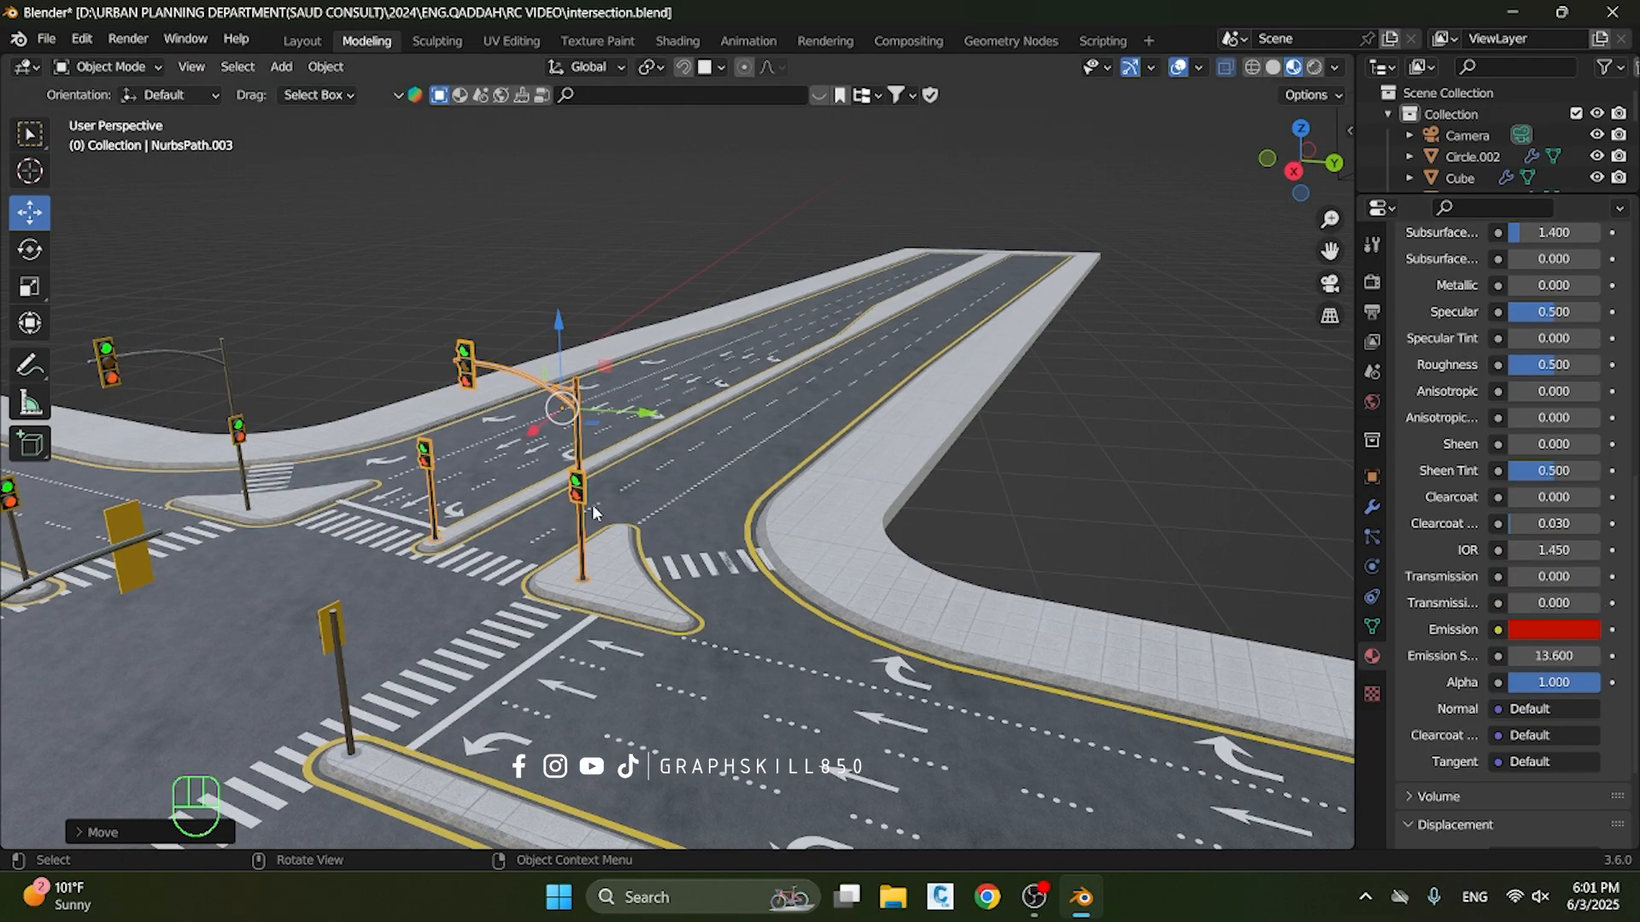
Examine the glowing red signals and the placement of all four traffic lights from several sides of the intersection
middle_drag(591, 504, 171, 568)
scroll(584, 290, up, 3)
shift+middle_drag(679, 325, 612, 489)
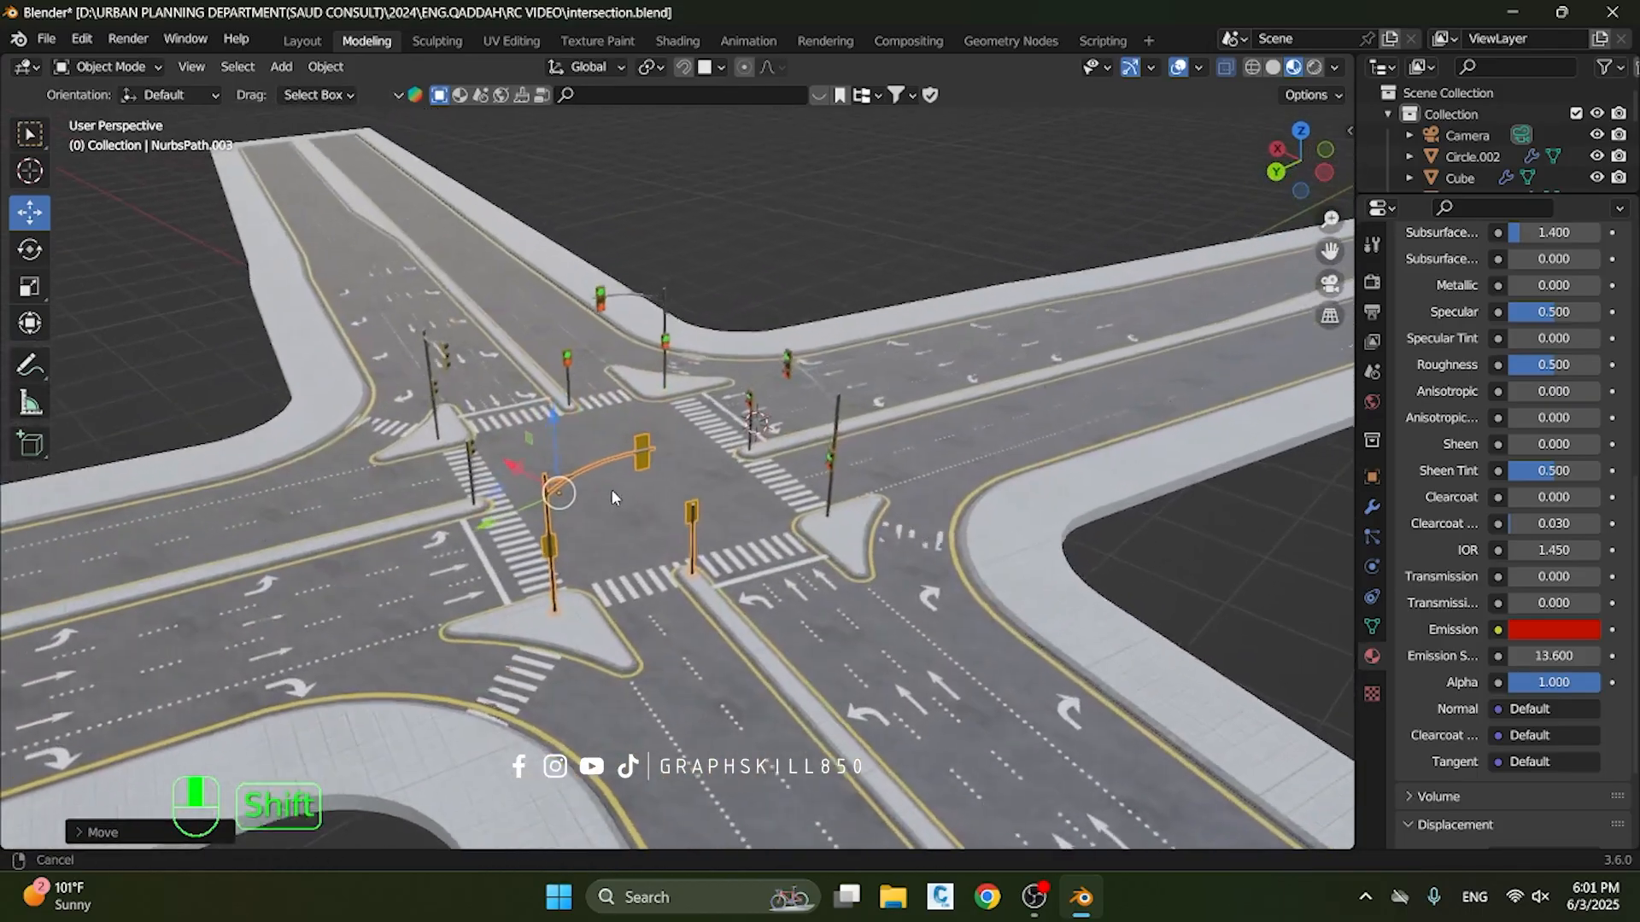
scroll(567, 416, up, 3)
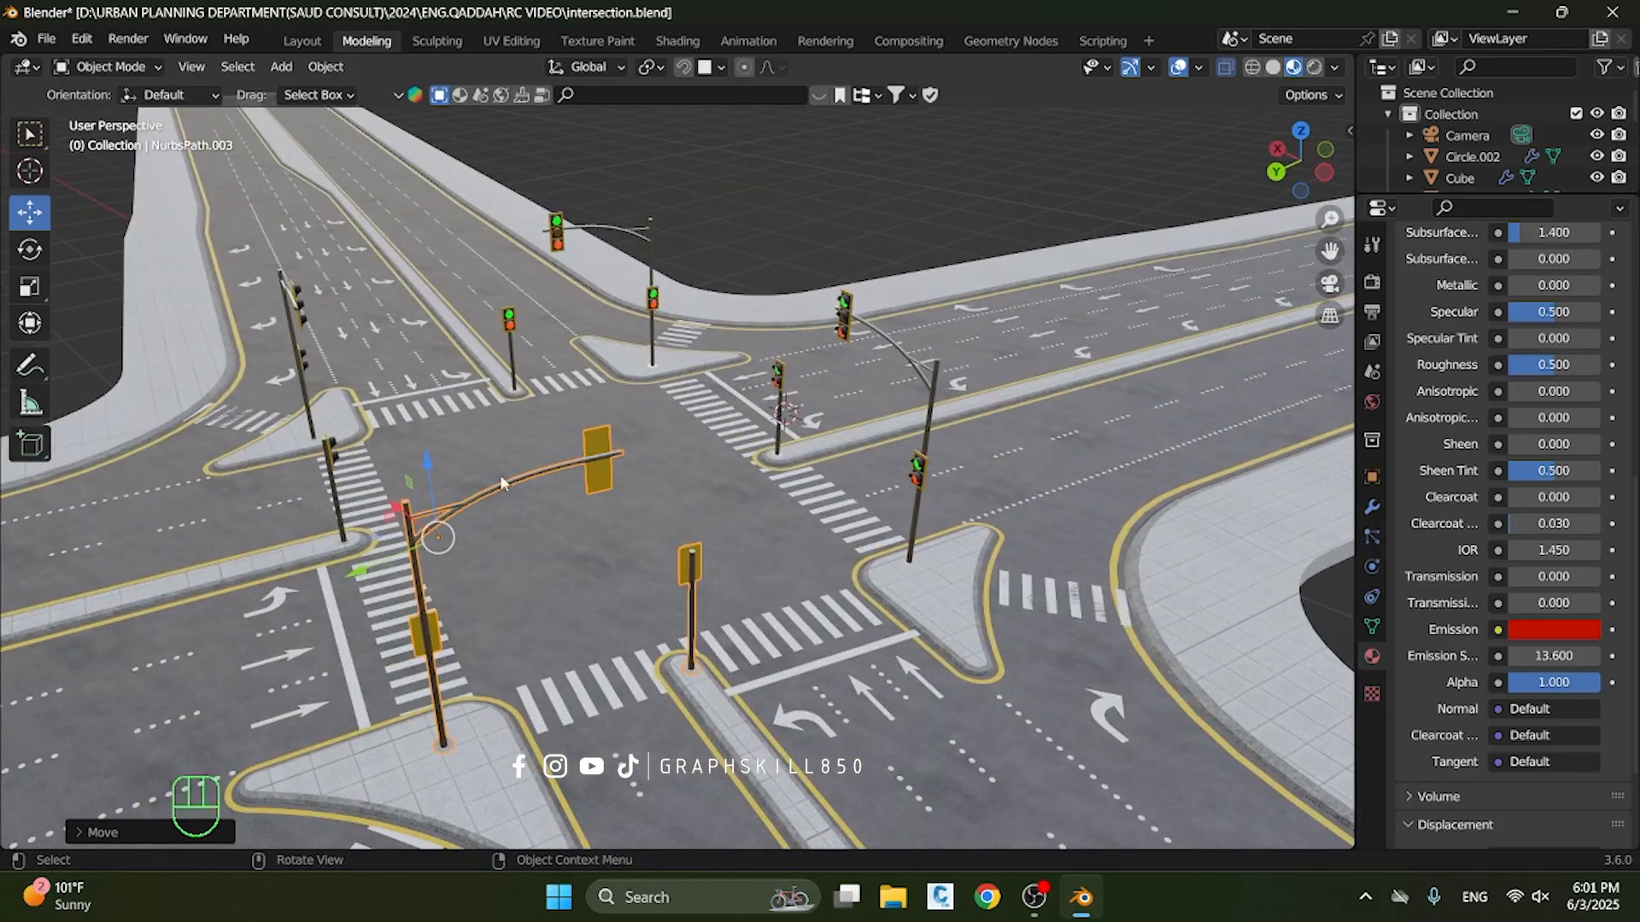
middle_drag(479, 521, 684, 337)
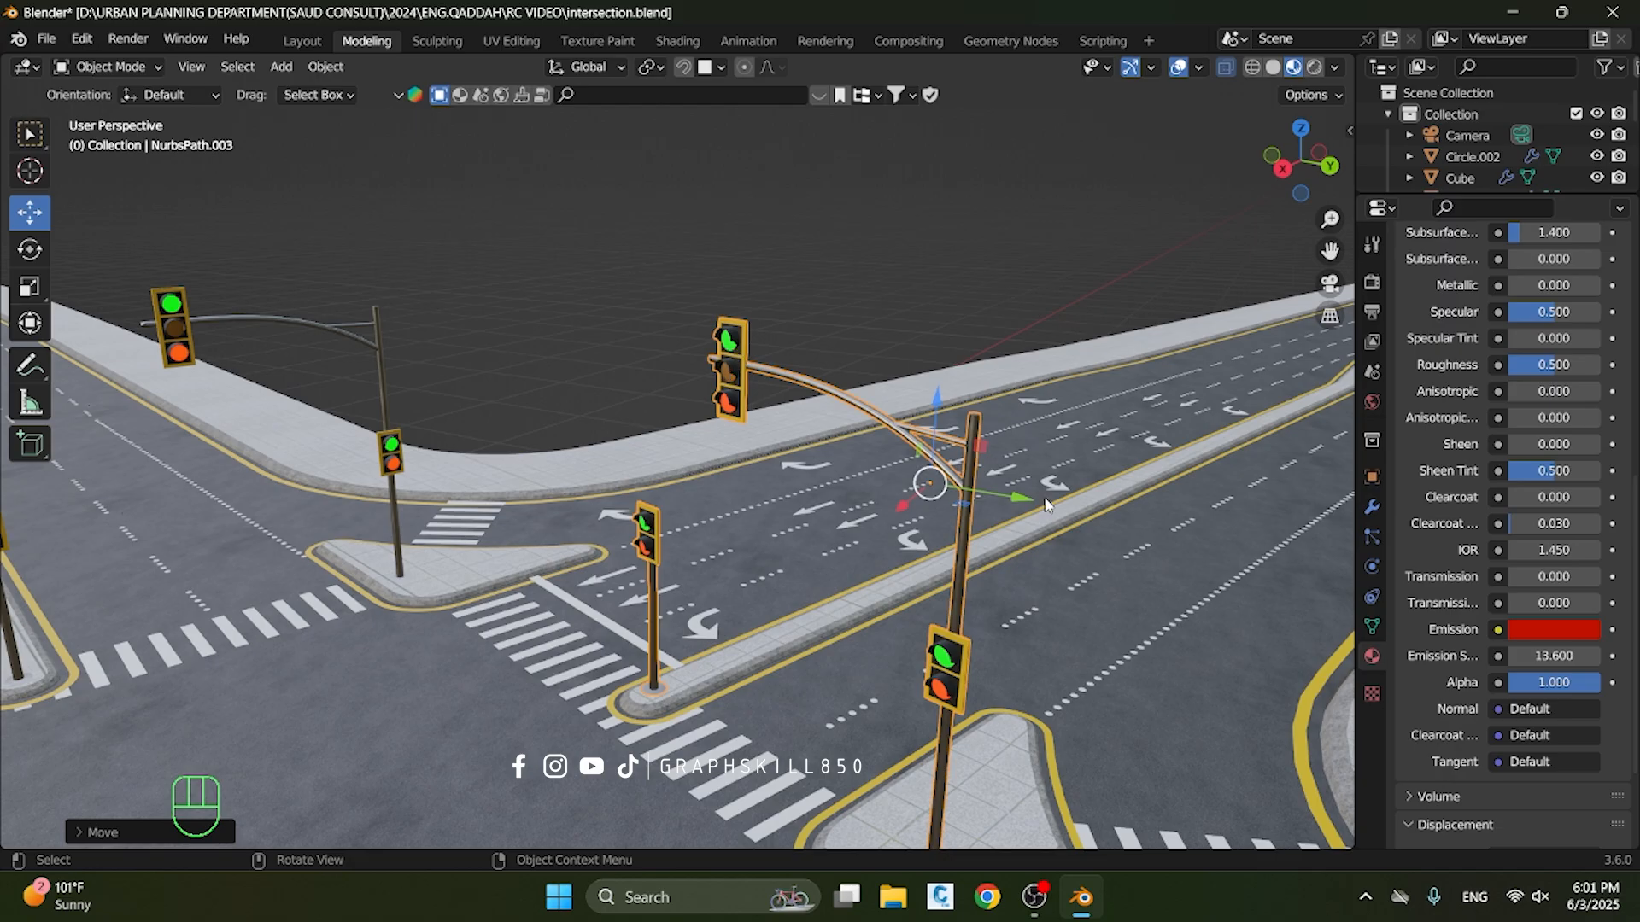
scroll(1435, 401, up, 5)
scroll(1483, 399, up, 10)
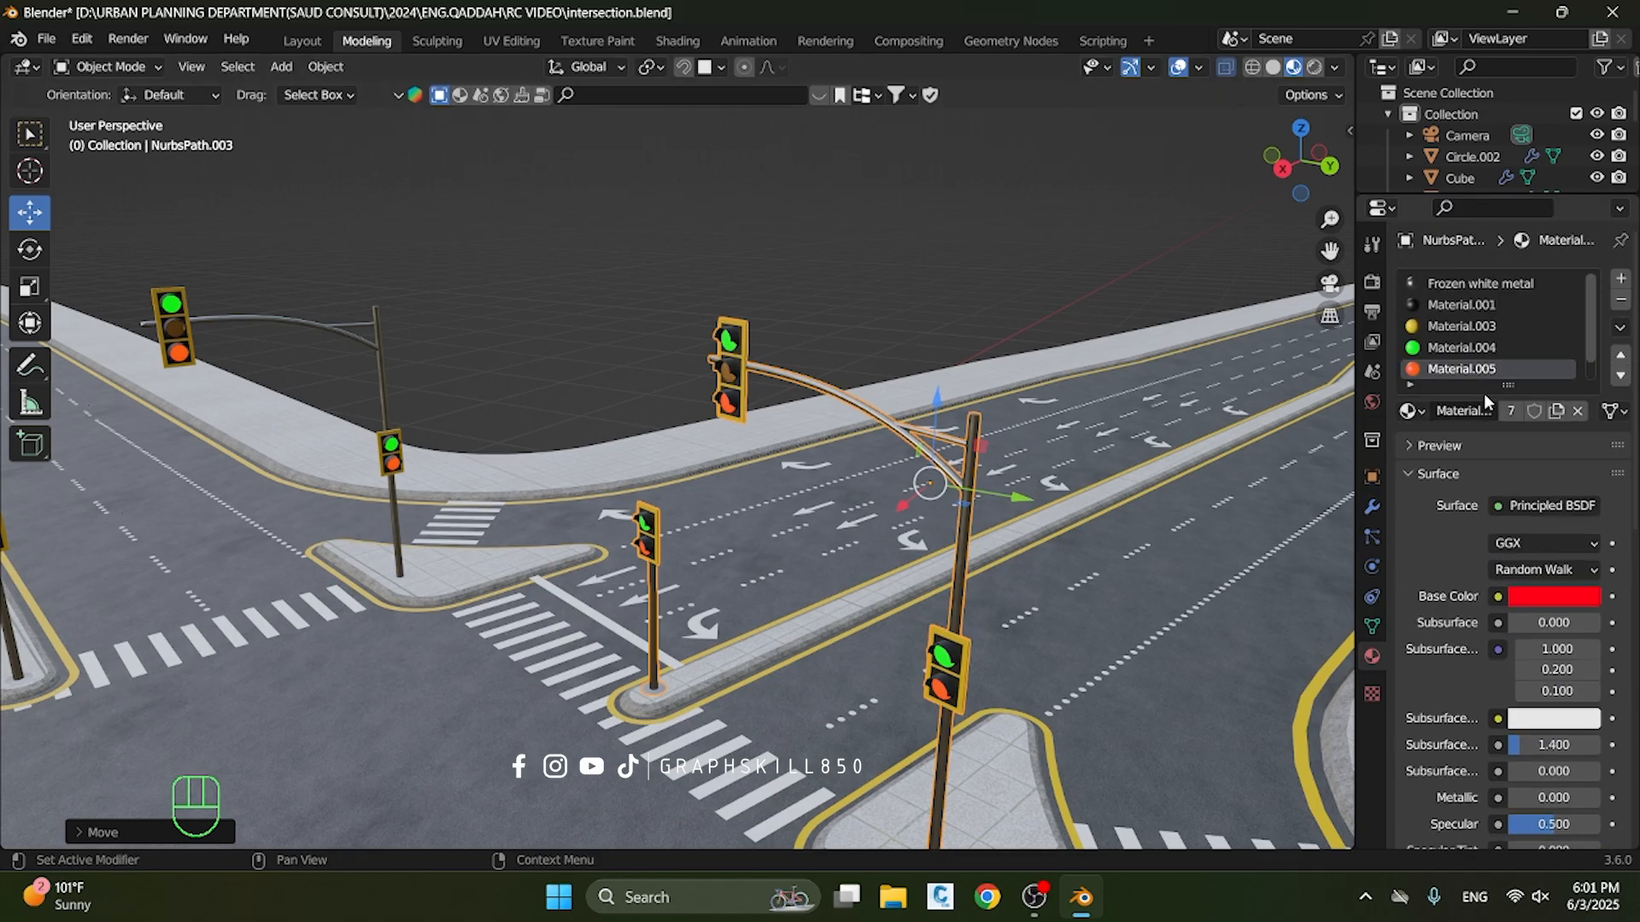
scroll(740, 475, down, 8)
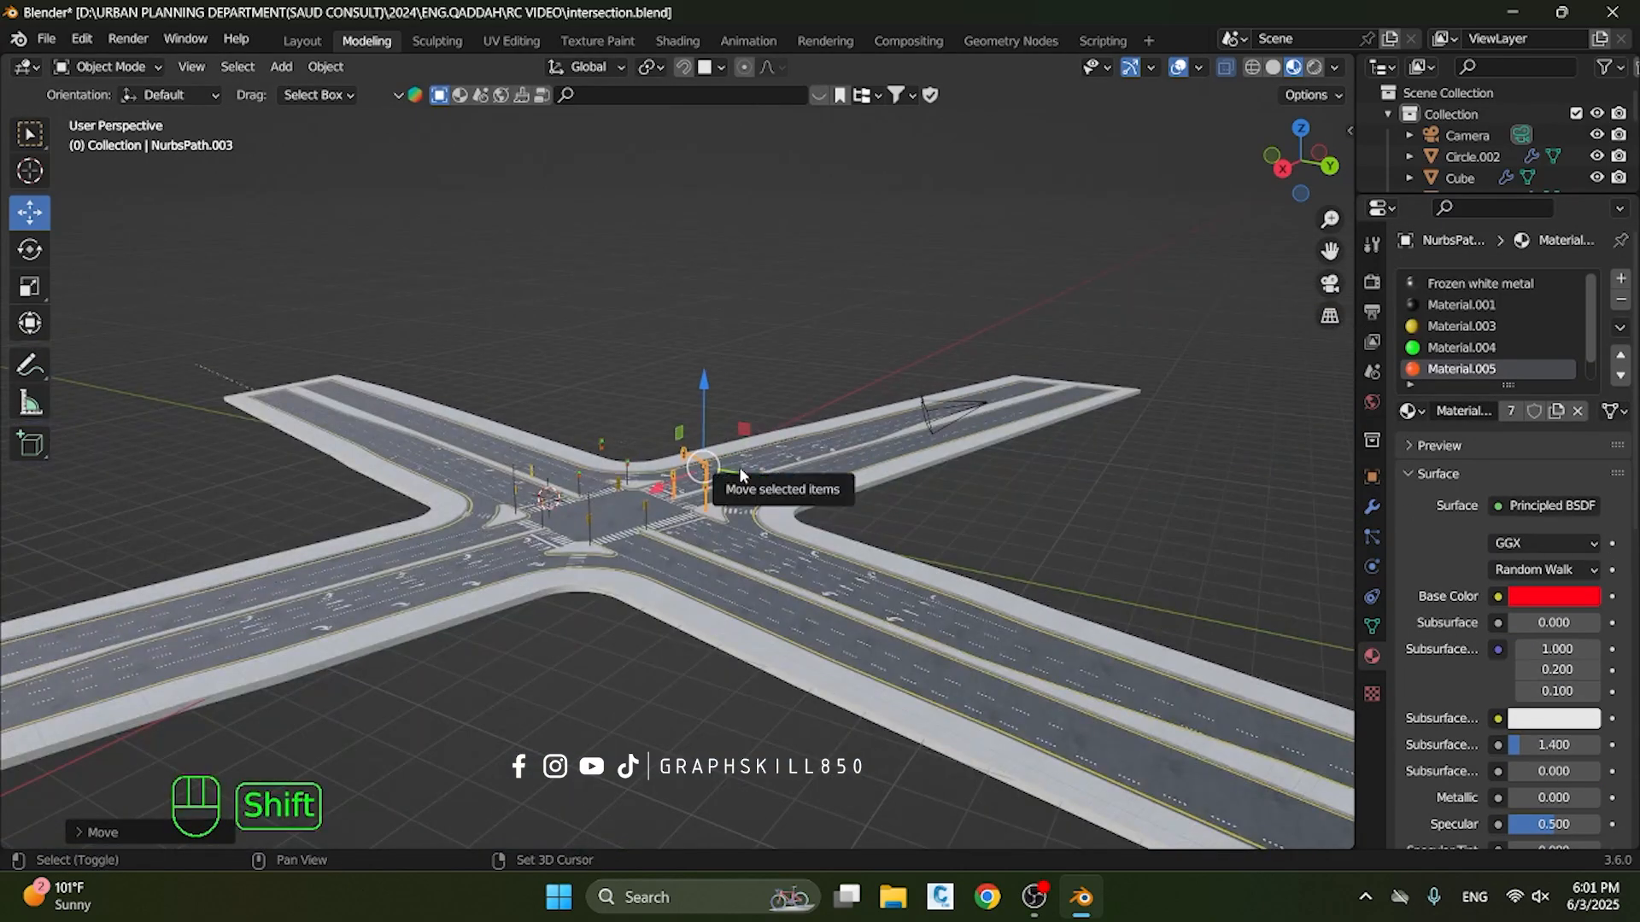
Duplicate a traffic light in place and slide the copy along the X axis onto the road approach
key(shift+d)
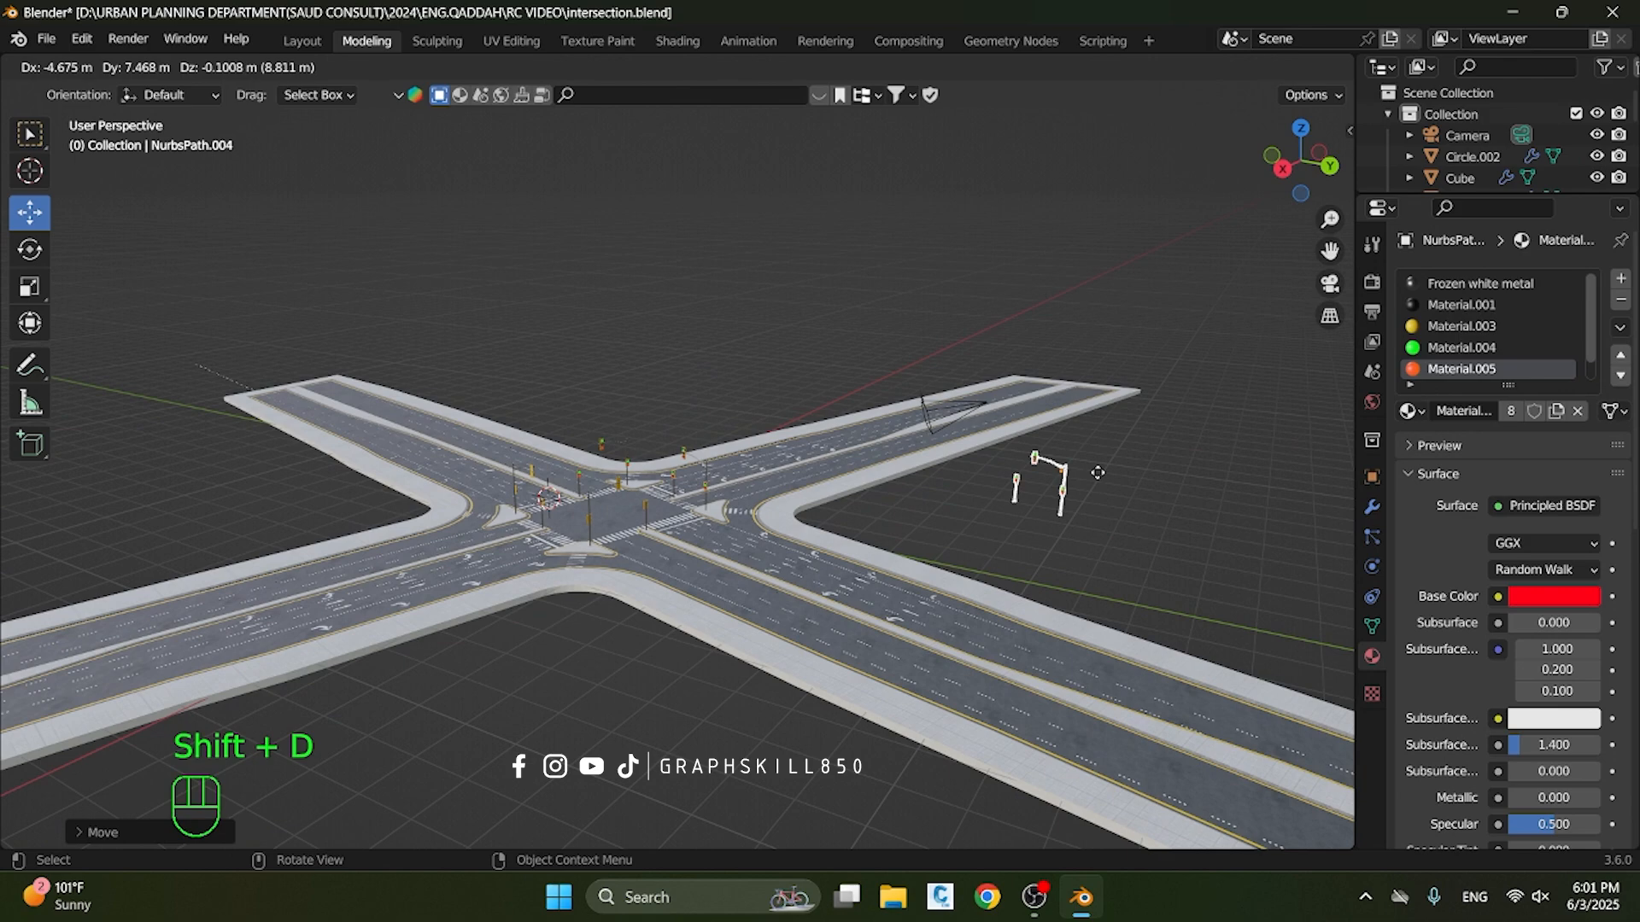
key(Escape)
click(509, 493)
click(511, 493)
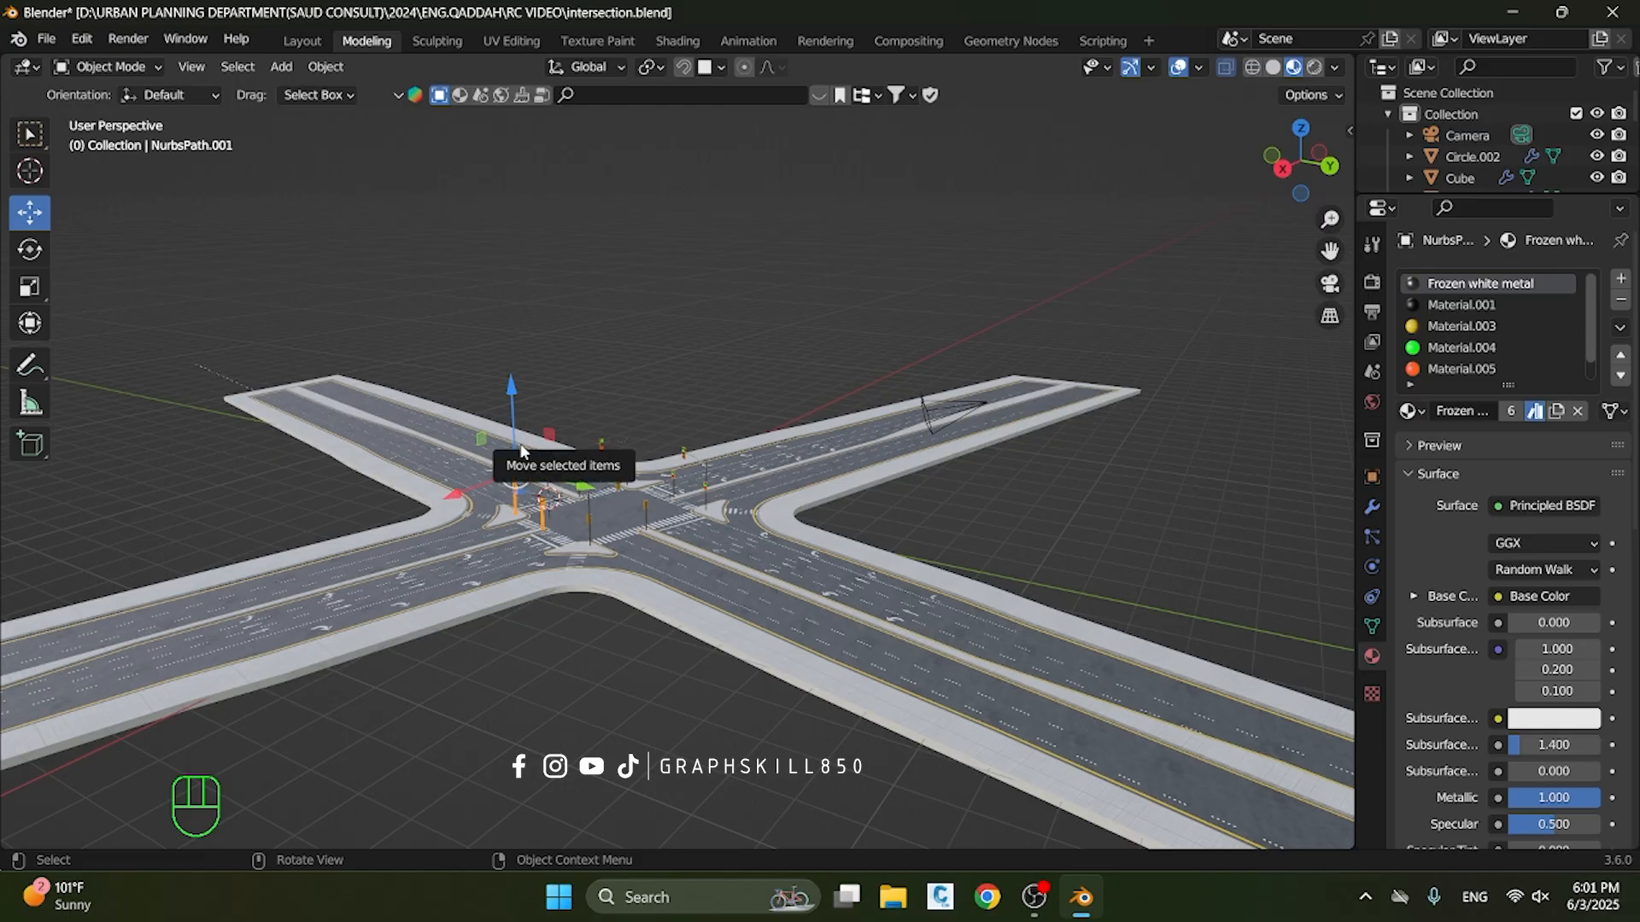
key(shift+d)
right_click(212, 454)
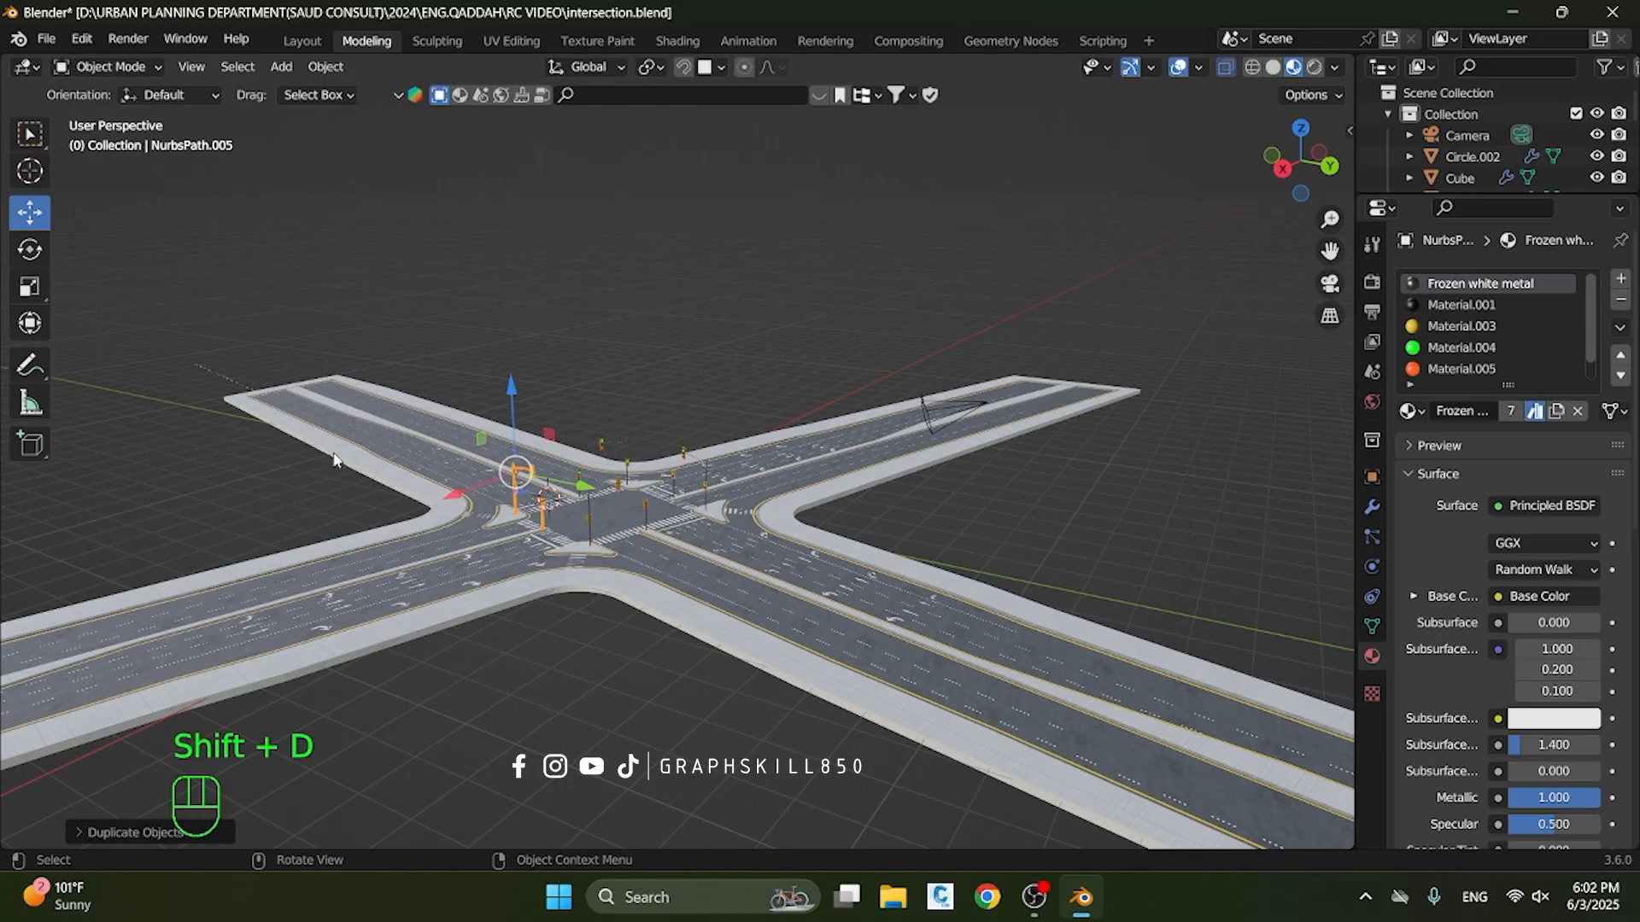
drag(483, 477, 381, 520)
Select a corner traffic light and darken the base color of its Material.004 to a deep green
scroll(640, 489, up, 2)
scroll(640, 494, up, 2)
scroll(694, 479, up, 2)
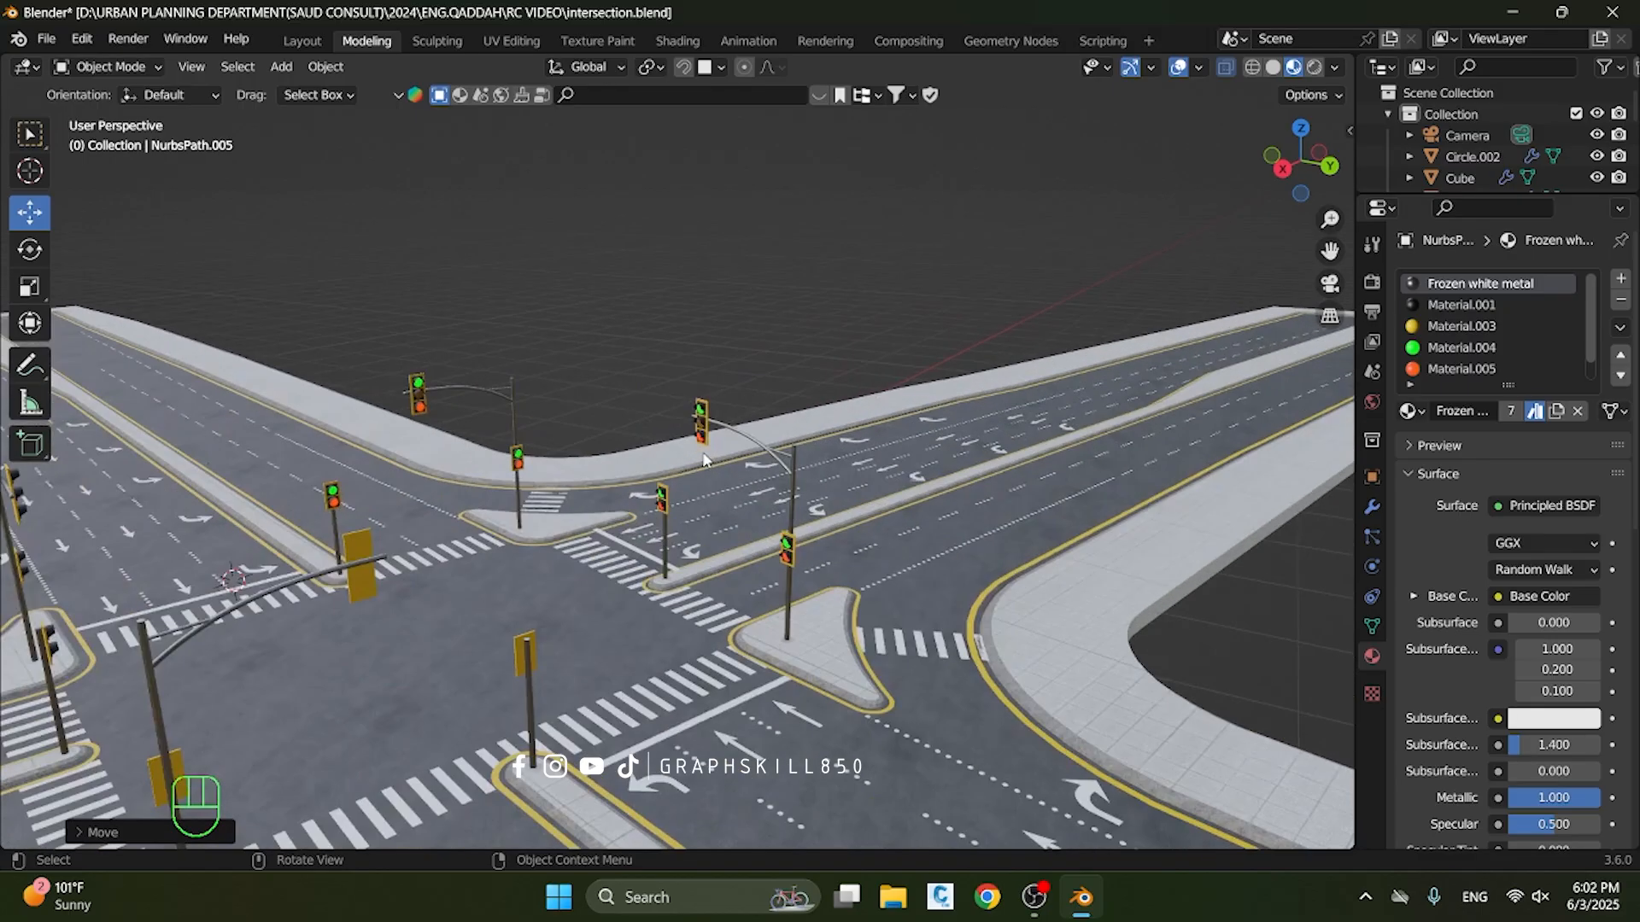
click(702, 432)
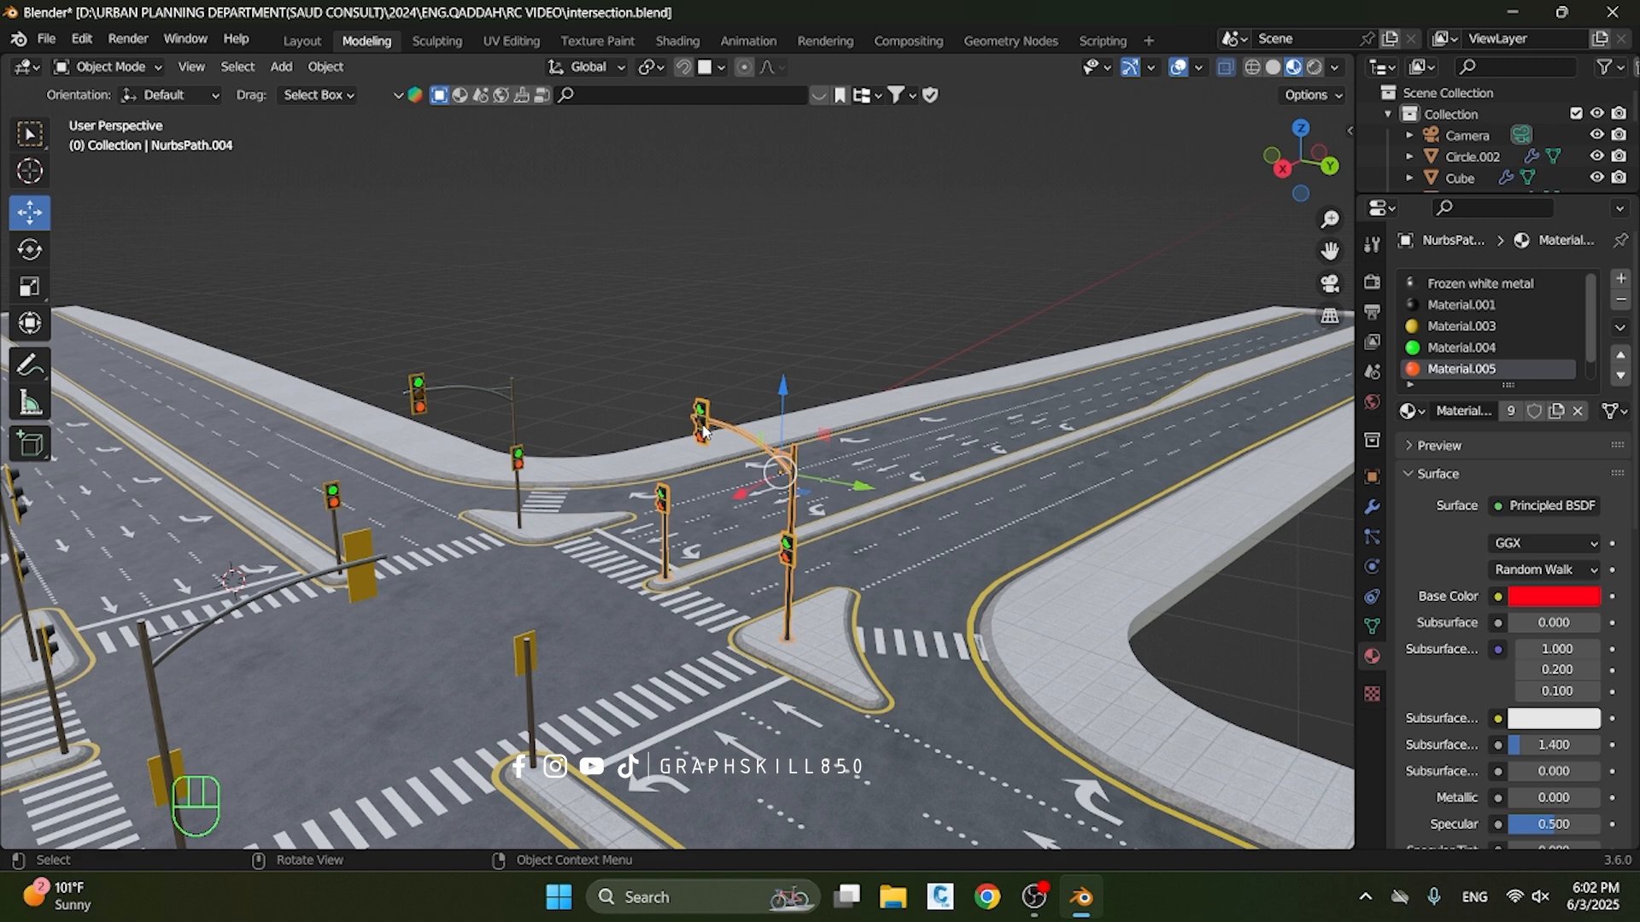
scroll(699, 450, up, 4)
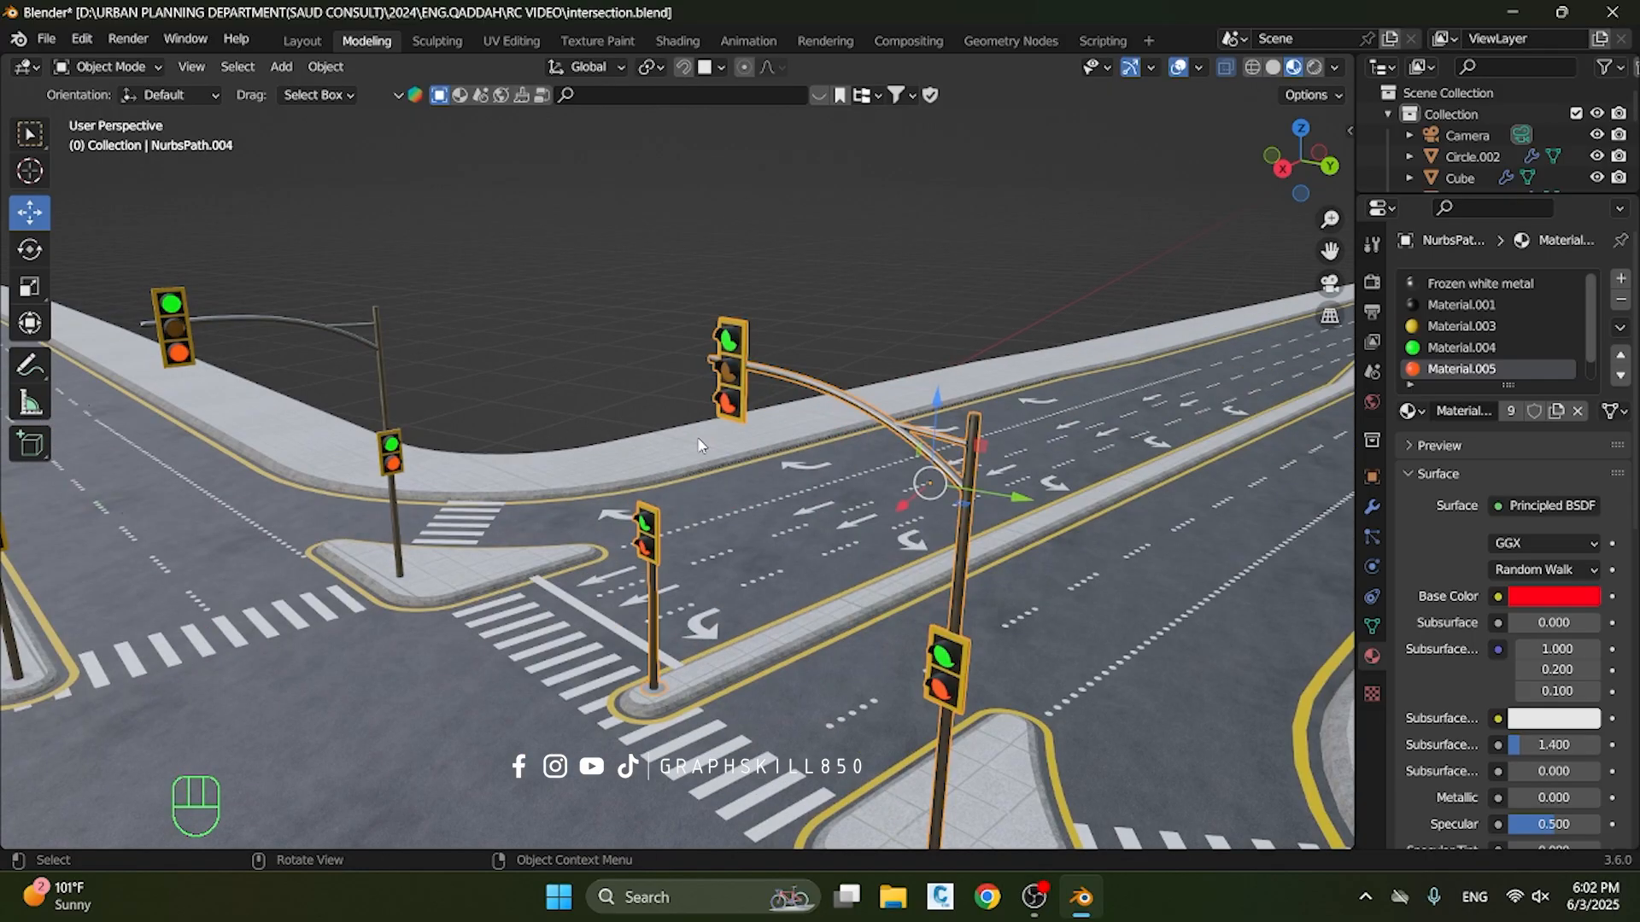
click(1462, 347)
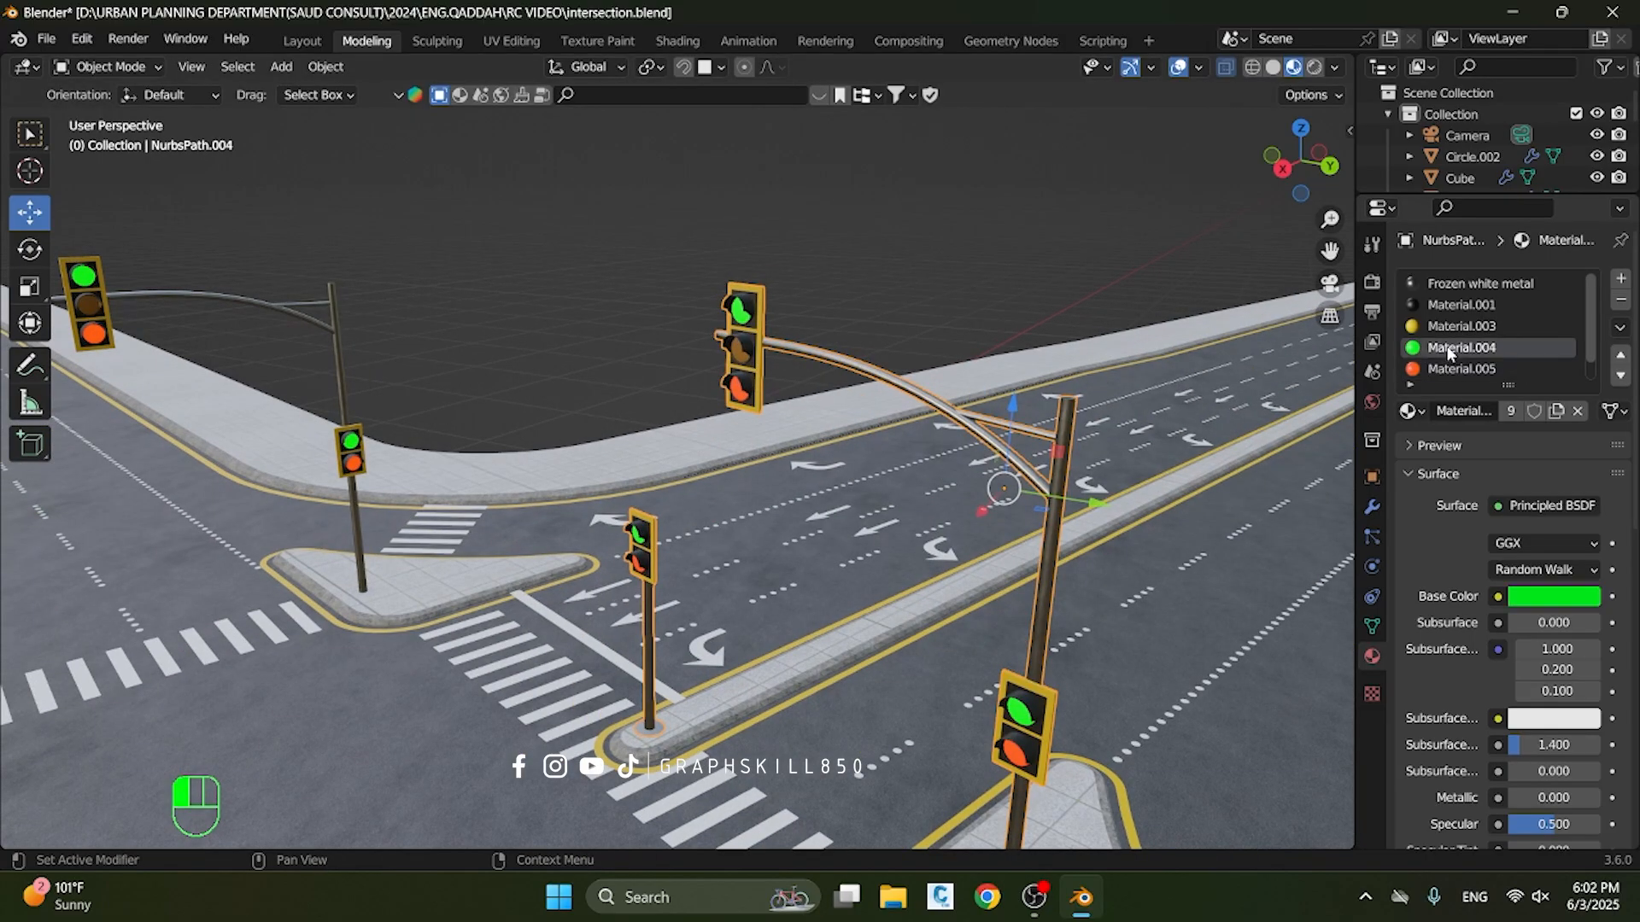
click(1566, 598)
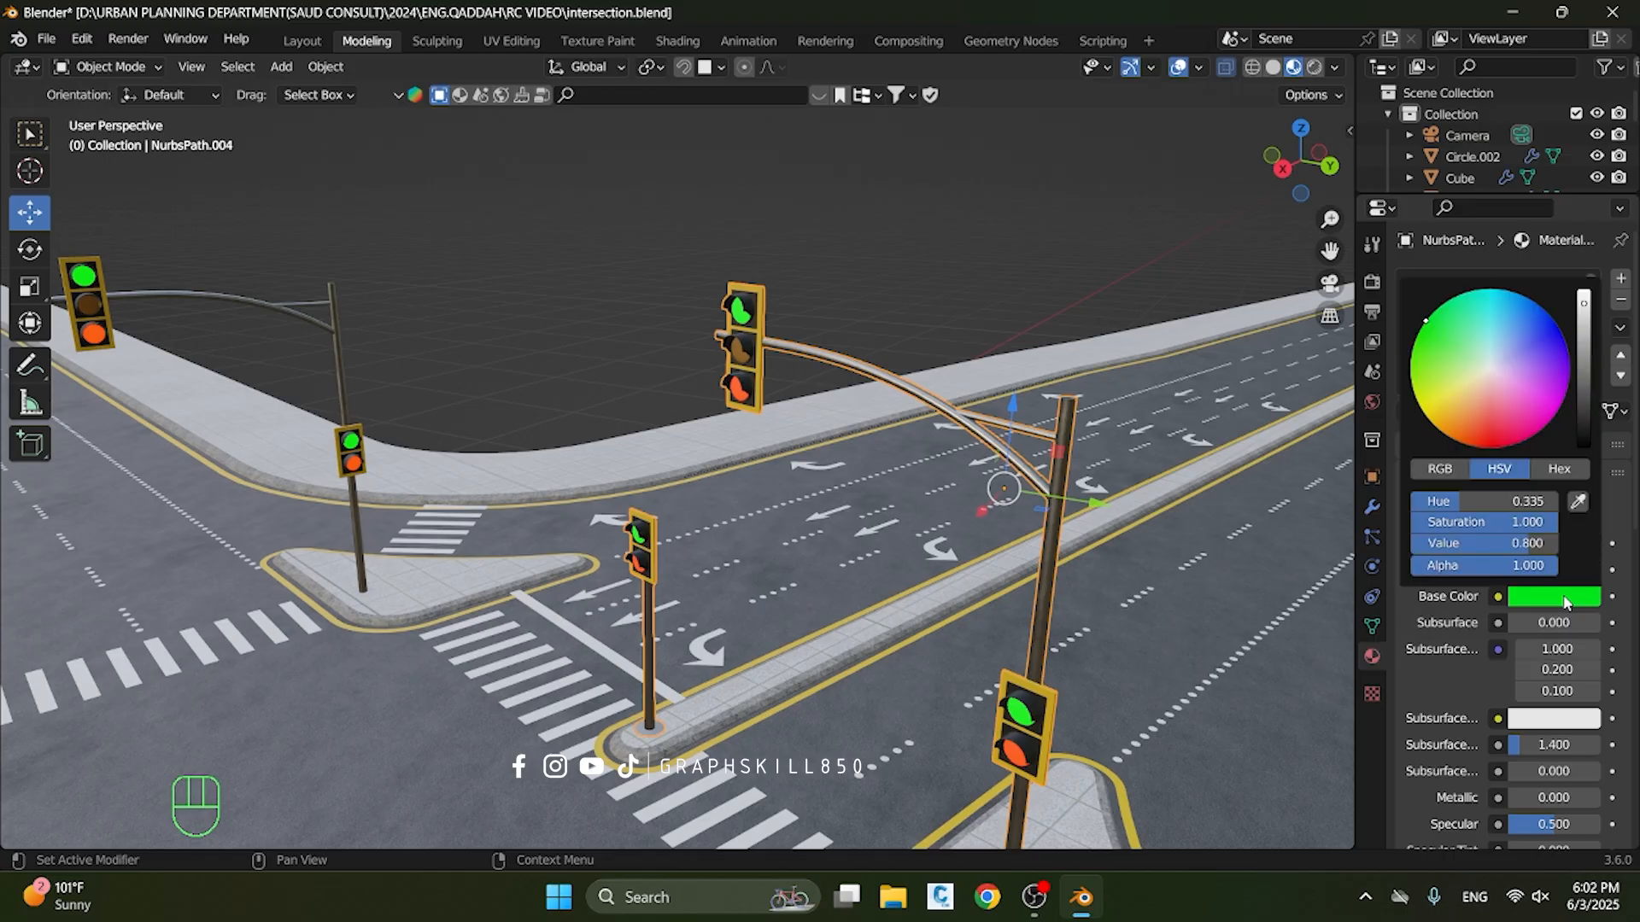
drag(1587, 346, 1584, 390)
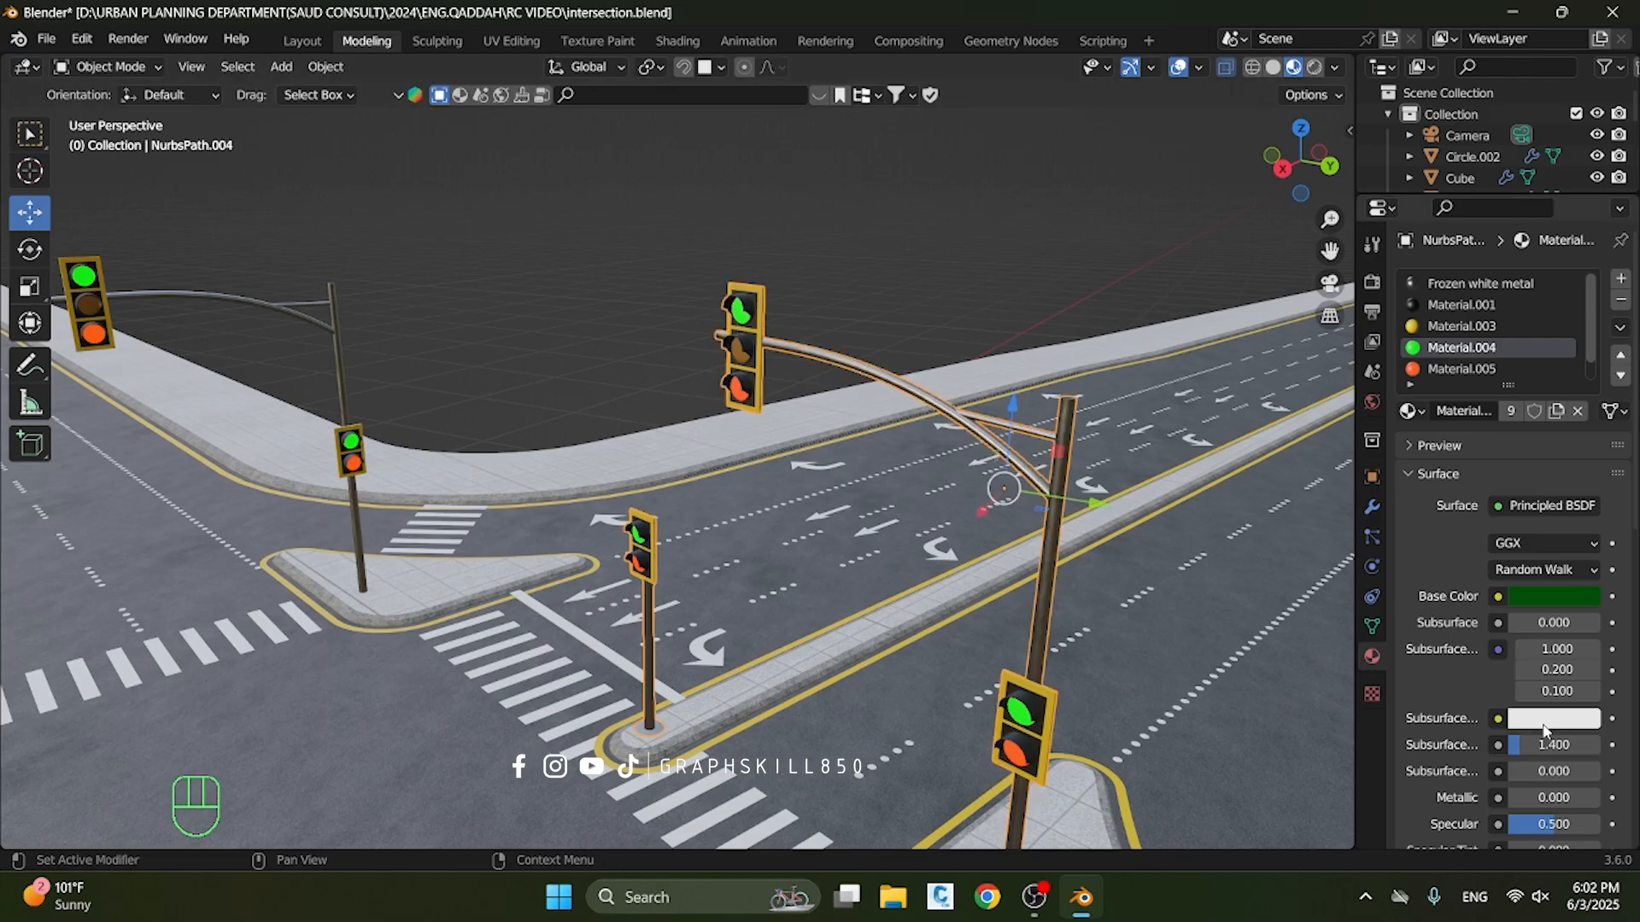
Turn off the green signal's glow by lowering Material.004's emission color to black with a Value of 0
scroll(1545, 730, down, 15)
click(1556, 489)
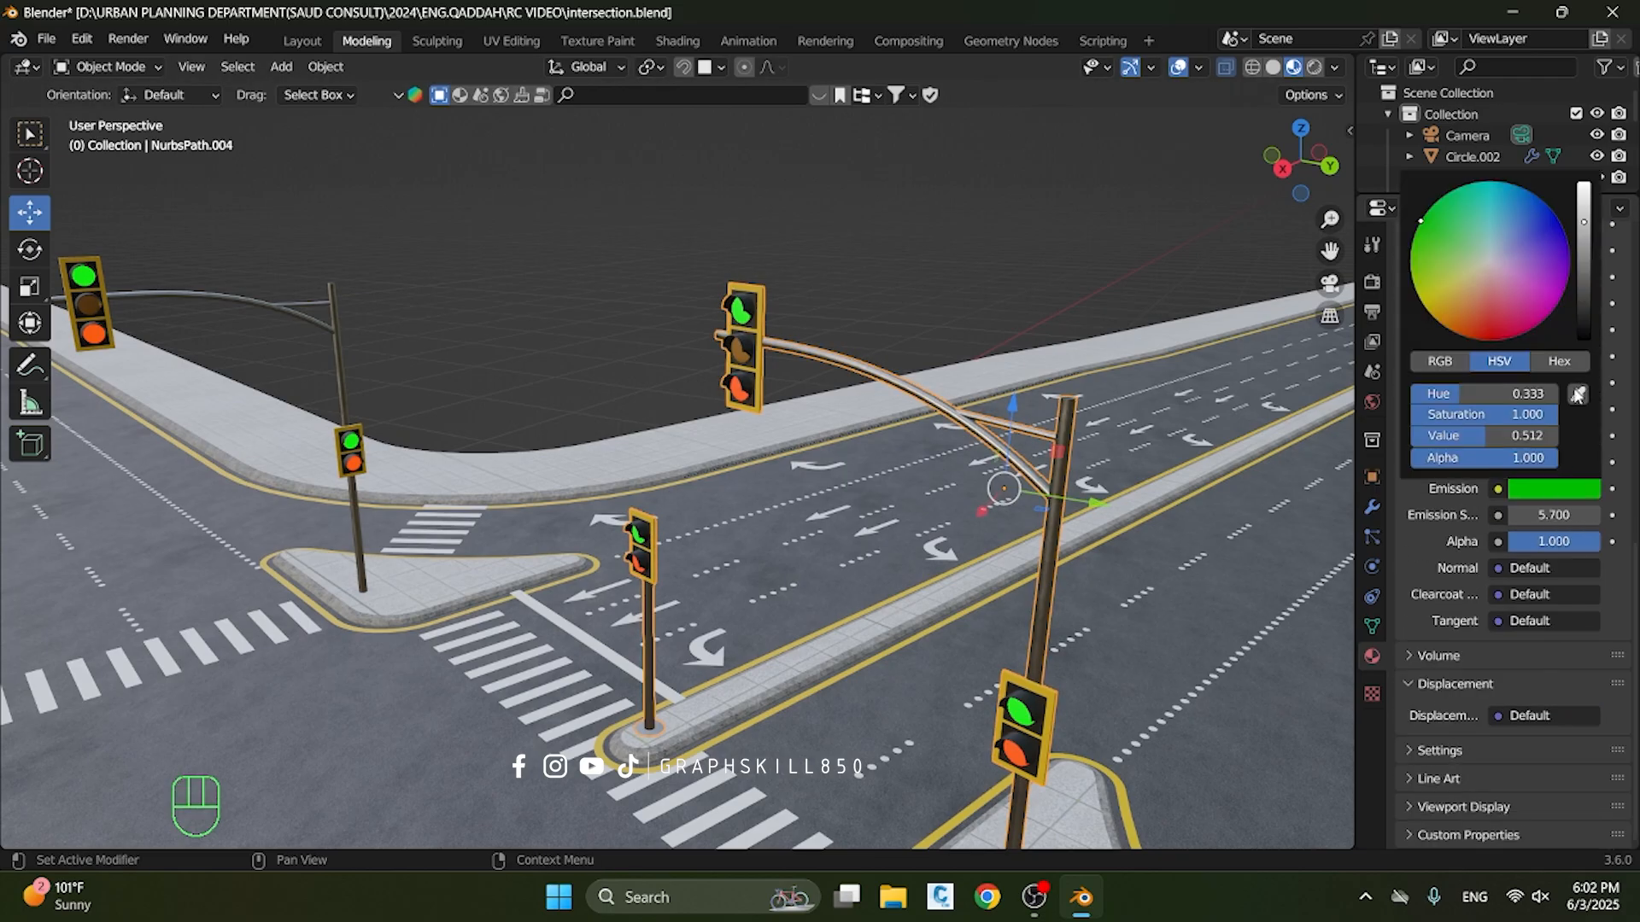
drag(1585, 264, 1585, 340)
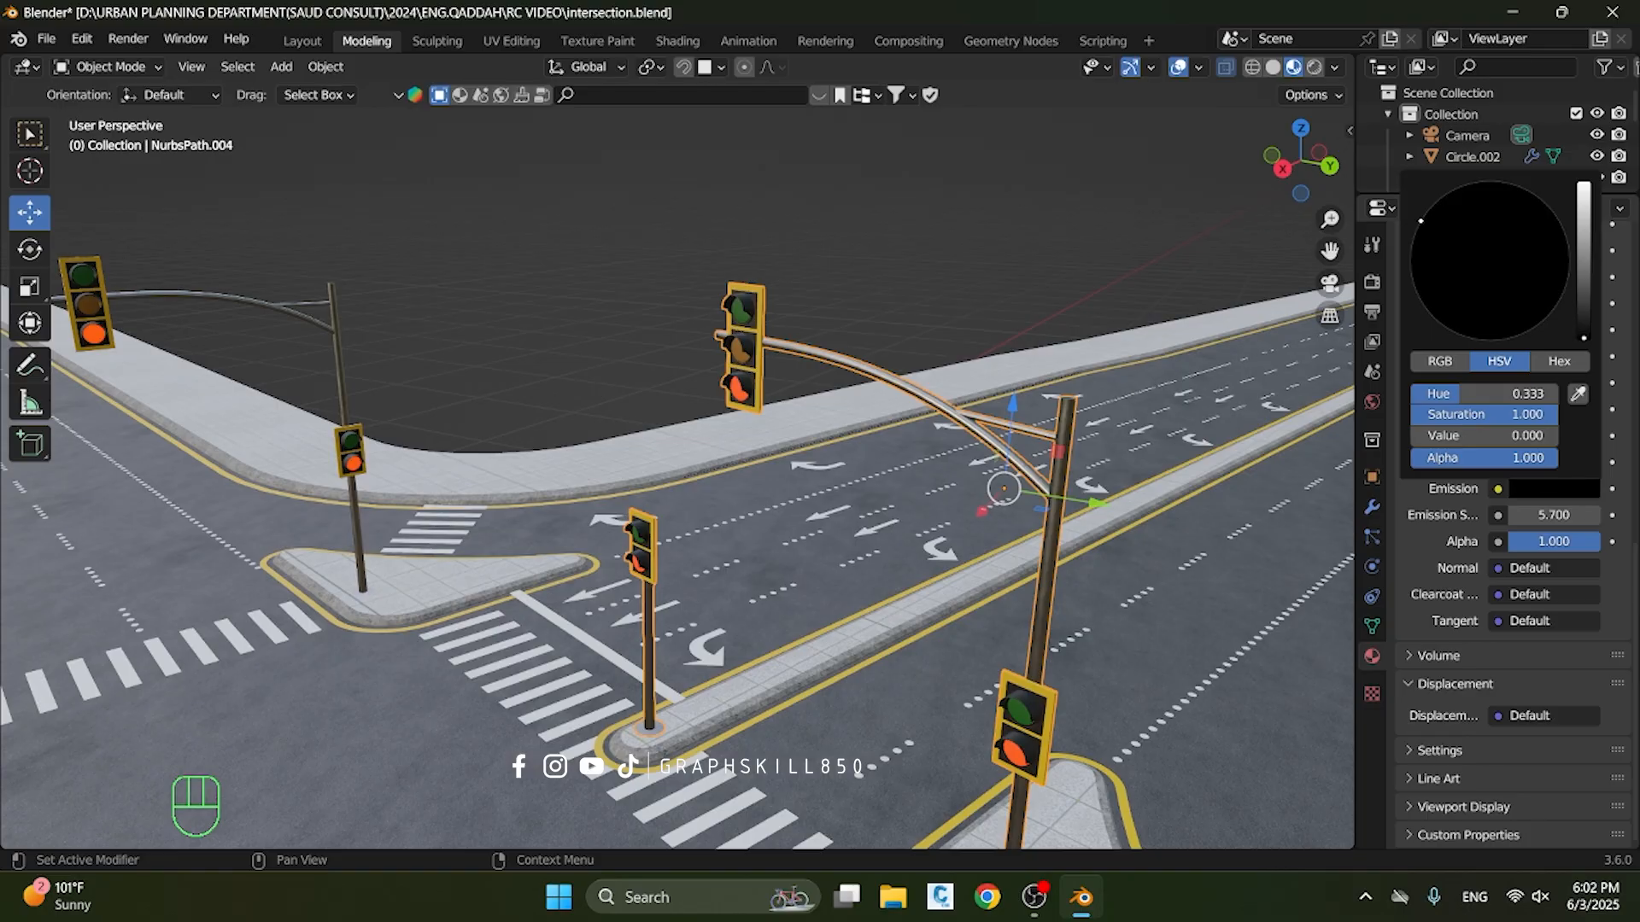
scroll(782, 299, down, 5)
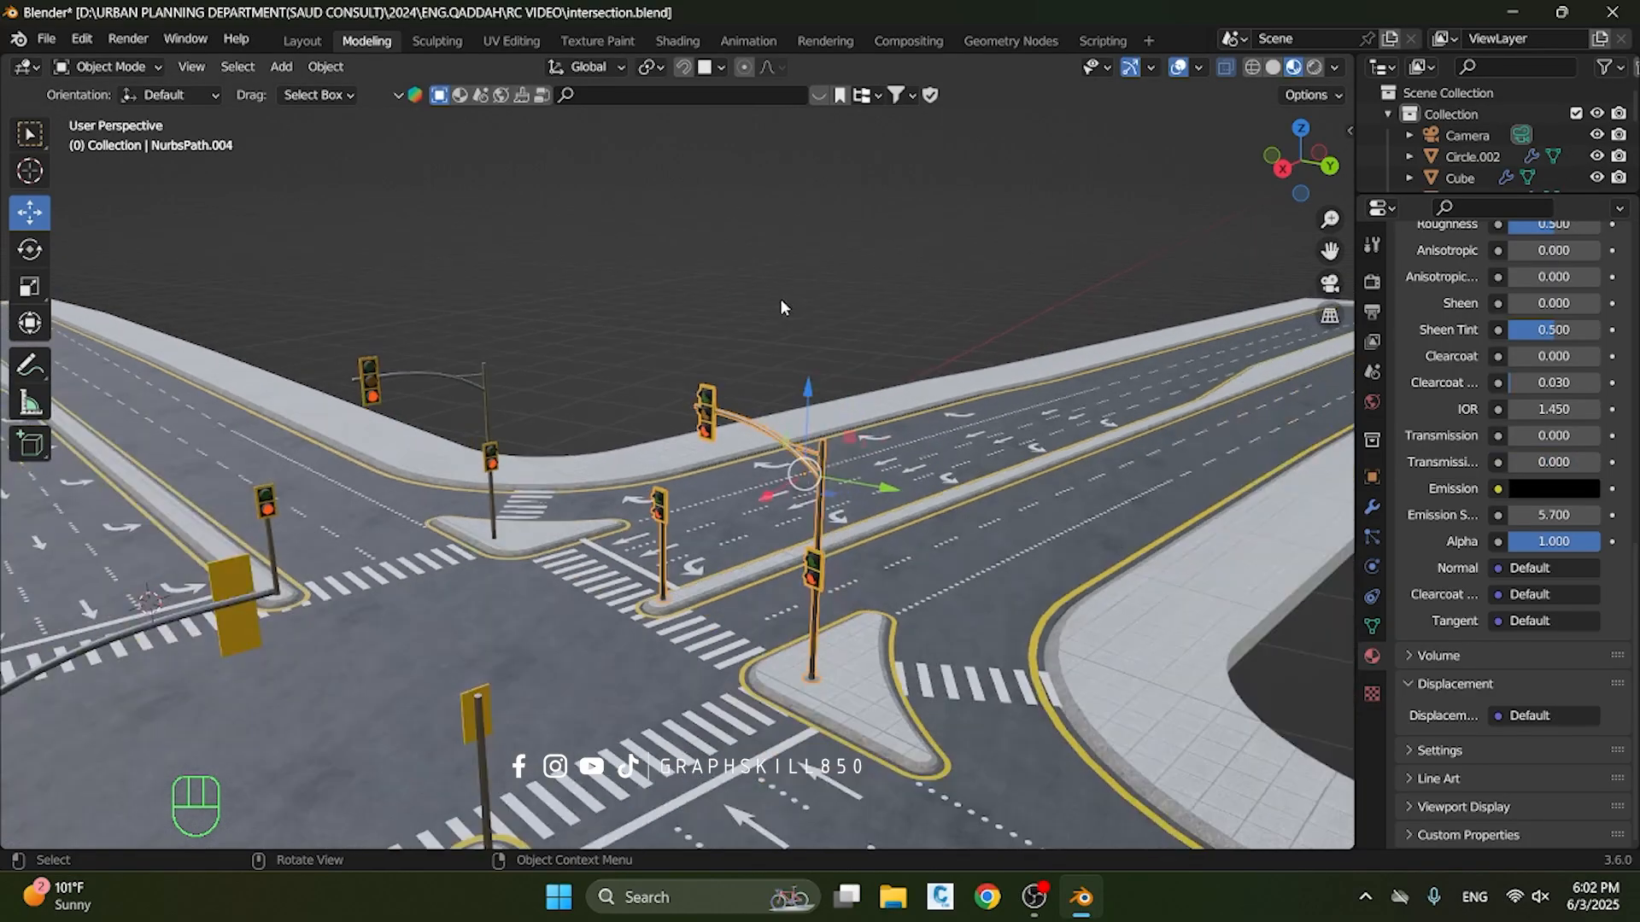
Delete the extra traffic light copy standing on the road approach beyond the intersection
middle_drag(681, 450, 483, 393)
shift+middle_drag(570, 322, 546, 432)
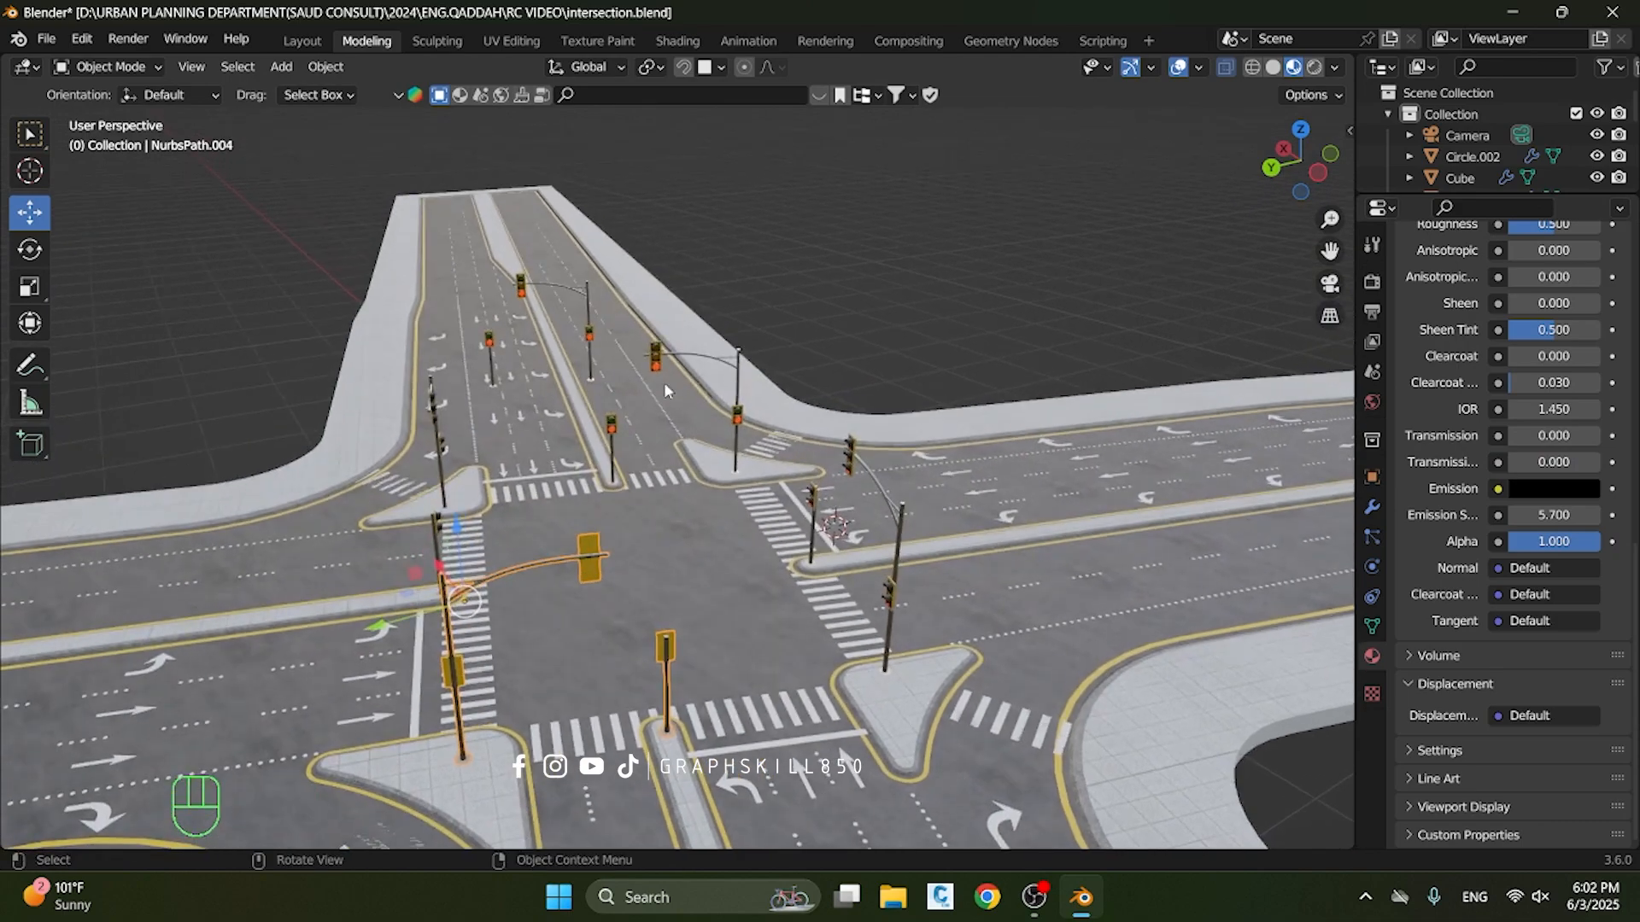
click(657, 357)
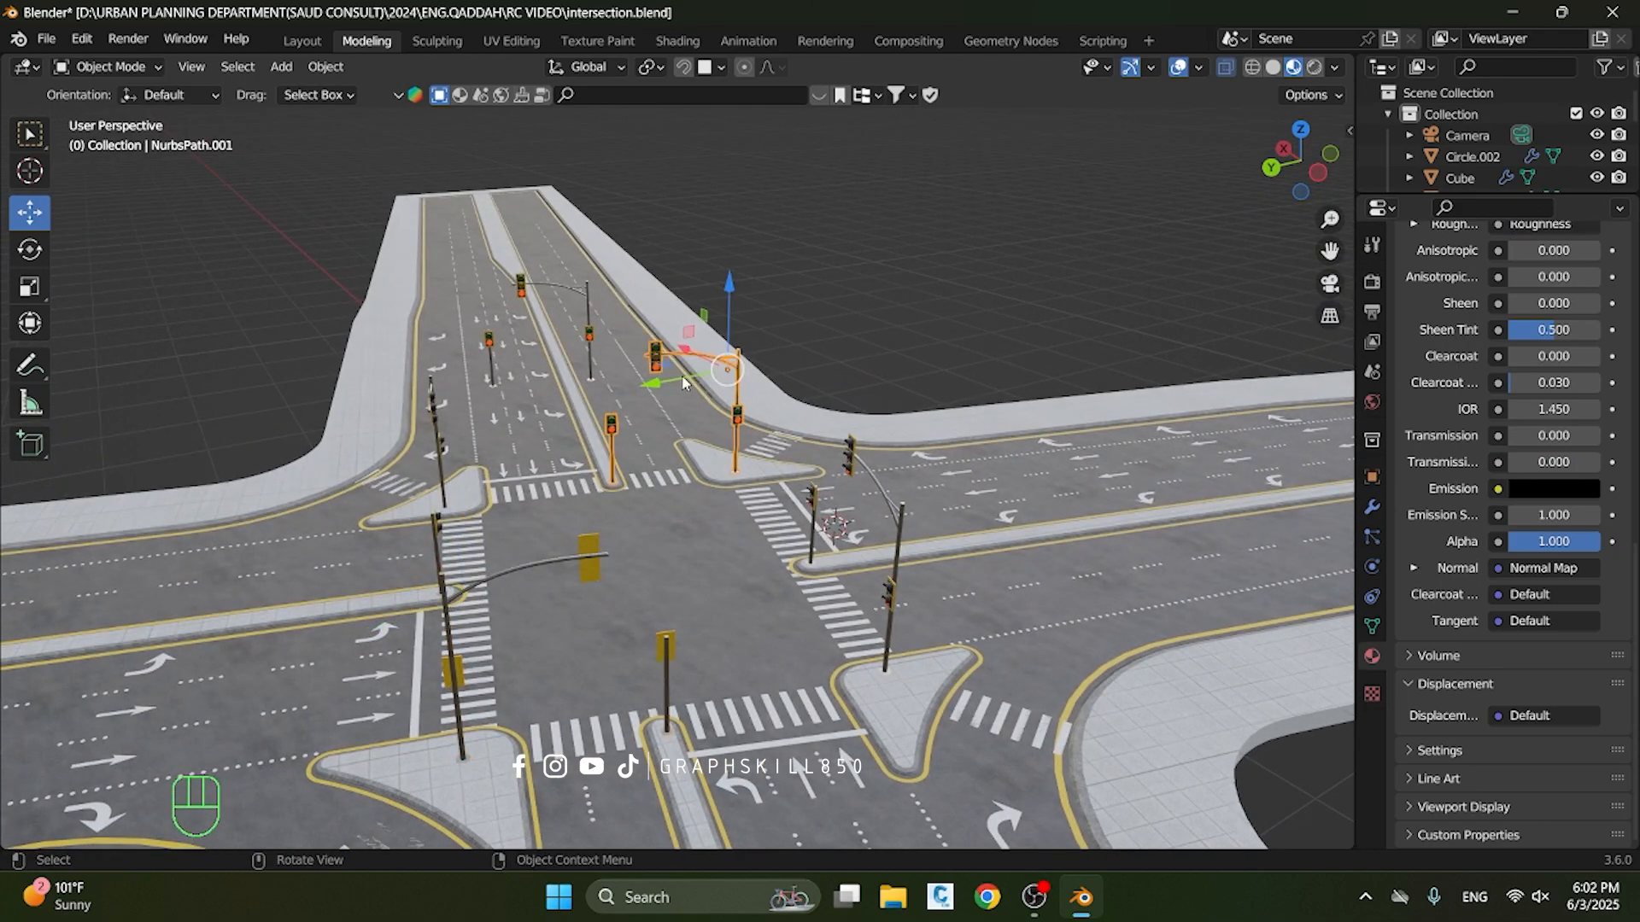
scroll(658, 362, up, 2)
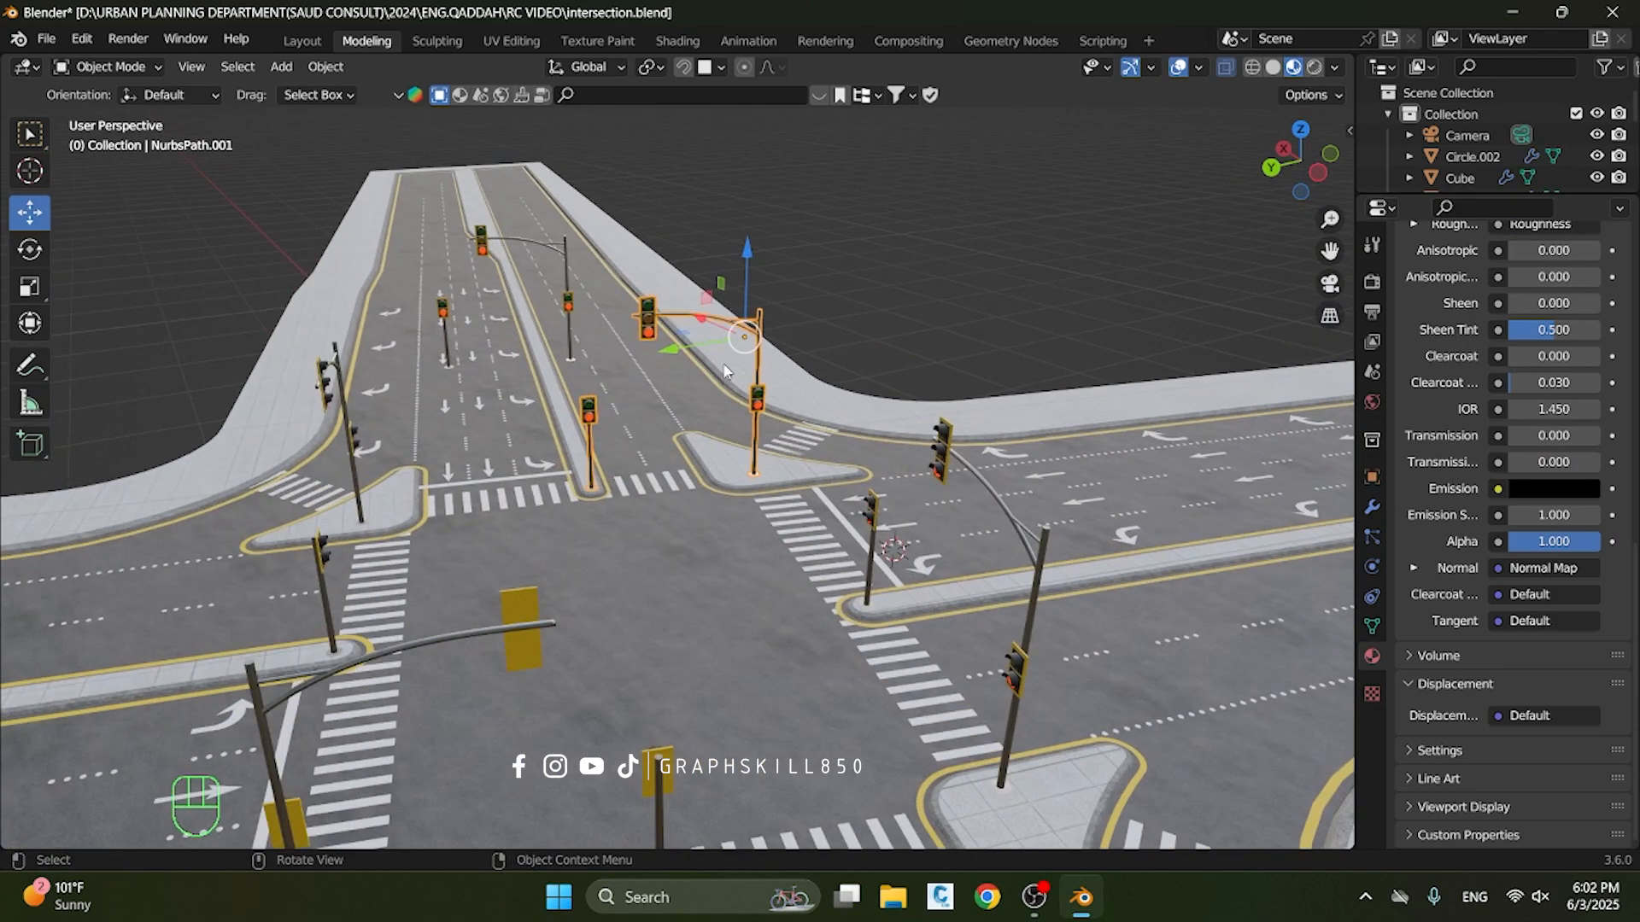
click(484, 243)
key(Delete)
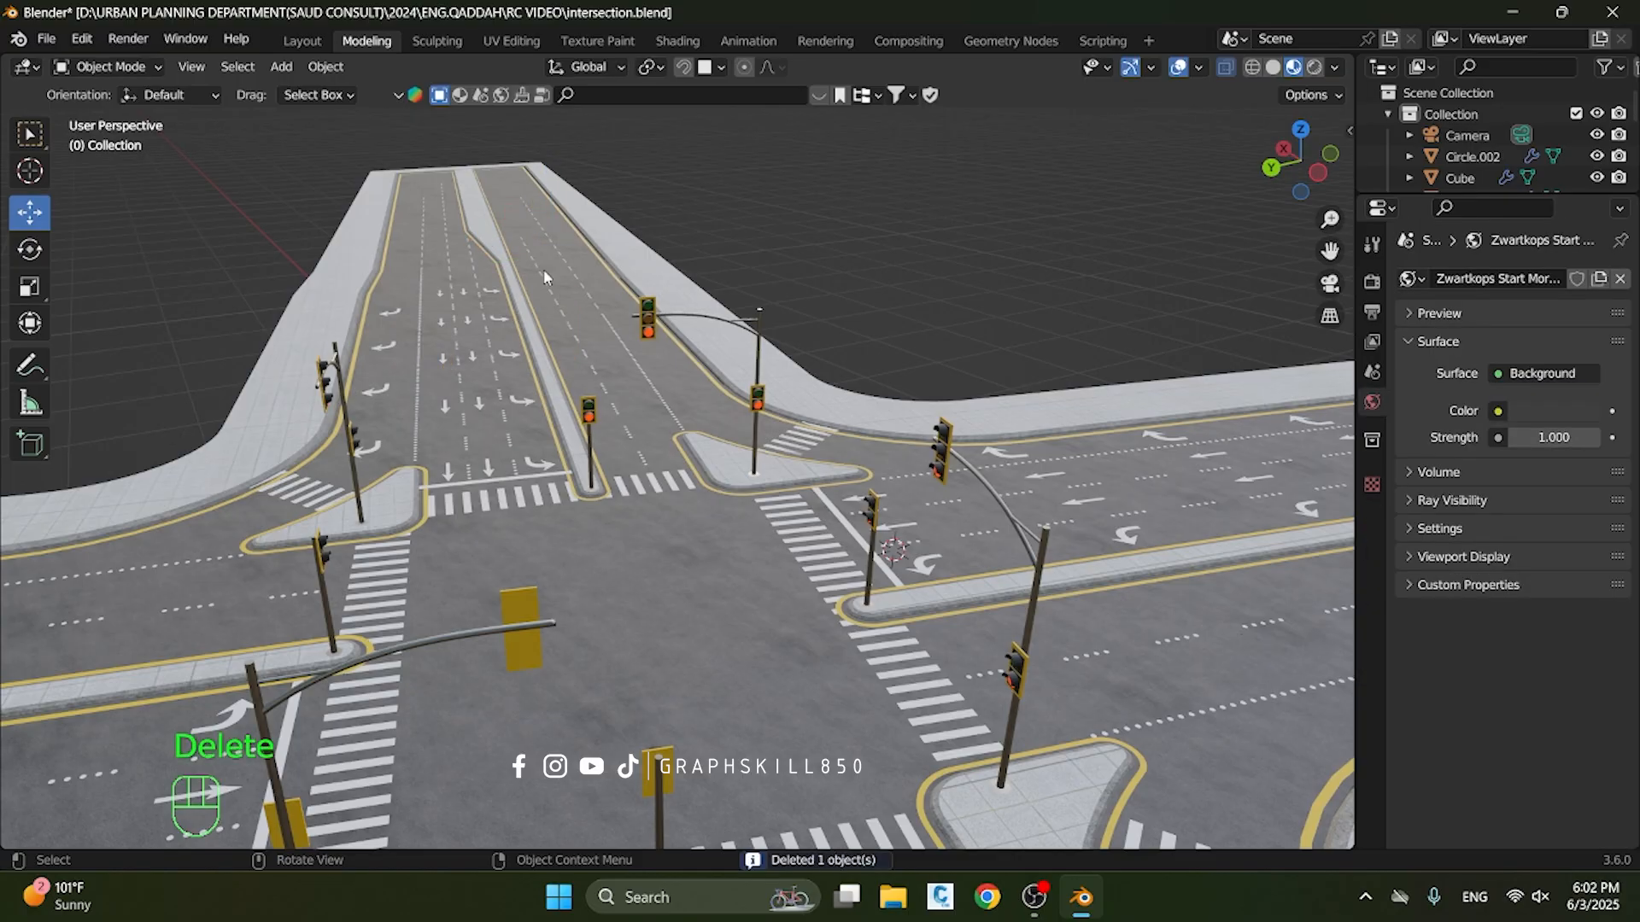
Select the traffic light assembly at the far road approach and save the file
scroll(666, 342, up, 3)
scroll(800, 417, up, 1)
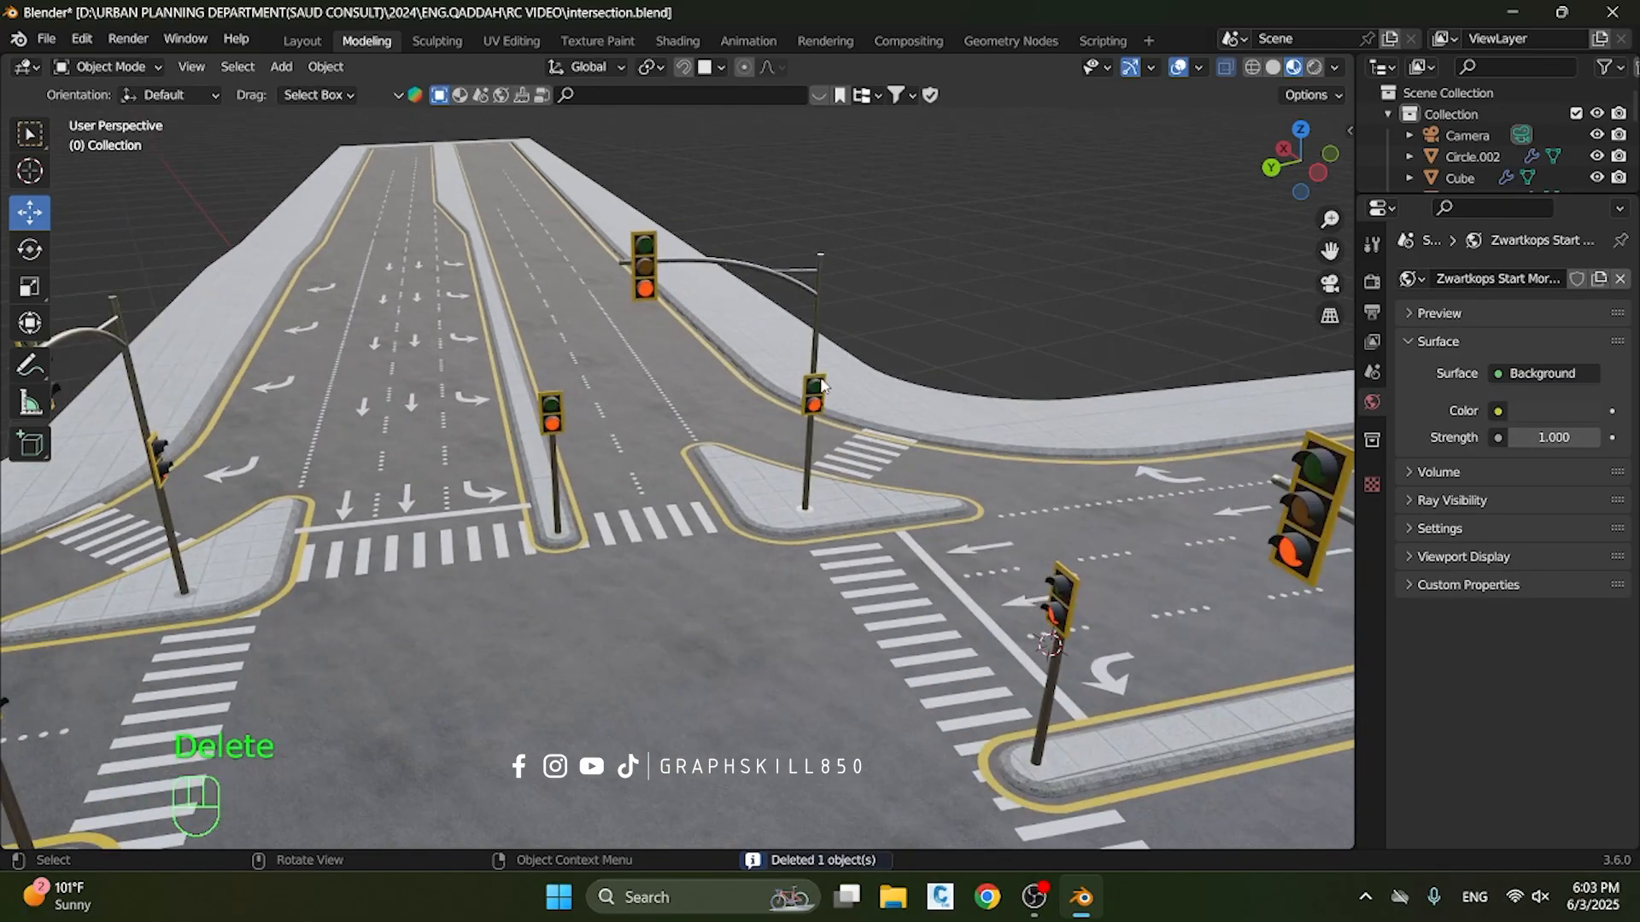
click(818, 386)
key(ctrl+s)
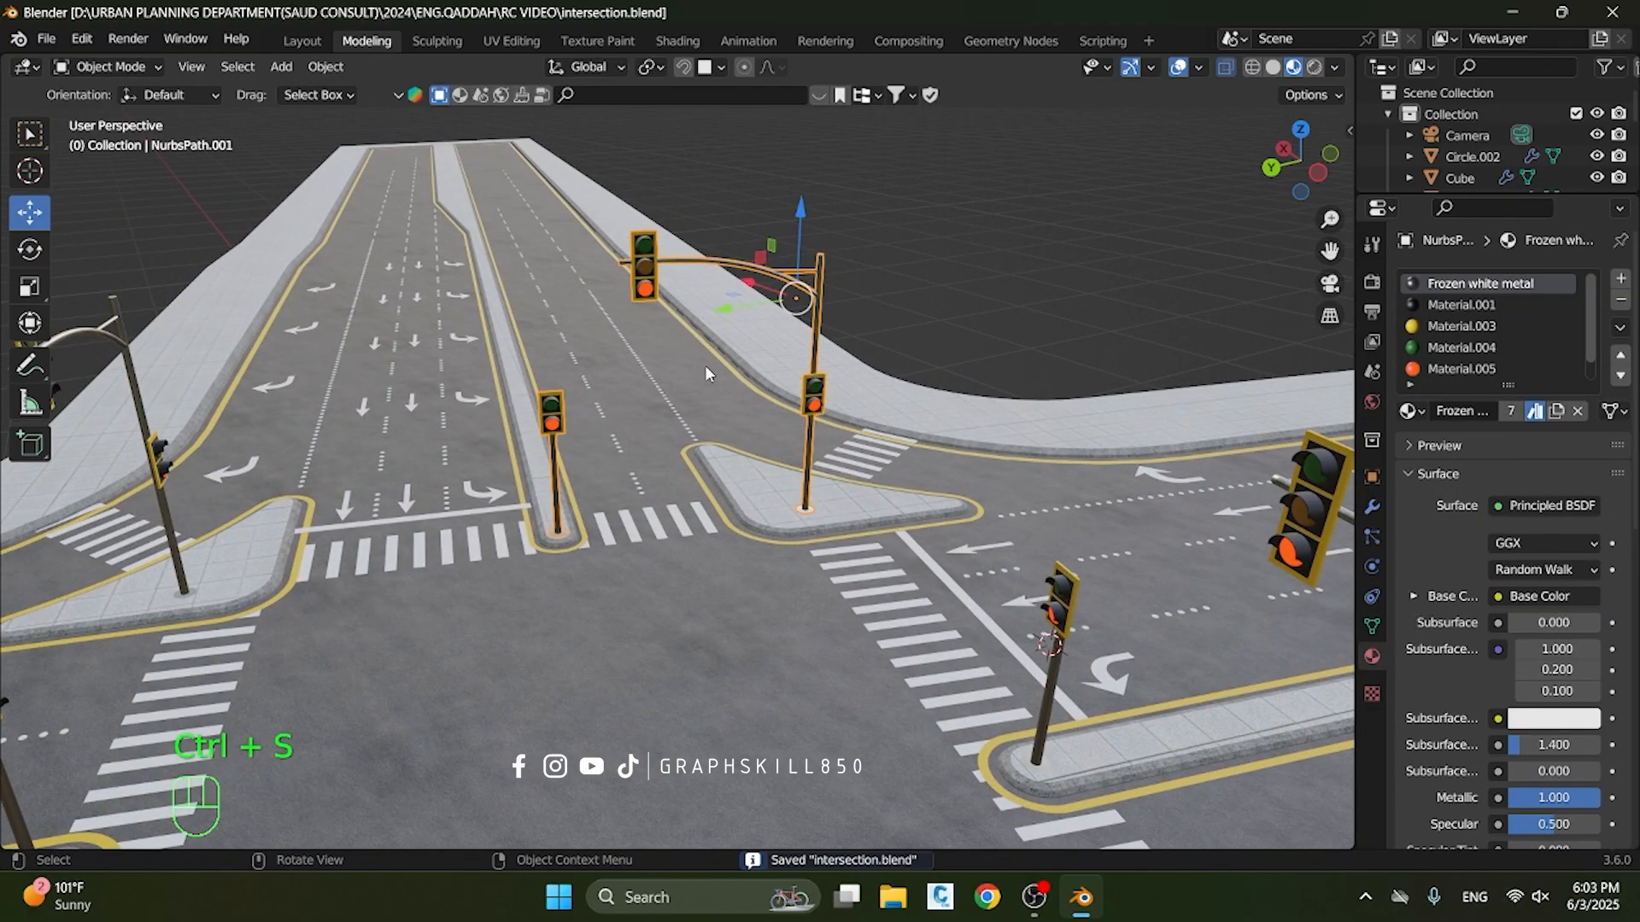
Make the selected traffic light's green signal material, Material.004, an independent single-user copy
shift+middle_drag(740, 319, 747, 353)
scroll(748, 349, up, 1)
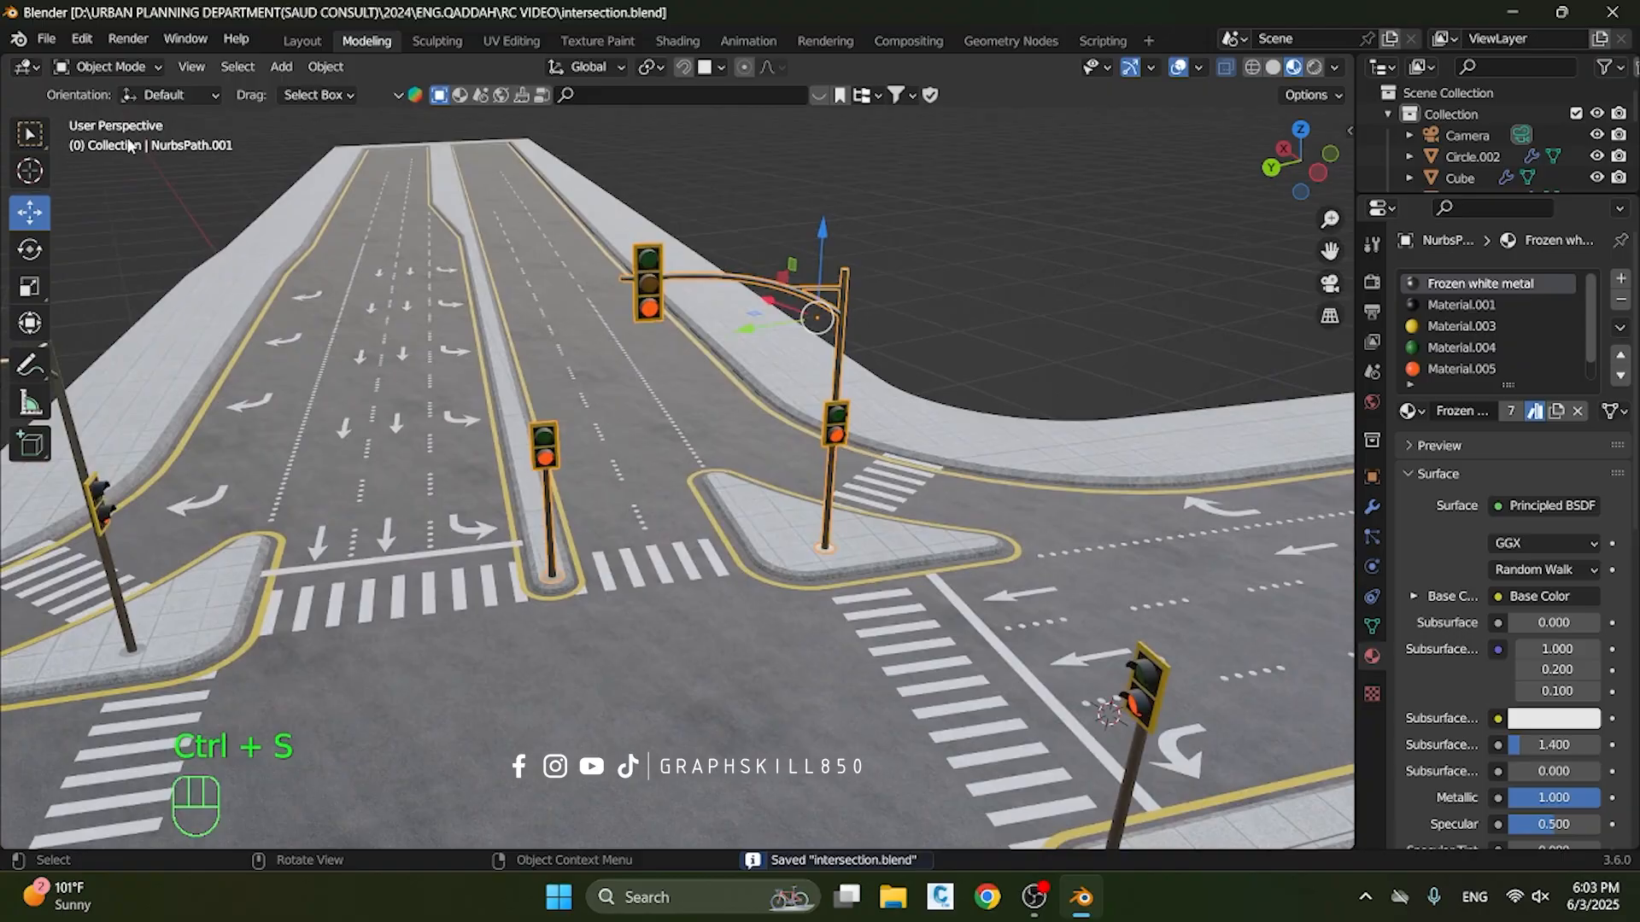
click(191, 67)
click(208, 192)
scroll(598, 372, down, 6)
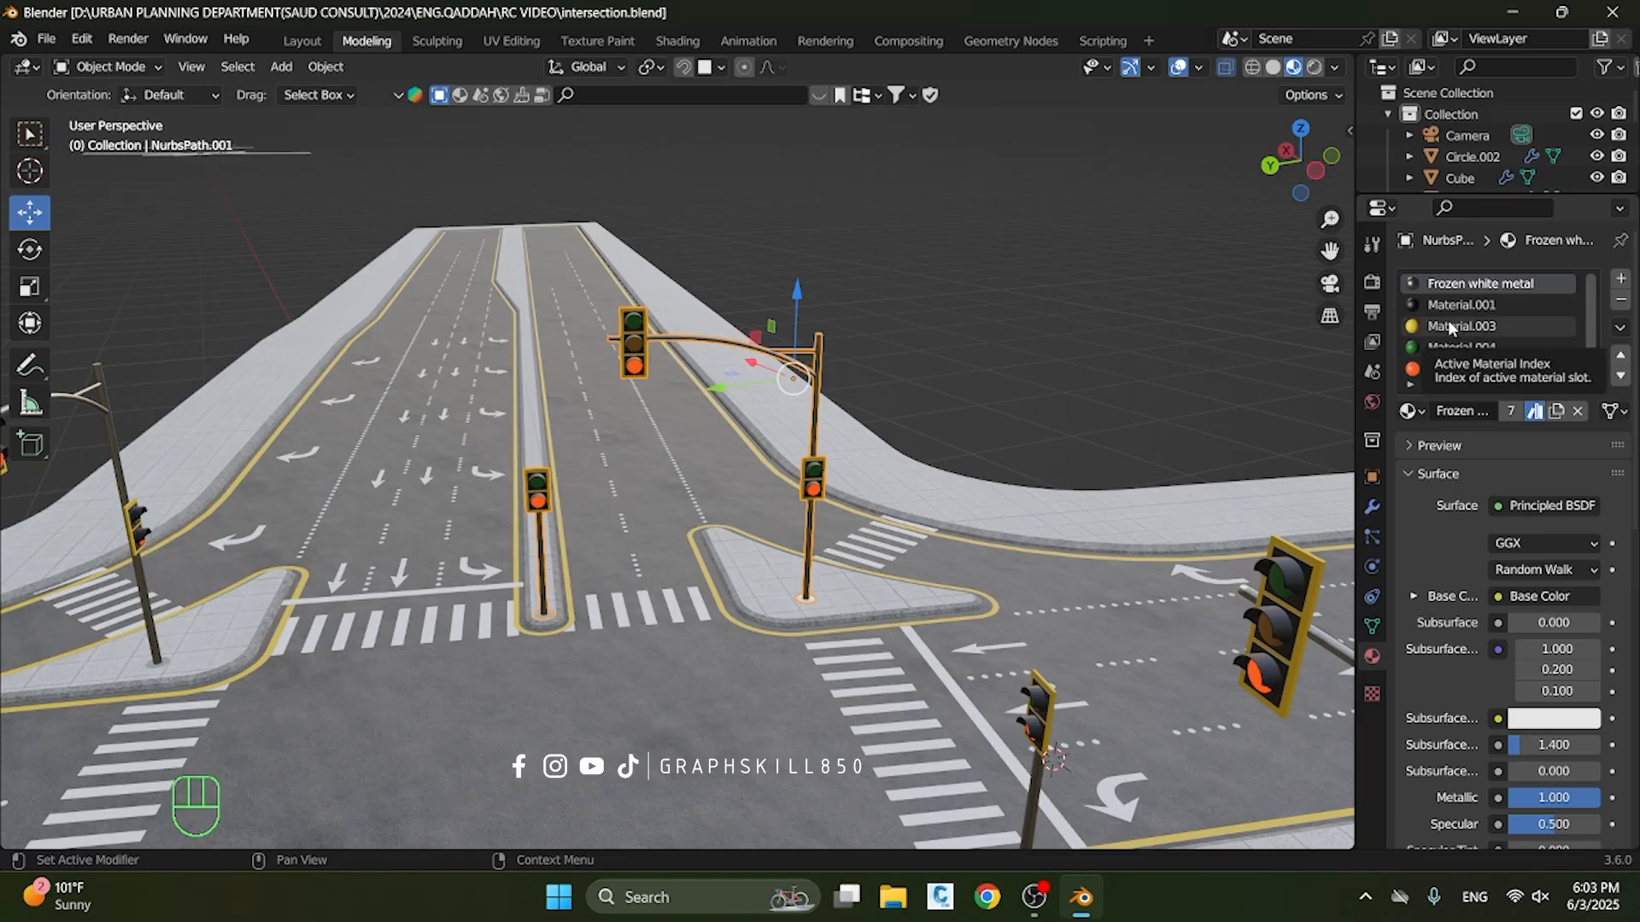
click(1459, 346)
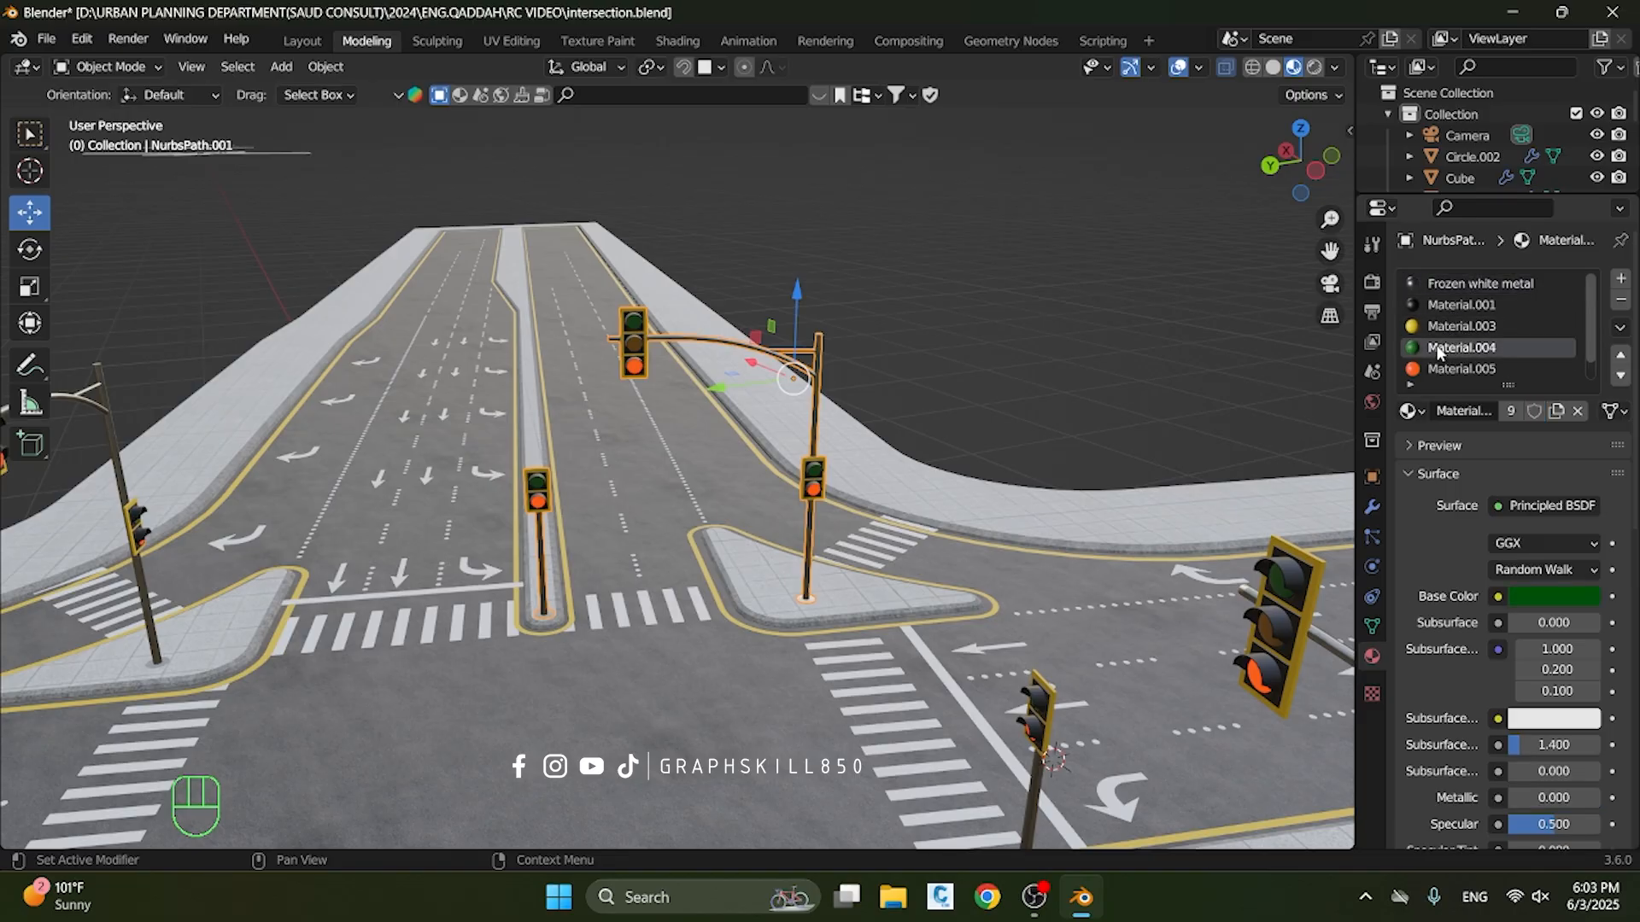
click(1558, 413)
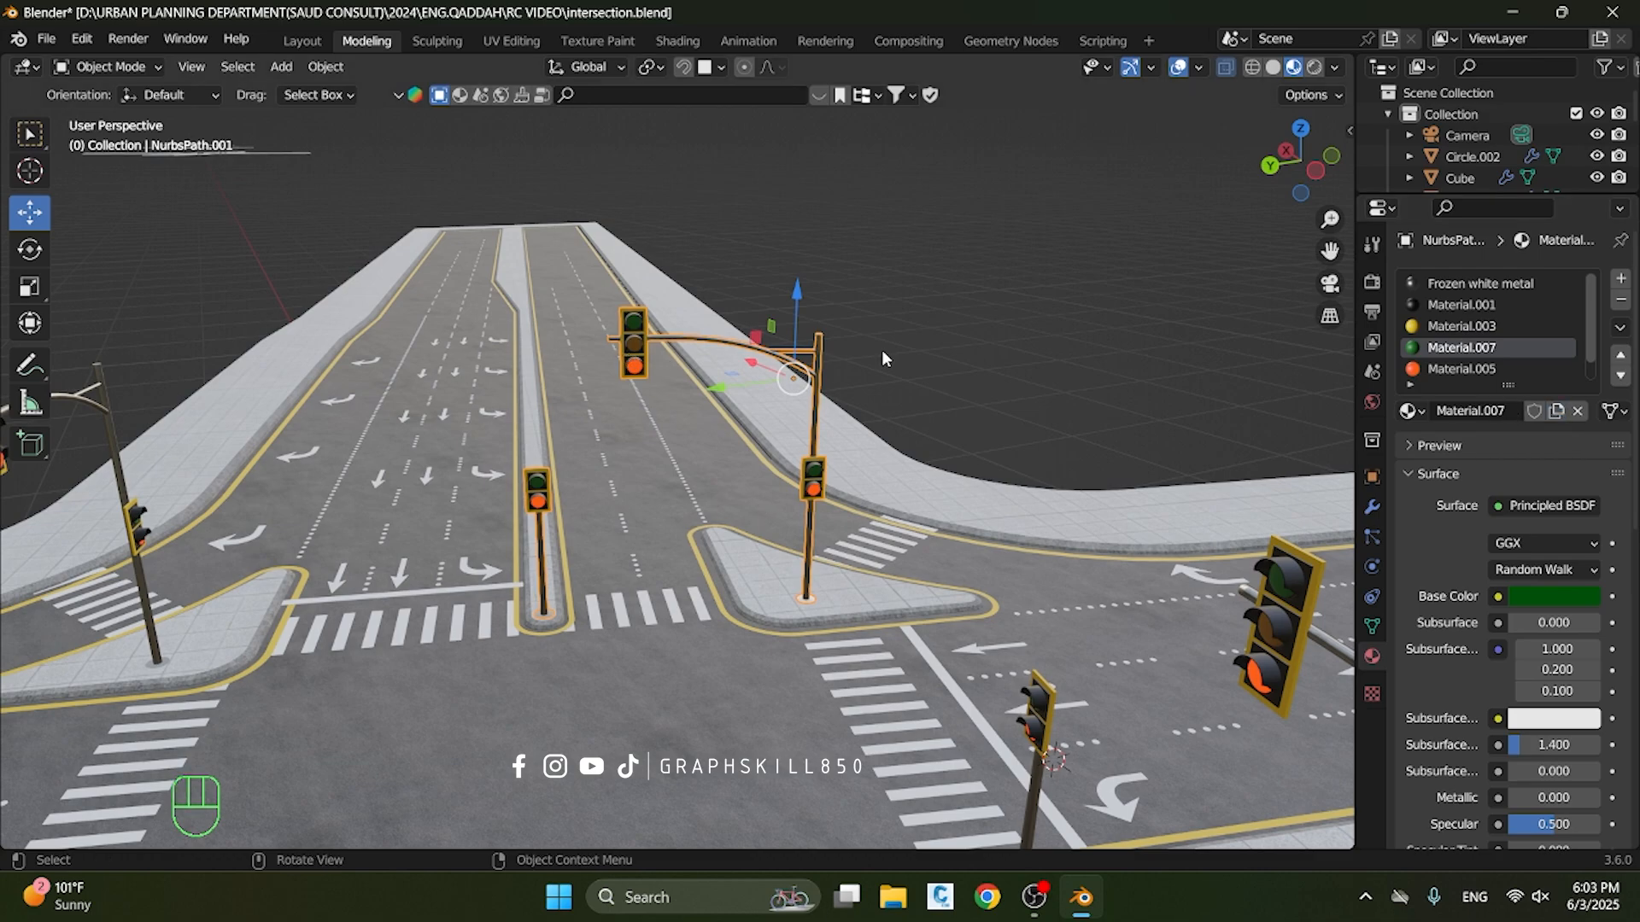
Brighten the copied green material's base color to vivid green and set its emission color to bright green
click(1540, 595)
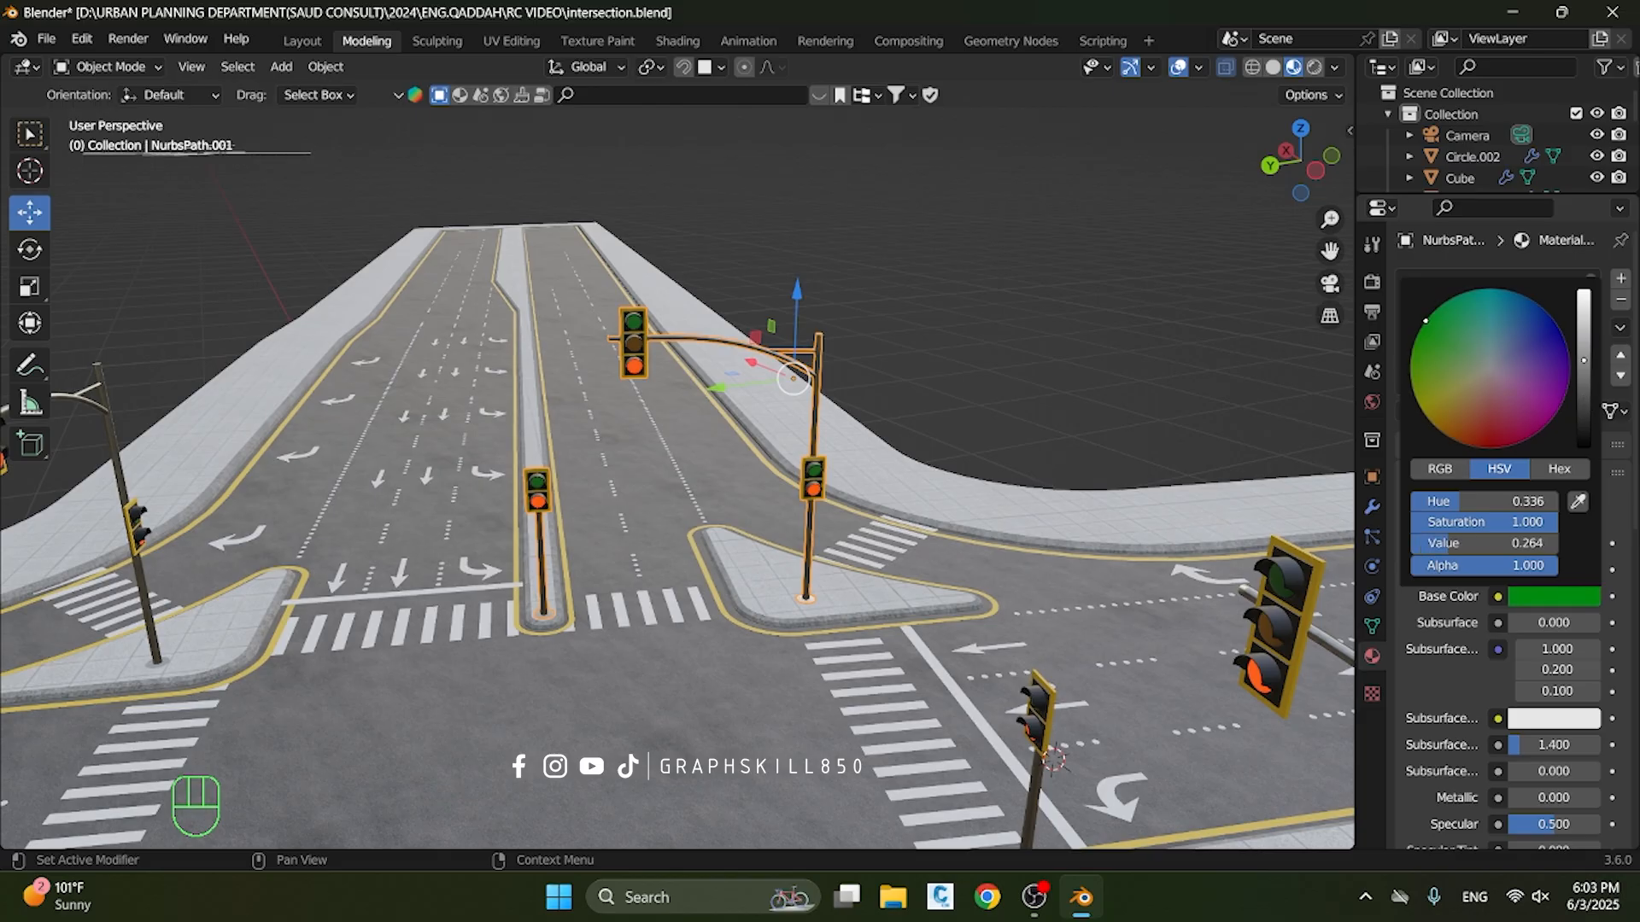
drag(1584, 360, 1584, 303)
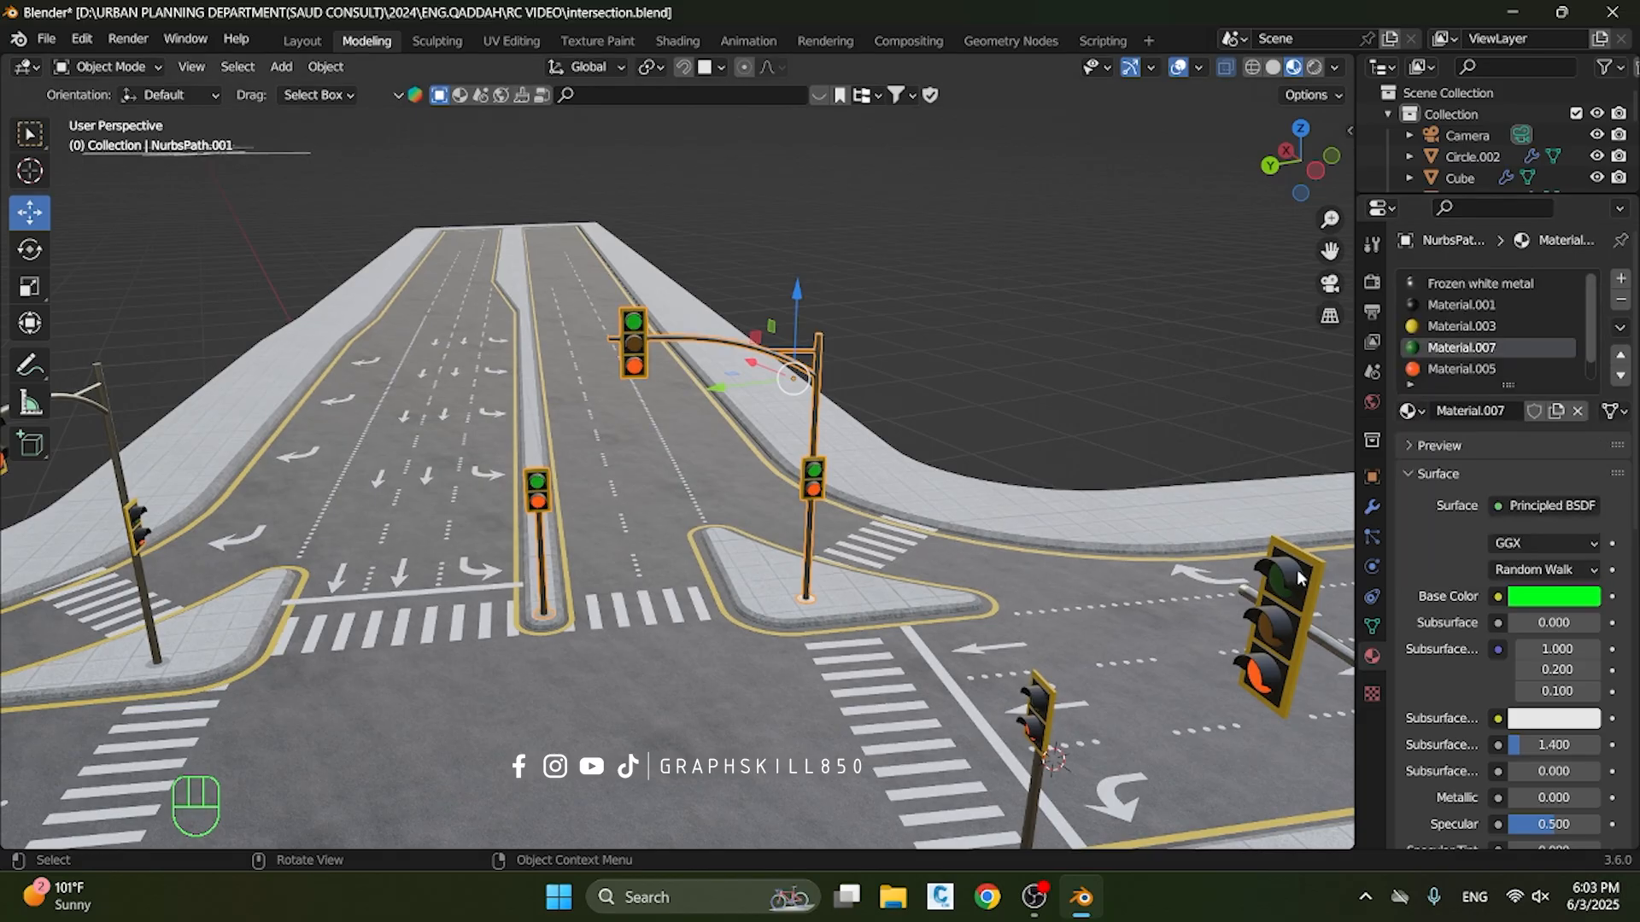
scroll(1550, 615, down, 15)
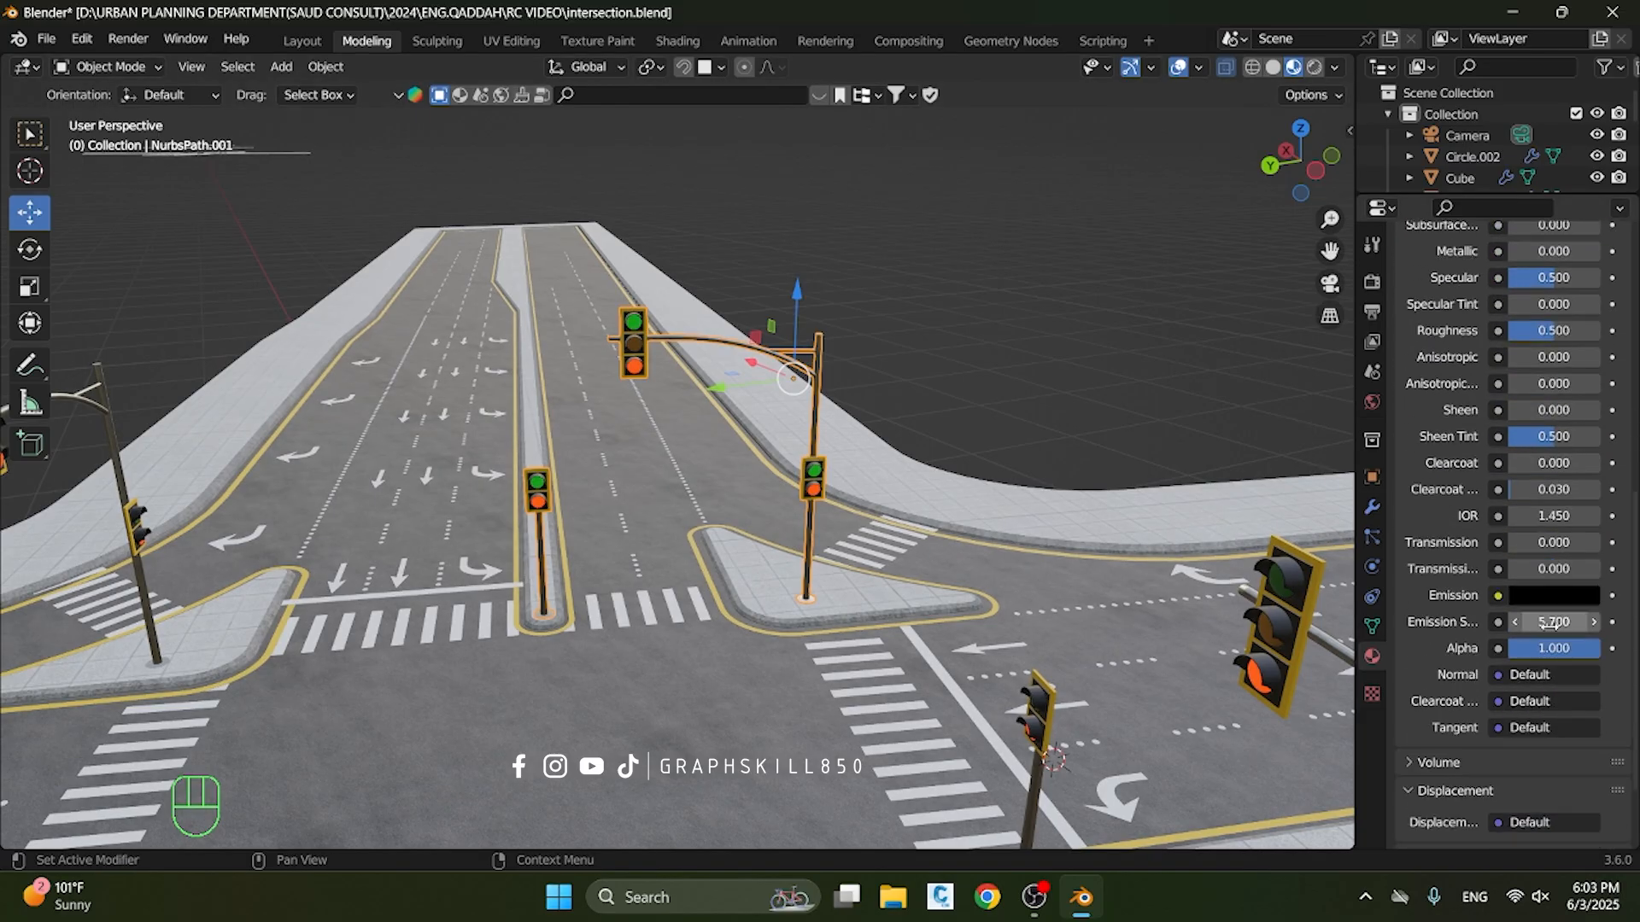
click(1546, 595)
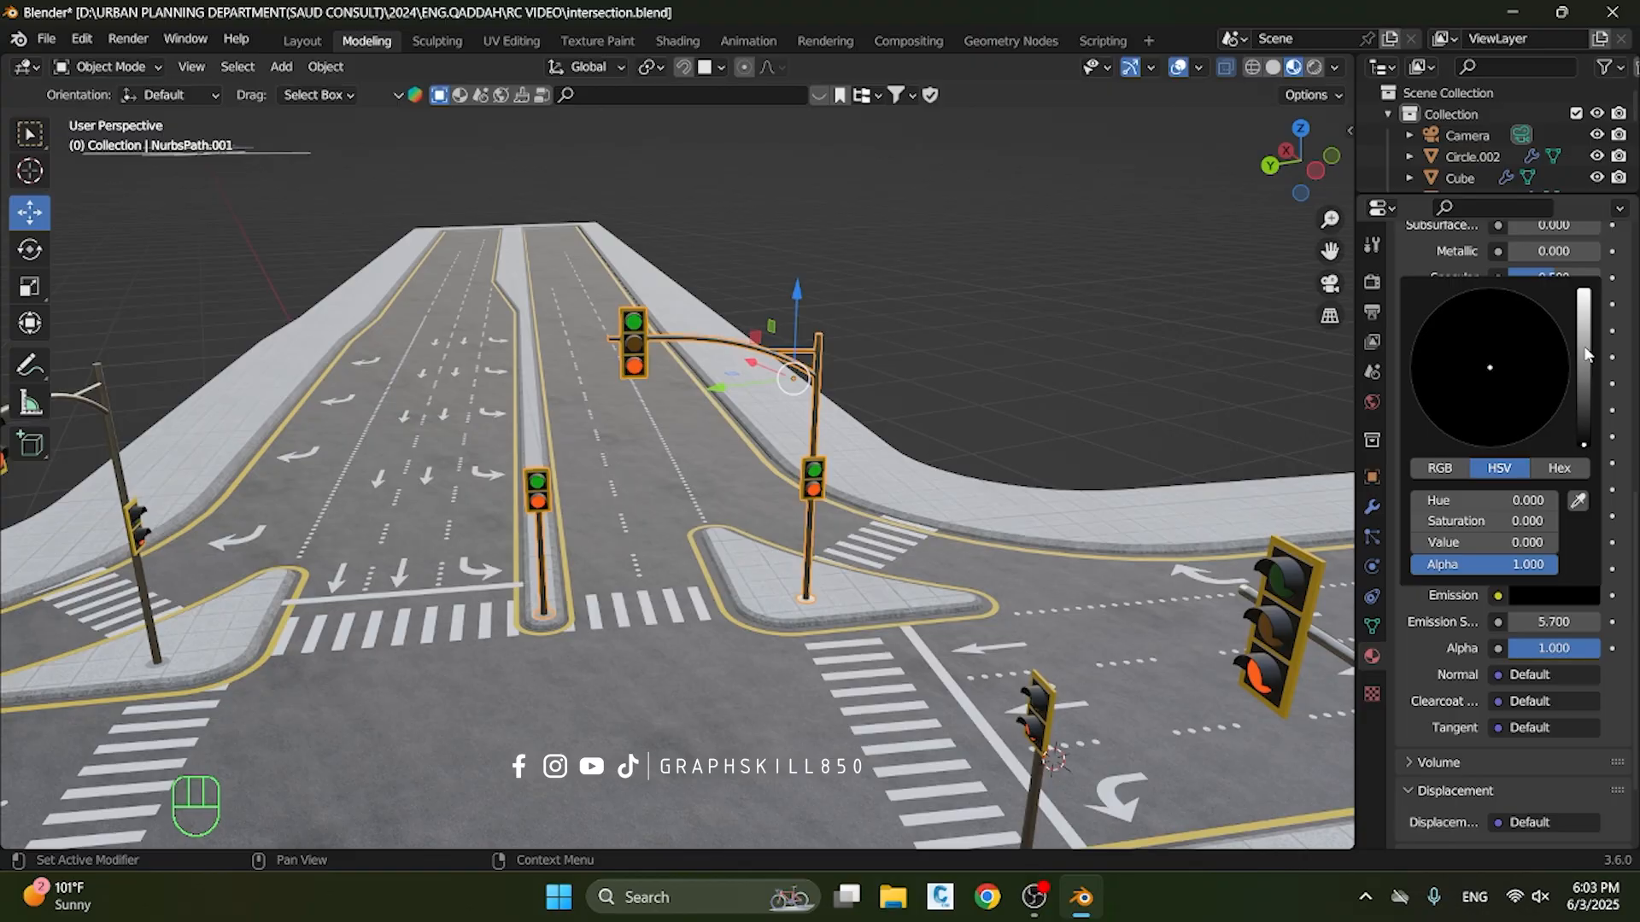
drag(1585, 357, 1584, 292)
click(1428, 323)
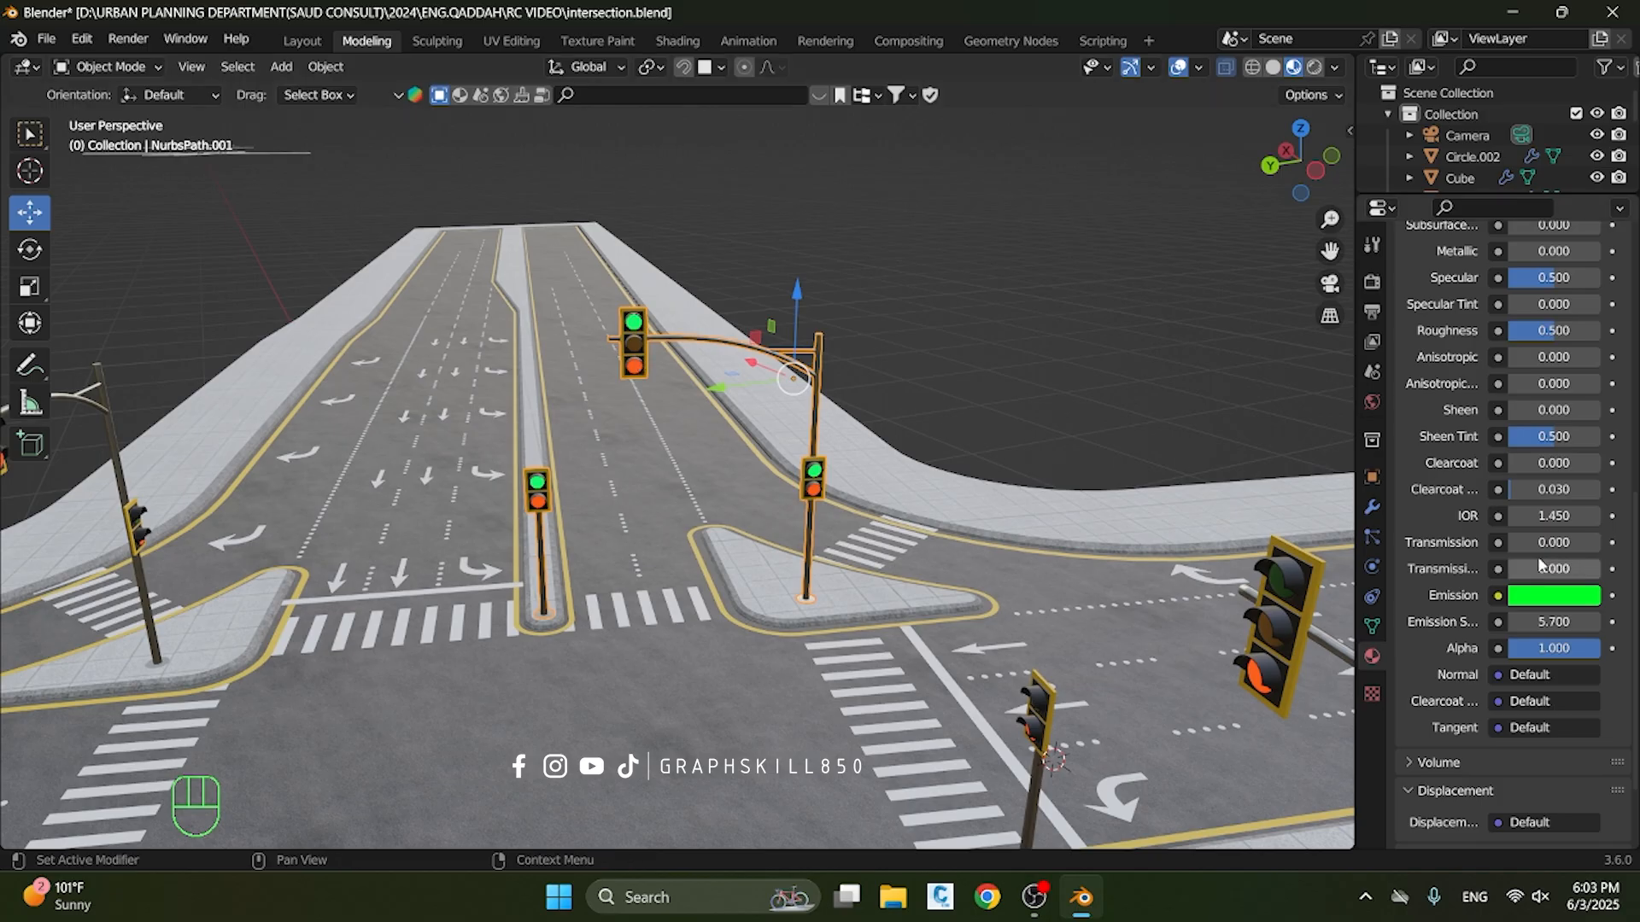
Make the selected traffic light's red signal material, Material.005, an independent single-user copy
scroll(1550, 552, up, 12)
click(1446, 370)
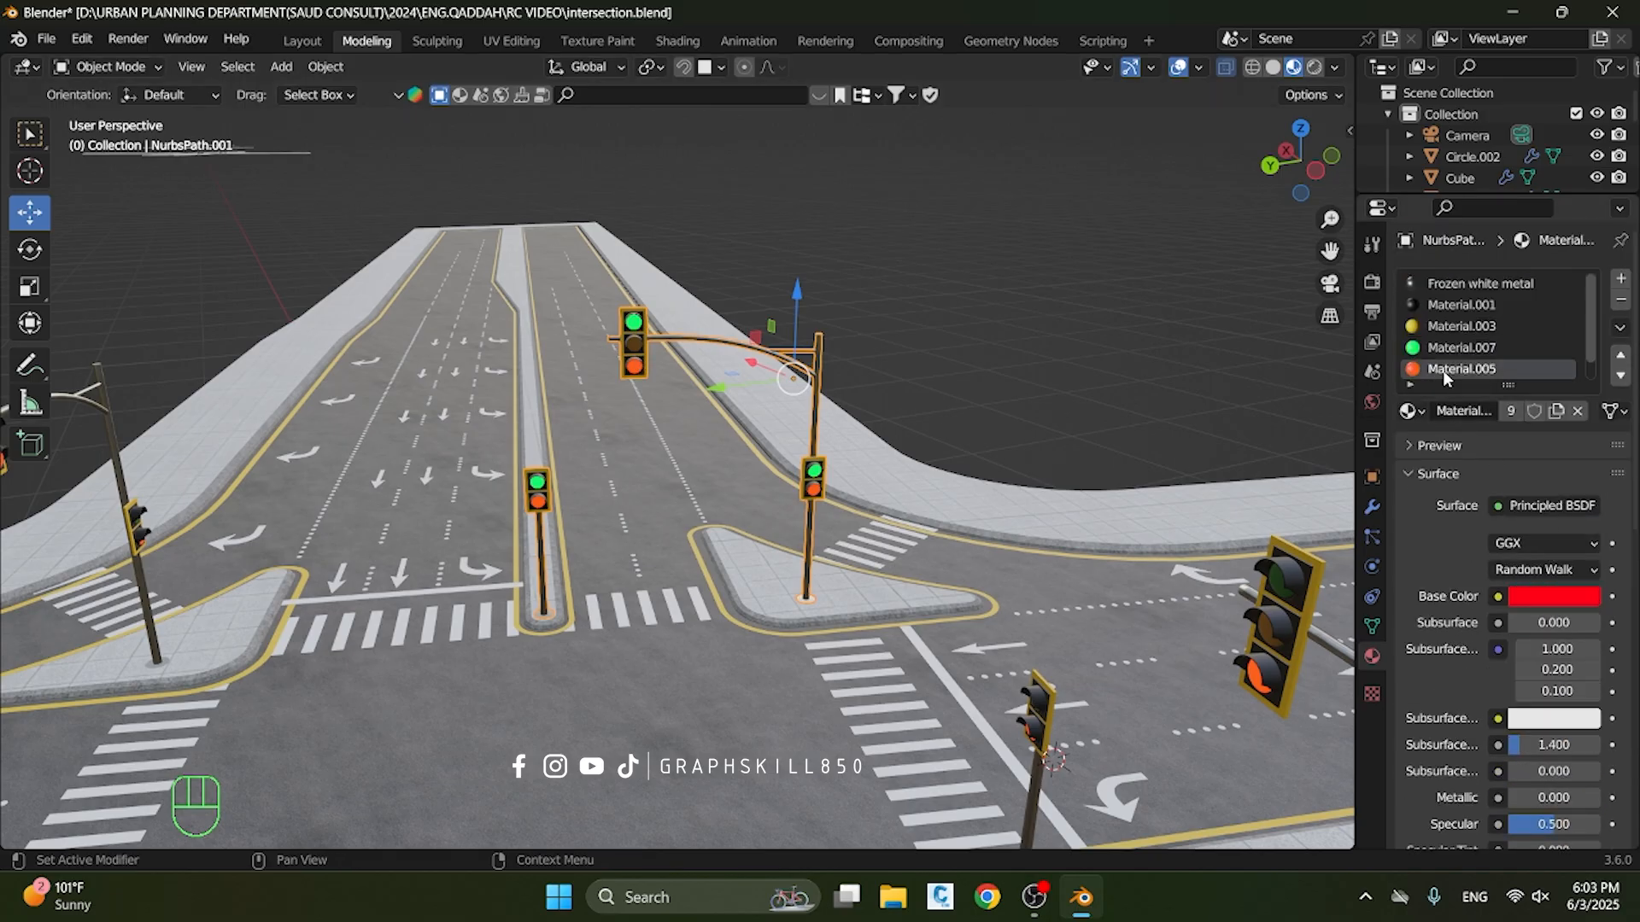
click(1556, 411)
scroll(1558, 553, down, 4)
scroll(1559, 553, down, 1)
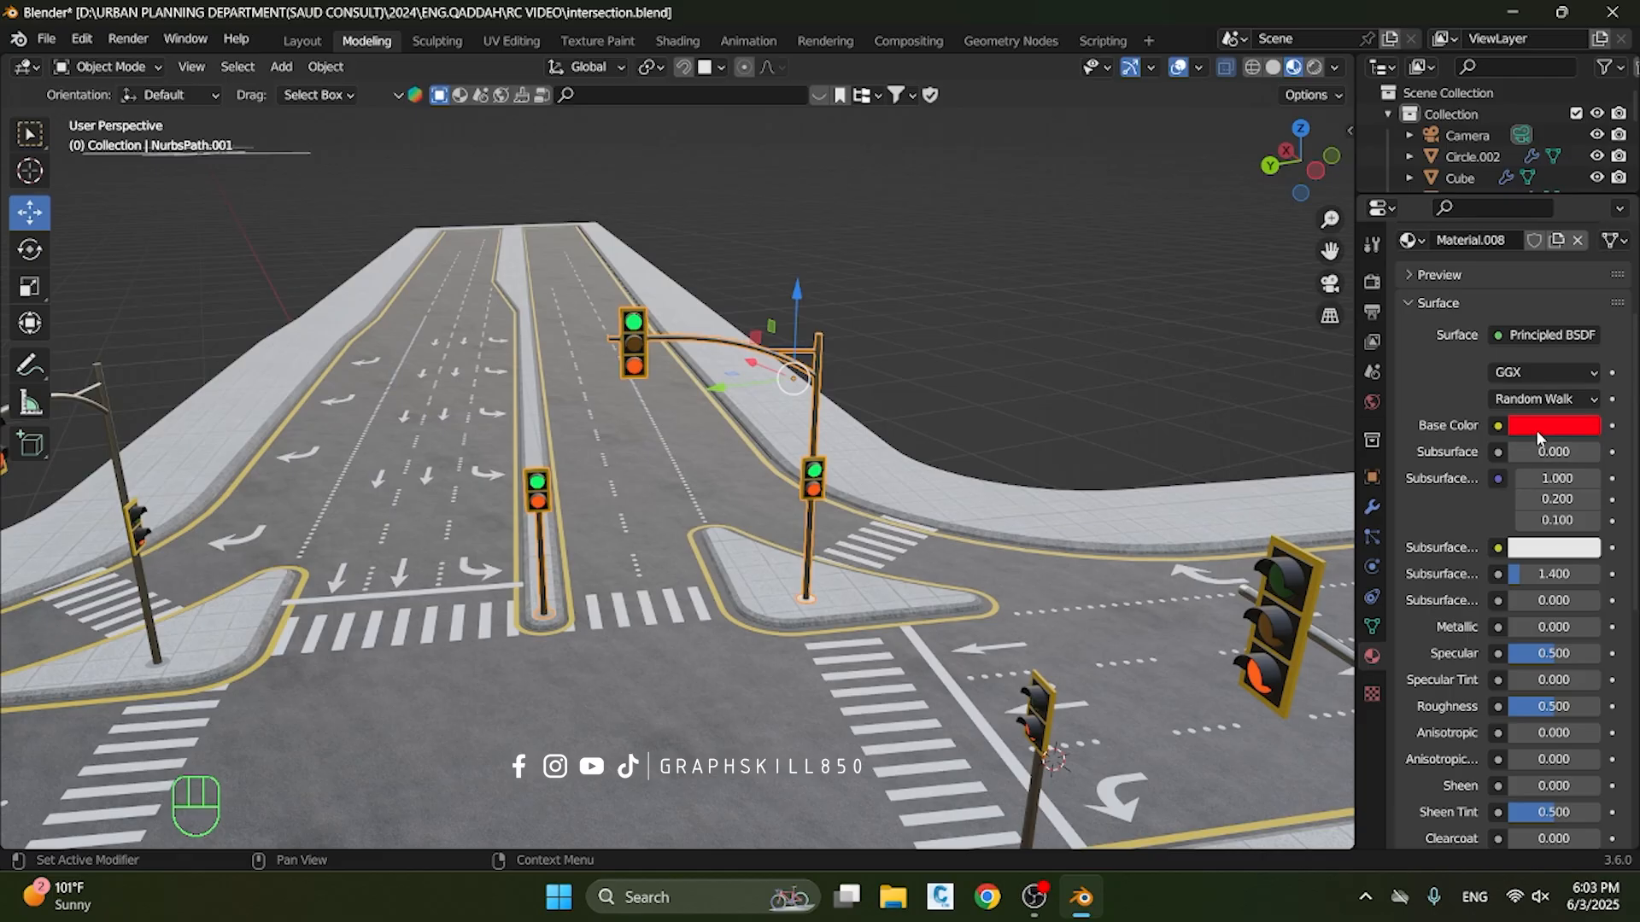
Turn off the copied red material's glow by setting its emission strength to 0.100 and its emission color to black
scroll(1503, 632, down, 11)
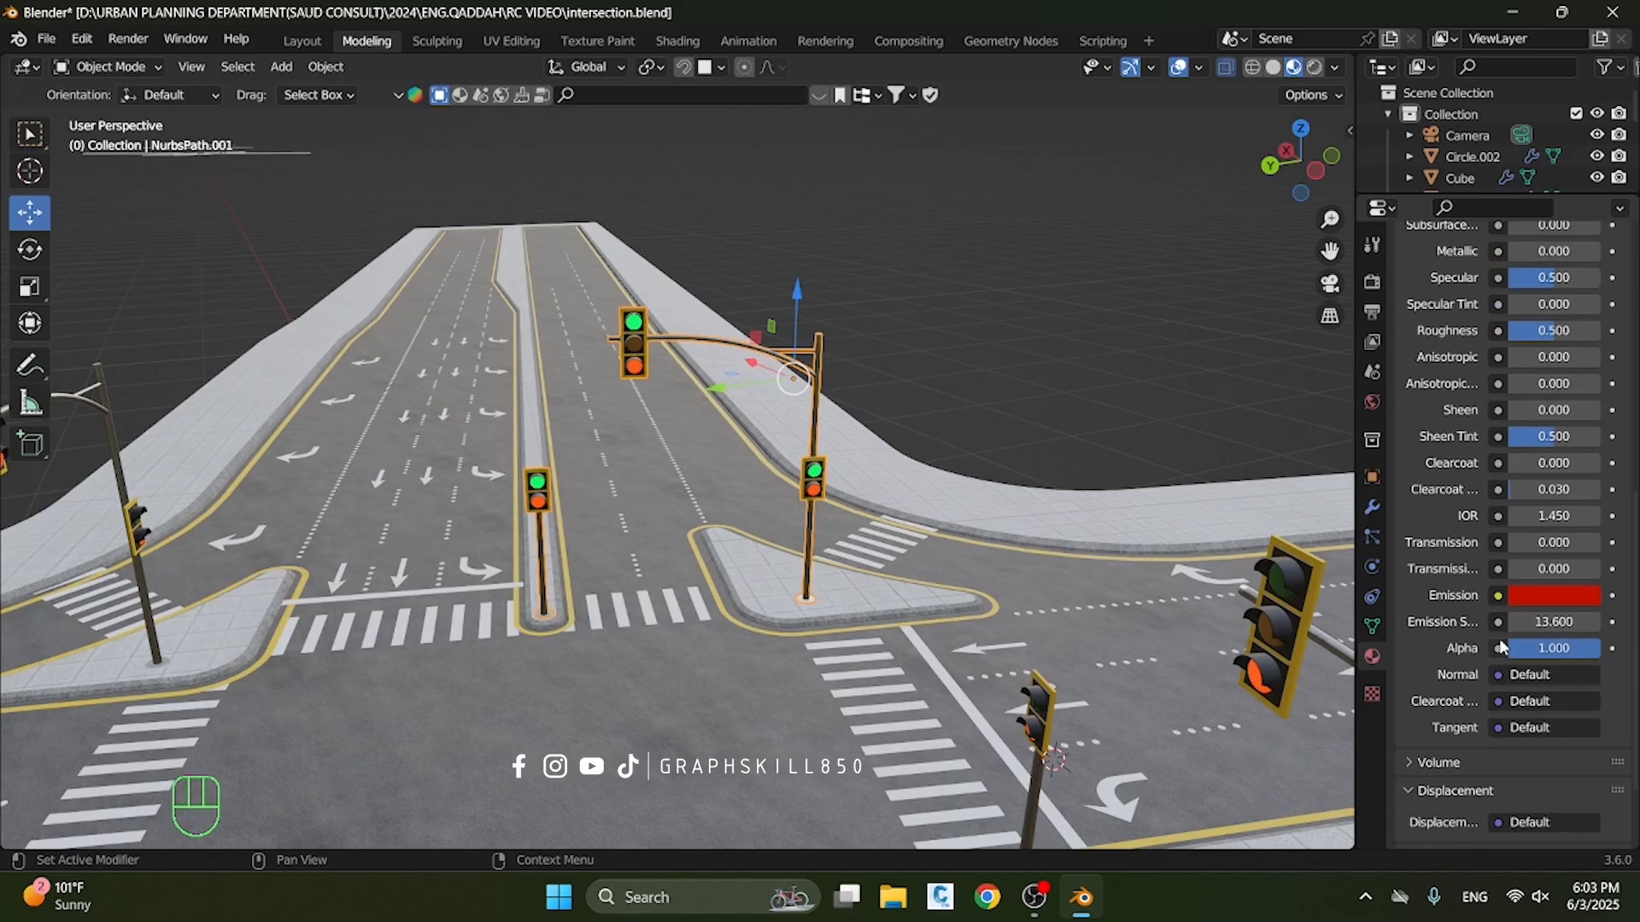
click(1556, 592)
drag(1562, 623, 1446, 623)
click(1574, 599)
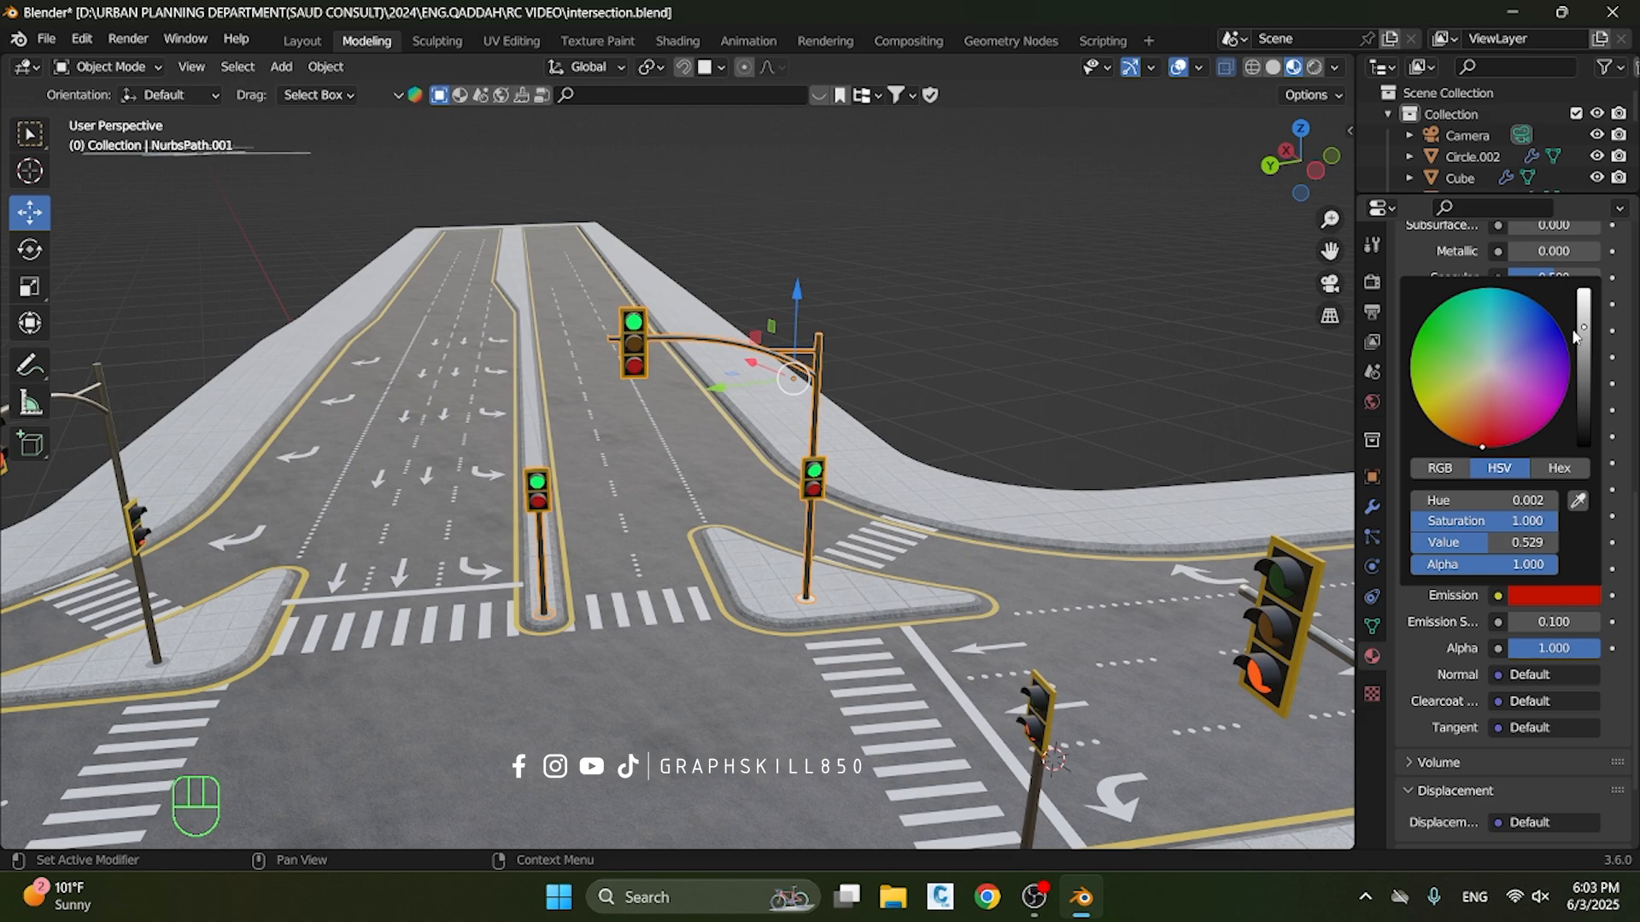
drag(1583, 327, 1583, 447)
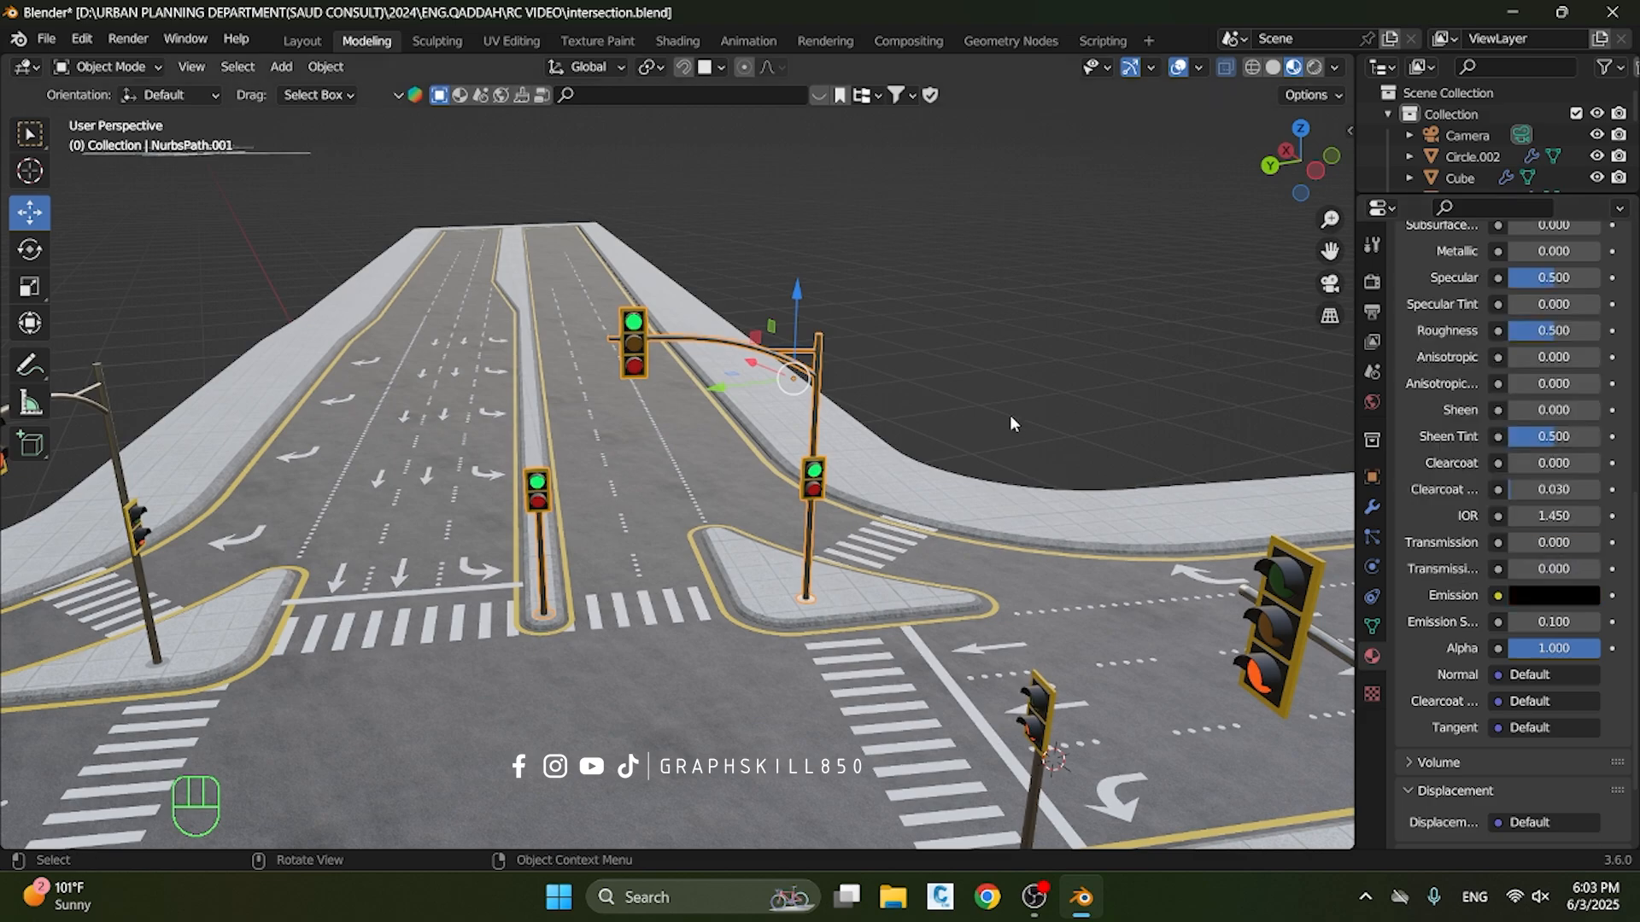
Darken the base color of the copied red signal material to a deep red
scroll(1452, 380, up, 12)
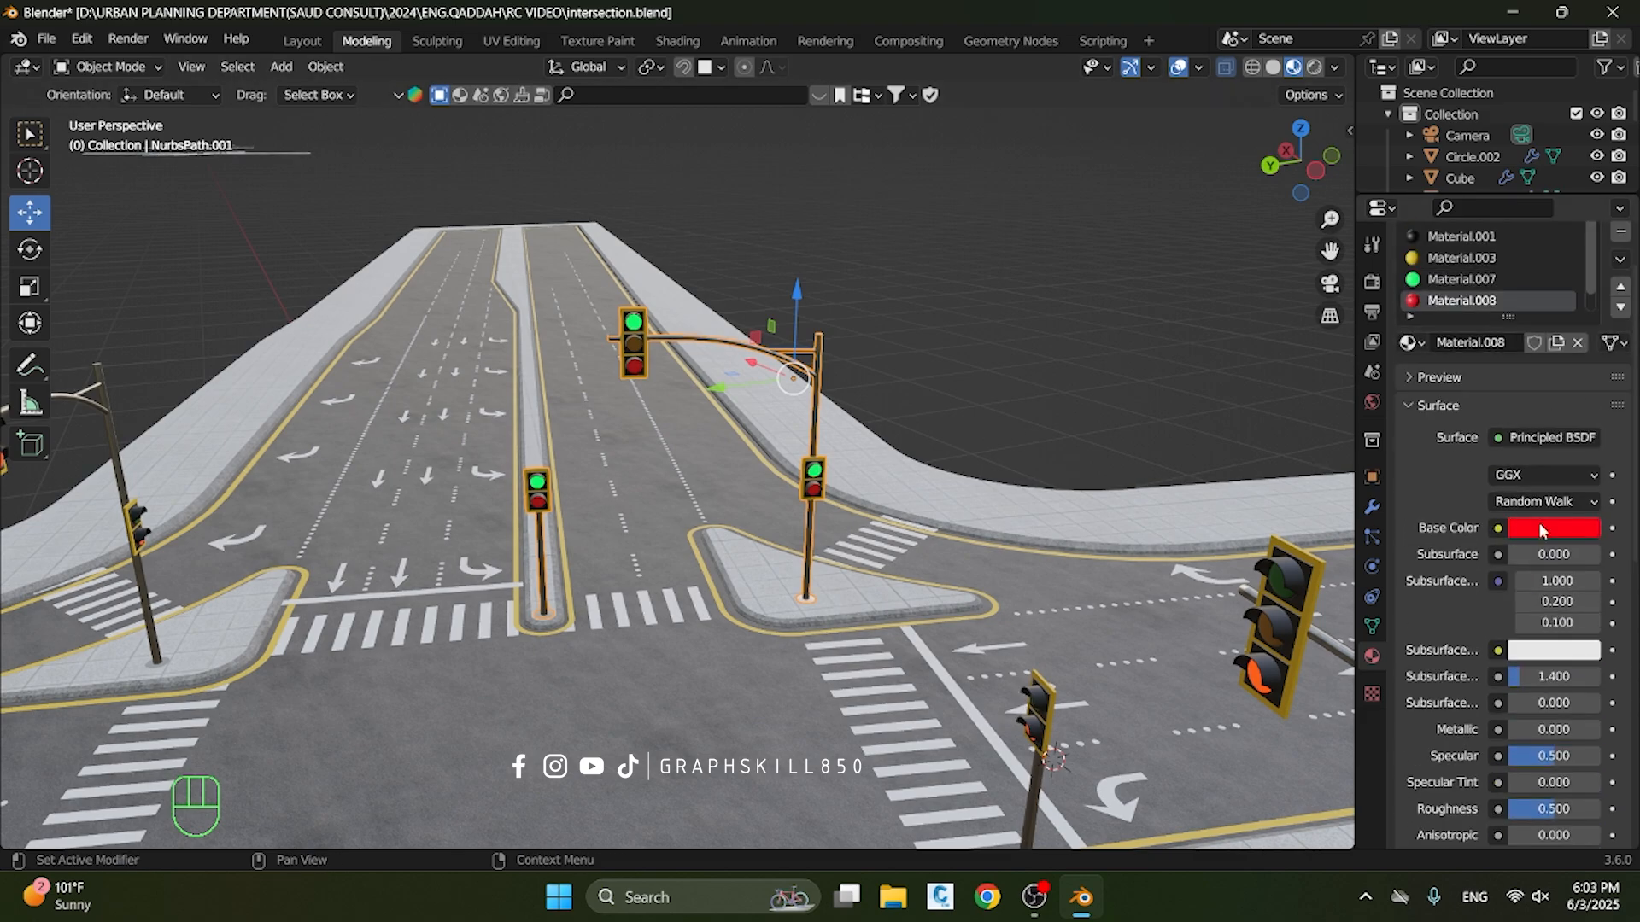
click(1539, 531)
drag(1583, 256, 1583, 290)
scroll(1072, 249, down, 4)
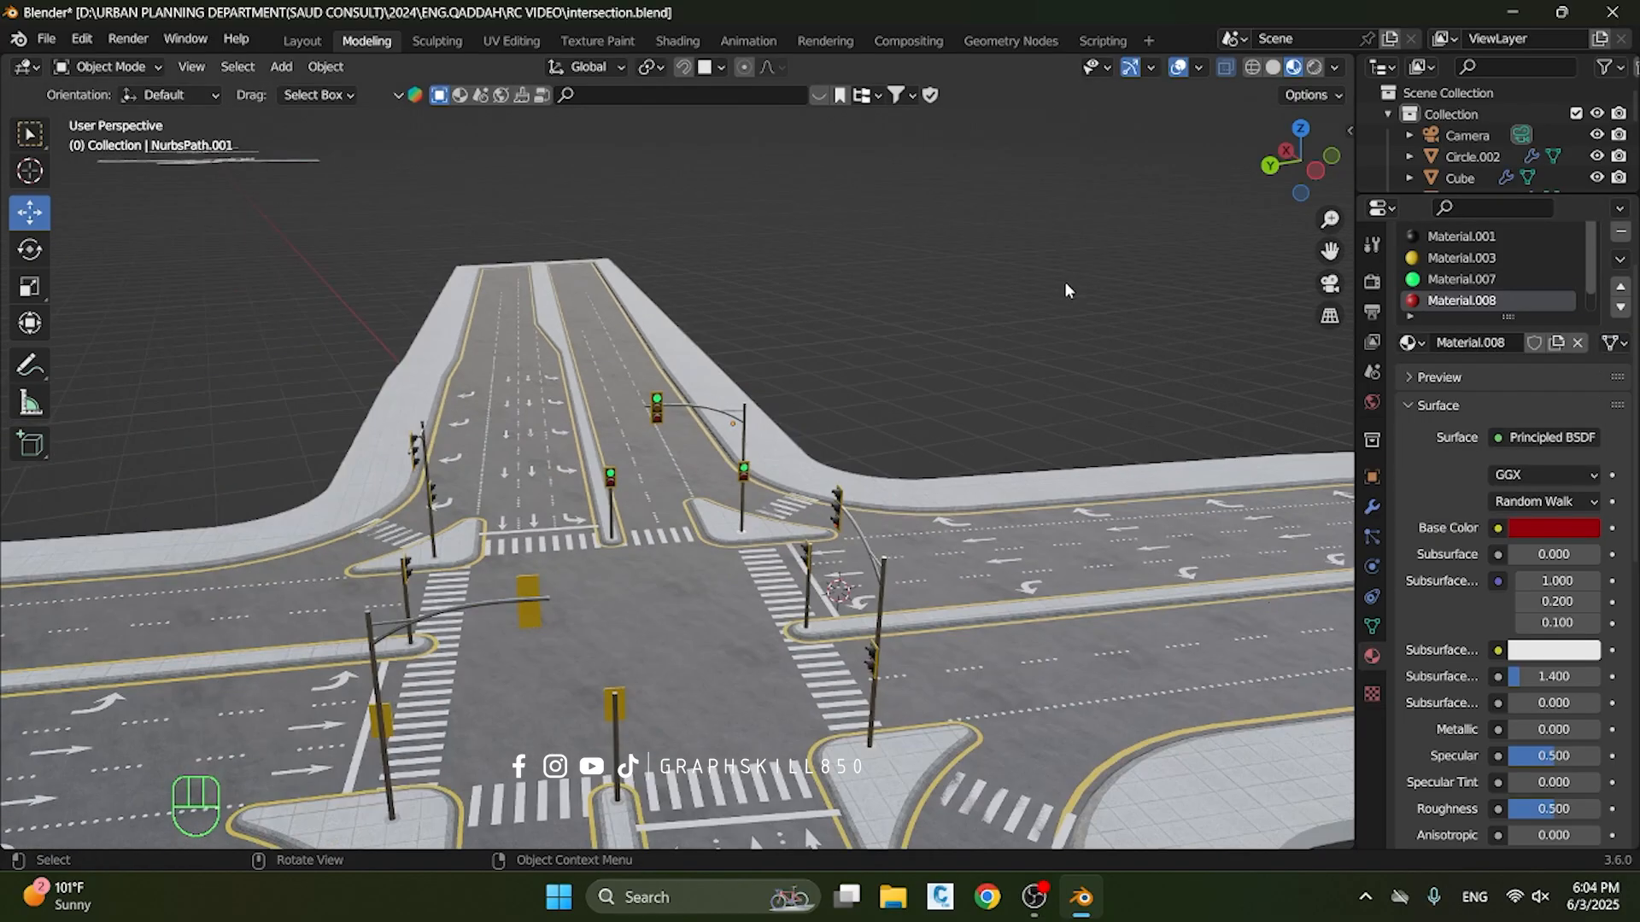
middle_drag(874, 424, 744, 493)
middle_drag(440, 472, 702, 772)
click(812, 544)
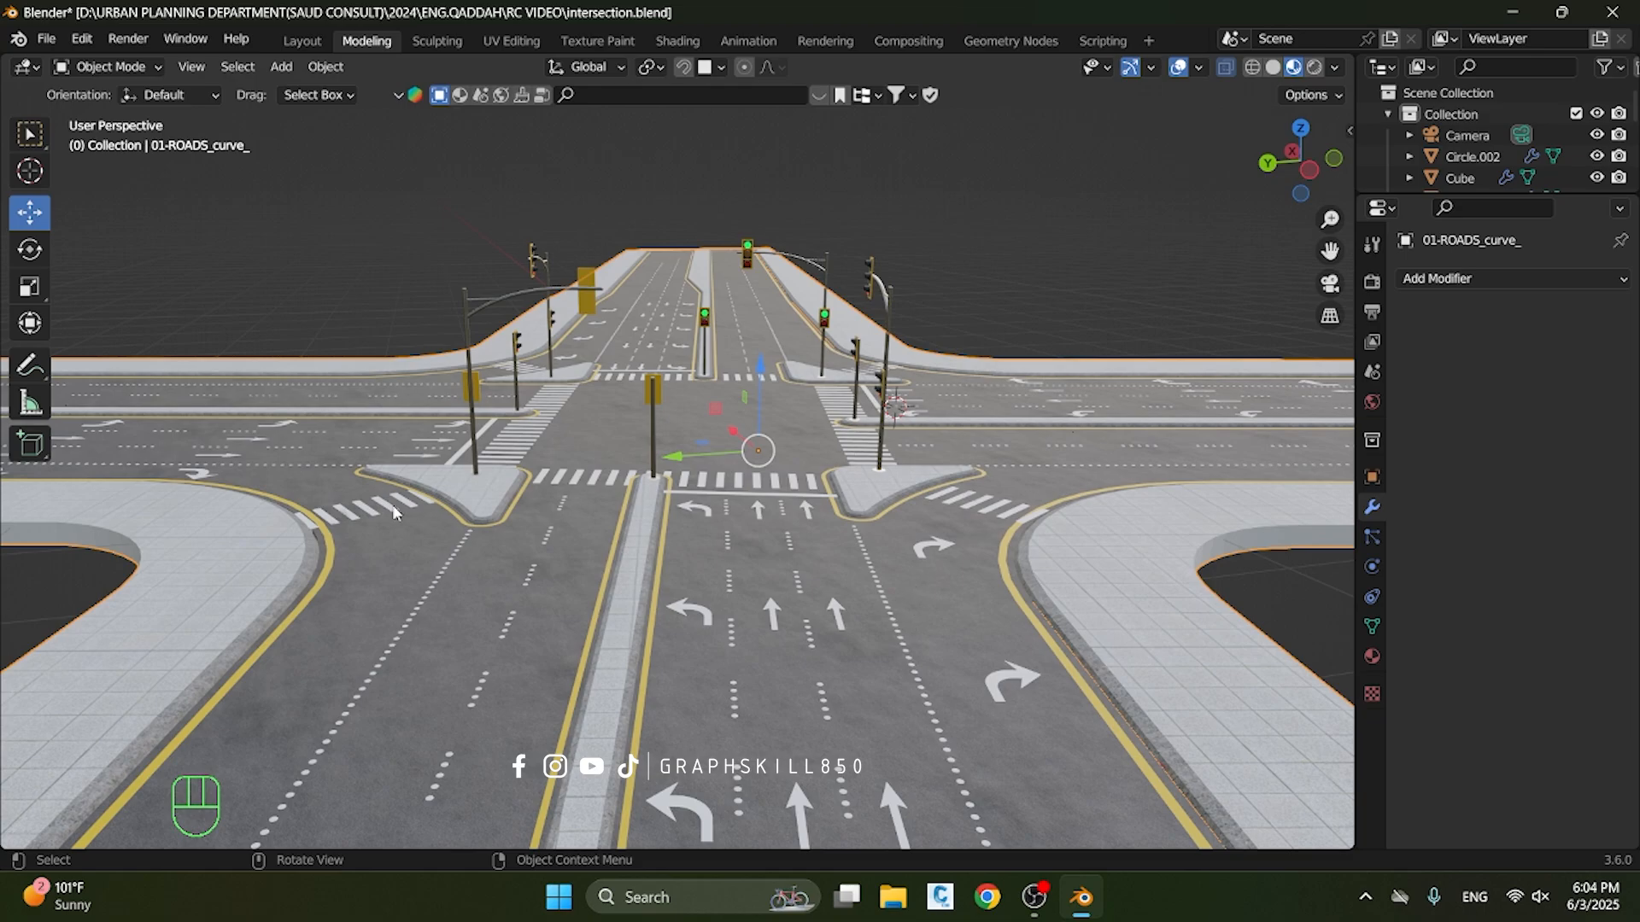
middle_drag(765, 569, 637, 606)
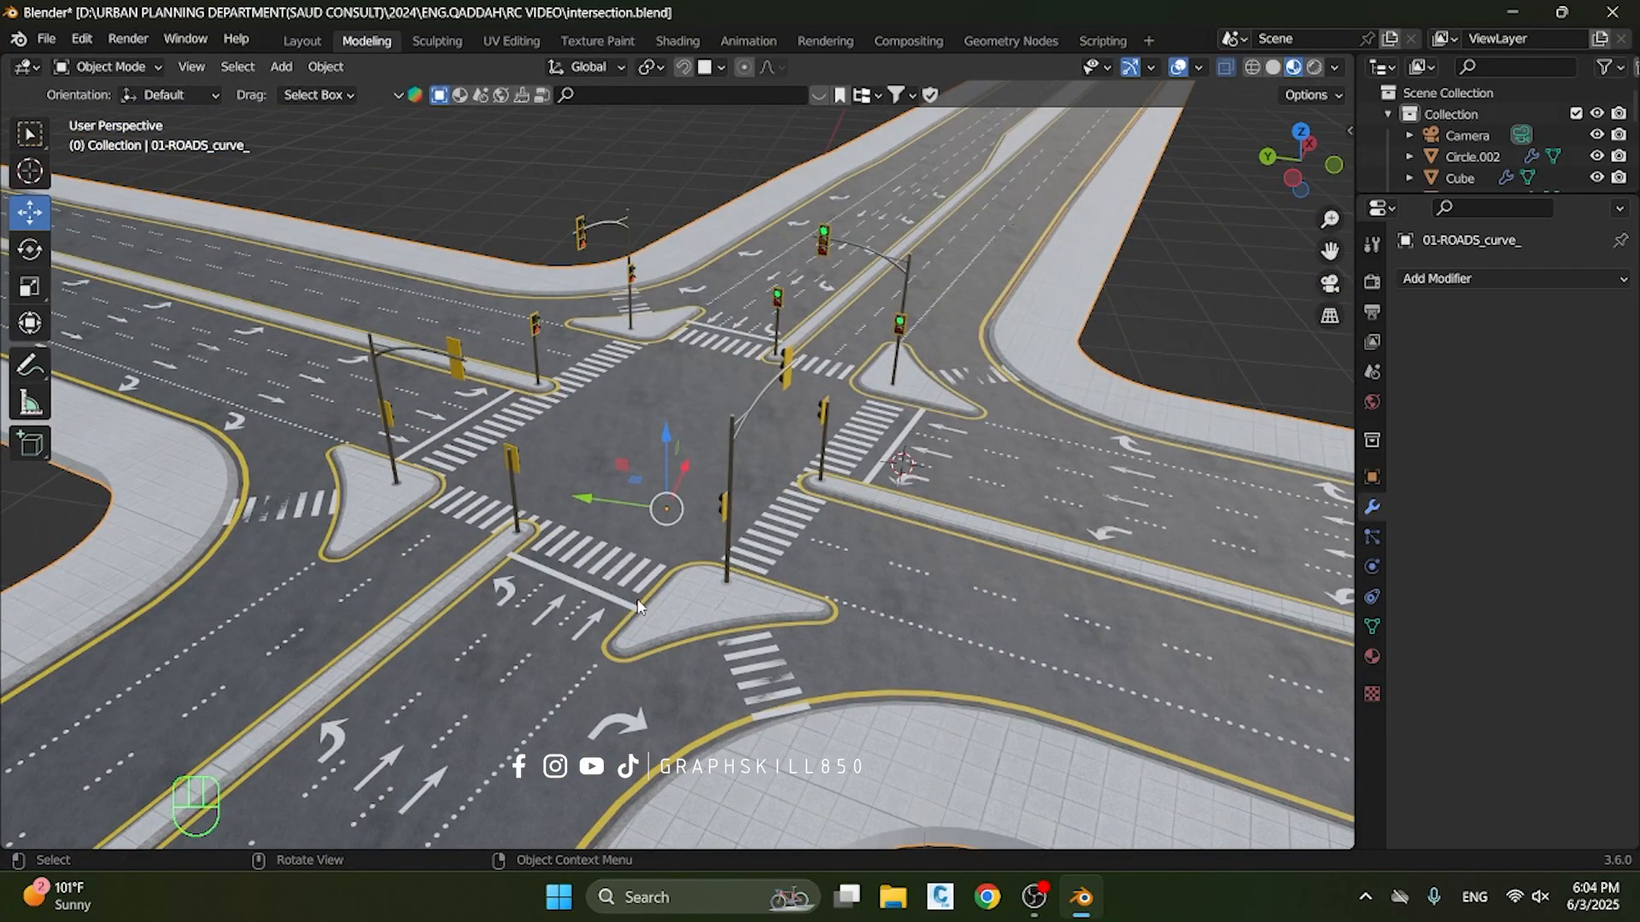